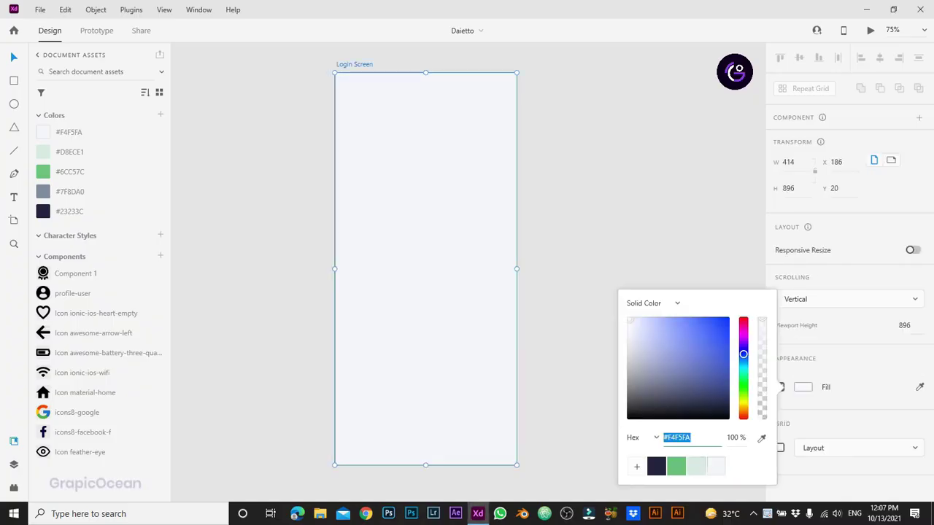
Add vertical margin guides near both artboard sides and a horizontal guide near the top
{"action": "key", "text": "Return"}
{"action": "key", "text": "Escape"}
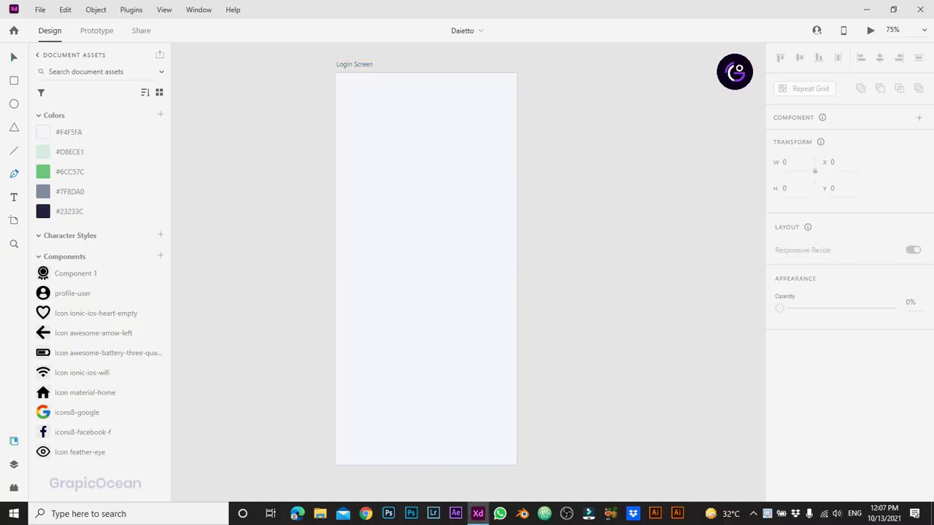
{"action": "left_click_drag", "start_coordinate": [336, 310], "coordinate": [345, 311]}
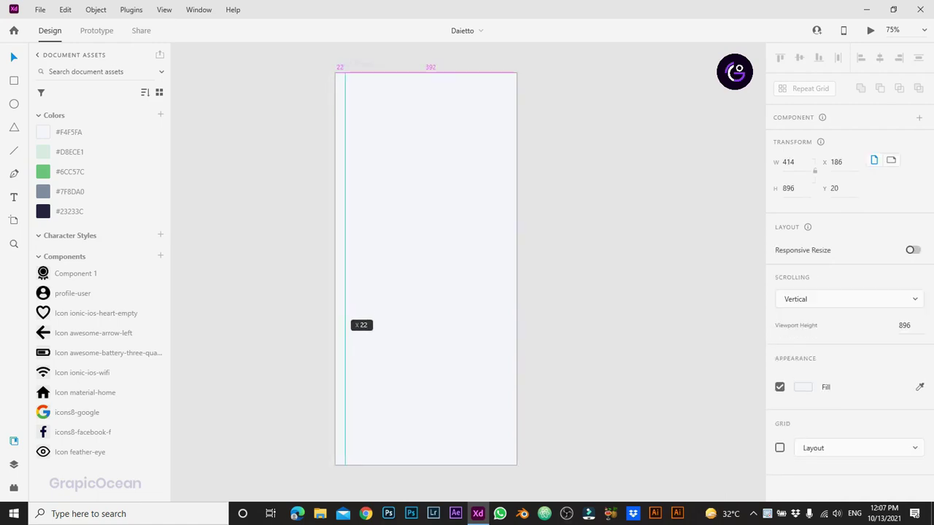
{"action": "left_click_drag", "start_coordinate": [517, 368], "coordinate": [506, 368]}
{"action": "left_click_drag", "start_coordinate": [345, 335], "coordinate": [345, 345]}
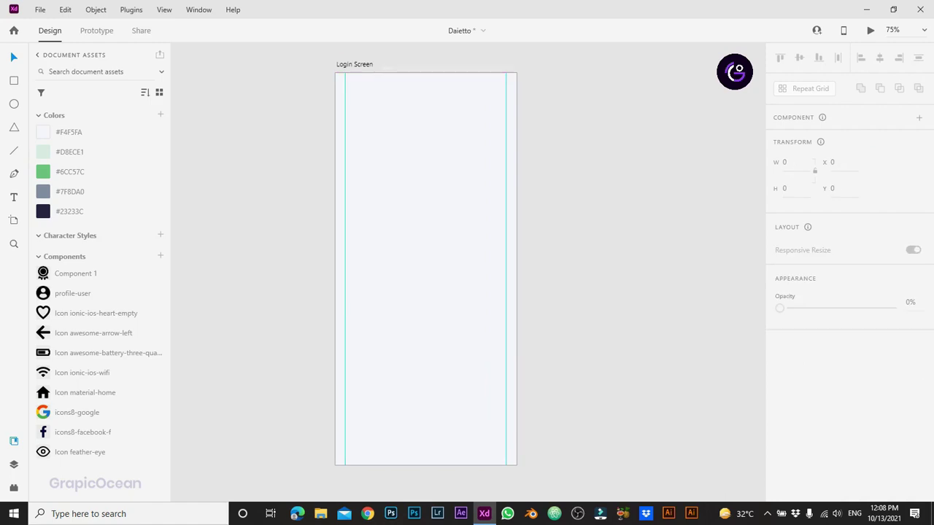
{"action": "left_click_drag", "start_coordinate": [452, 73], "coordinate": [457, 83]}
Begin a curved wave path with the pen across the artboard's top
{"action": "key", "text": "p"}
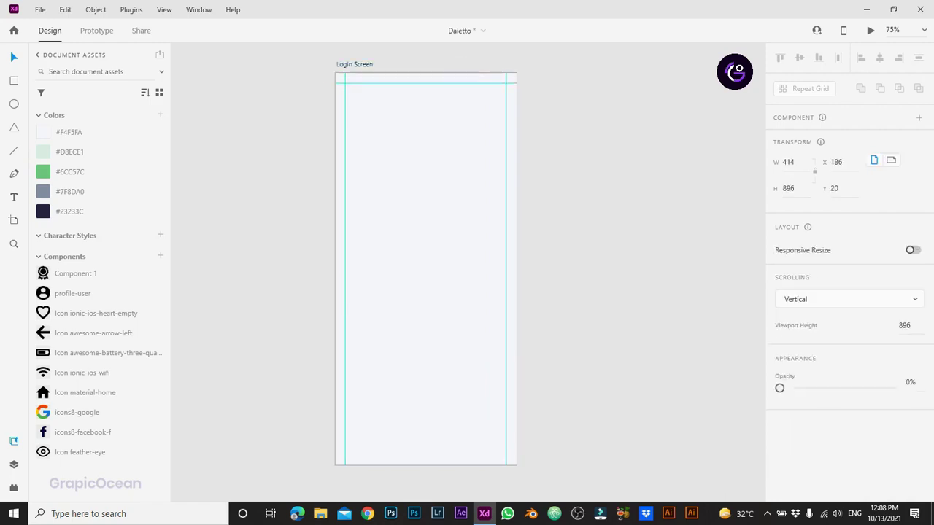
{"action": "left_click", "coordinate": [305, 101]}
{"action": "left_click_drag", "start_coordinate": [413, 144], "coordinate": [424, 144]}
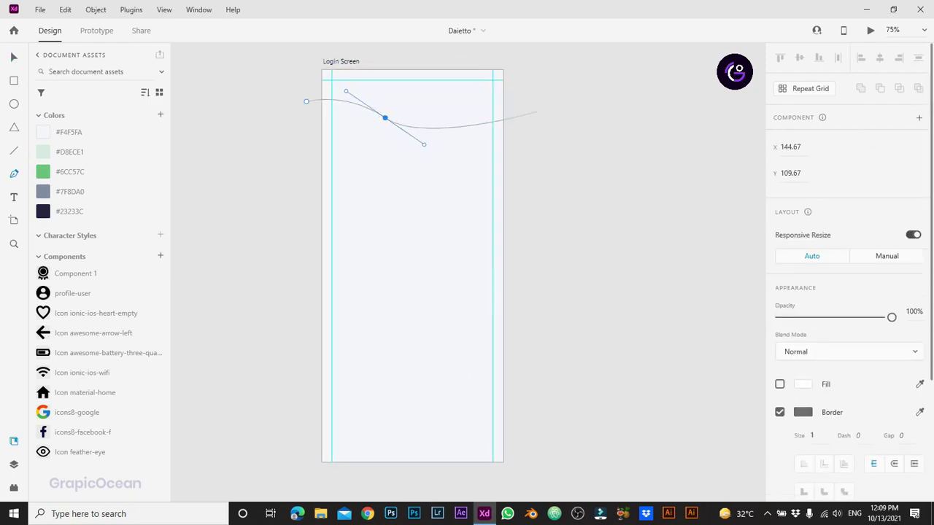
Close the top wave path above the artboard and fill it green #6CC57C
{"action": "left_click", "coordinate": [534, 117]}
{"action": "left_click", "coordinate": [378, 49]}
{"action": "left_click", "coordinate": [324, 50]}
{"action": "left_click", "coordinate": [302, 81]}
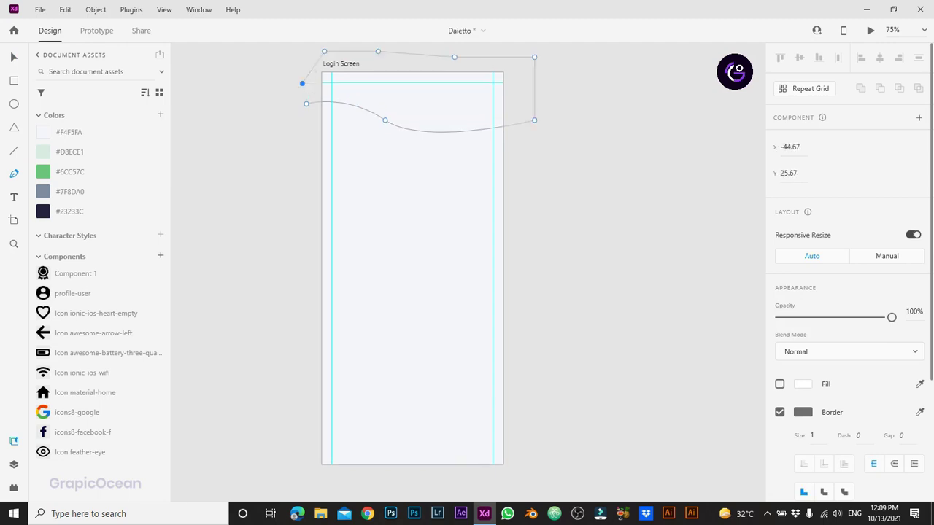
{"action": "left_click", "coordinate": [306, 104]}
{"action": "left_click", "coordinate": [802, 384]}
{"action": "key", "text": "Escape"}
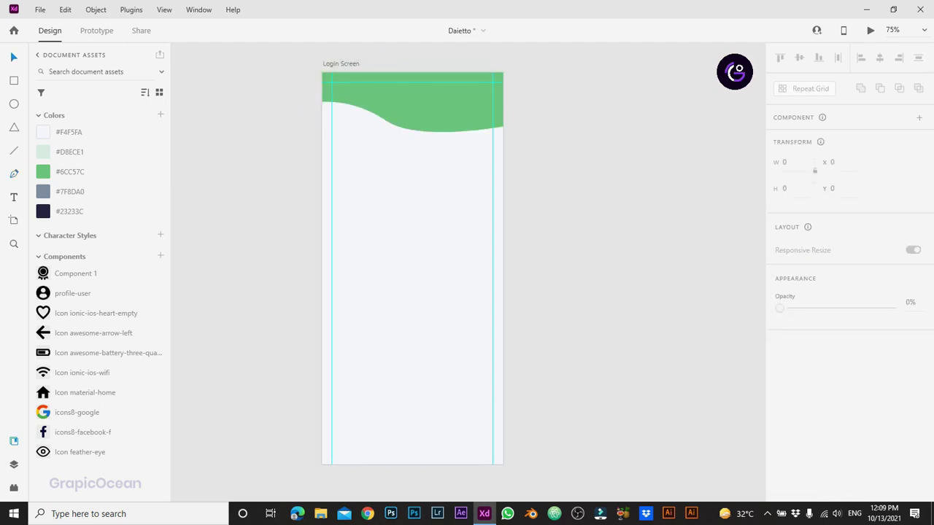
Fill the second wave pale green #D8ECE1, shift it lower and send it backward
{"action": "left_click", "coordinate": [803, 433]}
{"action": "left_click", "coordinate": [697, 483]}
{"action": "left_click_drag", "start_coordinate": [468, 100], "coordinate": [468, 107]}
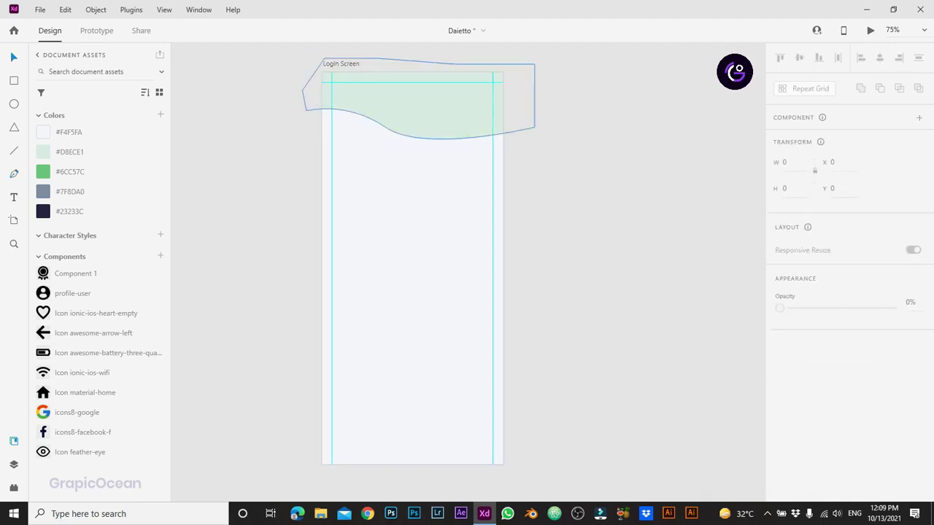
{"action": "right_click", "coordinate": [467, 107]}
{"action": "left_click", "coordinate": [507, 394]}
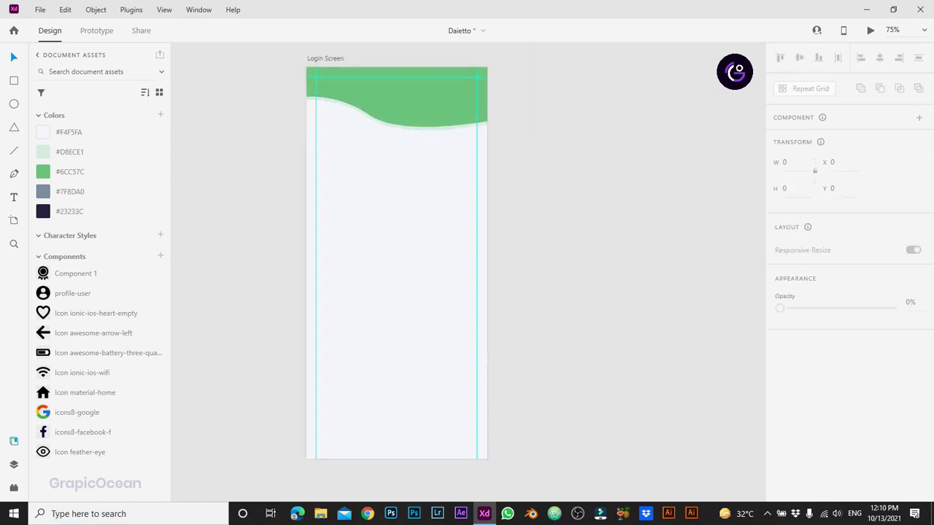
{"action": "scroll", "coordinate": [467, 291], "scroll_direction": "down", "scroll_amount": 2}
Draw a closed curved wave shape along the bottom of the artboard
{"action": "key", "text": "p"}
{"action": "left_click", "coordinate": [307, 424]}
{"action": "left_click_drag", "start_coordinate": [425, 390], "coordinate": [535, 413]}
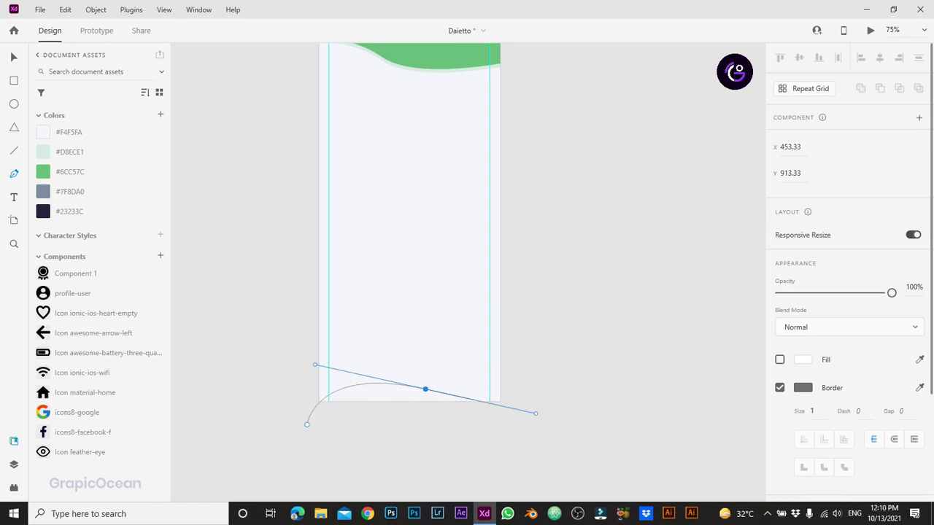
{"action": "left_click_drag", "start_coordinate": [532, 268], "coordinate": [568, 377]}
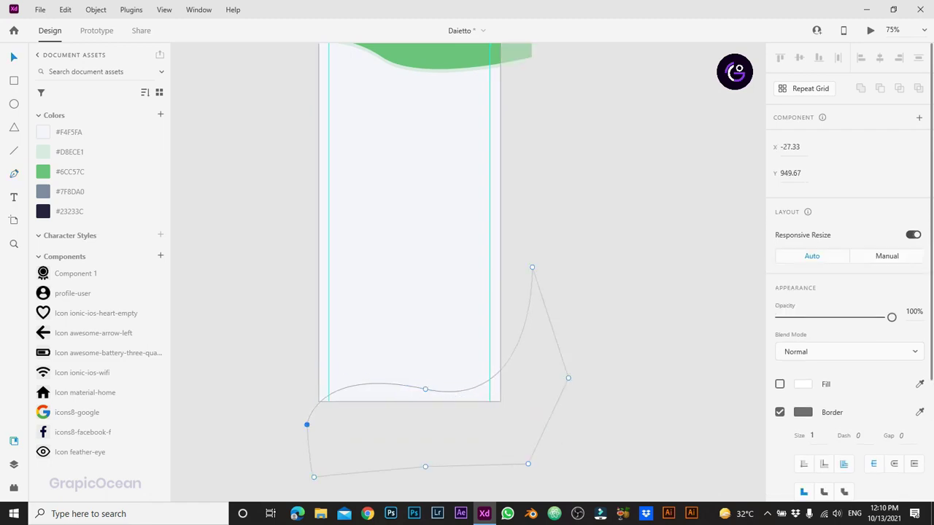
{"action": "left_click", "coordinate": [306, 420]}
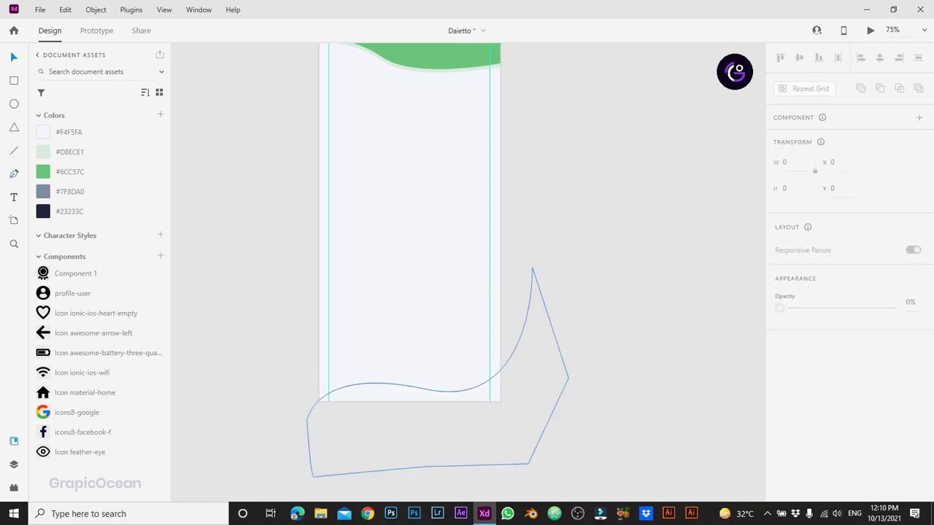
{"action": "key", "text": "Escape"}
Nudge the bottom wave right and fill it pale green #D8ECE1
{"action": "key", "text": "shift+Right"}
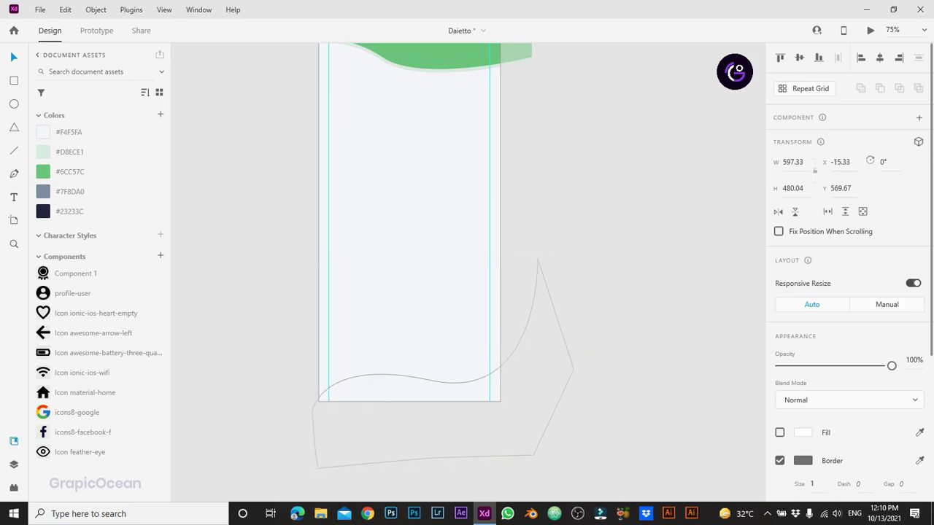
{"action": "key", "text": "Right"}
{"action": "key", "text": "Right"}
{"action": "key", "text": "Right"}
{"action": "left_click", "coordinate": [437, 431]}
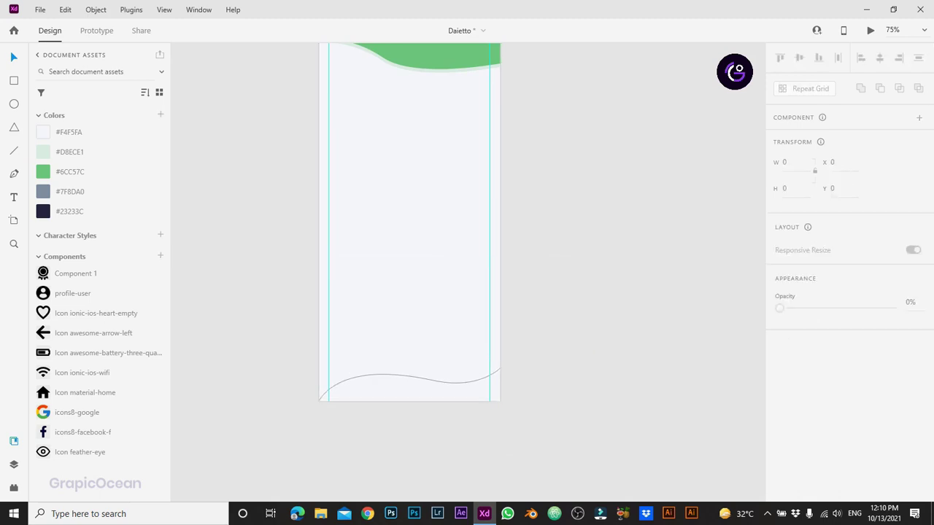
{"action": "left_click", "coordinate": [536, 454]}
{"action": "left_click", "coordinate": [803, 433]}
{"action": "left_click", "coordinate": [696, 482]}
{"action": "key", "text": "Escape"}
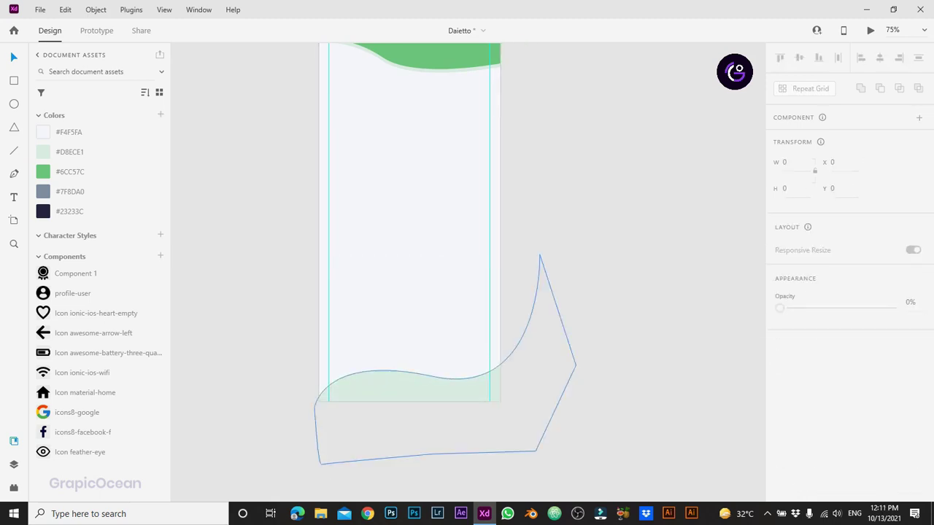
{"action": "key", "text": "ctrl+y"}
Reselect the bottom wave, revisit its fill colour and redo the last change
{"action": "left_click", "coordinate": [511, 431]}
{"action": "key", "text": "Escape"}
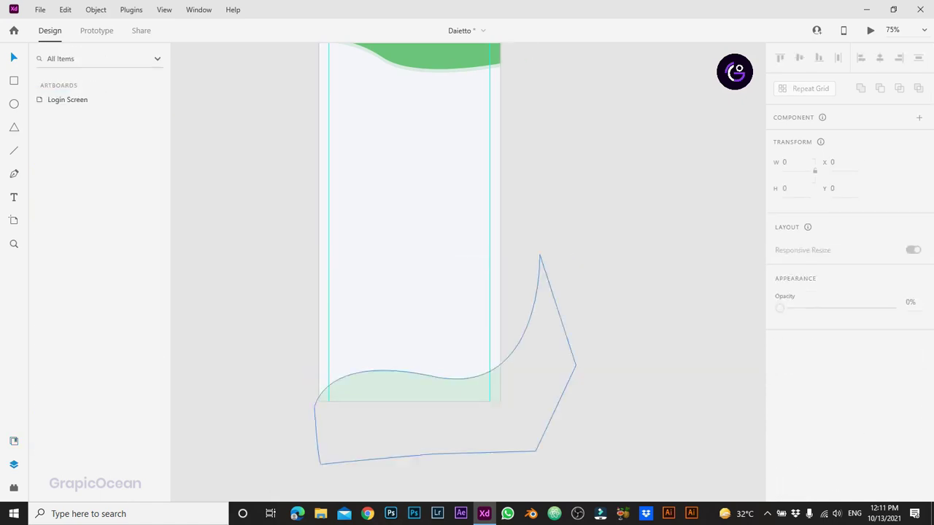
{"action": "left_click", "coordinate": [511, 430]}
{"action": "left_click", "coordinate": [803, 433]}
{"action": "key", "text": "Escape"}
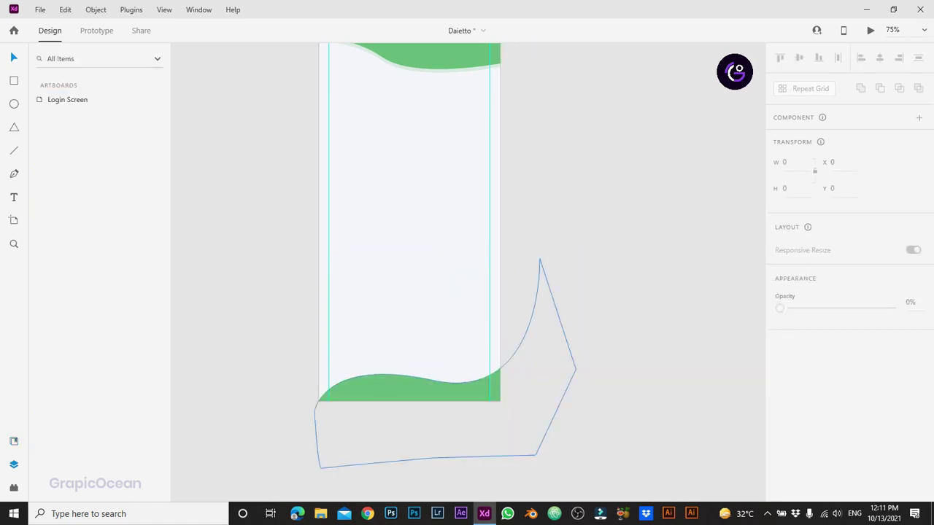
{"action": "key", "text": "ctrl+shift+z"}
Send the pale wave behind the dark green one and view the artboard at 100%
{"action": "right_click", "coordinate": [540, 171]}
{"action": "key", "text": "Escape"}
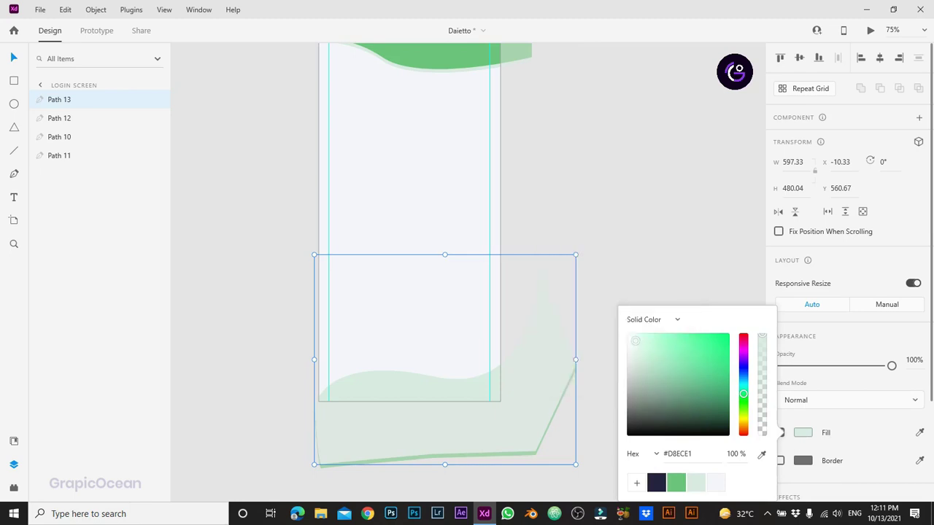
{"action": "key", "text": "ctrl+["}
{"action": "key", "text": "Escape"}
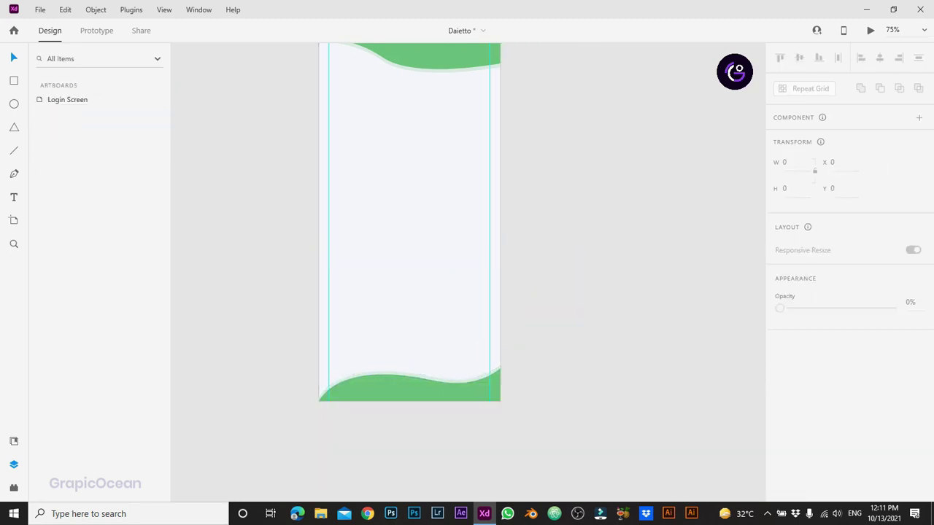
{"action": "key", "text": "ctrl+0"}
{"action": "key", "text": "ctrl+1"}
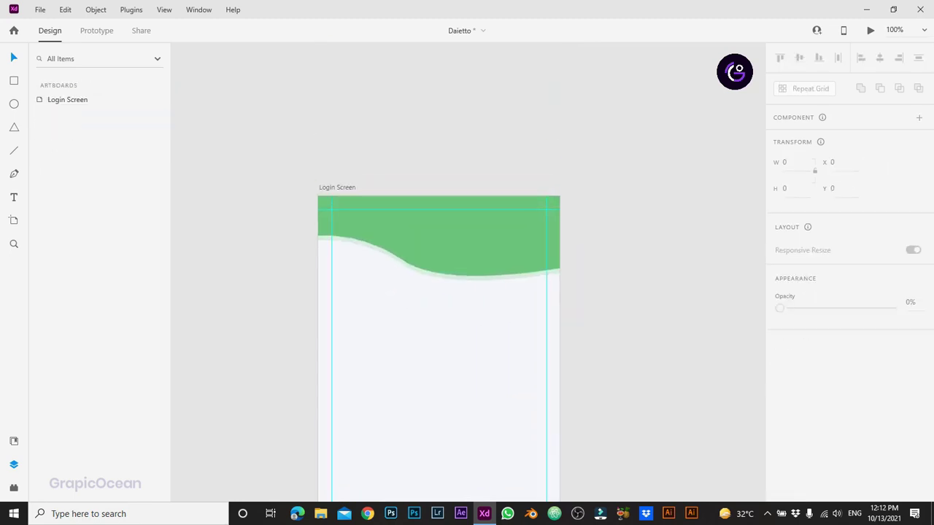
Drag the battery and wifi icons from Assets onto the artboard's top right
{"action": "left_click", "coordinate": [13, 487]}
{"action": "left_click", "coordinate": [13, 440]}
{"action": "mouse_move", "coordinate": [88, 352]}
{"action": "left_mouse_down"}
{"action": "mouse_move", "coordinate": [425, 344]}
{"action": "mouse_move", "coordinate": [533, 216]}
{"action": "left_mouse_up"}
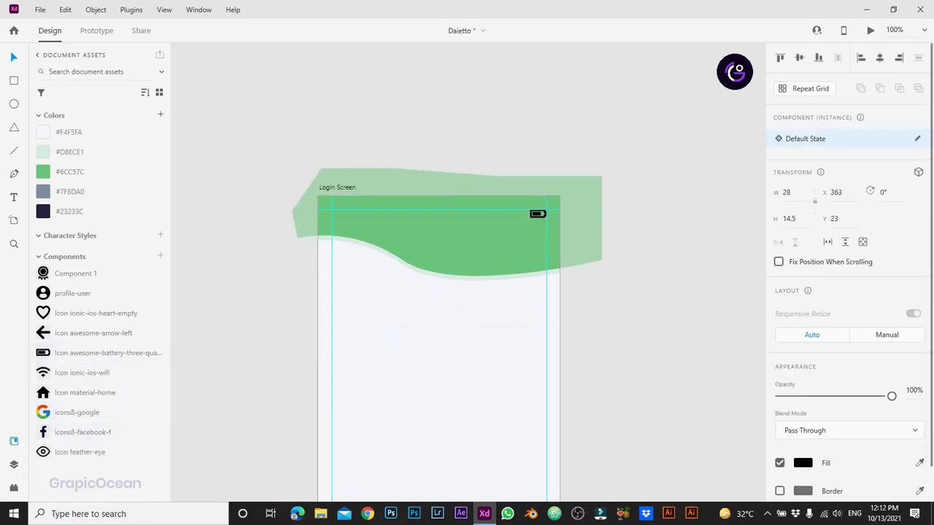
{"action": "mouse_move", "coordinate": [82, 373]}
{"action": "left_mouse_down"}
{"action": "mouse_move", "coordinate": [254, 389]}
{"action": "mouse_move", "coordinate": [511, 333]}
{"action": "left_mouse_up"}
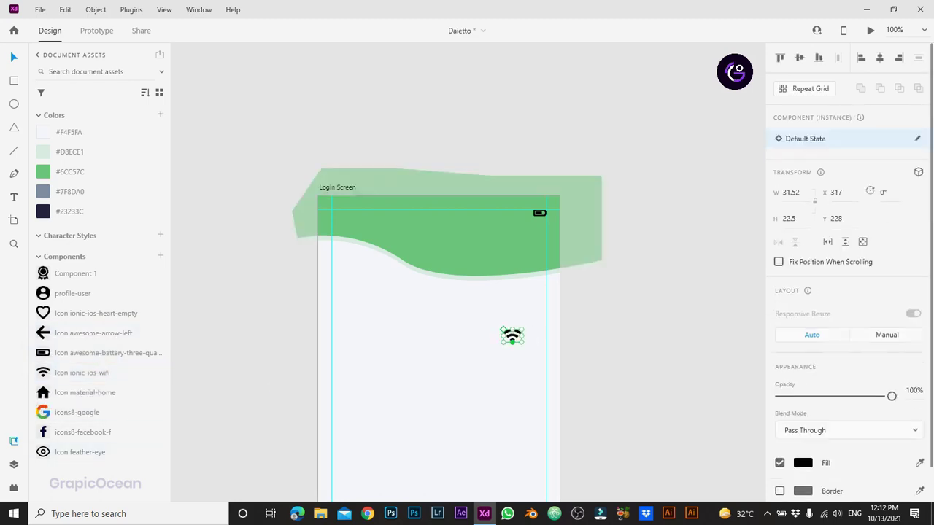
Ungroup the wifi component and move it beside the battery icon
{"action": "key", "text": "ctrl+2"}
{"action": "right_click", "coordinate": [486, 398]}
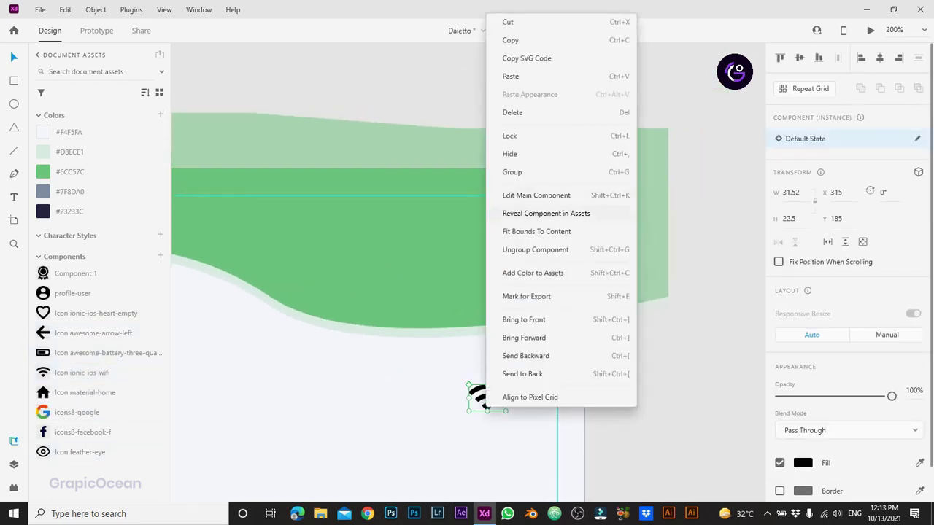
{"action": "left_click", "coordinate": [535, 250]}
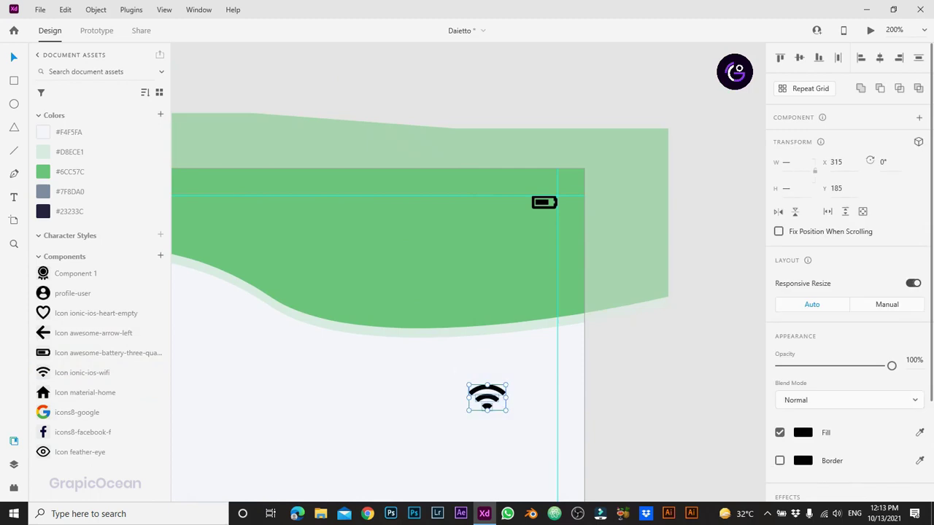
{"action": "left_click_drag", "start_coordinate": [497, 387], "coordinate": [527, 191]}
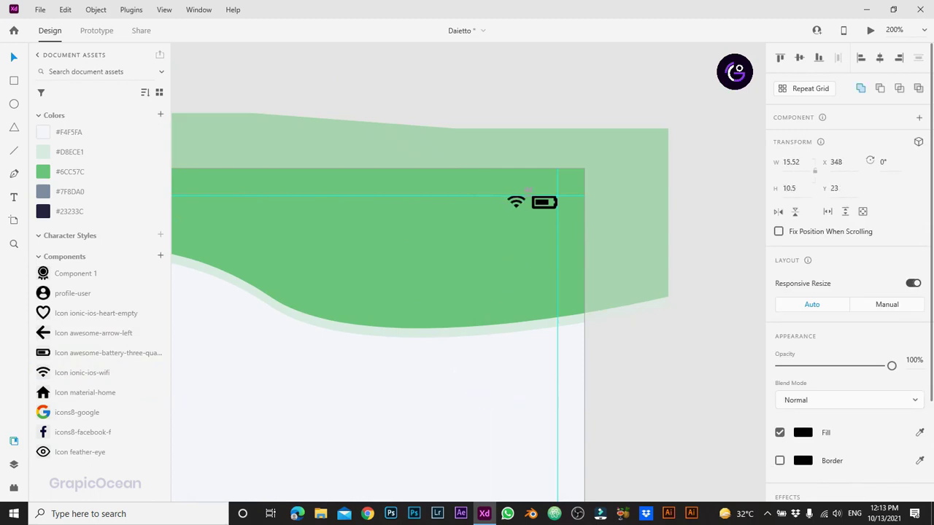
{"action": "key", "text": "Escape"}
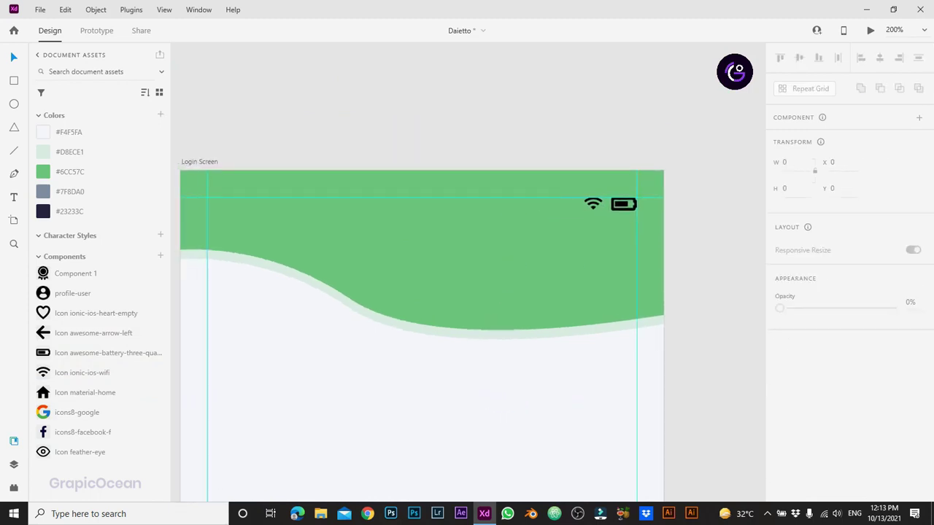
Insert a signal-bars icon from the Icons 4 Design plugin, sized into the status bar
{"action": "left_click", "coordinate": [14, 487]}
{"action": "left_click", "coordinate": [74, 458]}
{"action": "type", "text": "sign"}
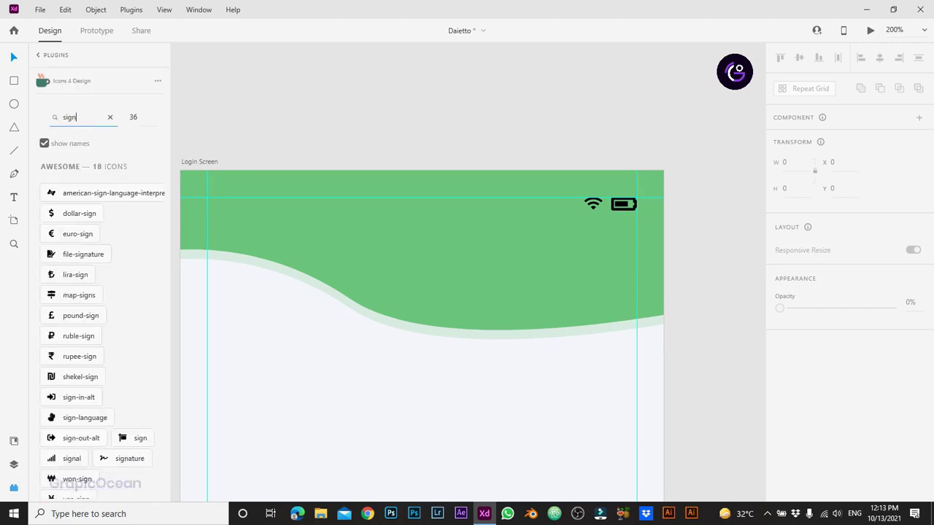
{"action": "scroll", "coordinate": [101, 292], "scroll_direction": "down", "scroll_amount": 10}
{"action": "scroll", "coordinate": [101, 291], "scroll_direction": "down", "scroll_amount": 3}
{"action": "left_click", "coordinate": [66, 384]}
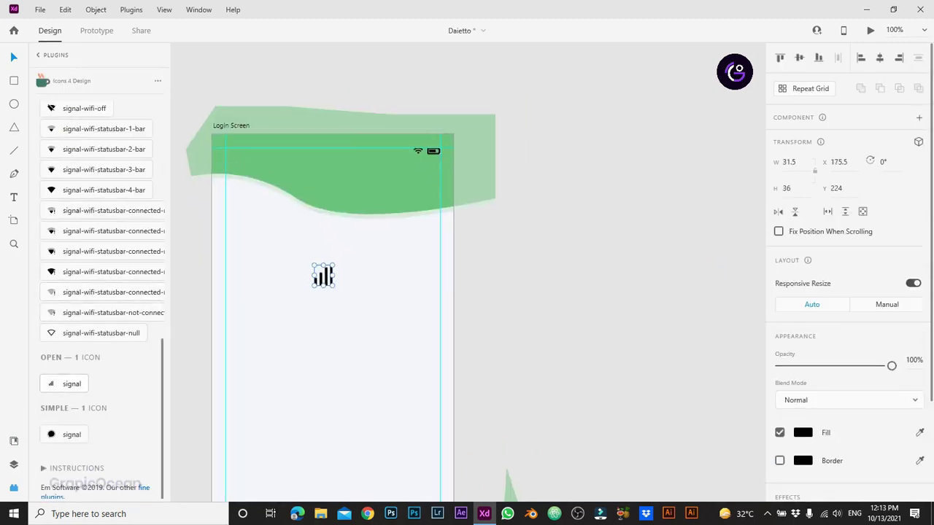
{"action": "left_click_drag", "start_coordinate": [468, 273], "coordinate": [407, 183]}
{"action": "scroll", "coordinate": [351, 149], "scroll_direction": "up", "scroll_amount": 5}
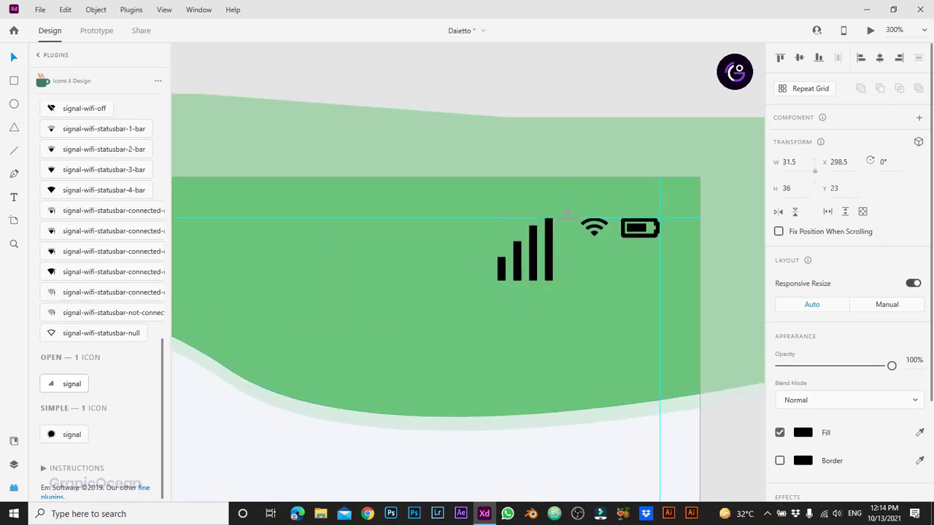
{"action": "left_click_drag", "start_coordinate": [554, 281], "coordinate": [535, 260]}
{"action": "key", "text": "Escape"}
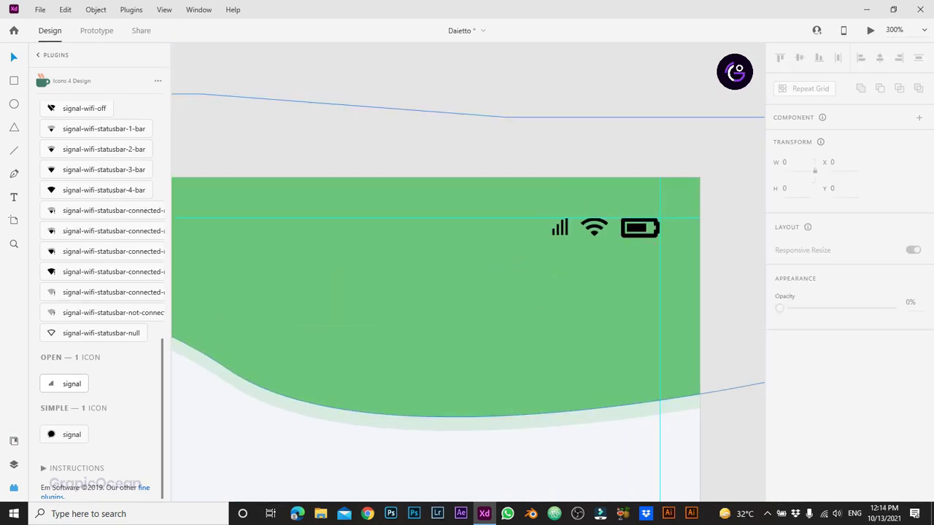
Fill the Wi-Fi and battery icons white (FFFFFF)
{"action": "left_click", "coordinate": [594, 227]}
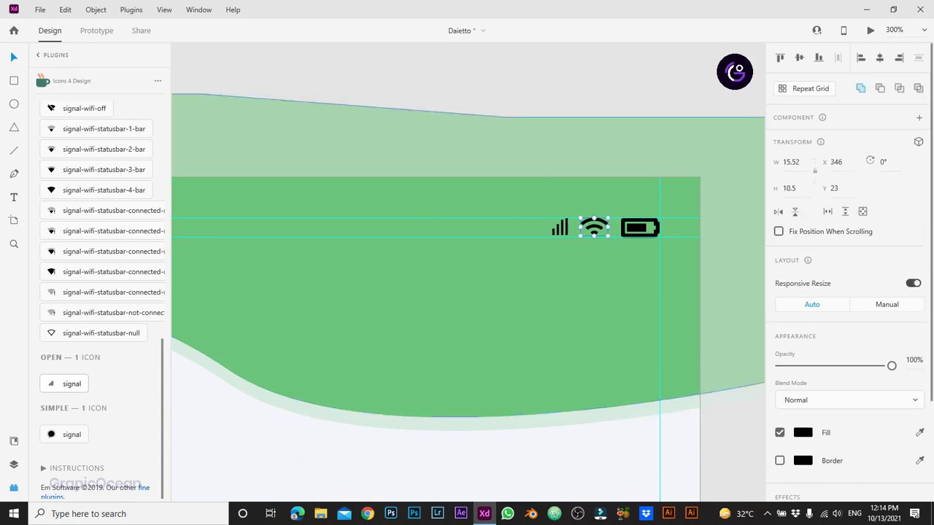
{"action": "left_click", "coordinate": [640, 228], "text": "shift"}
{"action": "left_click", "coordinate": [803, 433]}
{"action": "type", "text": "ffffff"}
{"action": "key", "text": "Return"}
{"action": "scroll", "coordinate": [489, 272], "scroll_direction": "up", "scroll_amount": 3}
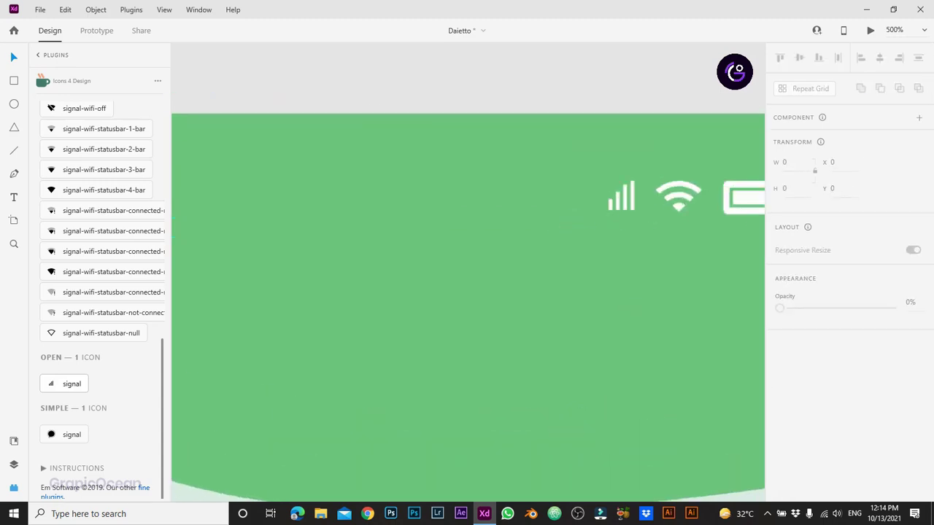
{"action": "scroll", "coordinate": [490, 272], "scroll_direction": "right", "scroll_amount": 3}
Select the signal icon, then start a new text box on the pasteboard
{"action": "left_click", "coordinate": [494, 232]}
{"action": "scroll", "coordinate": [503, 268], "scroll_direction": "down", "scroll_amount": 5}
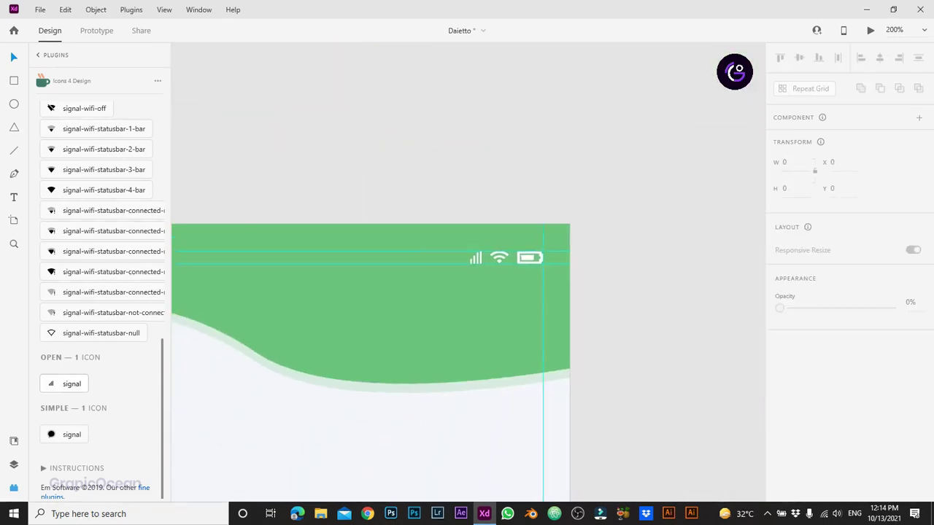
{"action": "key", "text": "t"}
{"action": "left_click", "coordinate": [365, 134]}
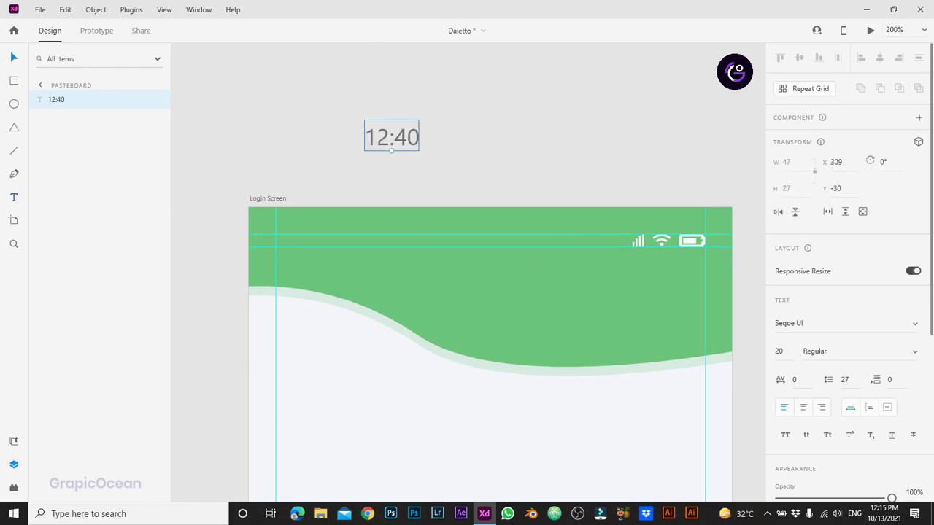
Style the 12:40 time text in Poppins SemiBold with white #FFFFFF fill
{"action": "key", "text": "Return"}
{"action": "left_click", "coordinate": [814, 351]}
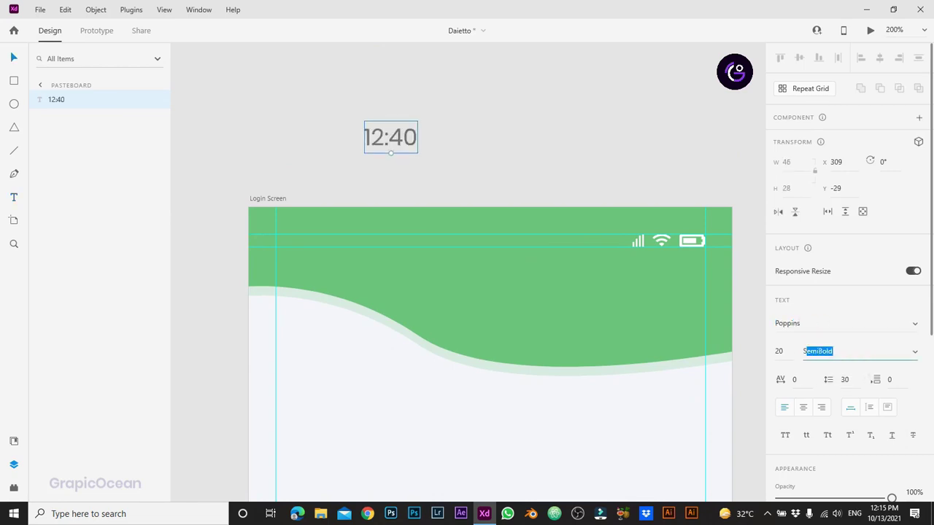
{"action": "type", "text": "SemiBold"}
{"action": "scroll", "coordinate": [839, 328], "scroll_direction": "down", "scroll_amount": 3}
{"action": "left_click", "coordinate": [803, 381]}
{"action": "type", "text": "ffffff"}
{"action": "key", "text": "Return"}
Move the 12:40 text into the header at size 9, on the left guide
{"action": "left_click_drag", "start_coordinate": [391, 137], "coordinate": [302, 237]}
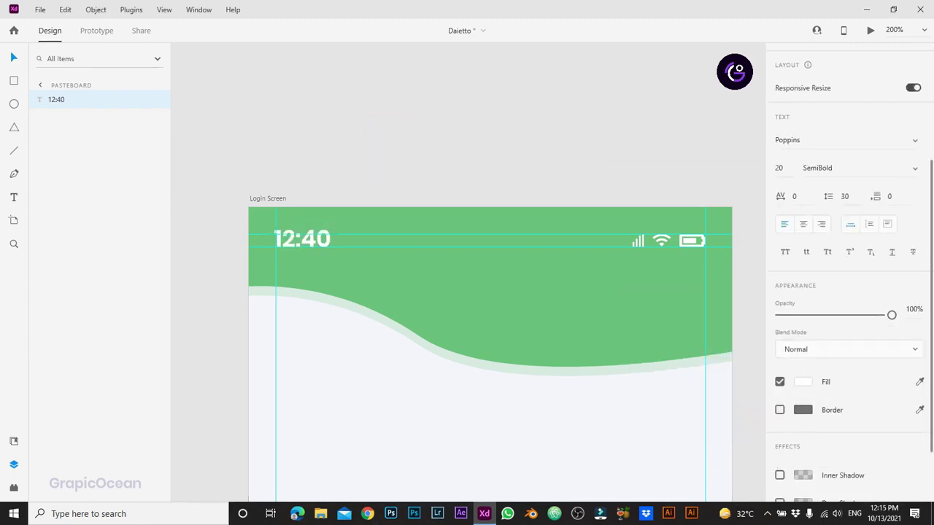
{"action": "scroll", "coordinate": [186, 254], "scroll_direction": "up", "scroll_amount": 3}
{"action": "type", "text": "9"}
{"action": "key", "text": "Return"}
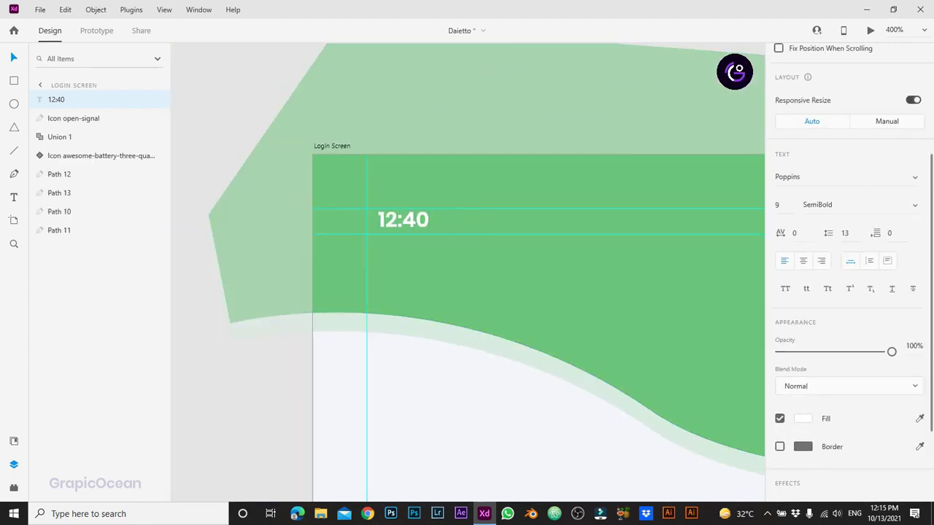
{"action": "left_click_drag", "start_coordinate": [420, 200], "coordinate": [391, 222]}
{"action": "scroll", "coordinate": [359, 115], "scroll_direction": "down", "scroll_amount": 5}
{"action": "key", "text": "Escape"}
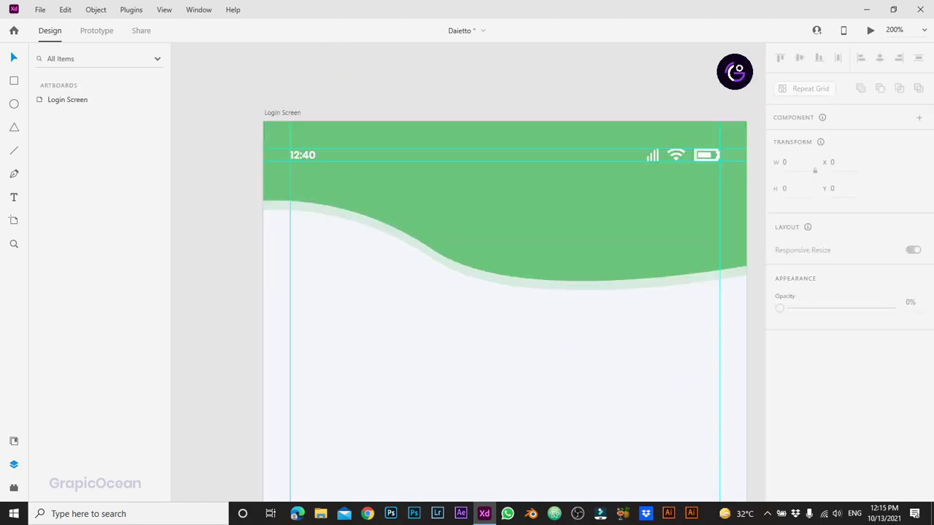
Nudge the 12:40 text slightly up and enlarge it to font size 15
{"action": "scroll", "coordinate": [470, 277], "scroll_direction": "down", "scroll_amount": 2}
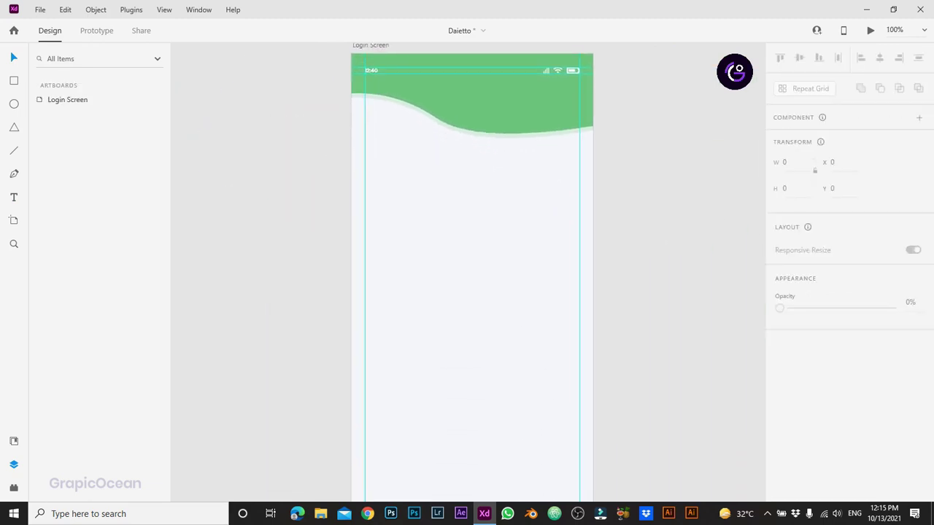
{"action": "scroll", "coordinate": [470, 277], "scroll_direction": "up", "scroll_amount": 2}
{"action": "left_click", "coordinate": [323, 291]}
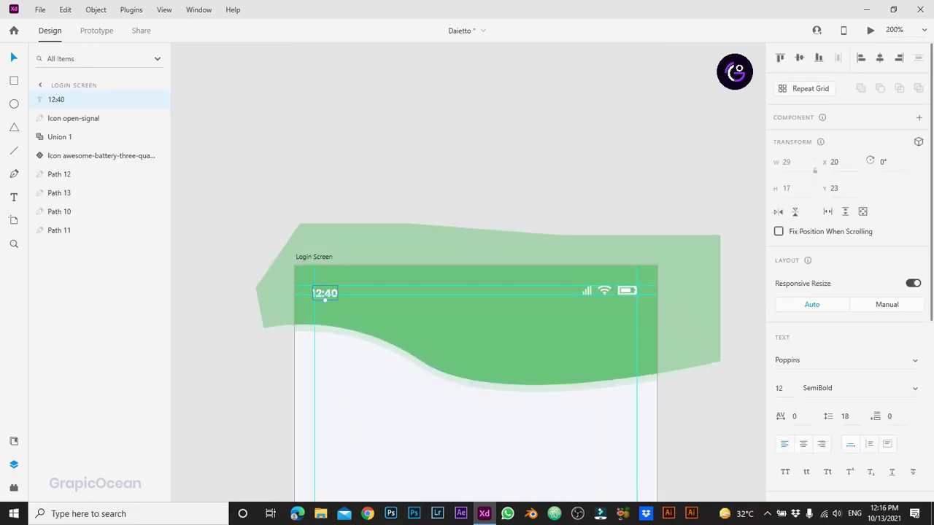
{"action": "scroll", "coordinate": [327, 293], "scroll_direction": "up", "scroll_amount": 2}
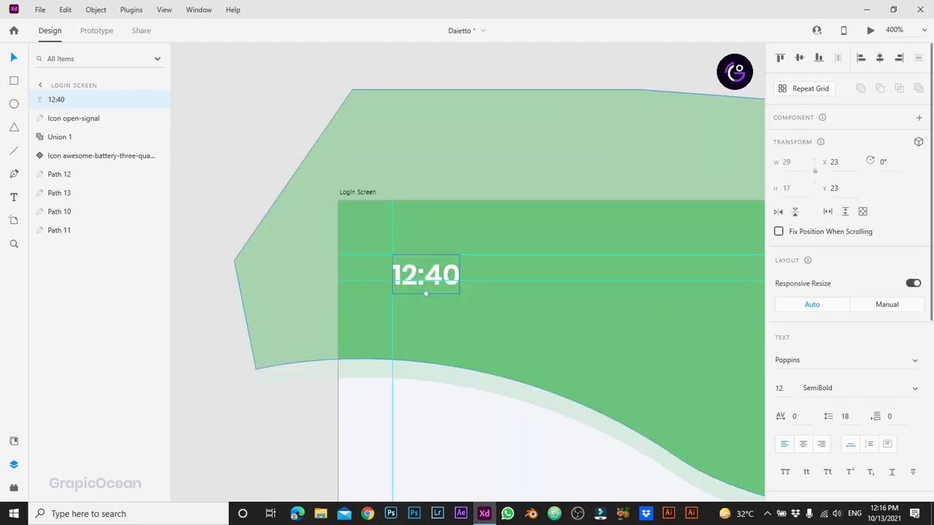
{"action": "left_click_drag", "start_coordinate": [425, 292], "coordinate": [426, 283]}
{"action": "type", "text": "15"}
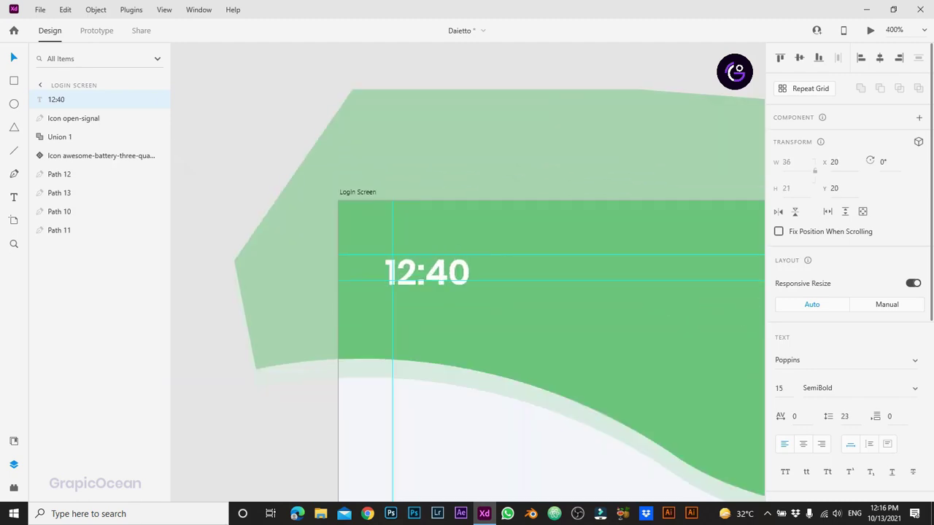
{"action": "key", "text": "Return"}
{"action": "key", "text": "Escape"}
Show layout guides and drag a duplicate of 12:40 below the header
{"action": "scroll", "coordinate": [467, 277], "scroll_direction": "down", "scroll_amount": 5}
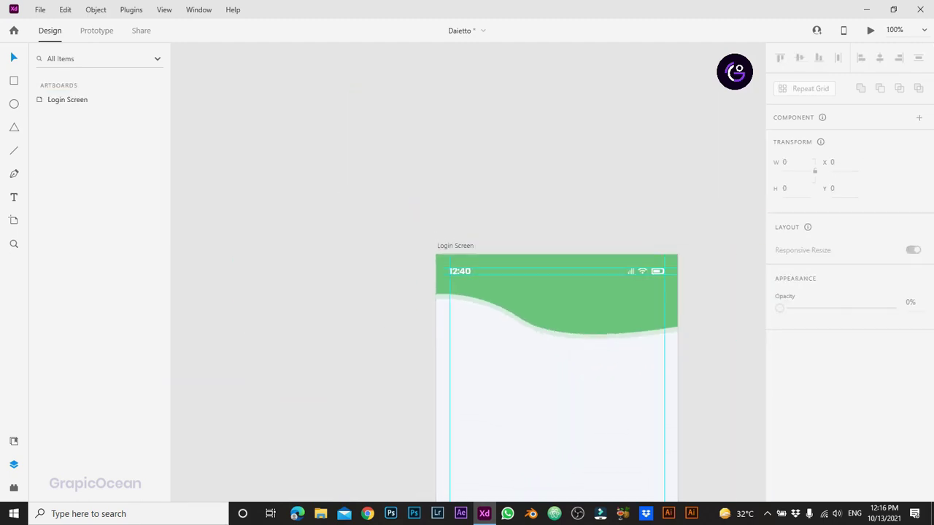
{"action": "scroll", "coordinate": [467, 277], "scroll_direction": "down", "scroll_amount": 3}
{"action": "scroll", "coordinate": [467, 277], "scroll_direction": "down", "scroll_amount": 2}
{"action": "key", "text": "ctrl+semicolon"}
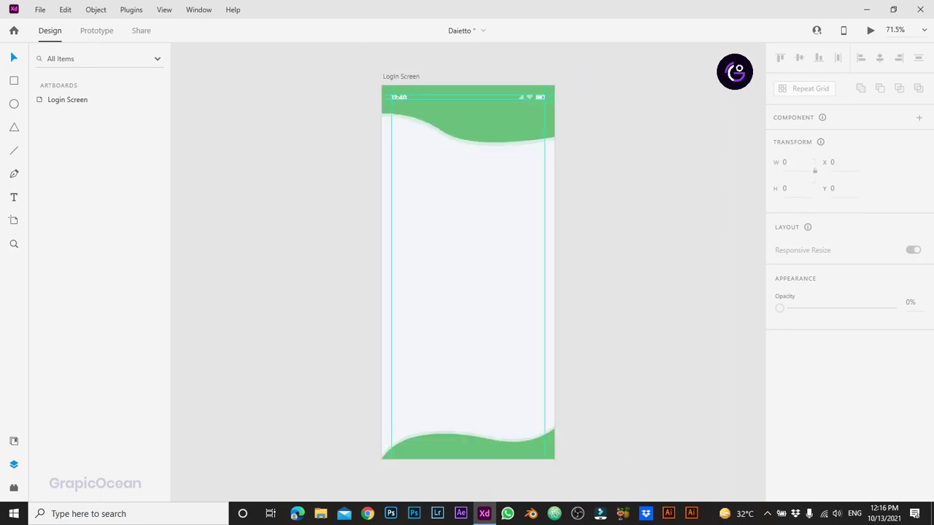
{"action": "left_click_drag", "start_coordinate": [398, 97], "coordinate": [398, 185]}
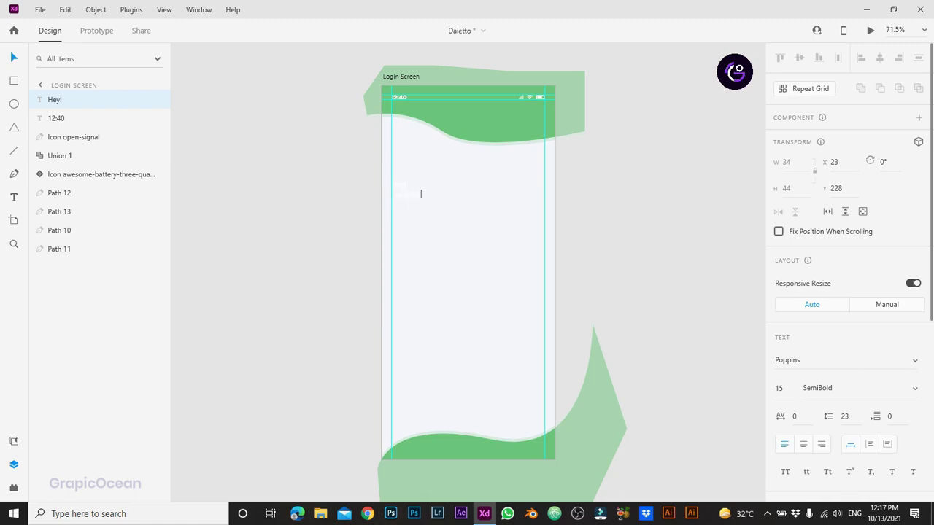
Colour the 'Hey! welcome' heading grey #7F8DA0, size 47, line spacing 55
{"action": "key", "text": "Escape"}
{"action": "scroll", "coordinate": [846, 292], "scroll_direction": "down", "scroll_amount": 3}
{"action": "left_click", "coordinate": [802, 418]}
{"action": "left_click", "coordinate": [14, 441]}
{"action": "left_click", "coordinate": [70, 191]}
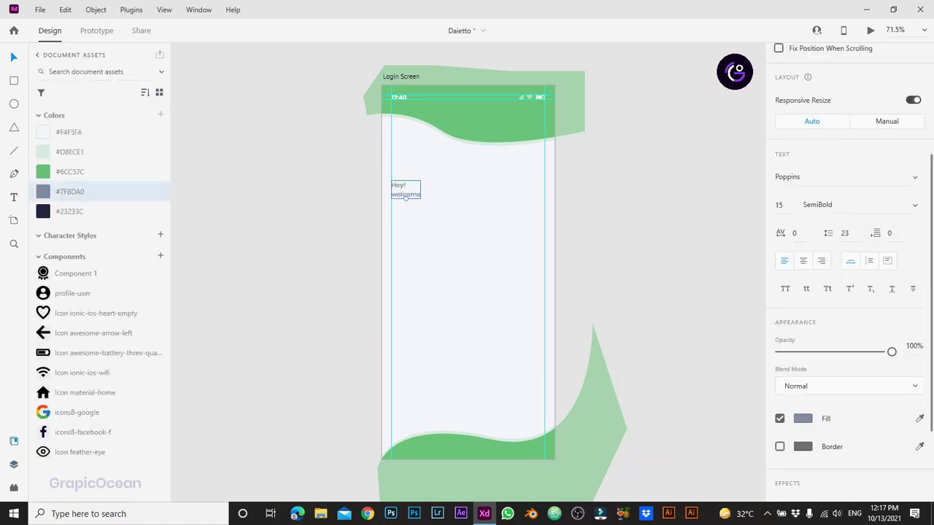
{"action": "mouse_move", "coordinate": [420, 198]}
{"action": "left_mouse_down"}
{"action": "mouse_move", "coordinate": [452, 235]}
{"action": "mouse_move", "coordinate": [438, 185]}
{"action": "left_mouse_up"}
{"action": "type", "text": "47"}
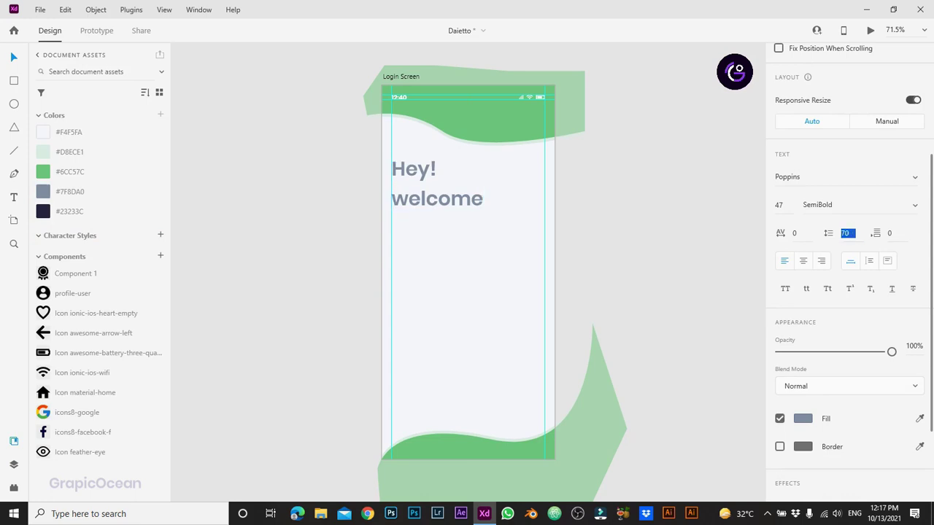
{"action": "type", "text": "55"}
{"action": "key", "text": "Return"}
Make 'Hey!' Regular, colour 'welcome' #23233C, and draw a rectangle below it
{"action": "double_click", "coordinate": [414, 169]}
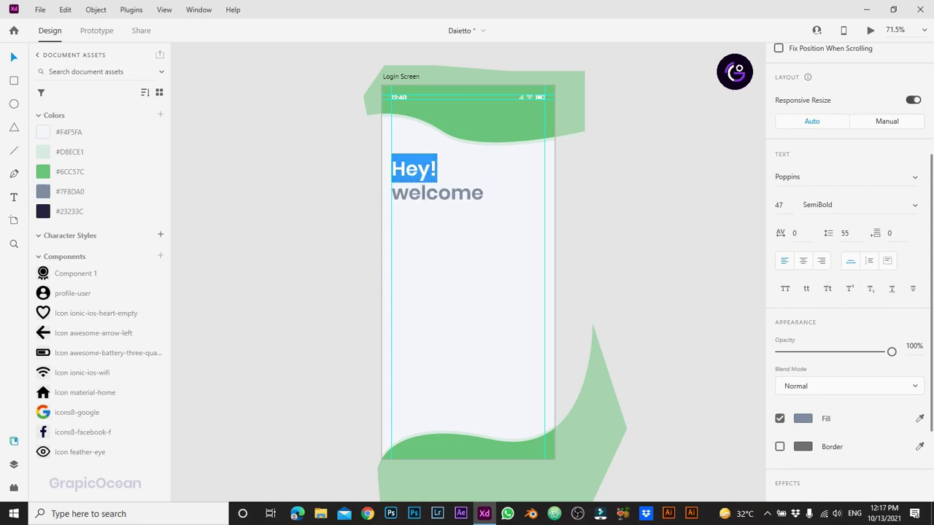
{"action": "left_click", "coordinate": [817, 204]}
{"action": "type", "text": "Regular"}
{"action": "key", "text": "Return"}
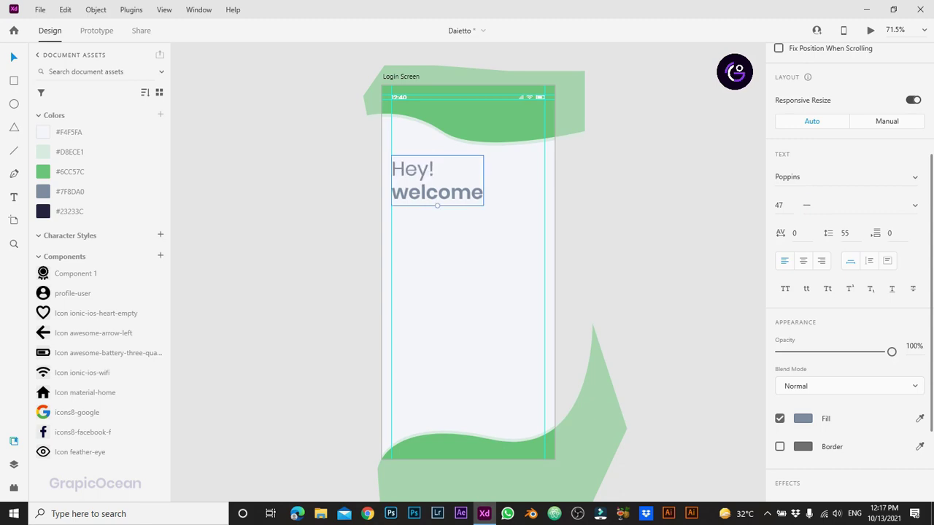
{"action": "left_click_drag", "start_coordinate": [482, 192], "coordinate": [392, 193]}
{"action": "left_click", "coordinate": [69, 211]}
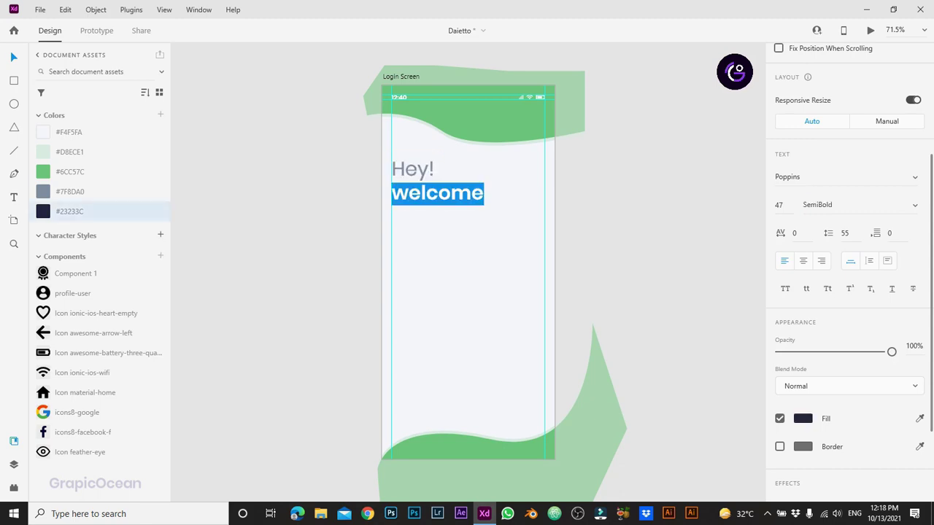
{"action": "key", "text": "Escape"}
{"action": "left_click_drag", "start_coordinate": [392, 211], "coordinate": [501, 224]}
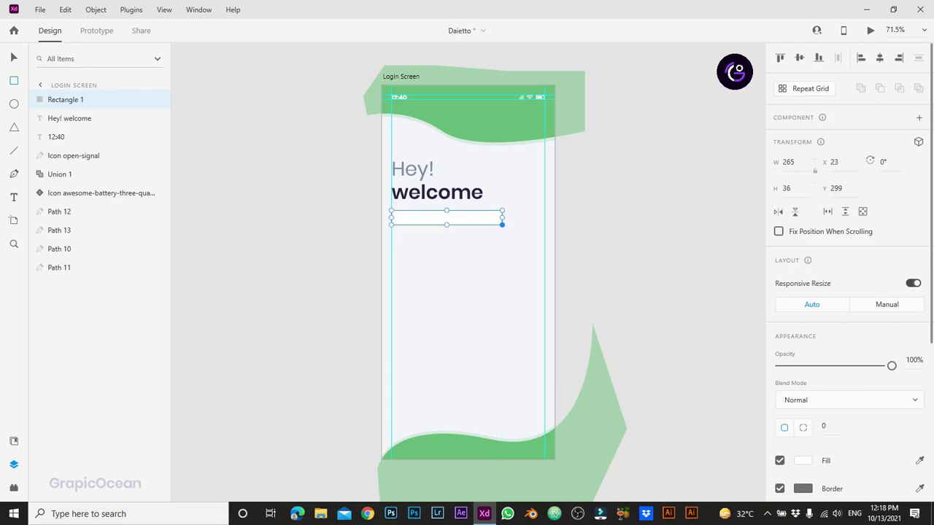
Fill the text box with Lorem ipsum placeholder text using the Lorem Ipsum plugin
{"action": "left_click_drag", "start_coordinate": [440, 227], "coordinate": [439, 232]}
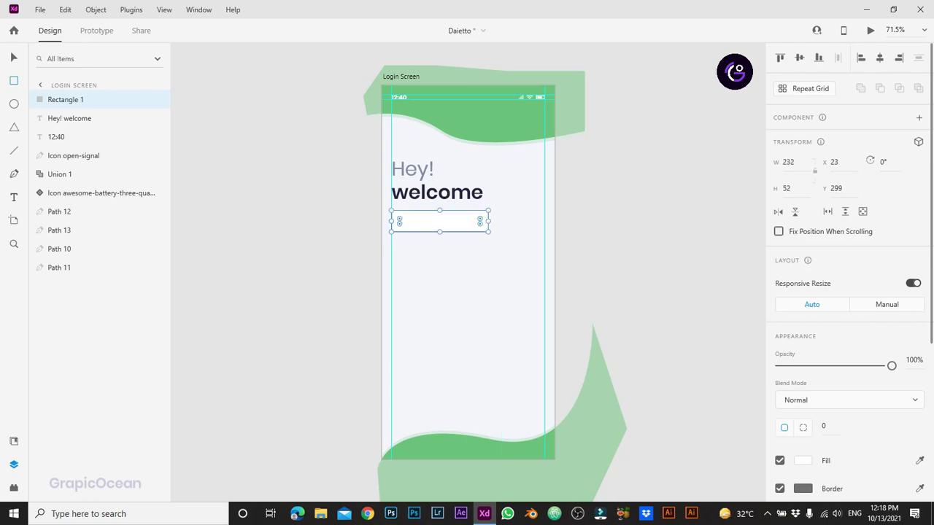
{"action": "left_click", "coordinate": [14, 487]}
{"action": "left_click", "coordinate": [41, 59]}
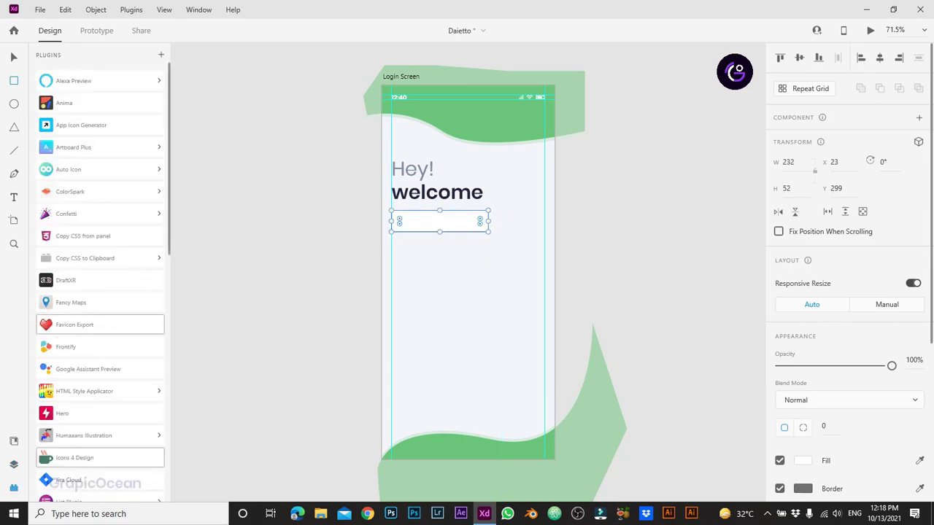
{"action": "scroll", "coordinate": [100, 292], "scroll_direction": "down", "scroll_amount": 3}
{"action": "left_click", "coordinate": [73, 349]}
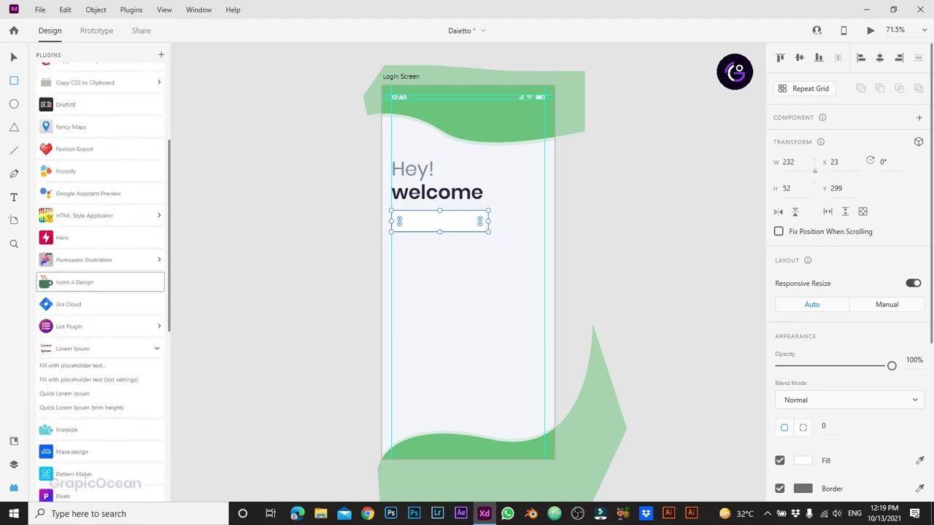
{"action": "left_click", "coordinate": [89, 379]}
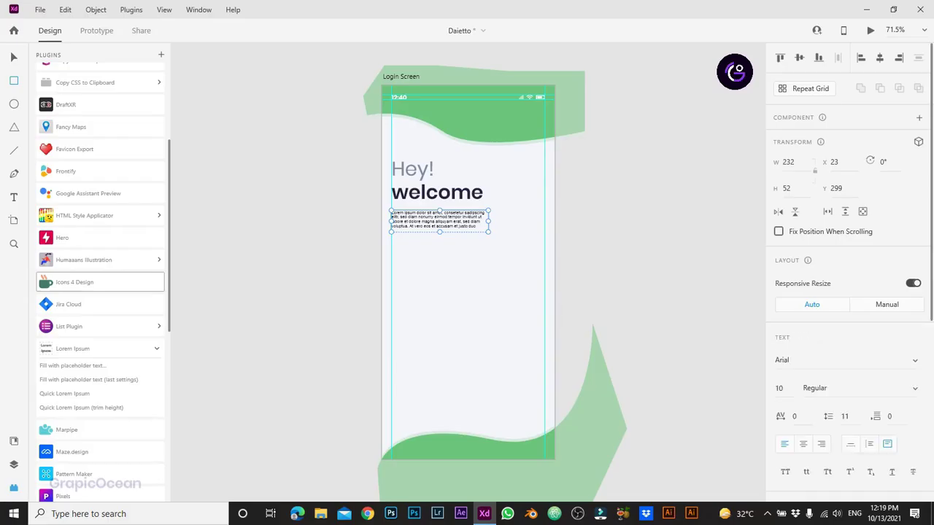
{"action": "scroll", "coordinate": [469, 185], "scroll_direction": "up", "scroll_amount": 3}
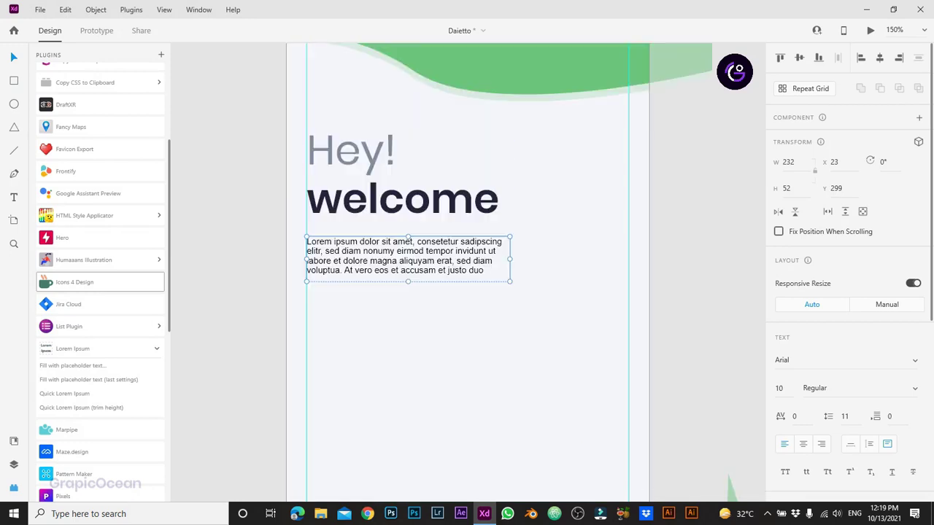
Shorten the placeholder text to two lines, ending the sentence at 'diam.'
{"action": "mouse_move", "coordinate": [408, 294]}
{"action": "left_mouse_down"}
{"action": "mouse_move", "coordinate": [408, 260]}
{"action": "mouse_move", "coordinate": [503, 276]}
{"action": "left_mouse_up"}
{"action": "double_click", "coordinate": [363, 251]}
{"action": "key", "text": "BackSpace"}
{"action": "type", "text": "."}
{"action": "key", "text": "Escape"}
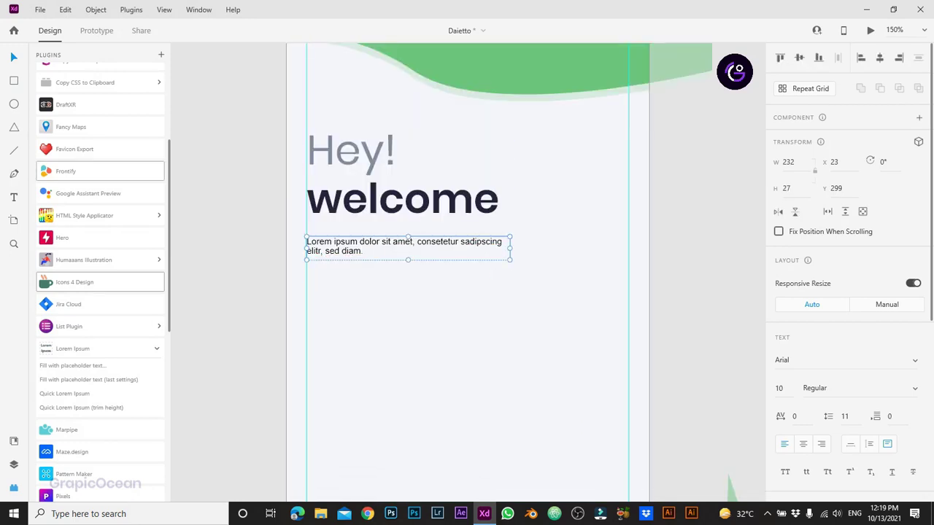
{"action": "key", "text": "ctrl+y"}
Make the placeholder text grey #7F8DA0 in Poppins, narrowing its box so it wraps
{"action": "key", "text": "ctrl+shift+y"}
{"action": "left_click", "coordinate": [70, 191]}
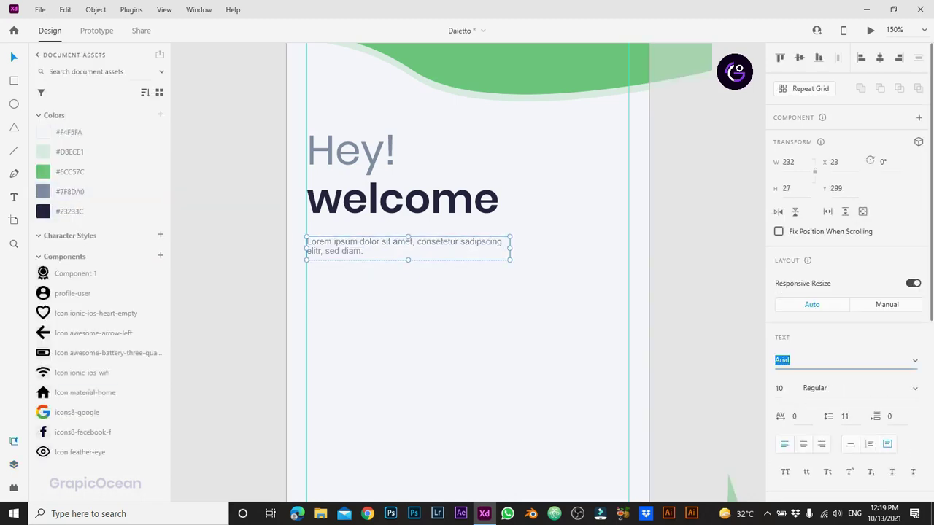
{"action": "type", "text": "pins"}
{"action": "key", "text": "Return"}
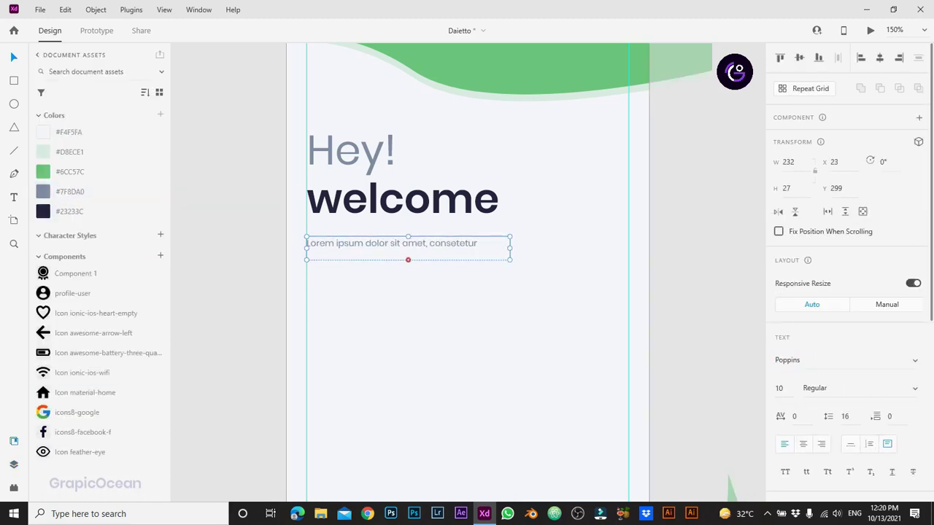
{"action": "left_click_drag", "start_coordinate": [509, 260], "coordinate": [487, 264]}
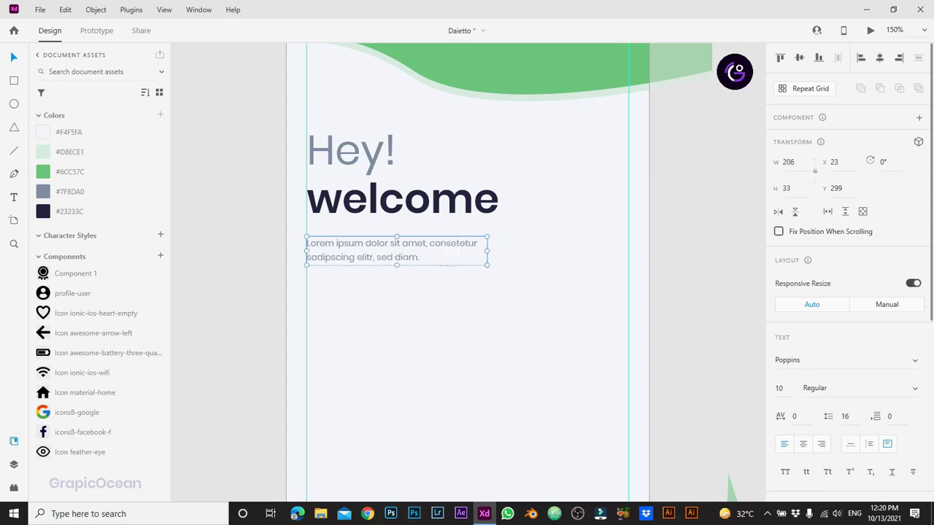
{"action": "left_click_drag", "start_coordinate": [394, 250], "coordinate": [393, 245]}
Remove the line break between 'consetetur' and 'sadipscing' in the Lorem ipsum subtitle
{"action": "left_click", "coordinate": [401, 199]}
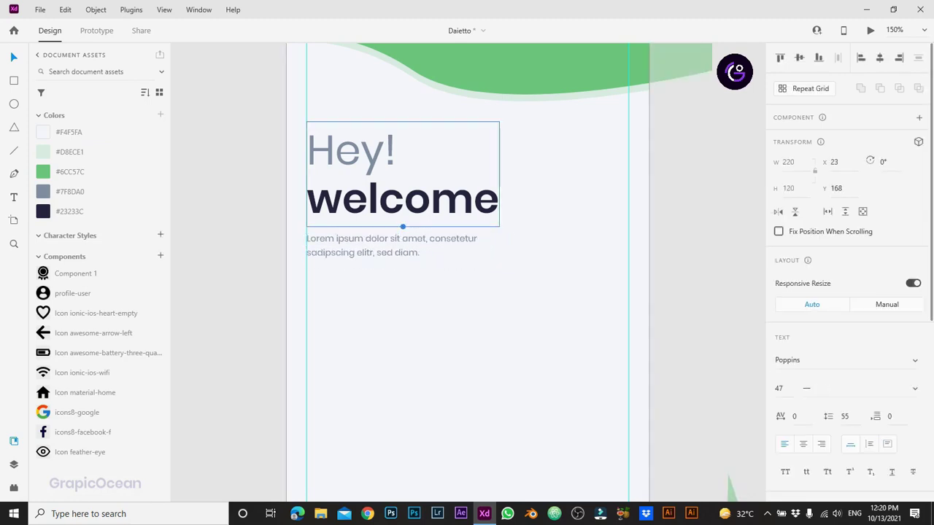
{"action": "left_click", "coordinate": [394, 246]}
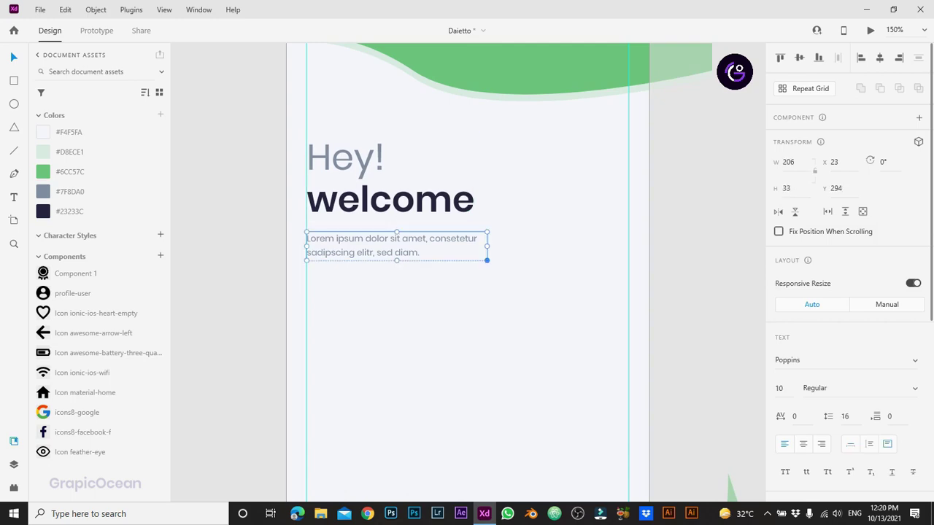
{"action": "key", "text": "Return"}
{"action": "left_click", "coordinate": [355, 250]}
{"action": "key", "text": "BackSpace"}
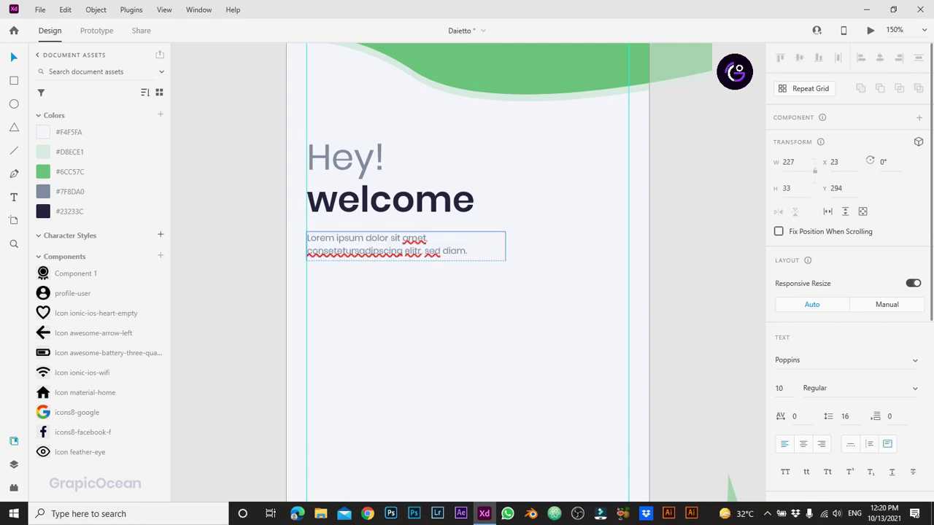
{"action": "key", "text": "Escape"}
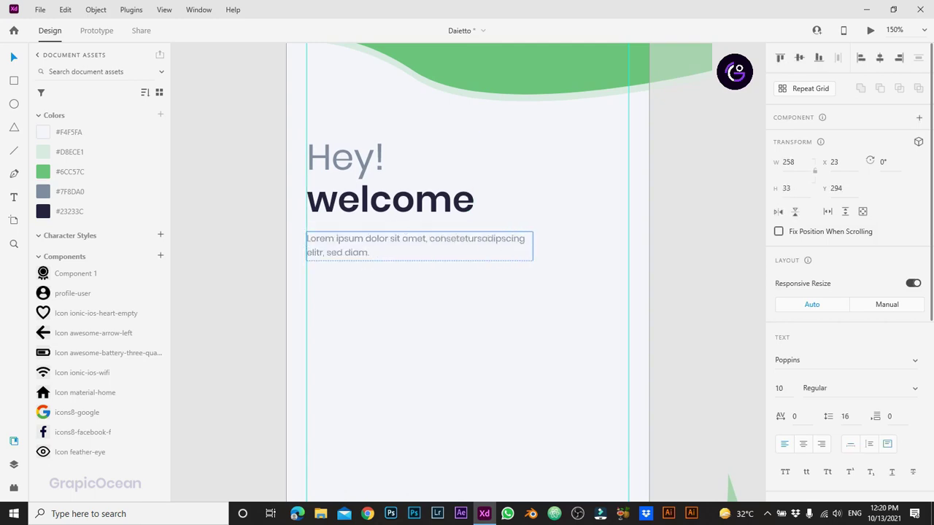
{"action": "double_click", "coordinate": [466, 238]}
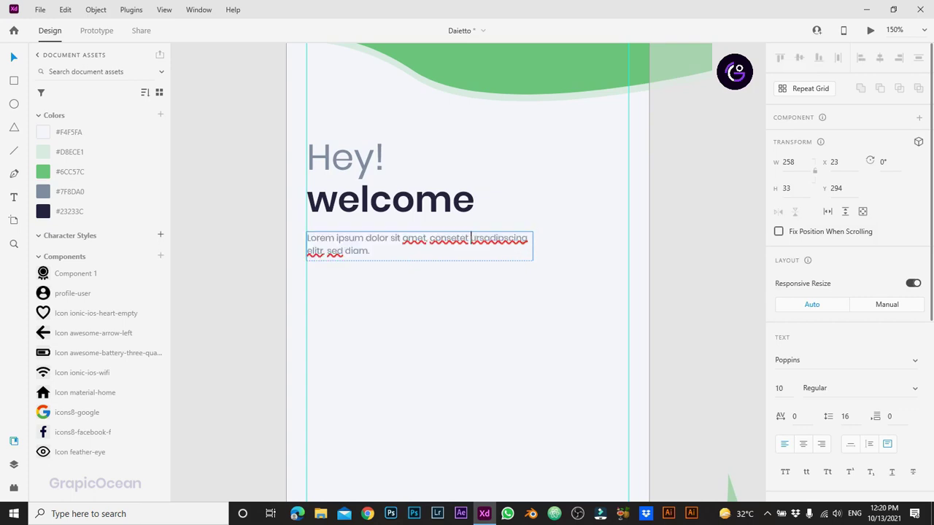
{"action": "key", "text": "Escape"}
{"action": "key", "text": "Escape"}
{"action": "key", "text": "ctrl+minus"}
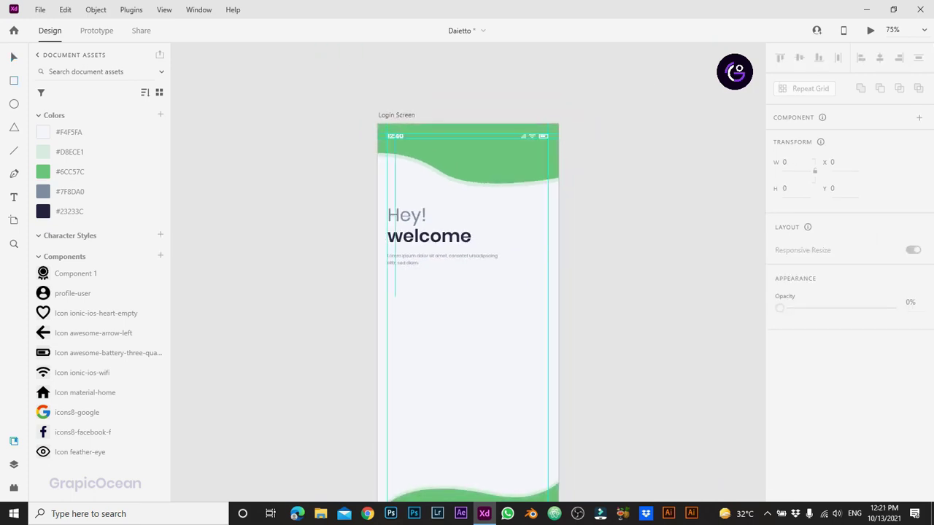
Draw a borderless white 370×57 box below the subtitle, centred horizontally
{"action": "left_click_drag", "start_coordinate": [394, 296], "coordinate": [549, 333]}
{"action": "type", "text": "0"}
{"action": "key", "text": "Tab"}
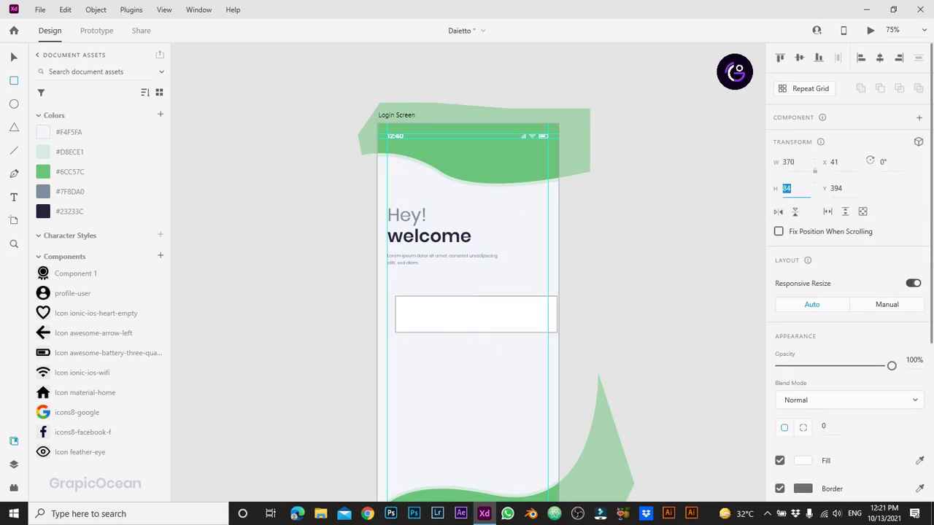
{"action": "type", "text": "57"}
{"action": "key", "text": "Return"}
{"action": "key", "text": "shift+c"}
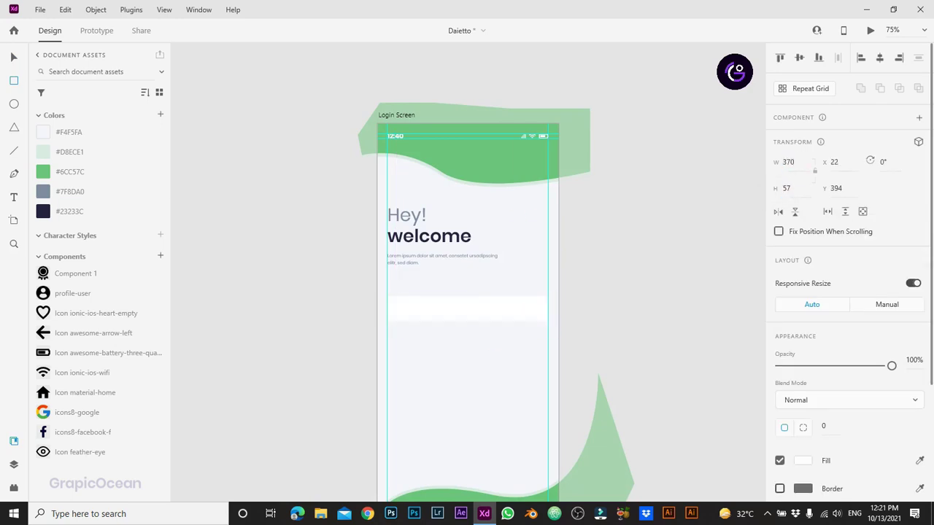
{"action": "left_click", "coordinate": [780, 489]}
{"action": "key", "text": "Escape"}
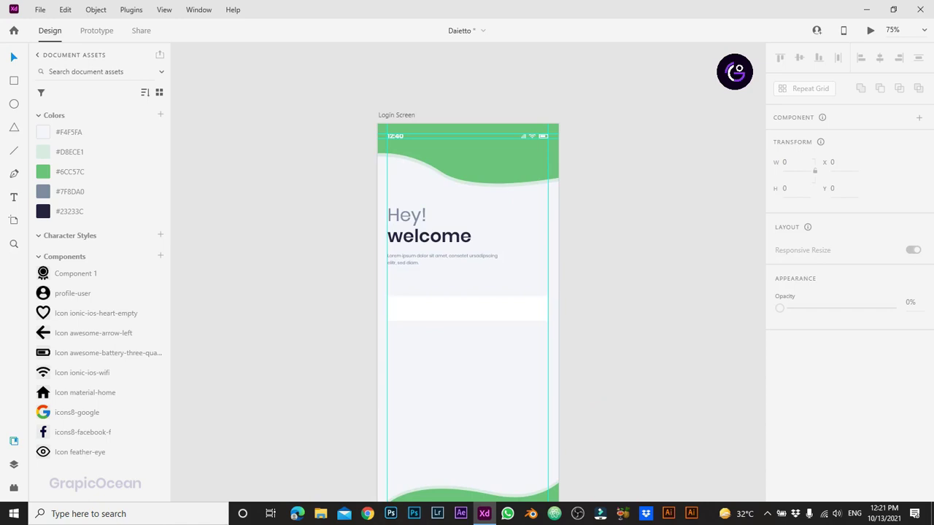
Duplicate the input box just below the first one
{"action": "scroll", "coordinate": [467, 292], "scroll_direction": "down", "scroll_amount": 2}
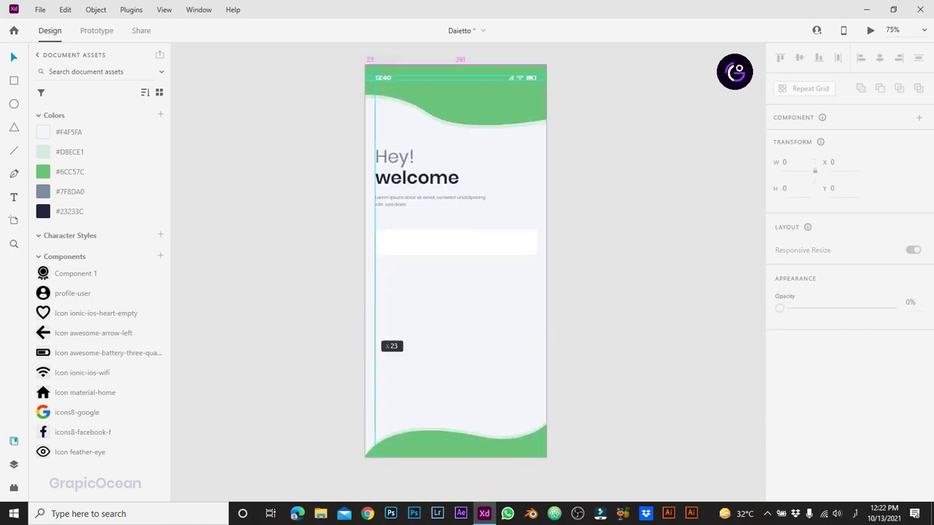
{"action": "left_click", "coordinate": [390, 345]}
{"action": "key", "text": "Escape"}
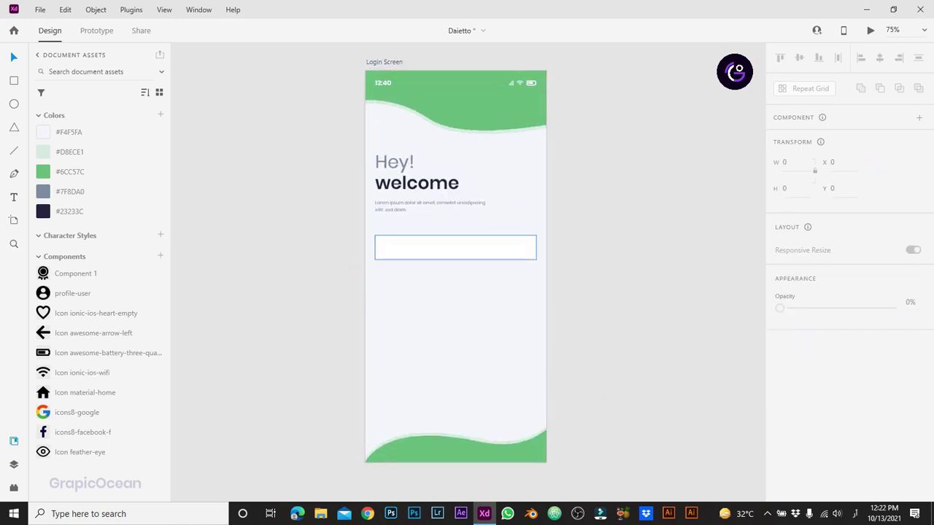
{"action": "left_click", "coordinate": [456, 248]}
{"action": "left_click_drag", "start_coordinate": [455, 248], "coordinate": [455, 287]}
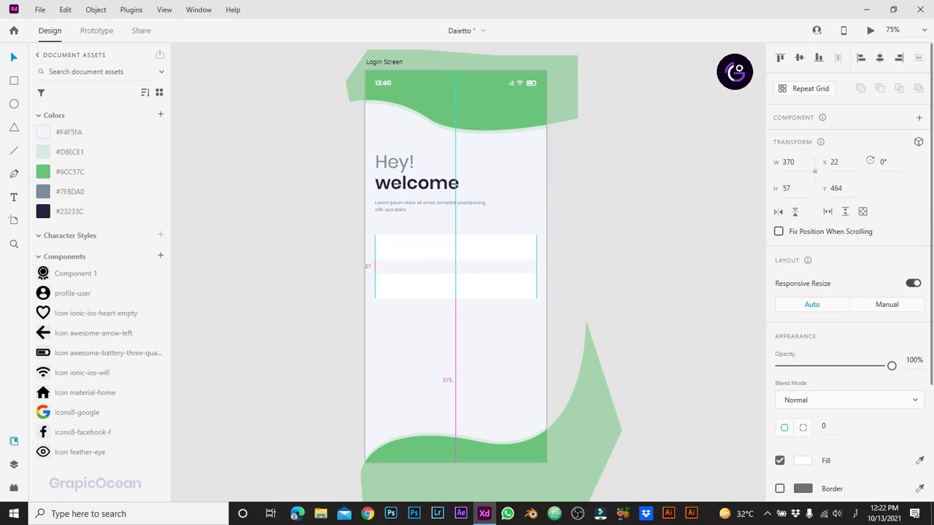
Turn on a drop shadow for the top input box
{"action": "left_click", "coordinate": [455, 248]}
{"action": "scroll", "coordinate": [846, 292], "scroll_direction": "down", "scroll_amount": 4}
{"action": "left_click", "coordinate": [780, 427]}
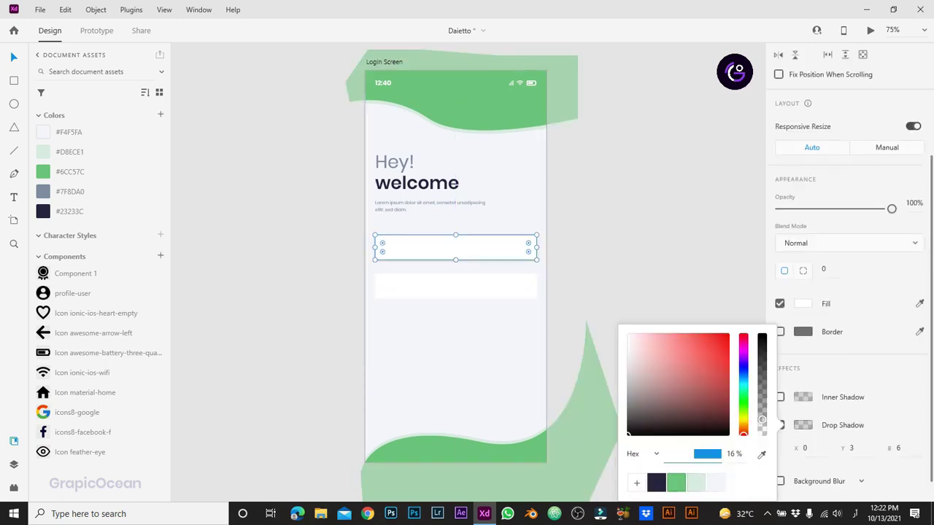
{"action": "left_click", "coordinate": [70, 191]}
{"action": "key", "text": "ctrl+z"}
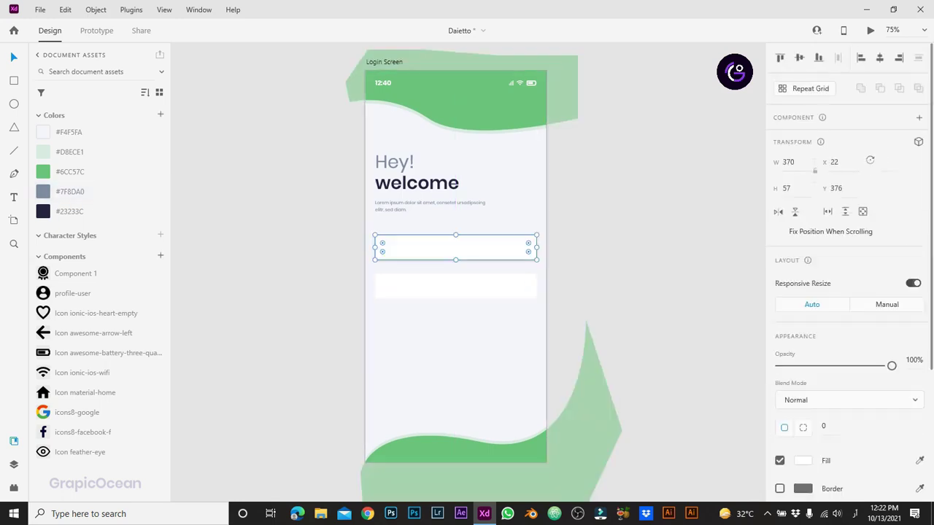
Set the shadow to #7F8DA0 at low opacity with Y offset 15 and blur 70
{"action": "scroll", "coordinate": [846, 292], "scroll_direction": "down", "scroll_amount": 2}
{"action": "left_click", "coordinate": [803, 397]}
{"action": "left_click", "coordinate": [70, 191]}
{"action": "left_click", "coordinate": [736, 437]}
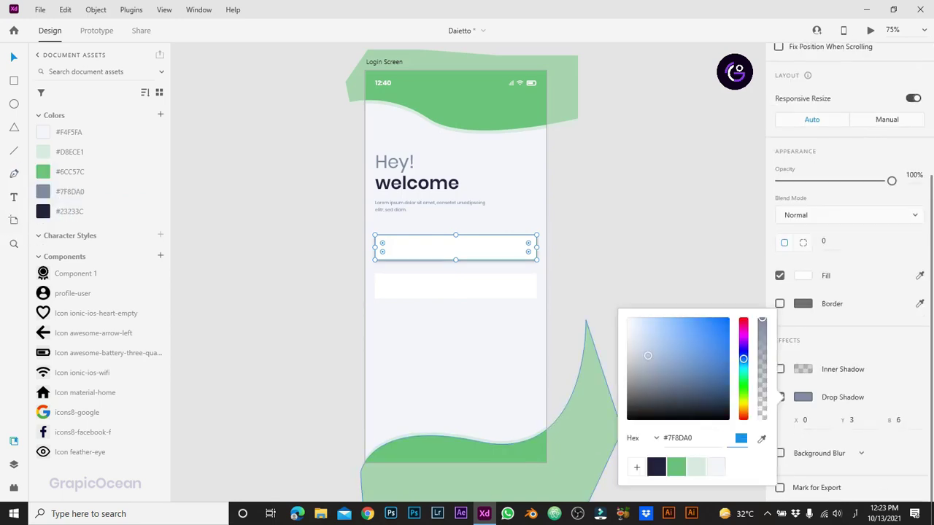
{"action": "type", "text": "2"}
{"action": "key", "text": "Return"}
{"action": "left_click", "coordinate": [873, 420]}
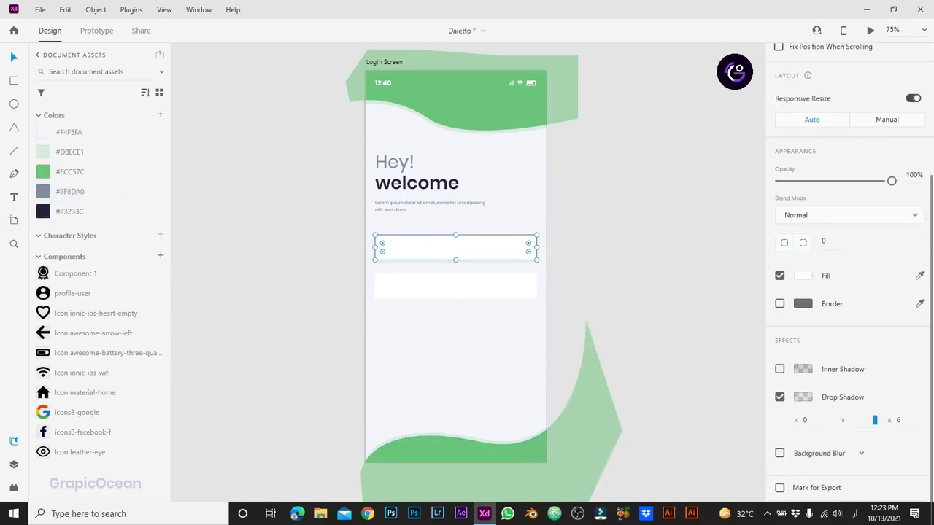
{"action": "type", "text": "15"}
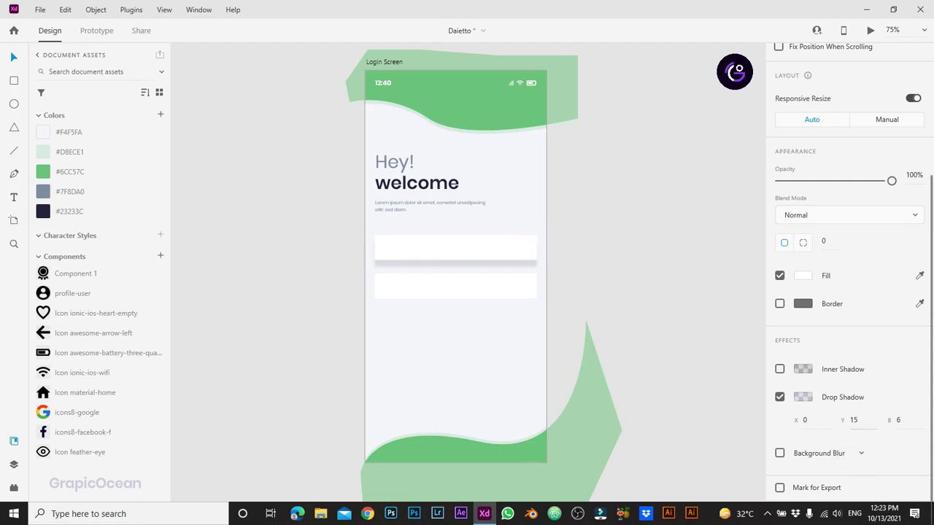
{"action": "key", "text": "Tab"}
{"action": "type", "text": "99"}
{"action": "key", "text": "Return"}
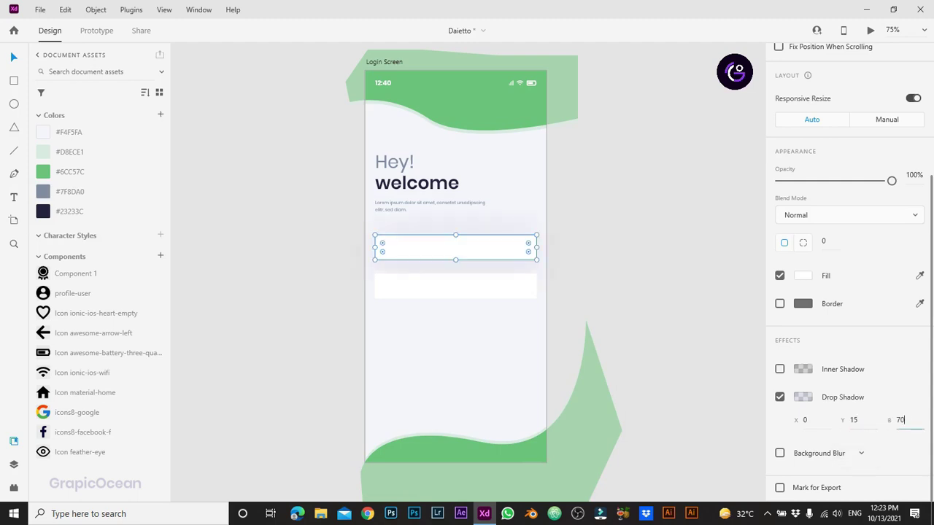
{"action": "key", "text": "Return"}
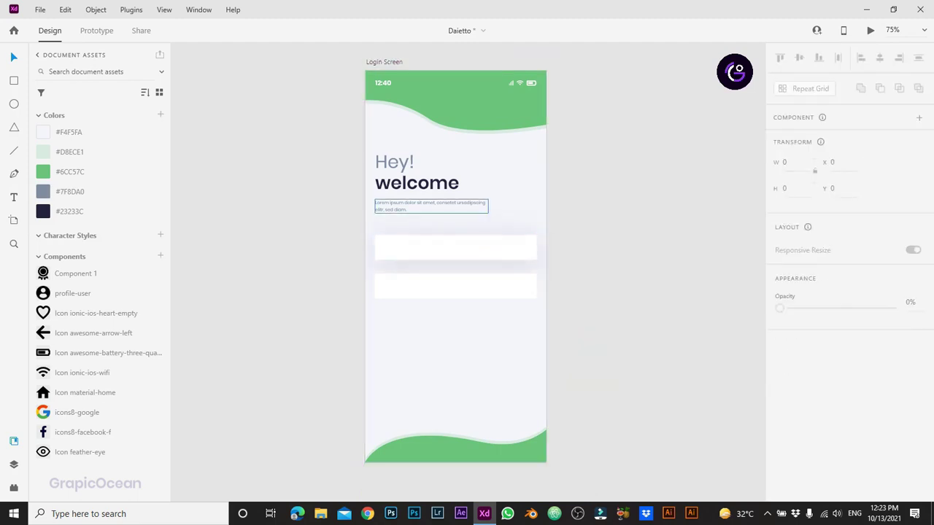
Copy the Hey! heading onto the top field and retype it as the e-mail placeholder
{"action": "left_click_drag", "start_coordinate": [394, 162], "coordinate": [393, 231]}
{"action": "right_click", "coordinate": [405, 241]}
{"action": "double_click", "coordinate": [415, 233]}
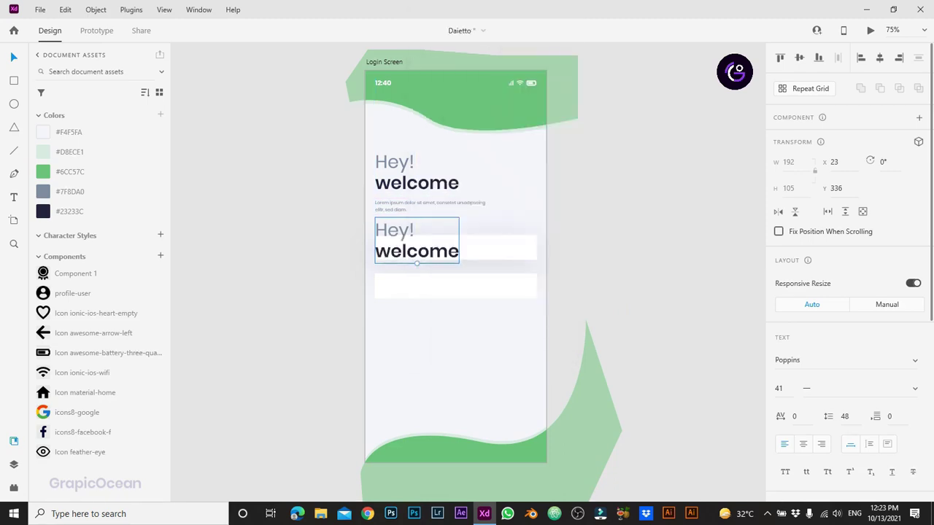
{"action": "key", "text": "ctrl+a"}
{"action": "type", "text": "Yourmai"}
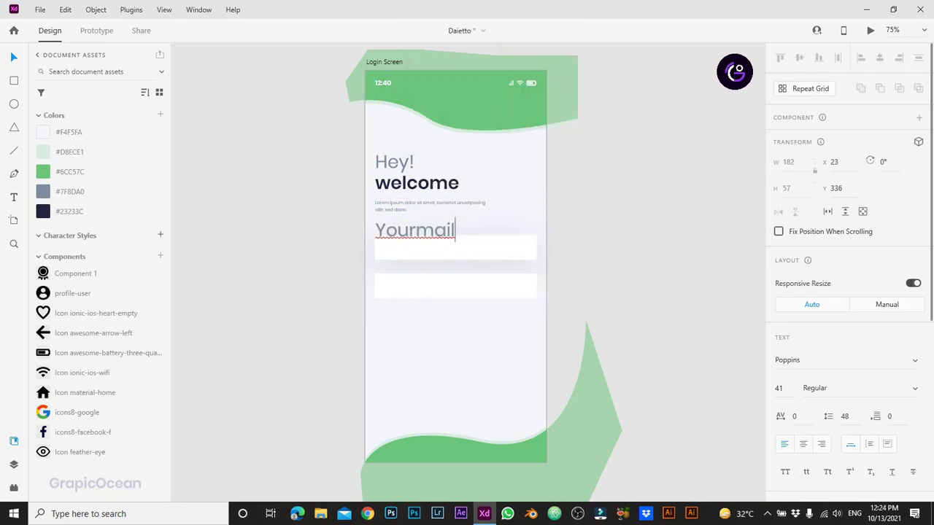
{"action": "key", "text": "Escape"}
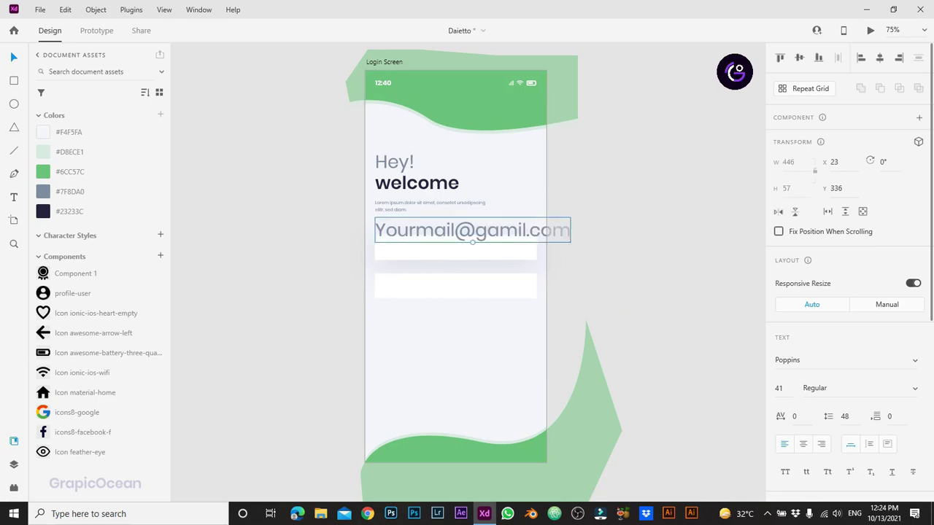
Position the e-mail text inside the top field in Medium weight, size 15
{"action": "left_click_drag", "start_coordinate": [399, 215], "coordinate": [414, 248]}
{"action": "key", "text": "shift+Right"}
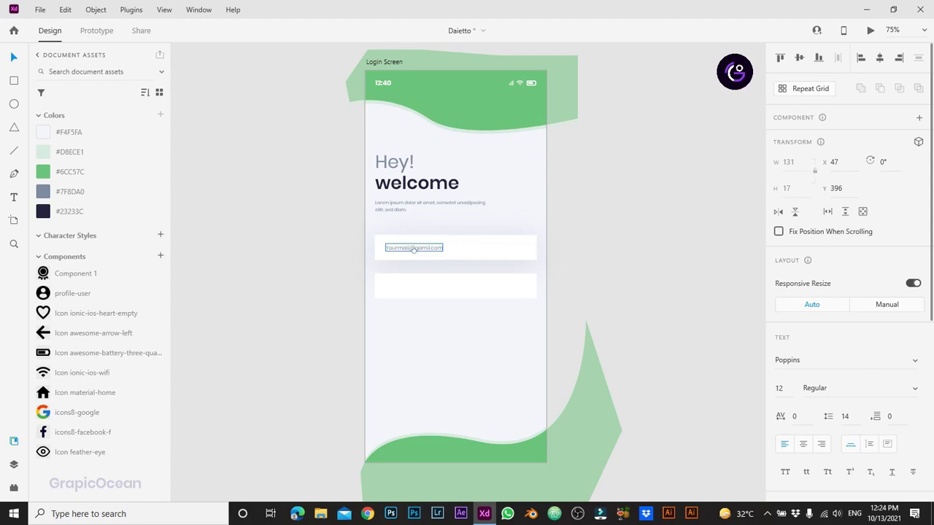
{"action": "key", "text": "Return"}
{"action": "type", "text": "2"}
{"action": "key", "text": "Return"}
{"action": "scroll", "coordinate": [846, 292], "scroll_direction": "down", "scroll_amount": 5}
{"action": "left_click", "coordinate": [802, 418]}
{"action": "key", "text": "Escape"}
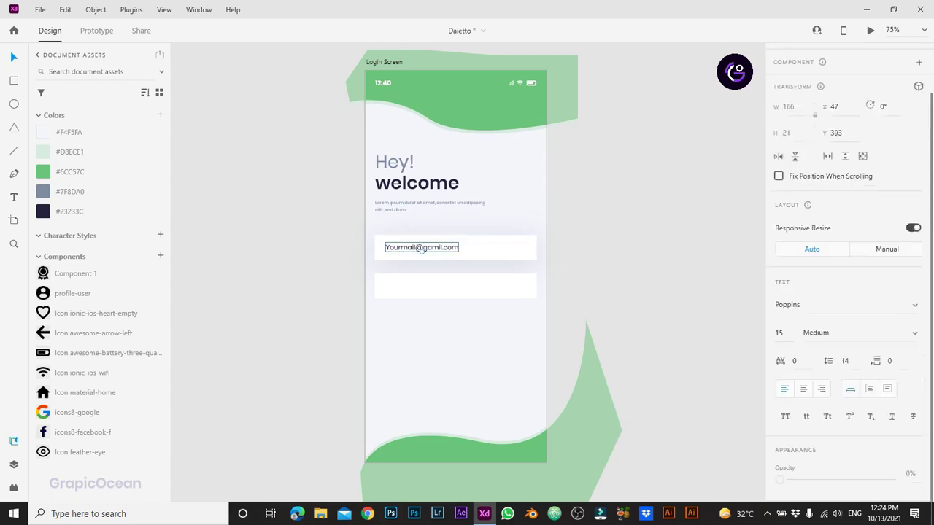
{"action": "key", "text": "Escape"}
Copy the e-mail text into the password field and replace it with password dots
{"action": "left_click_drag", "start_coordinate": [422, 248], "coordinate": [421, 285]}
{"action": "double_click", "coordinate": [422, 285]}
{"action": "type", "text": "•••"}
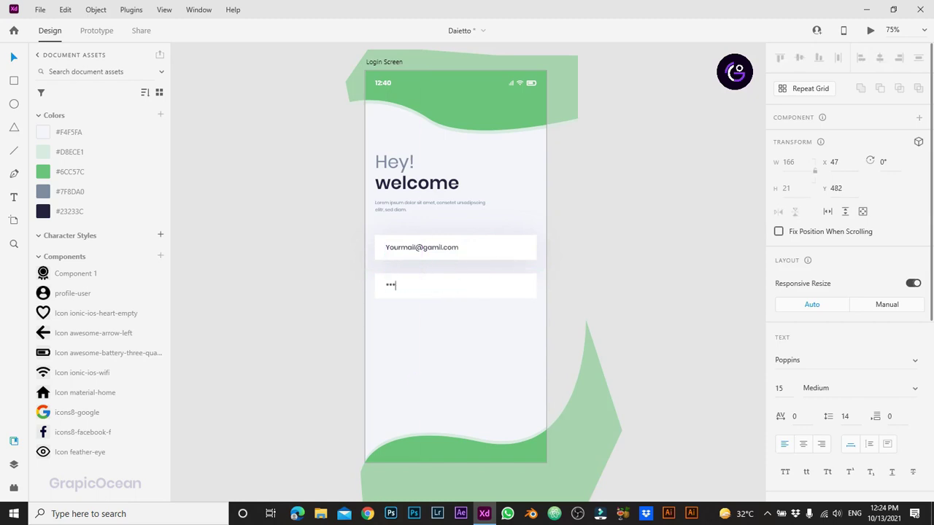
{"action": "key", "text": "Escape"}
{"action": "key", "text": "Escape"}
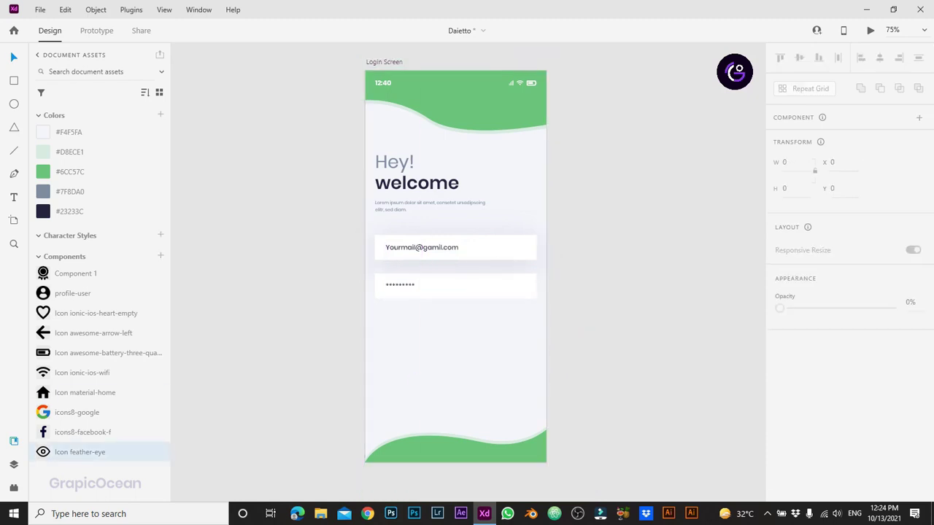
Place the eye icon in the password field and detach it from its component
{"action": "mouse_move", "coordinate": [80, 452]}
{"action": "left_mouse_down"}
{"action": "mouse_move", "coordinate": [496, 326]}
{"action": "mouse_move", "coordinate": [521, 284]}
{"action": "left_mouse_up"}
{"action": "key", "text": "ctrl+1"}
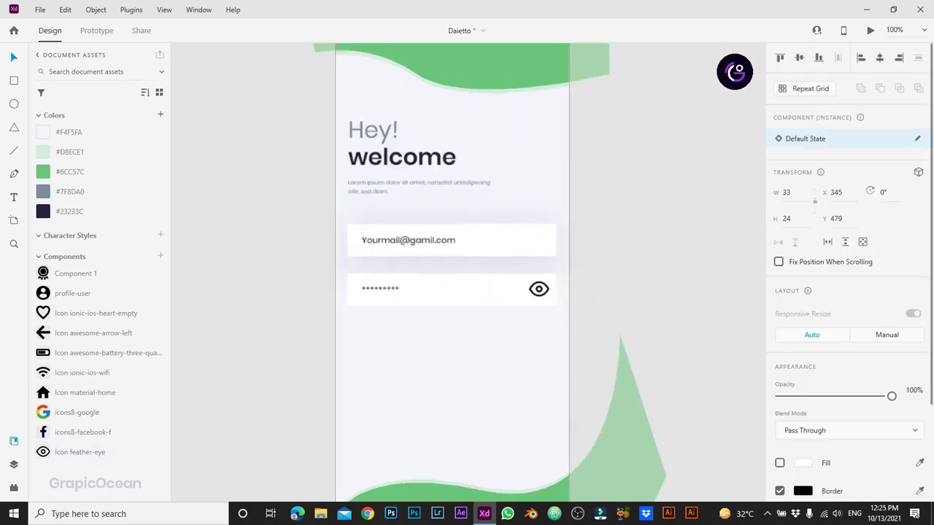
{"action": "key", "text": "ctrl+equal"}
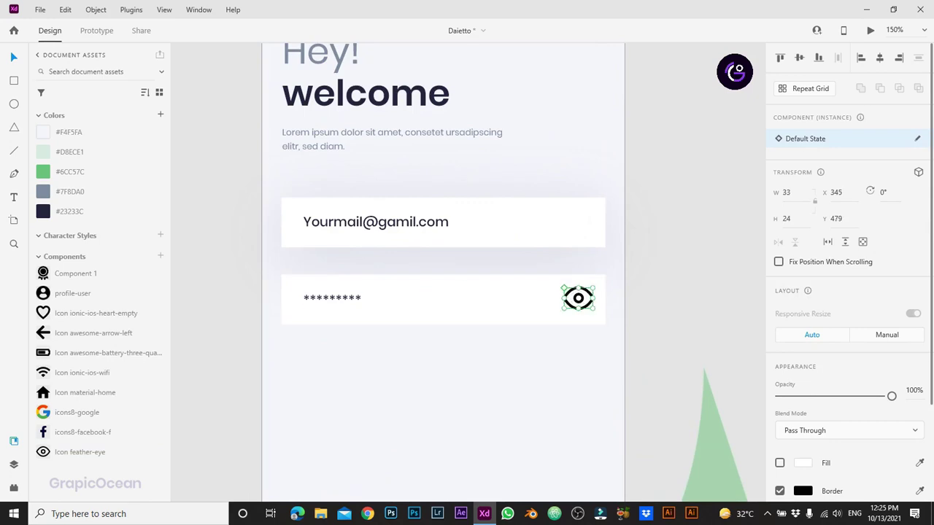
{"action": "right_click", "coordinate": [588, 299]}
{"action": "left_click", "coordinate": [617, 294]}
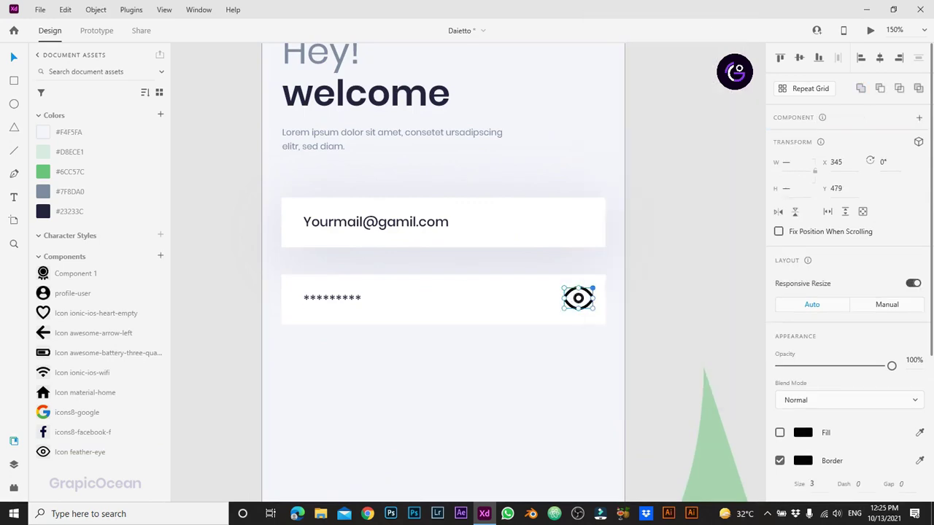
Shrink the eye icon and fade it to about 23% opacity
{"action": "left_click_drag", "start_coordinate": [594, 288], "coordinate": [588, 290]}
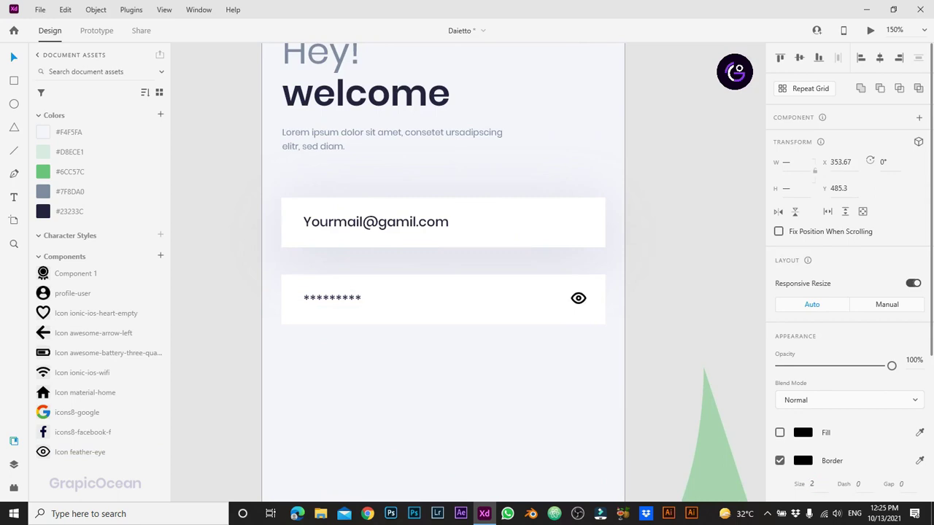
{"action": "key", "text": "7"}
{"action": "key", "text": "6"}
{"action": "key", "text": "alt"}
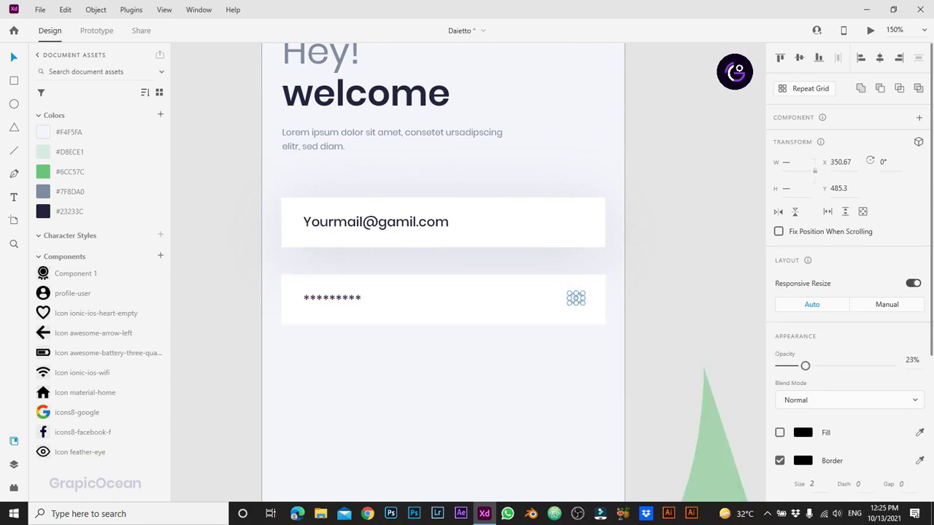
{"action": "key", "text": "Escape"}
Group the password dots text together with the eye icon
{"action": "left_click", "coordinate": [442, 299]}
{"action": "double_click", "coordinate": [332, 297]}
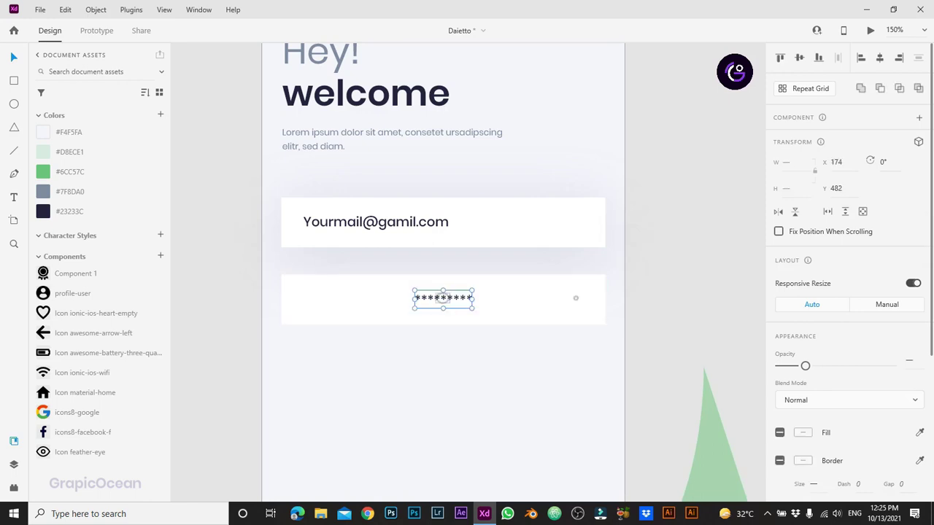
{"action": "key", "text": "Escape"}
{"action": "left_click", "coordinate": [442, 299]}
{"action": "key", "text": "ctrl+y"}
{"action": "double_click", "coordinate": [576, 297]}
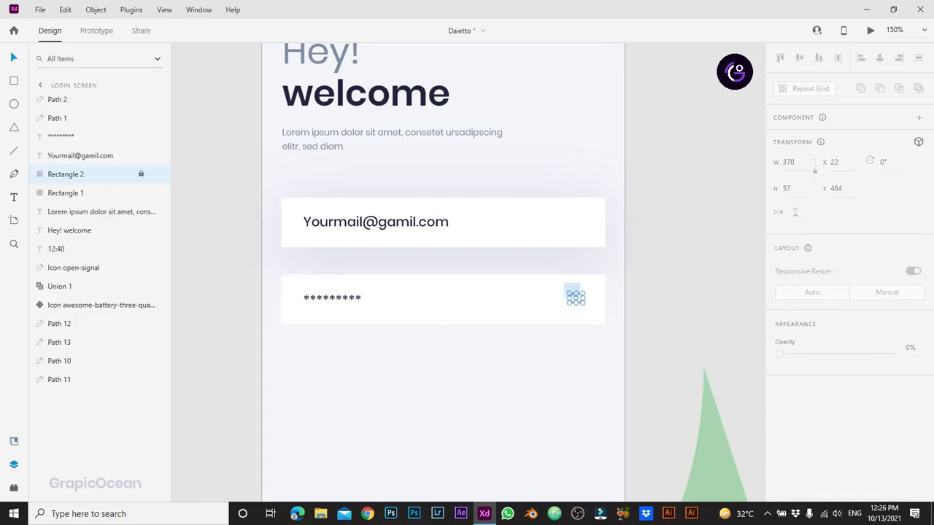
{"action": "left_click", "coordinate": [332, 297]}
{"action": "left_click", "coordinate": [575, 298], "text": "shift"}
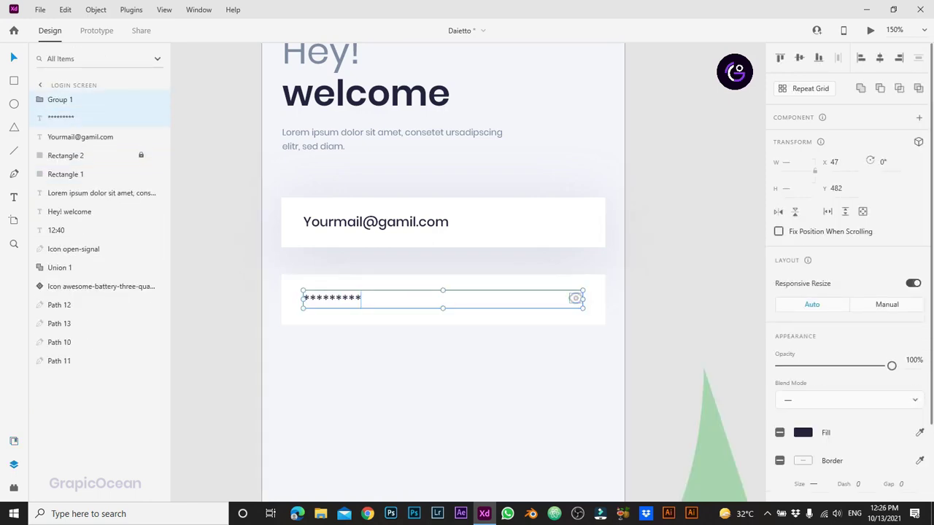
{"action": "key", "text": "Escape"}
{"action": "left_click", "coordinate": [332, 298]}
{"action": "left_click", "coordinate": [576, 298], "text": "shift"}
{"action": "key", "text": "ctrl+g"}
Nudge the password text slightly down within the new group
{"action": "left_click", "coordinate": [66, 137], "text": "ctrl"}
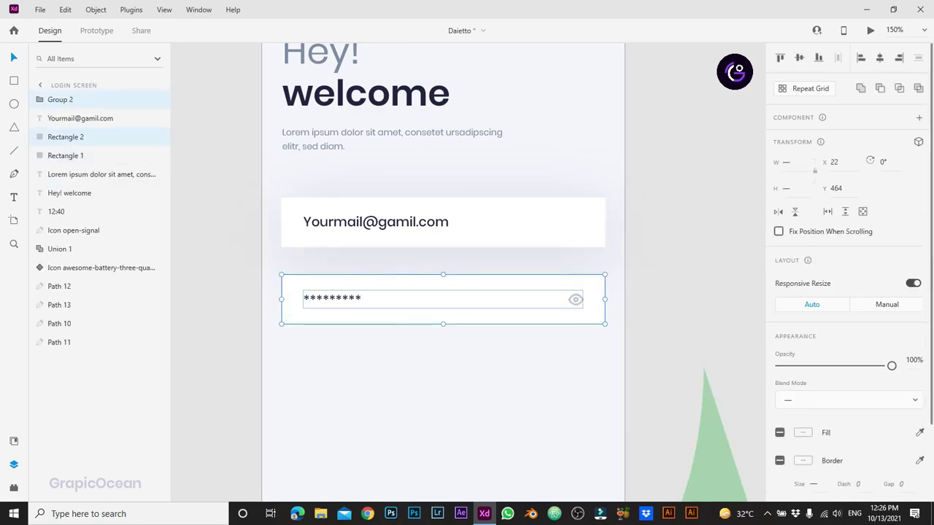
{"action": "key", "text": "Escape"}
{"action": "left_click", "coordinate": [332, 297]}
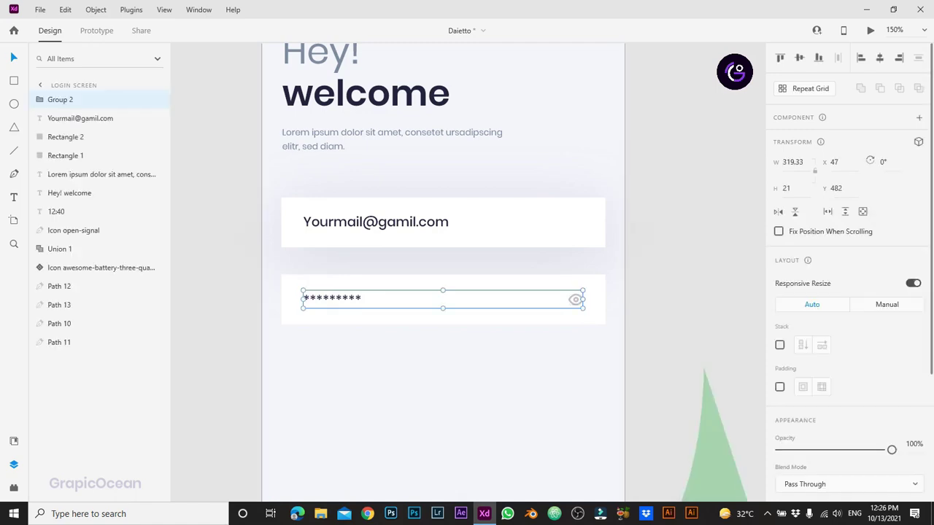
{"action": "double_click", "coordinate": [332, 297]}
{"action": "left_click_drag", "start_coordinate": [332, 298], "coordinate": [332, 299]}
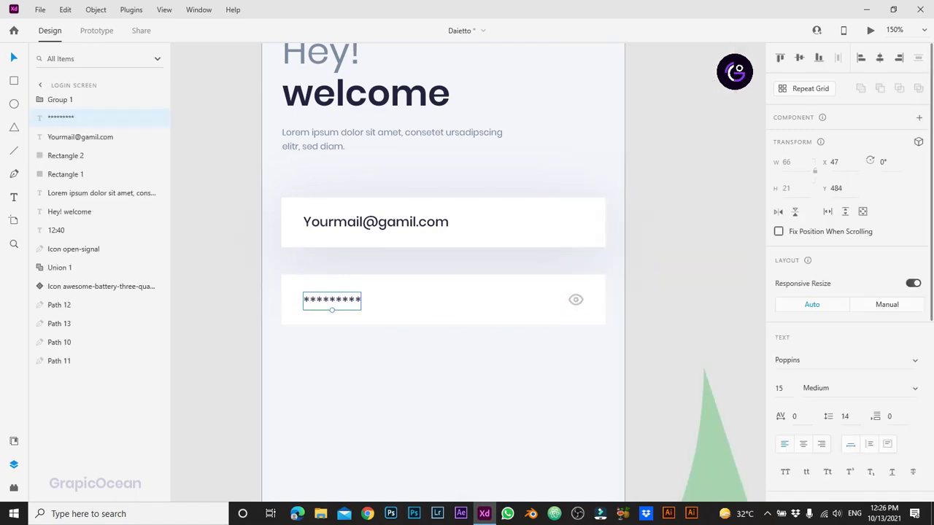
{"action": "key", "text": "Escape"}
{"action": "key", "text": "ctrl+0"}
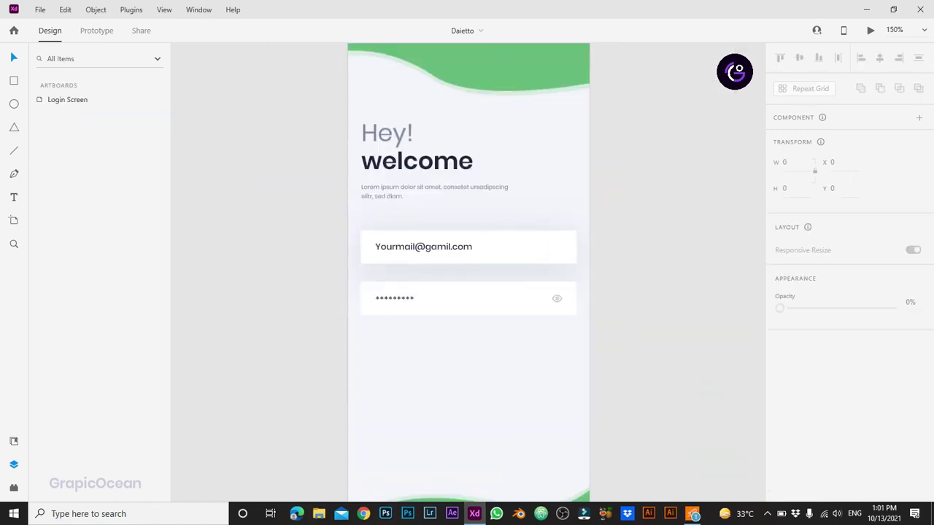
Draw a small 16×16 green circle at the e-mail field's right end
{"action": "key", "text": "ctrl+2"}
{"action": "left_click", "coordinate": [364, 218]}
{"action": "mouse_move", "coordinate": [365, 218]}
{"action": "left_mouse_down"}
{"action": "mouse_move", "coordinate": [383, 219]}
{"action": "mouse_move", "coordinate": [359, 222]}
{"action": "left_mouse_up"}
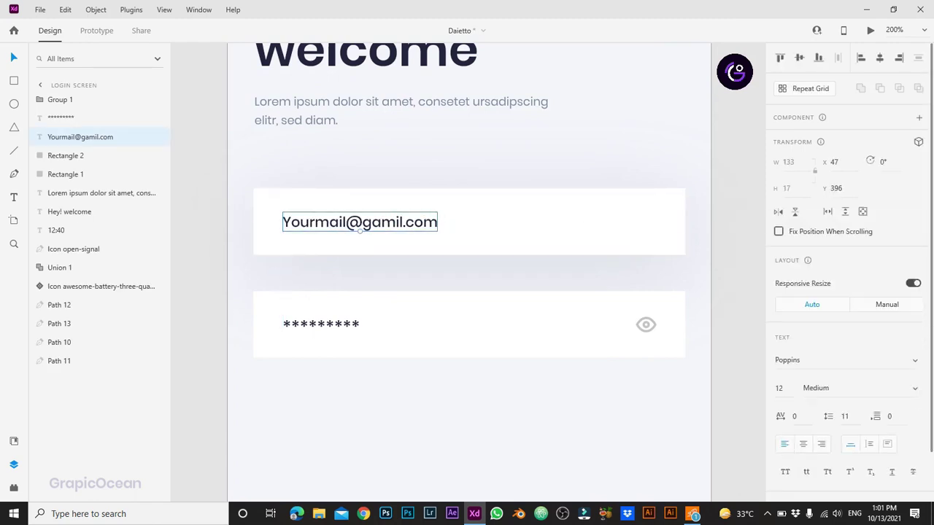
{"action": "key", "text": "e"}
{"action": "left_click_drag", "start_coordinate": [638, 211], "coordinate": [662, 234]}
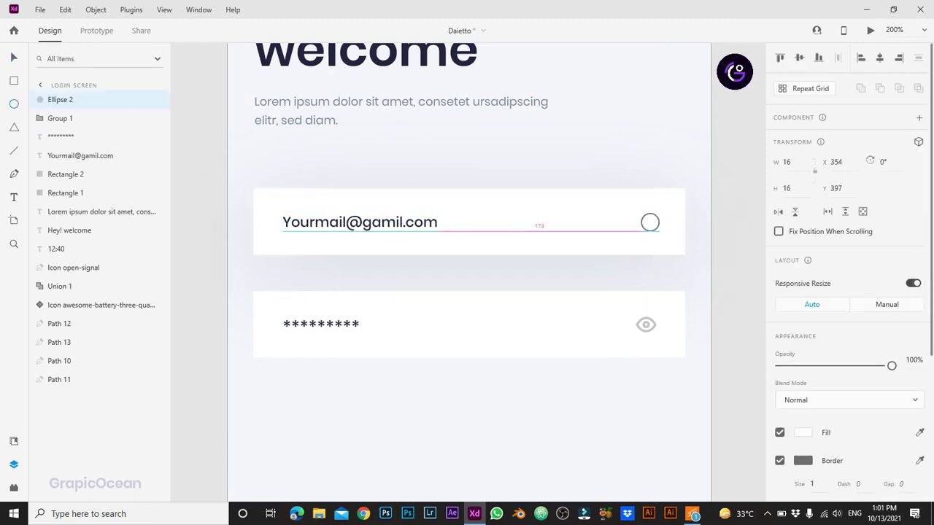
{"action": "left_click", "coordinate": [802, 432]}
{"action": "left_click", "coordinate": [676, 482]}
{"action": "key", "text": "Escape"}
{"action": "key", "text": "Escape"}
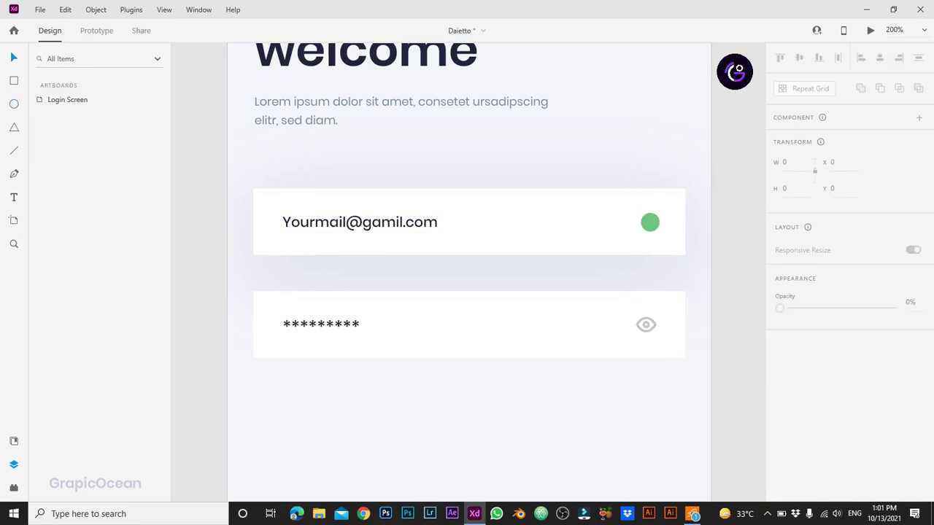
Draw a check mark on the circle with the Pen tool and make its border white
{"action": "key", "text": "ctrl+equal"}
{"action": "key", "text": "ctrl+equal"}
{"action": "key", "text": "ctrl+equal"}
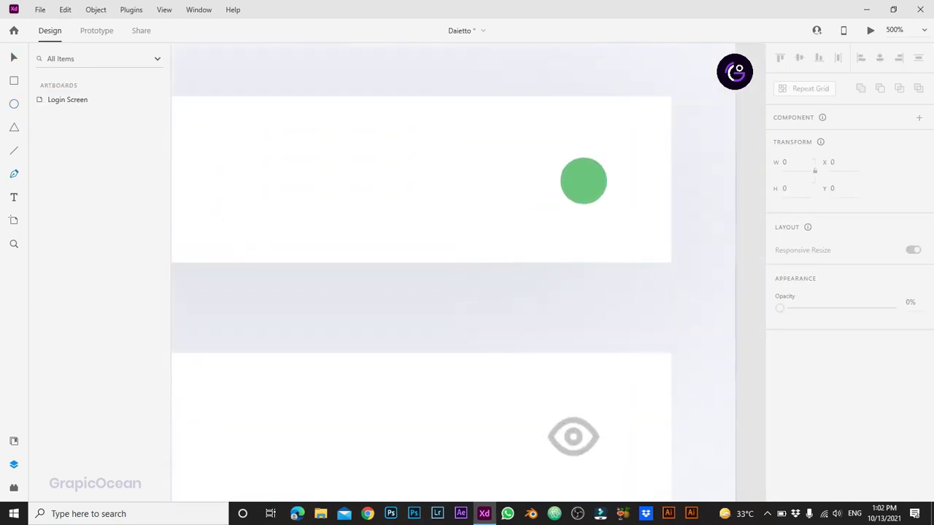
{"action": "key", "text": "ctrl+equal"}
{"action": "key", "text": "ctrl+equal"}
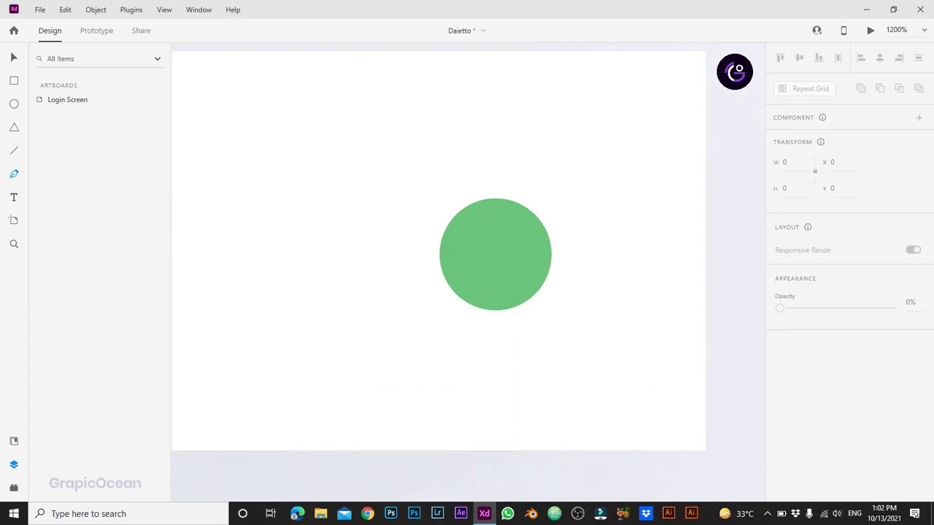
{"action": "left_click", "coordinate": [477, 256]}
{"action": "left_click", "coordinate": [526, 240]}
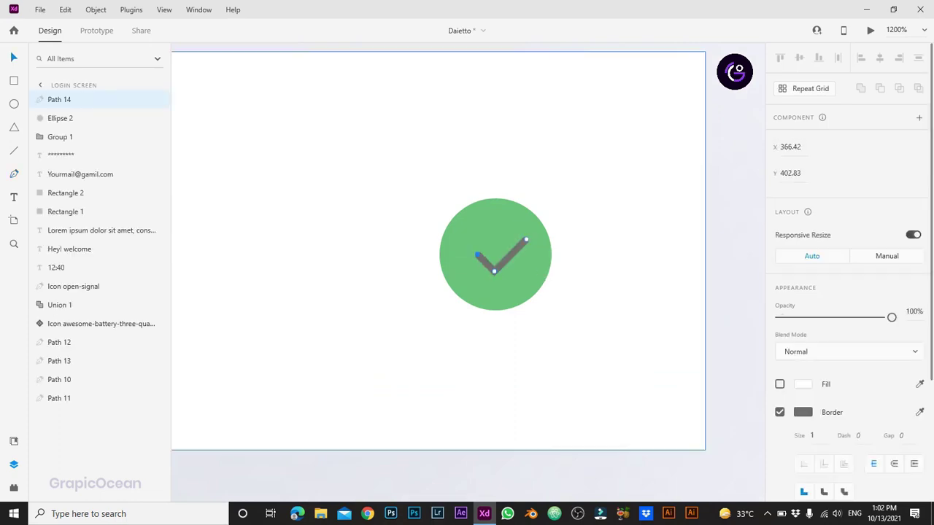
{"action": "key", "text": "Escape"}
{"action": "scroll", "coordinate": [846, 292], "scroll_direction": "down", "scroll_amount": 5}
{"action": "left_click", "coordinate": [798, 246]}
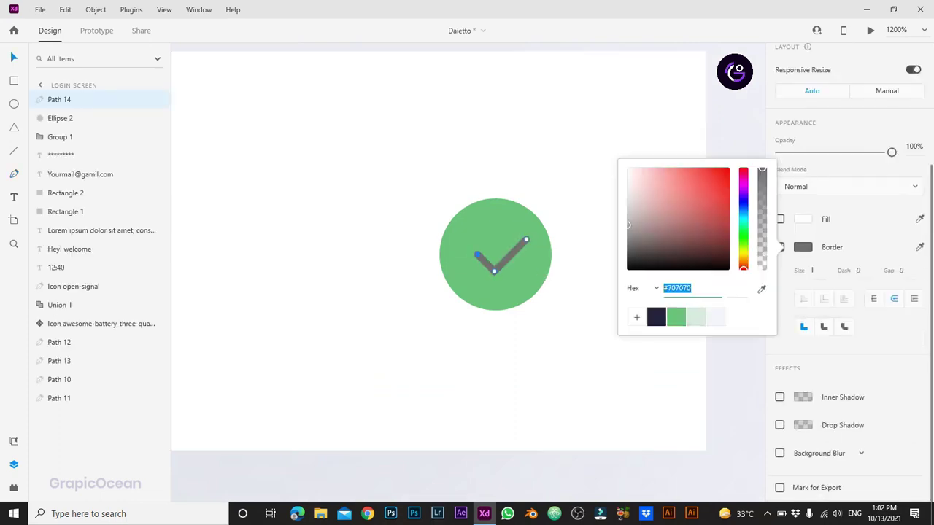
{"action": "left_click", "coordinate": [510, 248]}
{"action": "left_click", "coordinate": [447, 256], "text": "shift"}
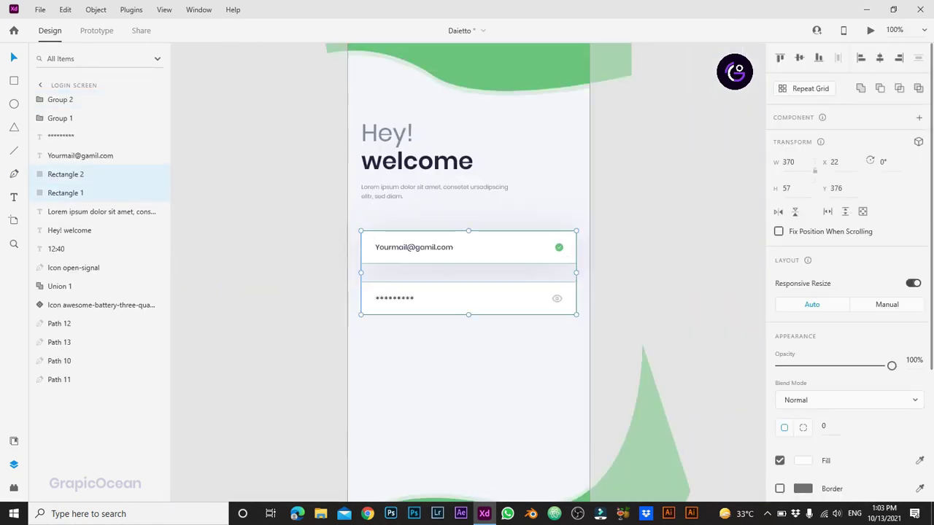
Round both input fields' corners to a radius of 8
{"action": "left_click", "coordinate": [825, 426]}
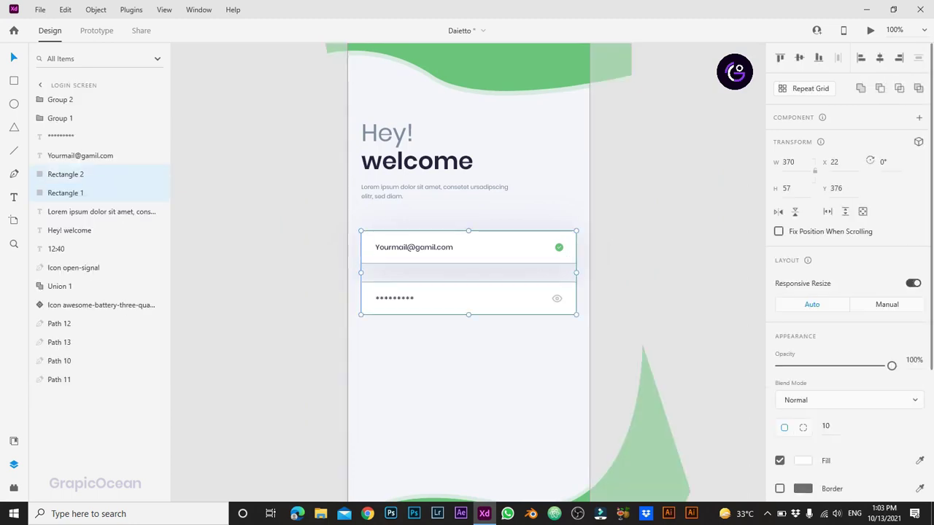
{"action": "type", "text": "8"}
{"action": "key", "text": "Escape"}
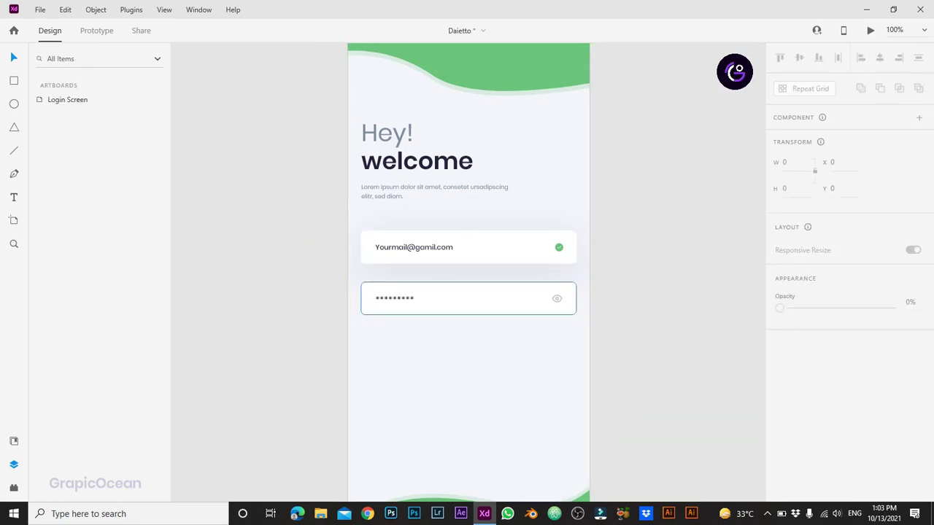
Copy the password text below the field, retype it 'Forgot your password?' and centre it
{"action": "left_click_drag", "start_coordinate": [394, 298], "coordinate": [394, 340]}
{"action": "double_click", "coordinate": [394, 341]}
{"action": "type", "text": "Forgot your password"}
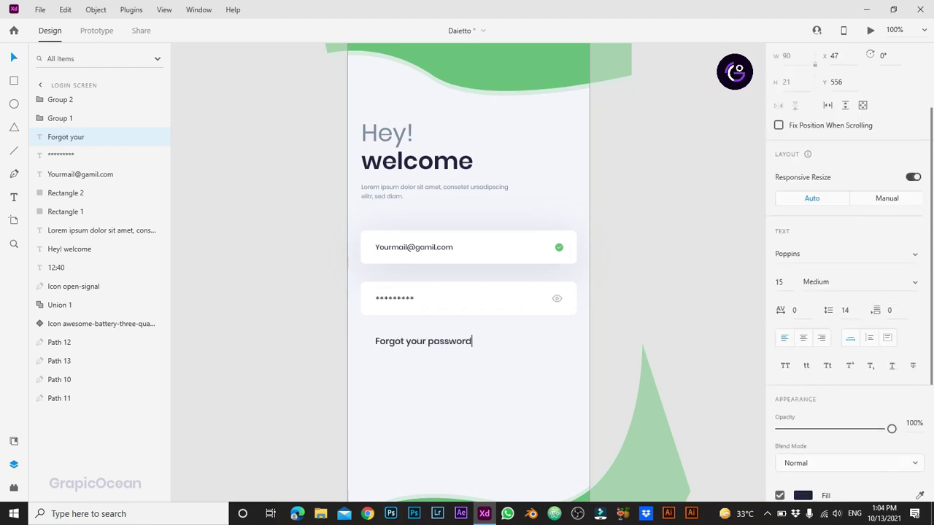
{"action": "key", "text": "Escape"}
{"action": "key", "text": "shift+c"}
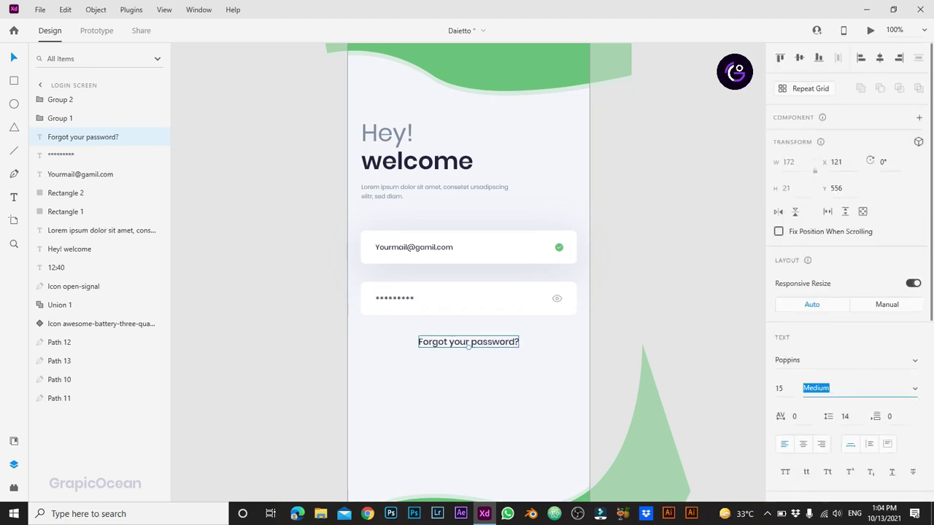
Colour the 'Forgot your password?' text grey #7F8DA0 and set it to 12 pt
{"action": "key", "text": "ctrl+shift+y"}
{"action": "scroll", "coordinate": [846, 291], "scroll_direction": "down", "scroll_amount": 5}
{"action": "left_click", "coordinate": [88, 196]}
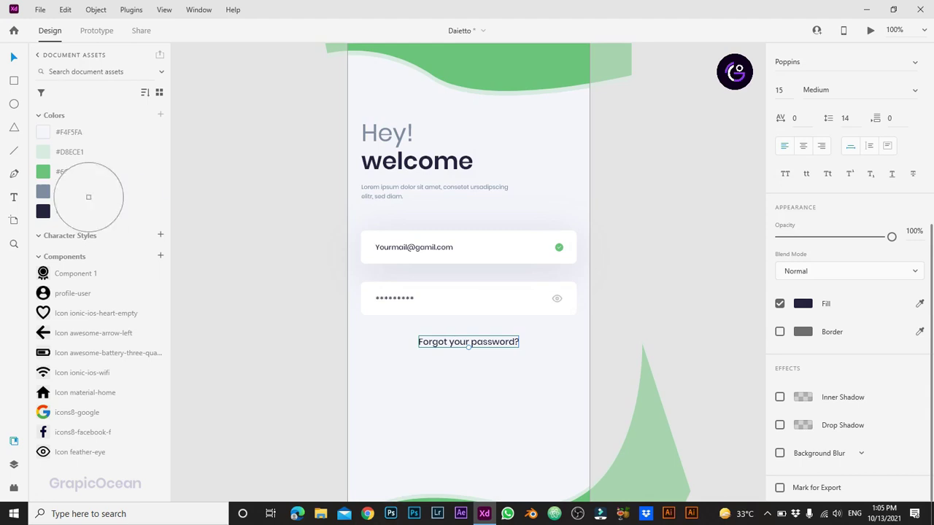
{"action": "type", "text": "10"}
{"action": "key", "text": "Return"}
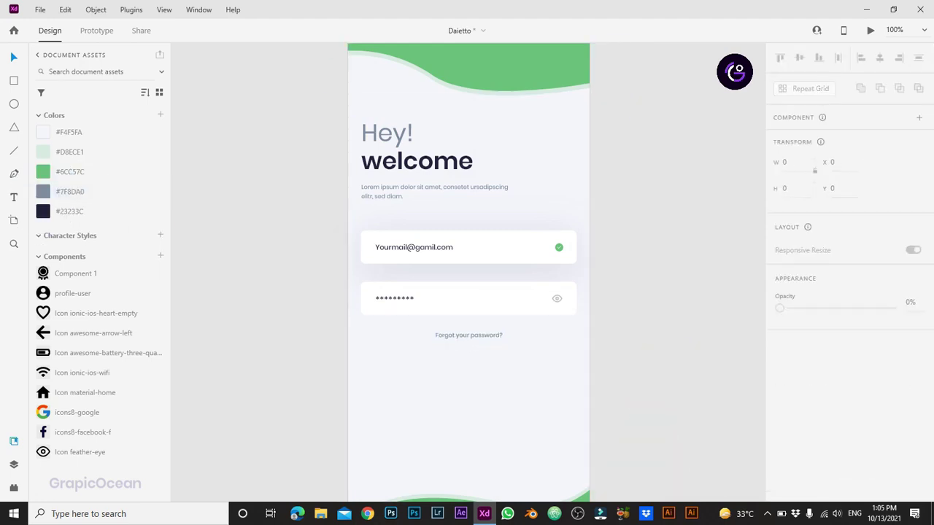
{"action": "left_click", "coordinate": [468, 336]}
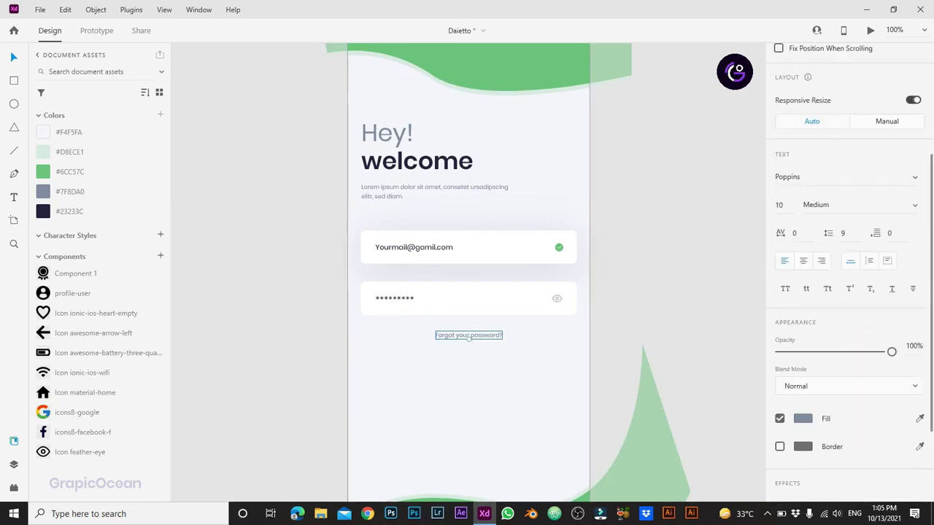
{"action": "type", "text": "12"}
{"action": "key", "text": "Return"}
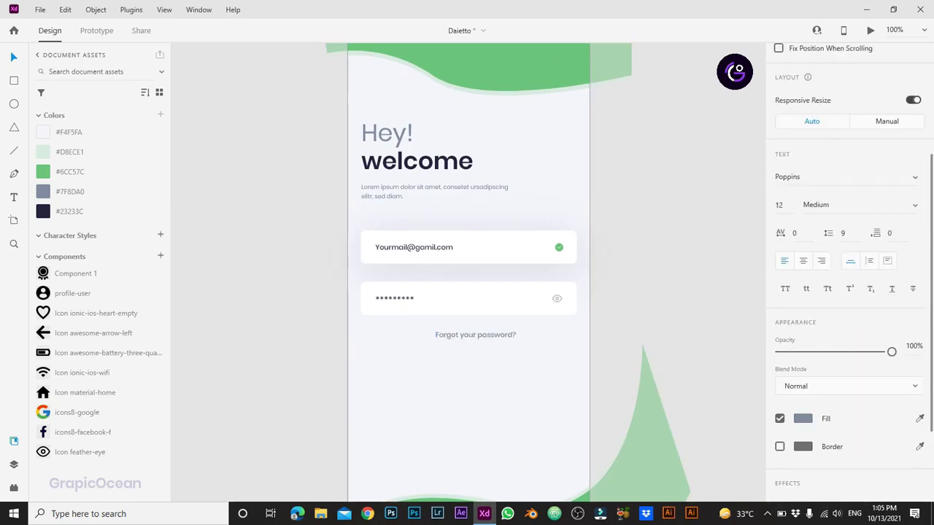
{"action": "key", "text": "Escape"}
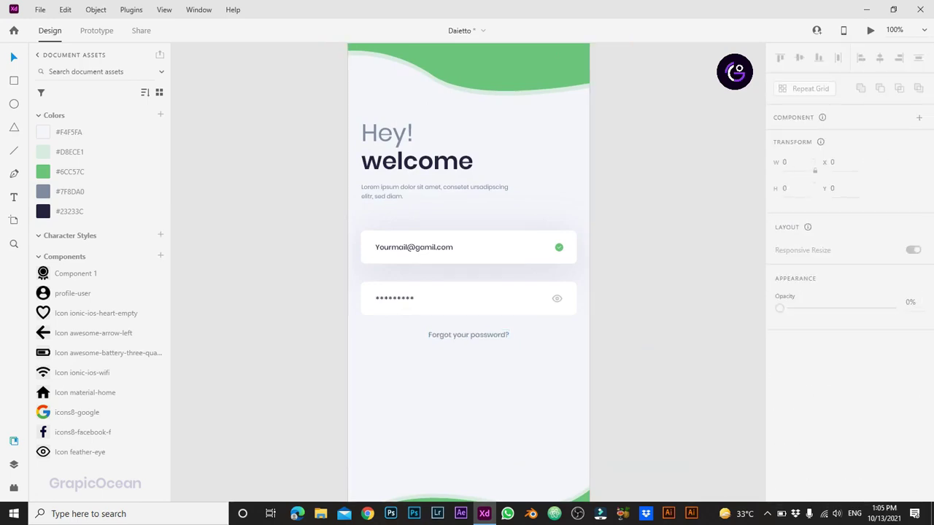
{"action": "left_click", "coordinate": [435, 191]}
Resize the button box to 334 wide by 55 high
{"action": "left_click", "coordinate": [468, 335]}
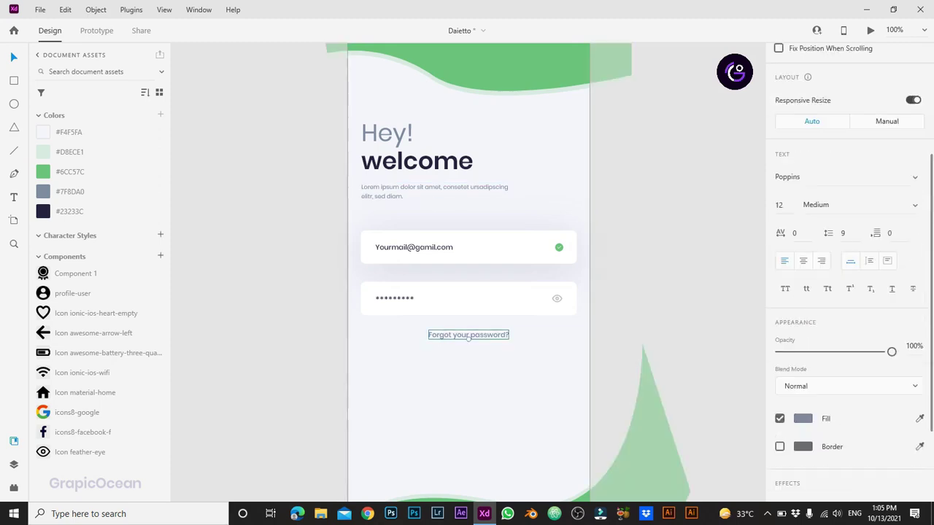
{"action": "left_click", "coordinate": [802, 418]}
{"action": "key", "text": "Escape"}
{"action": "scroll", "coordinate": [468, 292], "scroll_direction": "down", "scroll_amount": 1}
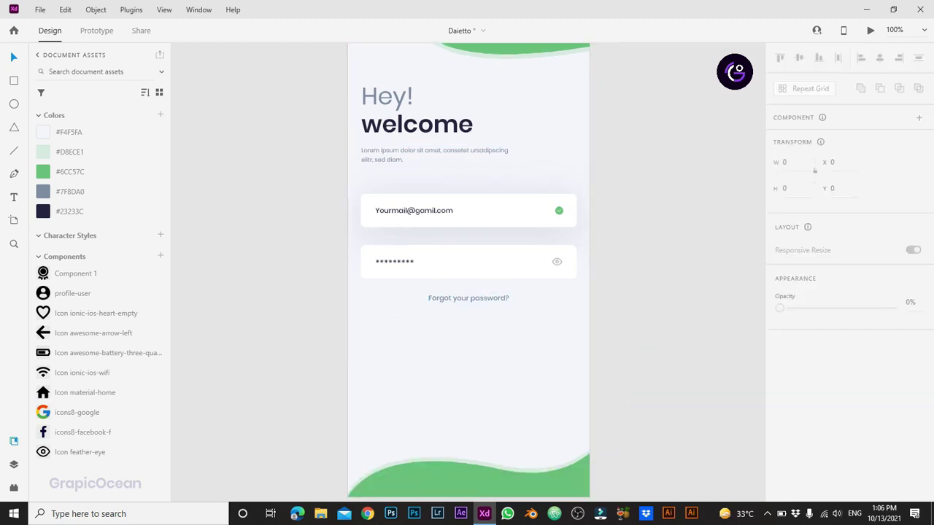
{"action": "scroll", "coordinate": [468, 292], "scroll_direction": "down", "scroll_amount": 1}
{"action": "left_click_drag", "start_coordinate": [469, 225], "coordinate": [469, 297]}
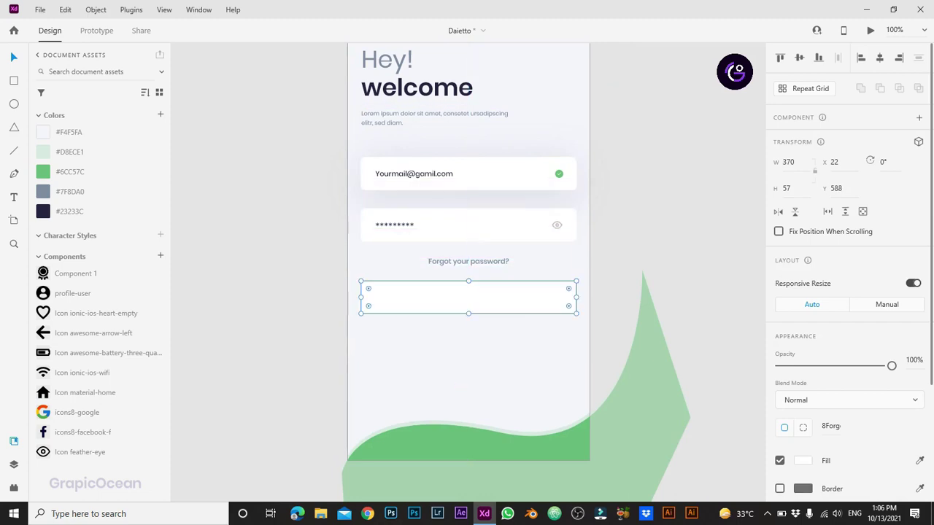
{"action": "type", "text": "4"}
{"action": "key", "text": "Tab"}
{"action": "type", "text": "55"}
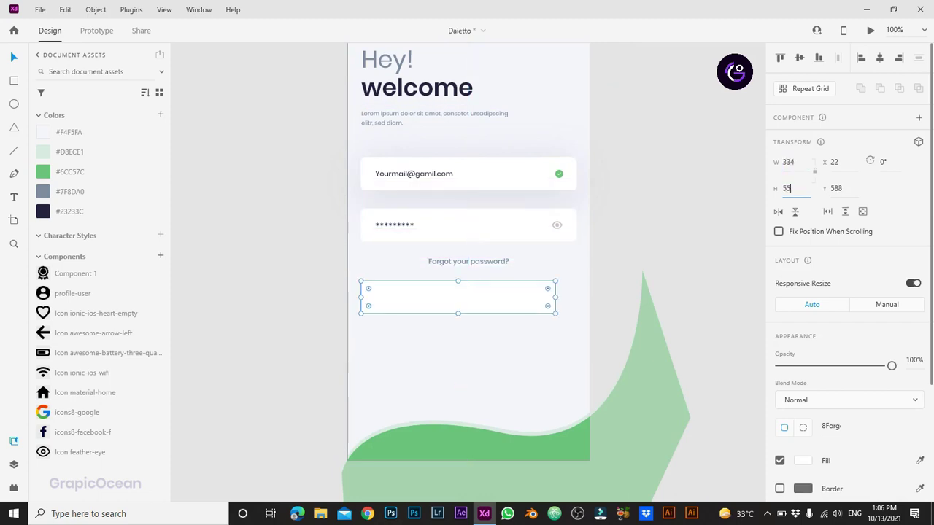
{"action": "key", "text": "Return"}
Fill the button with dark navy #23233C
{"action": "left_click", "coordinate": [803, 460]}
{"action": "left_click", "coordinate": [655, 481]}
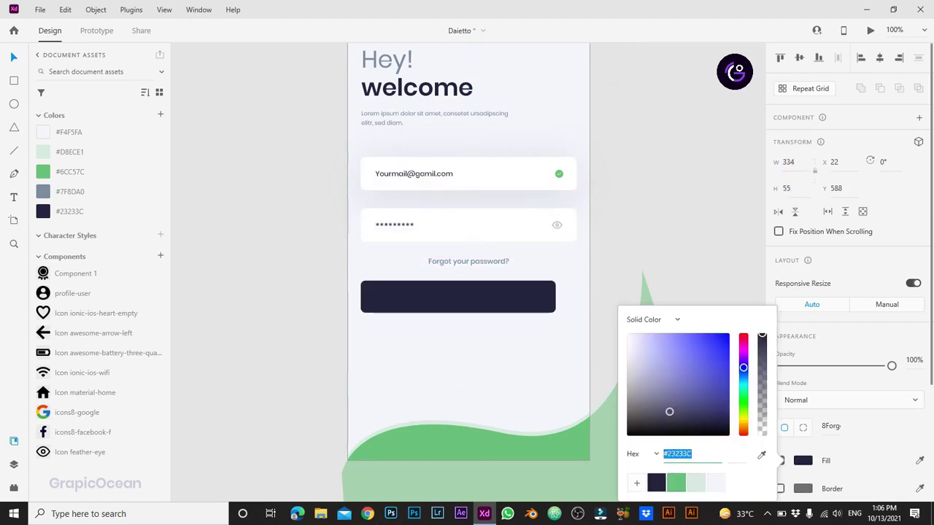
{"action": "key", "text": "Escape"}
{"action": "key", "text": "Escape"}
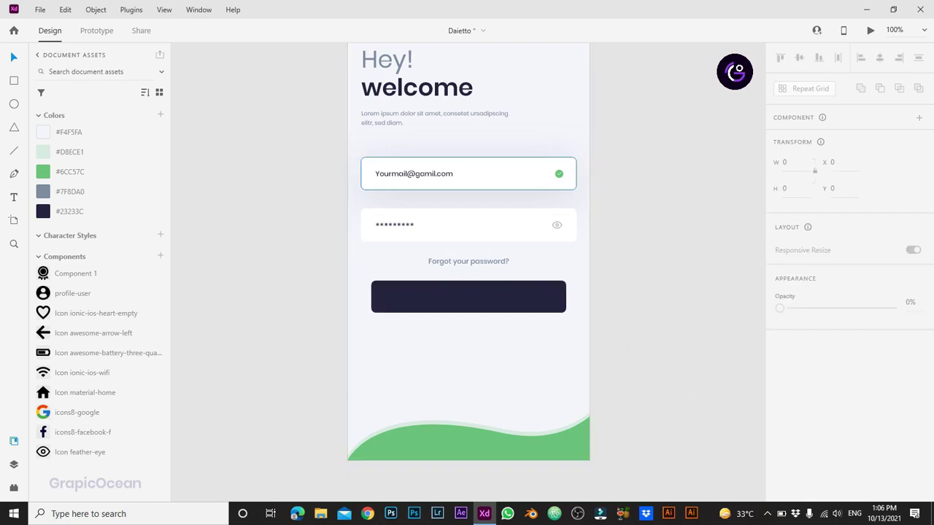
Give the email field a drop shadow with blur 50, colour #7F8DA0 at 15% opacity
{"action": "left_click", "coordinate": [467, 173]}
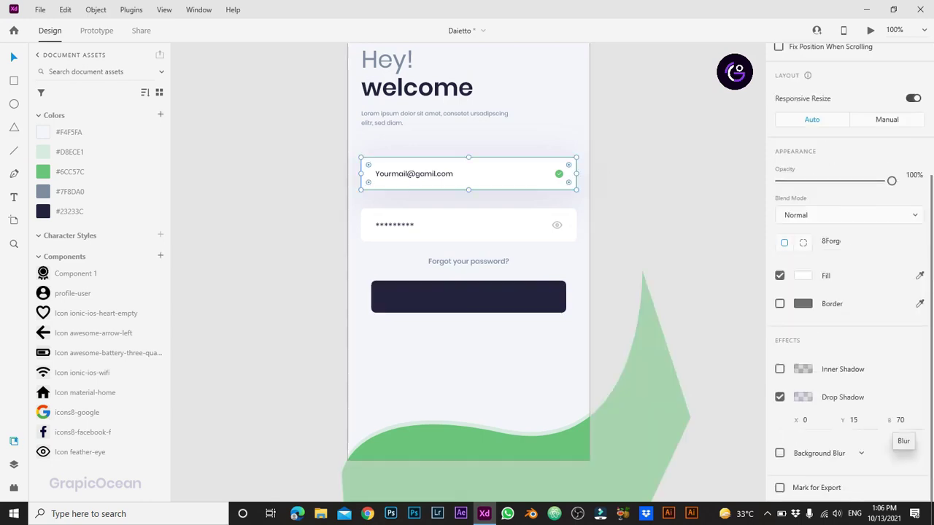
{"action": "type", "text": "50"}
{"action": "key", "text": "Return"}
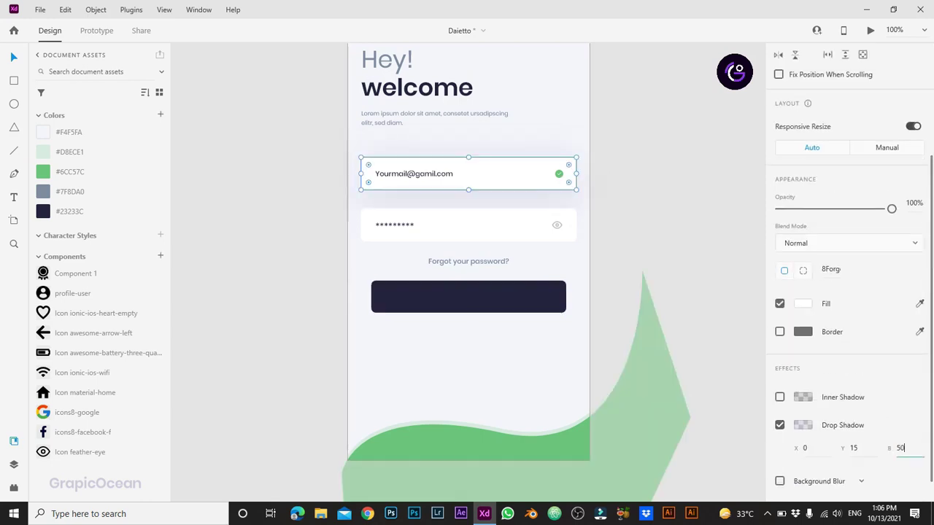
{"action": "key", "text": "Return"}
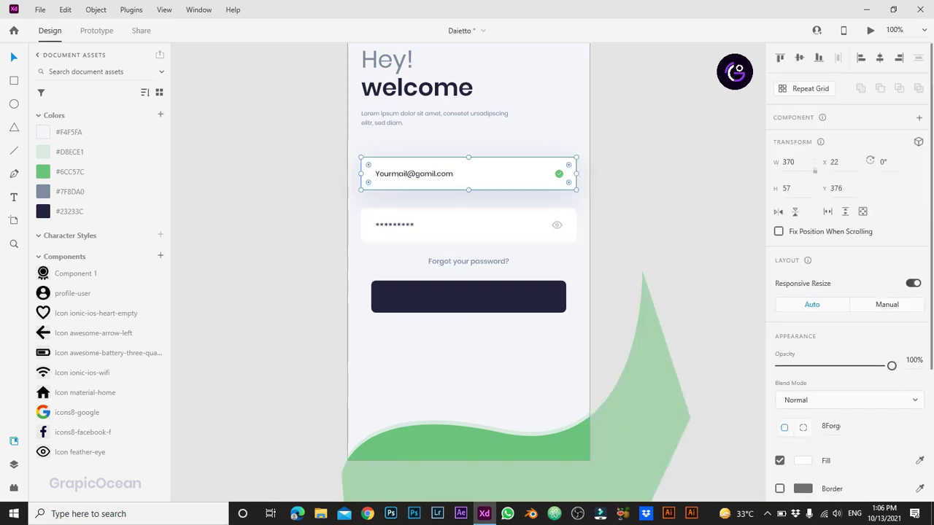
{"action": "scroll", "coordinate": [846, 328], "scroll_direction": "down", "scroll_amount": 1}
{"action": "left_click", "coordinate": [802, 399]}
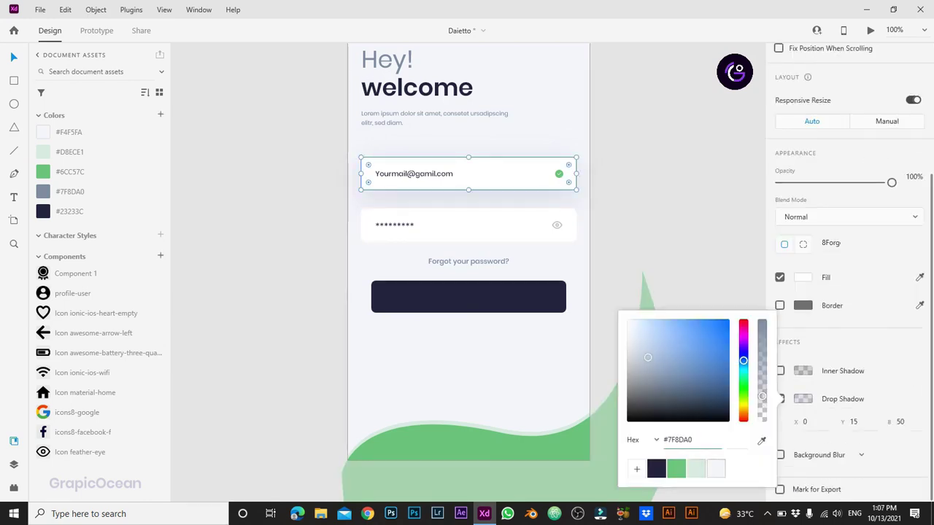
{"action": "type", "text": "15"}
{"action": "key", "text": "Return"}
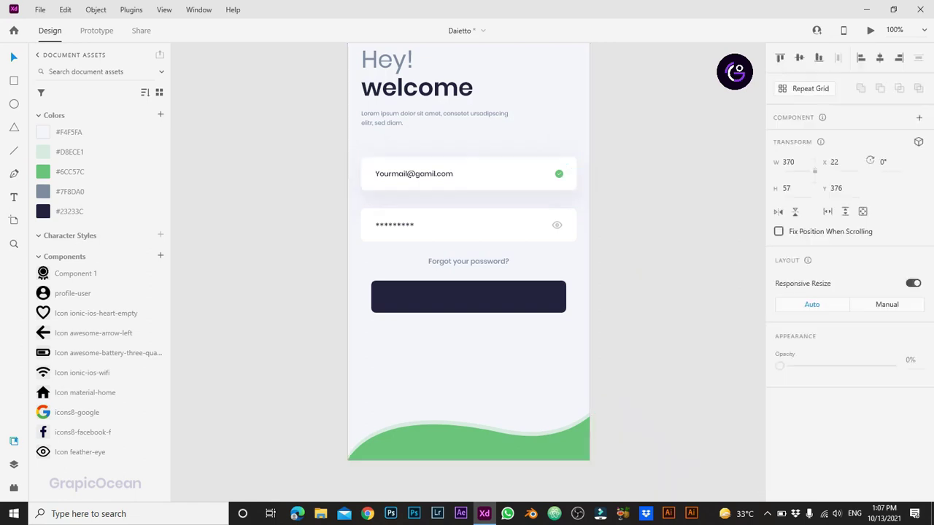
Give the password field a matching shadow with Y offset 15 and blur 50
{"action": "left_click", "coordinate": [452, 225]}
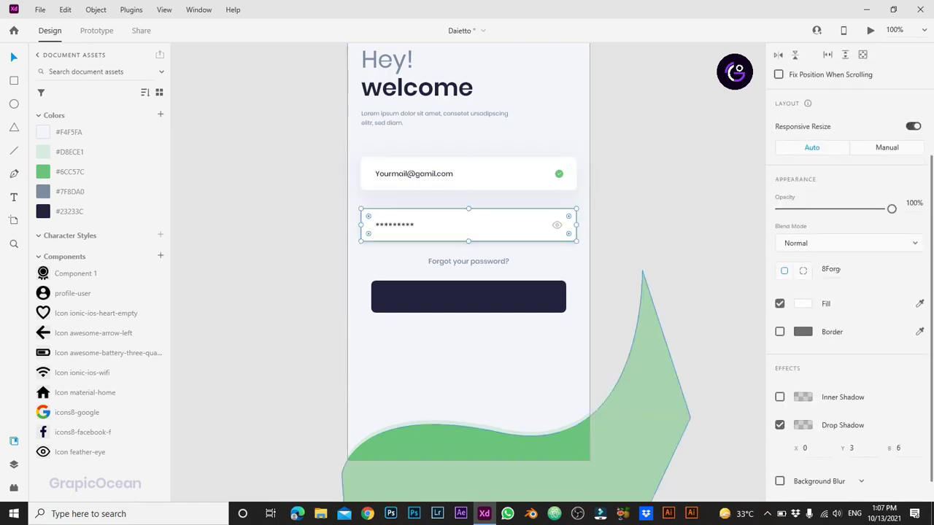
{"action": "type", "text": "15"}
{"action": "key", "text": "Tab"}
{"action": "type", "text": "50"}
{"action": "key", "text": "Escape"}
{"action": "left_click", "coordinate": [802, 425]}
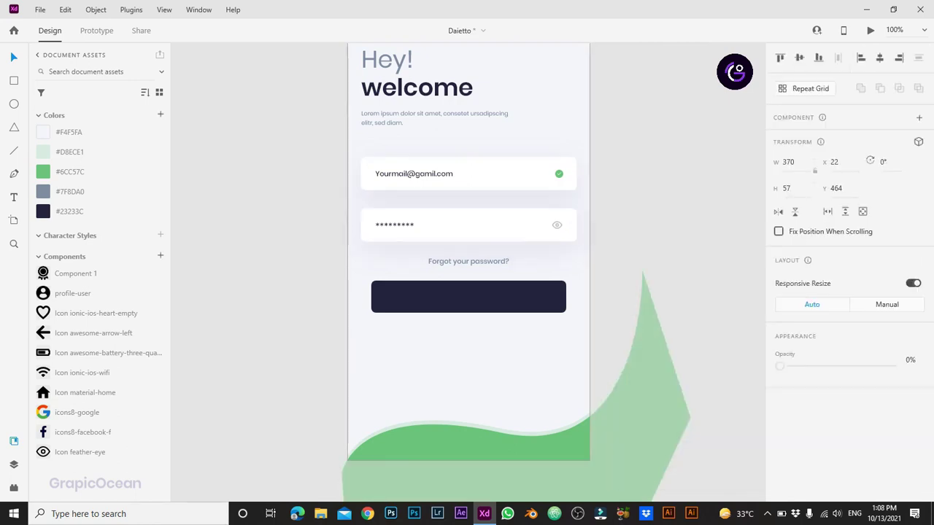
Copy the forgot-password text onto the button, retype it as 'Login' and colour it white #ffffff
{"action": "left_click_drag", "start_coordinate": [468, 261], "coordinate": [469, 299]}
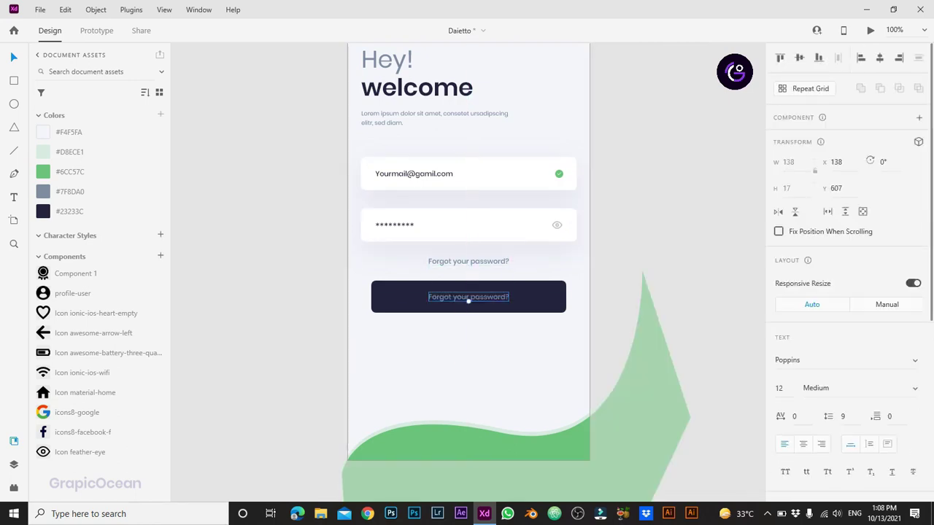
{"action": "double_click", "coordinate": [468, 299]}
{"action": "key", "text": "BackSpace"}
{"action": "type", "text": "in"}
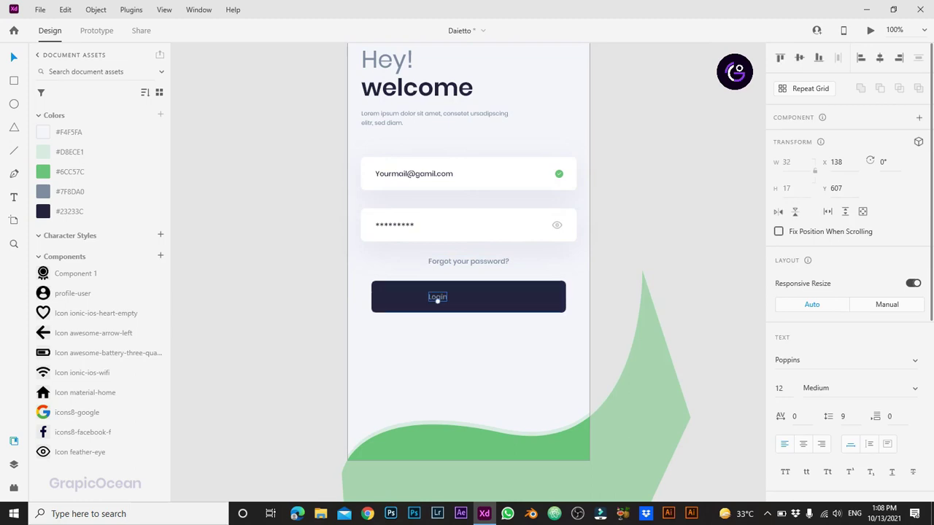
{"action": "key", "text": "shift+c"}
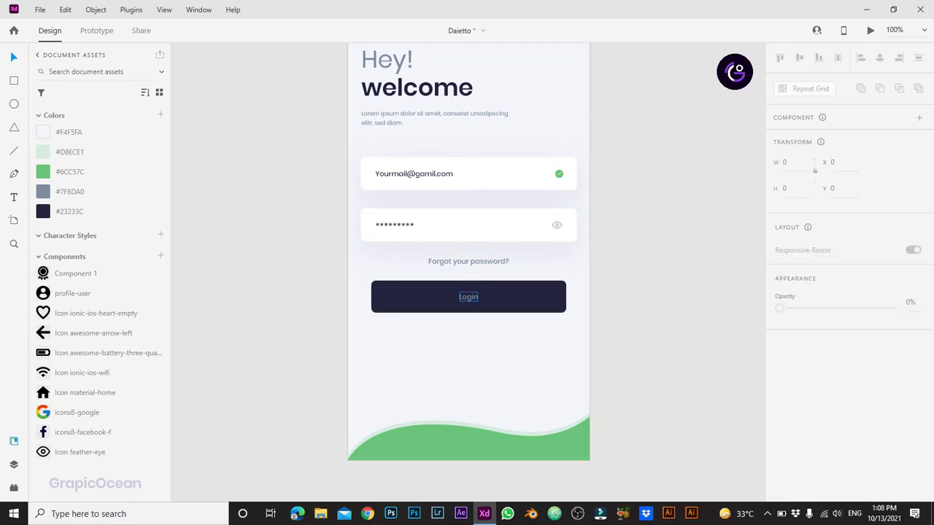
{"action": "left_click", "coordinate": [468, 297]}
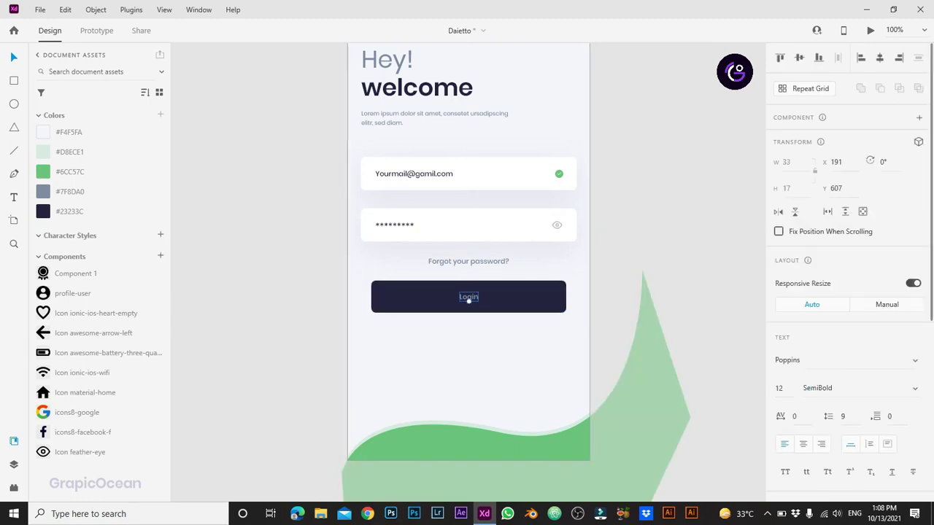
{"action": "left_click", "coordinate": [803, 375]}
{"action": "type", "text": "ffffff"}
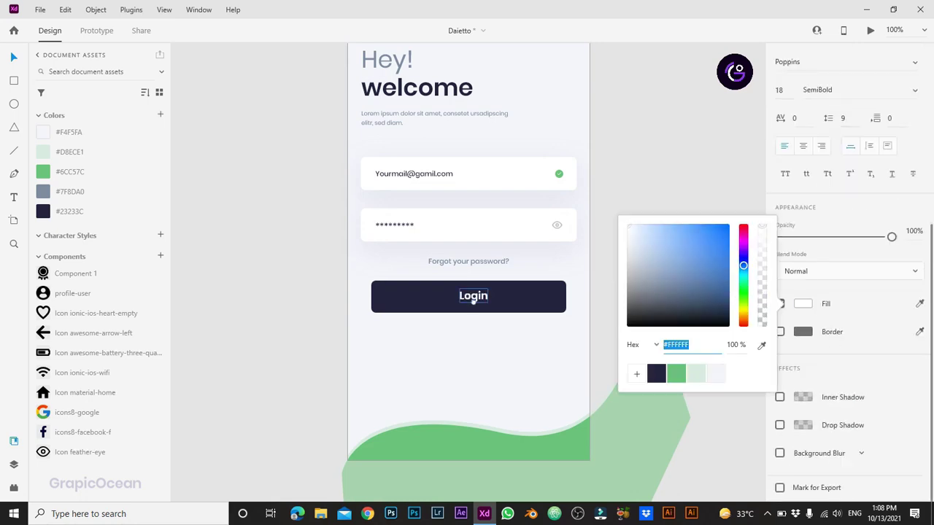
{"action": "key", "text": "Escape"}
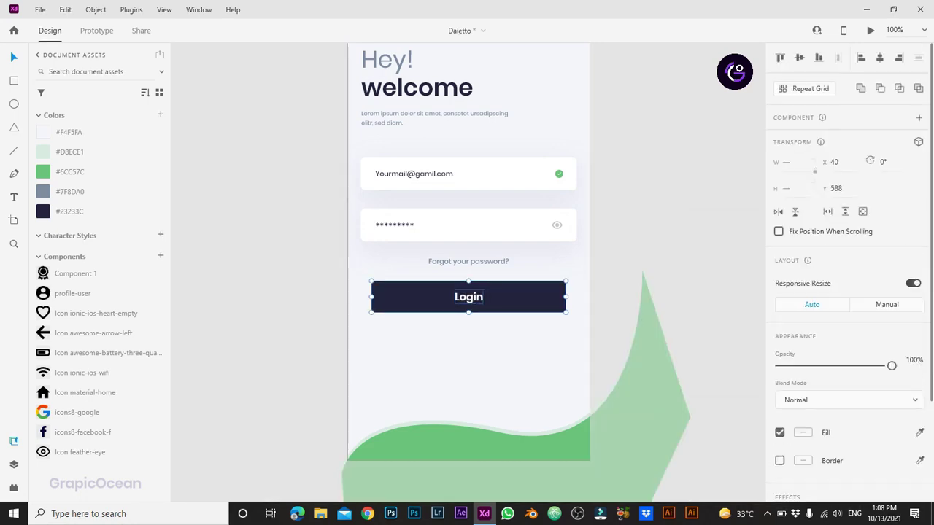
{"action": "key", "text": "Escape"}
Place another copy of the forgot-password text below the button and begin rewriting it
{"action": "left_click_drag", "start_coordinate": [469, 262], "coordinate": [468, 334]}
{"action": "double_click", "coordinate": [468, 334]}
{"action": "type", "text": "Don't have an account? sign up"}
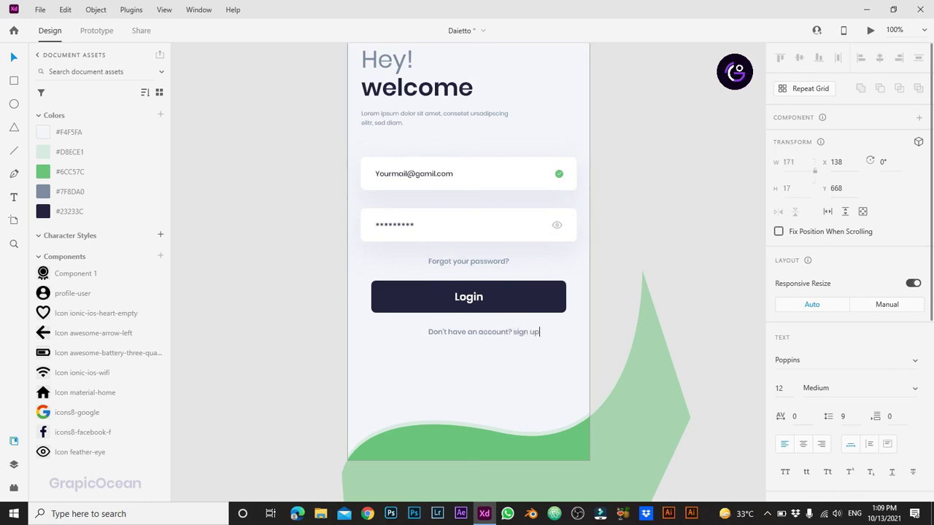
Make the 'sign up' words dark navy #23233C and bold
{"action": "key", "text": "Escape"}
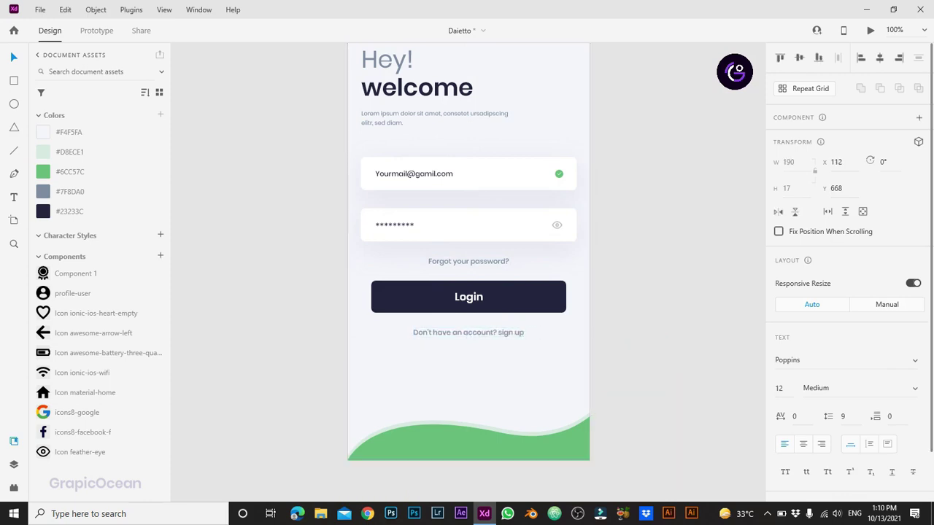
{"action": "key", "text": "Delete"}
{"action": "key", "text": "ctrl+z"}
{"action": "left_click", "coordinate": [803, 418]}
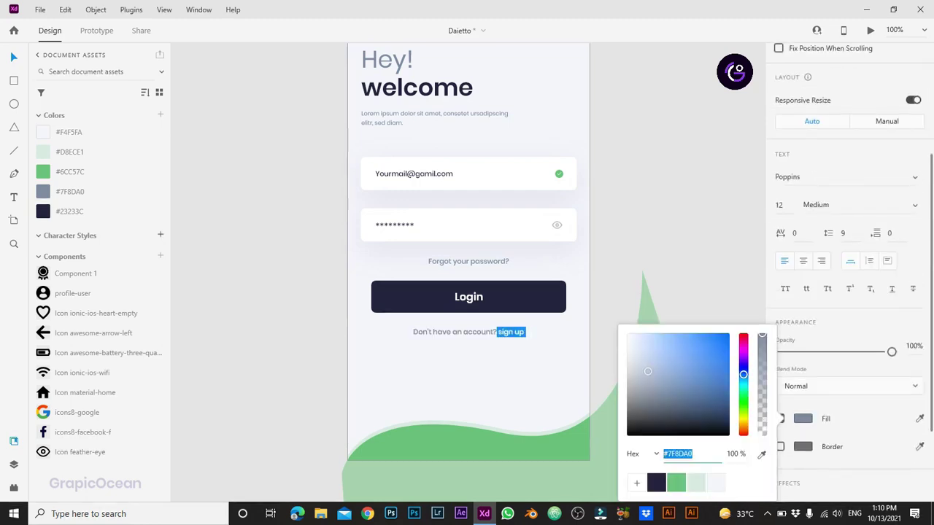
{"action": "key", "text": "Escape"}
{"action": "key", "text": "Return"}
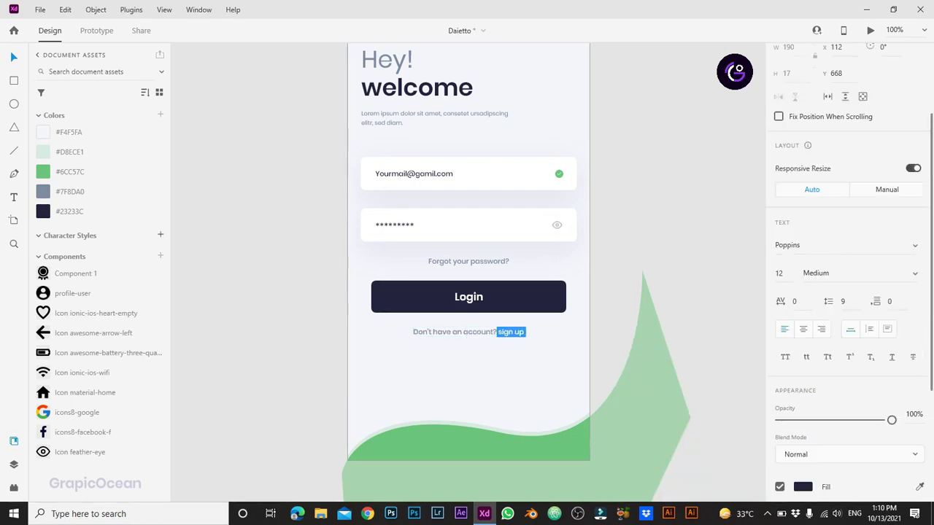
{"action": "type", "text": "S"}
{"action": "key", "text": "Escape"}
{"action": "key", "text": "Escape"}
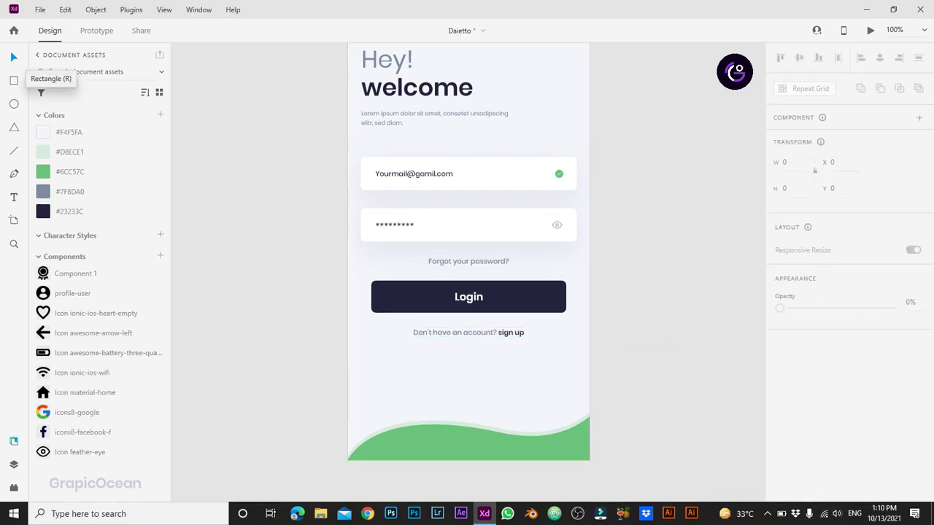
Draw an 83-wide box below the sign-up line with no border and rounded corners
{"action": "left_click", "coordinate": [14, 81]}
{"action": "left_click_drag", "start_coordinate": [415, 374], "coordinate": [466, 399]}
{"action": "type", "text": "81"}
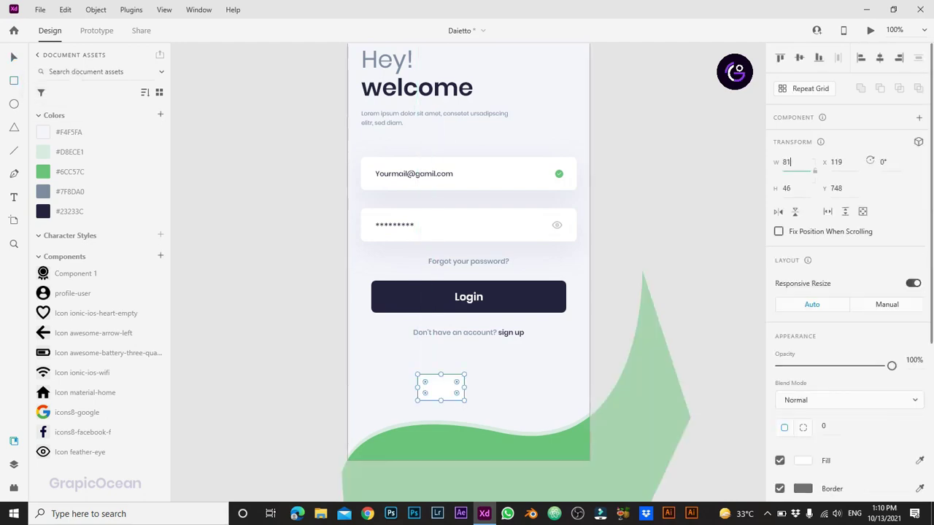
{"action": "left_click", "coordinate": [786, 161]}
{"action": "key", "text": "Tab"}
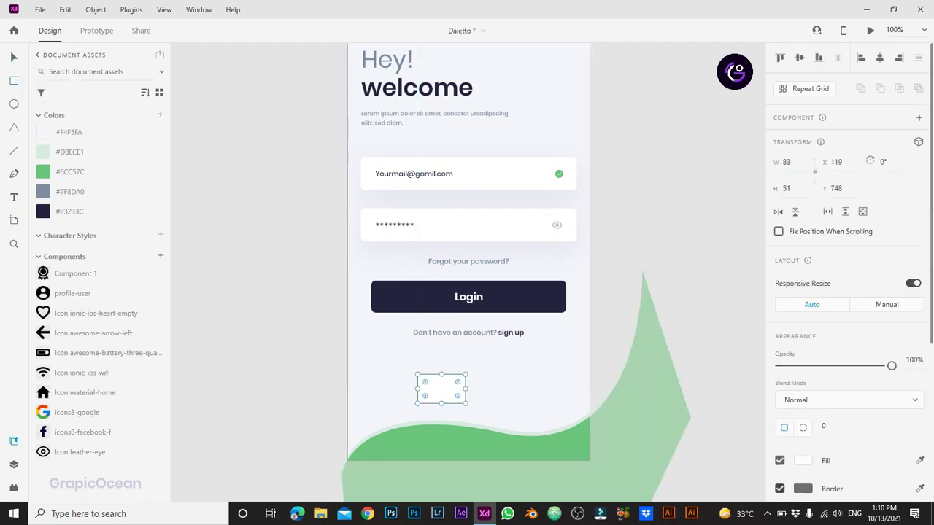
{"action": "left_click", "coordinate": [803, 489]}
{"action": "key", "text": "Left"}
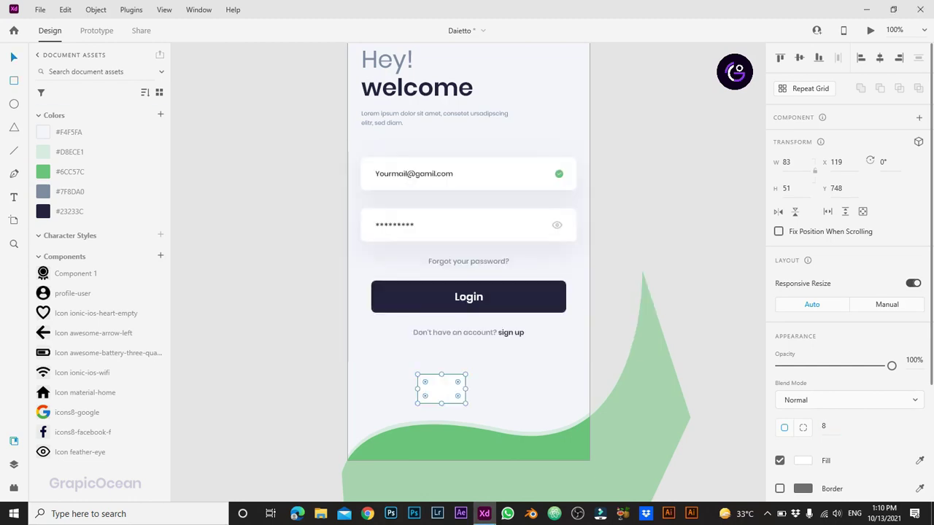
{"action": "key", "text": "shift+Up"}
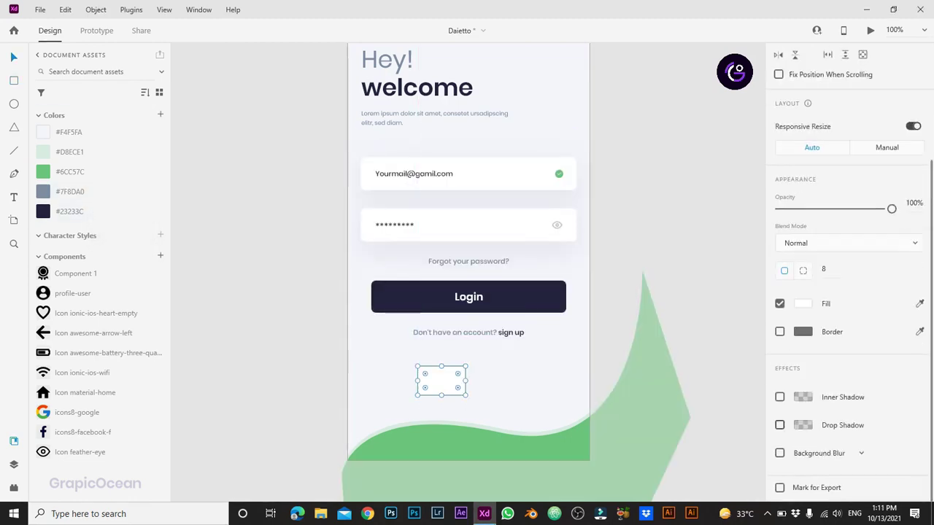
Add a blue-grey #7F8DA0 drop shadow with 0 offset, then duplicate the box to the right
{"action": "left_click", "coordinate": [779, 425]}
{"action": "type", "text": "0"}
{"action": "key", "text": "Return"}
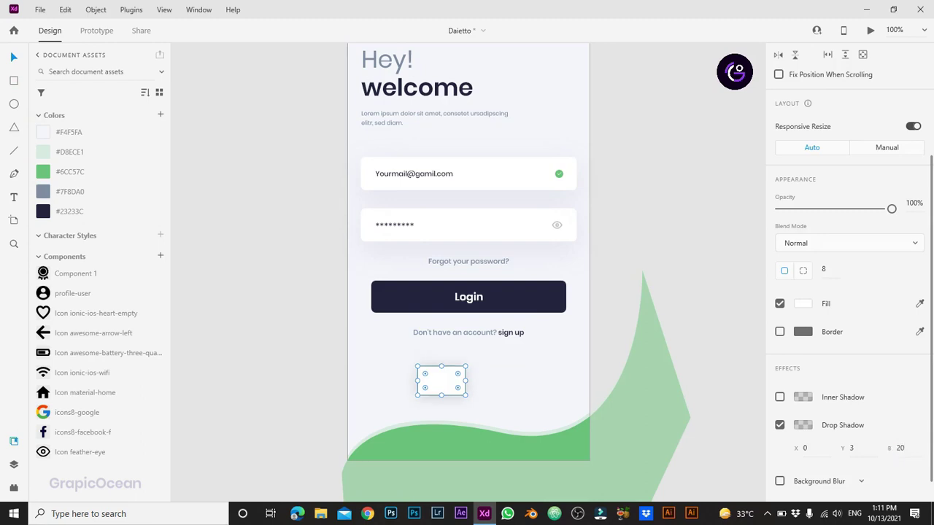
{"action": "left_click", "coordinate": [802, 425]}
{"action": "type", "text": "#7F8DA0"}
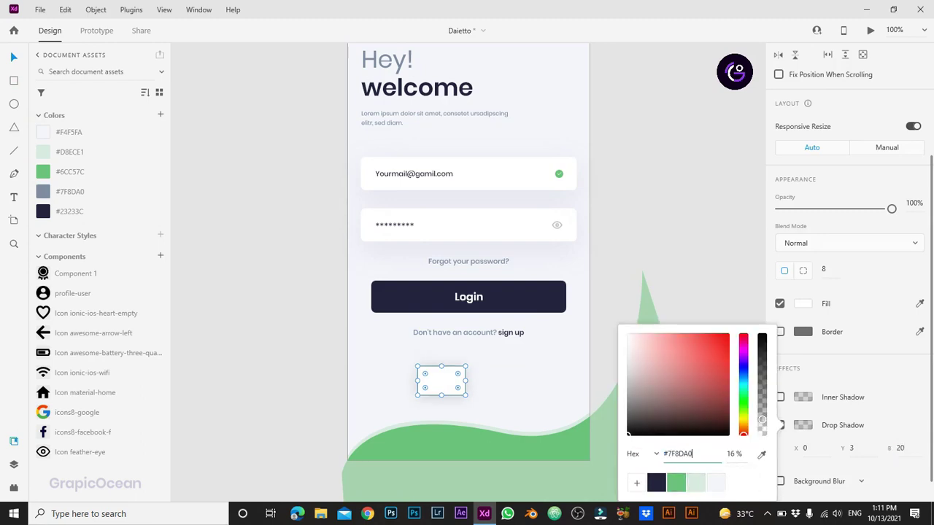
{"action": "key", "text": "Return"}
{"action": "left_click", "coordinate": [900, 447]}
{"action": "type", "text": "0"}
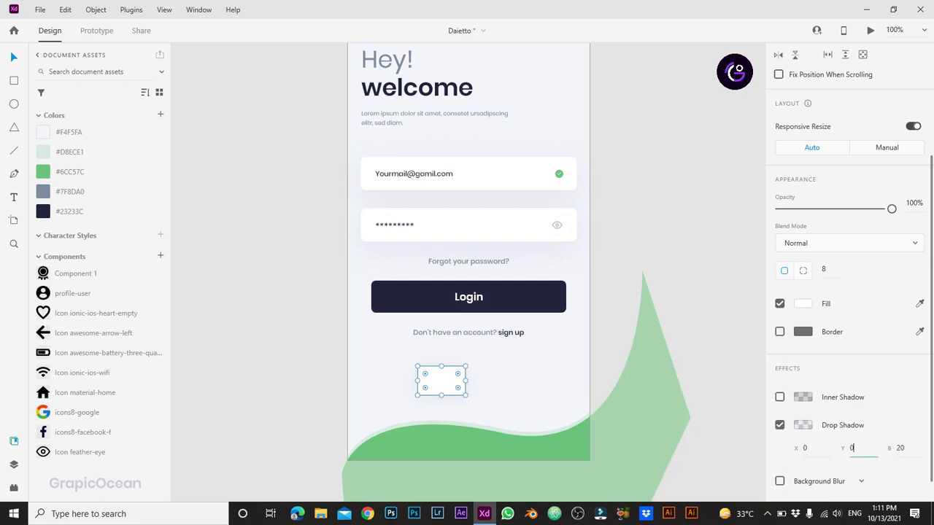
{"action": "key", "text": "Return"}
{"action": "type", "text": "0"}
{"action": "key", "text": "Return"}
{"action": "left_click_drag", "start_coordinate": [441, 380], "coordinate": [515, 380]}
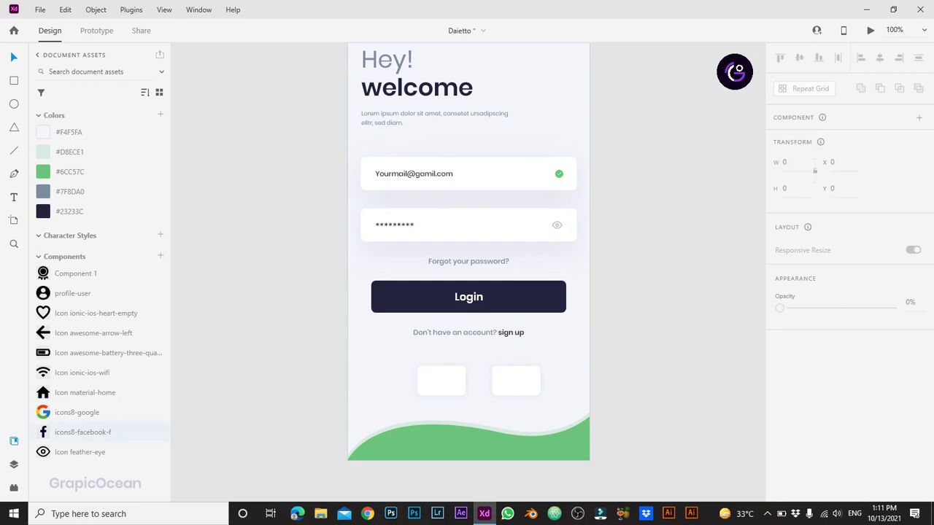
Place the Facebook icon in the left box and fill it dark blue #080571
{"action": "left_click_drag", "start_coordinate": [73, 432], "coordinate": [442, 380]}
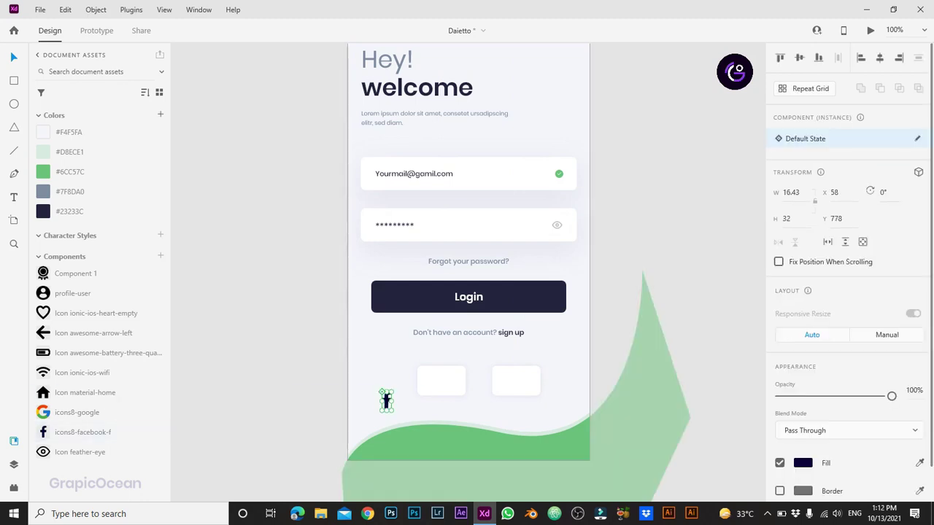
{"action": "scroll", "coordinate": [441, 380], "scroll_direction": "up", "scroll_amount": 5}
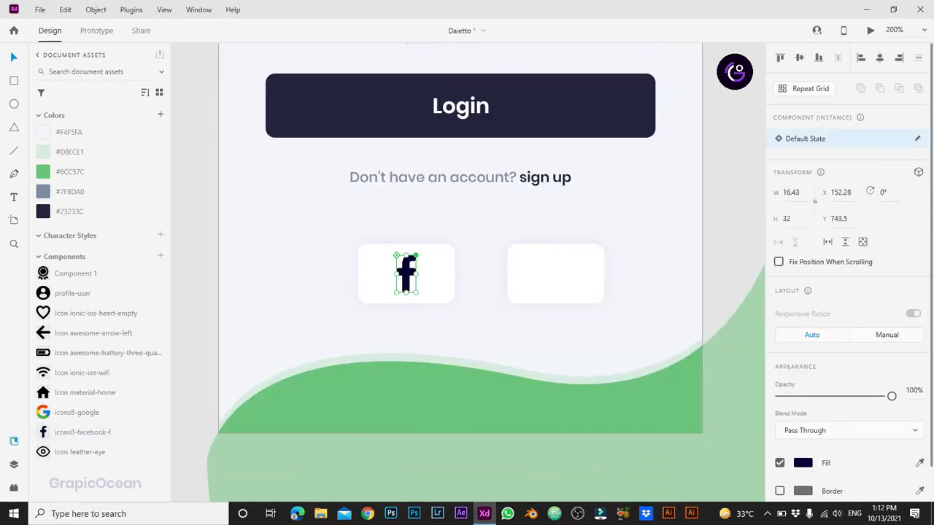
{"action": "left_click", "coordinate": [376, 288], "text": "shift"}
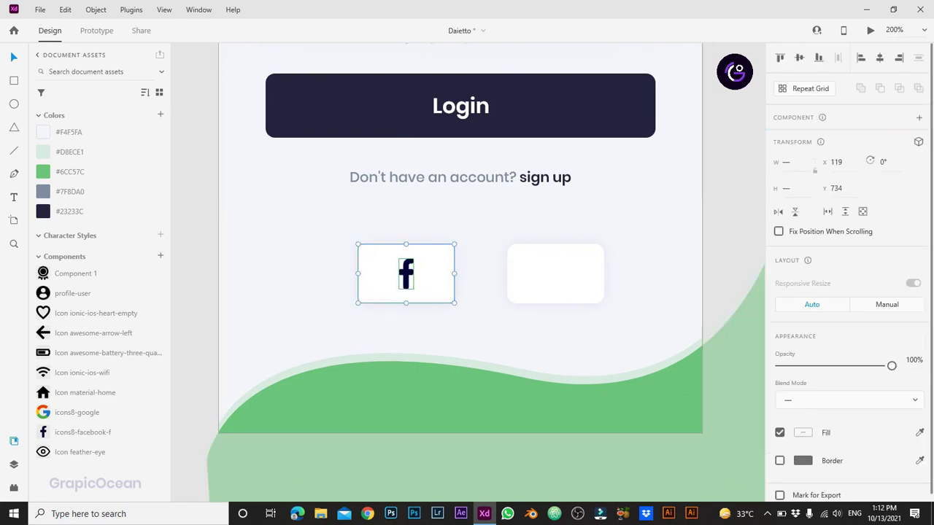
{"action": "left_click", "coordinate": [406, 273]}
{"action": "left_click", "coordinate": [802, 463]}
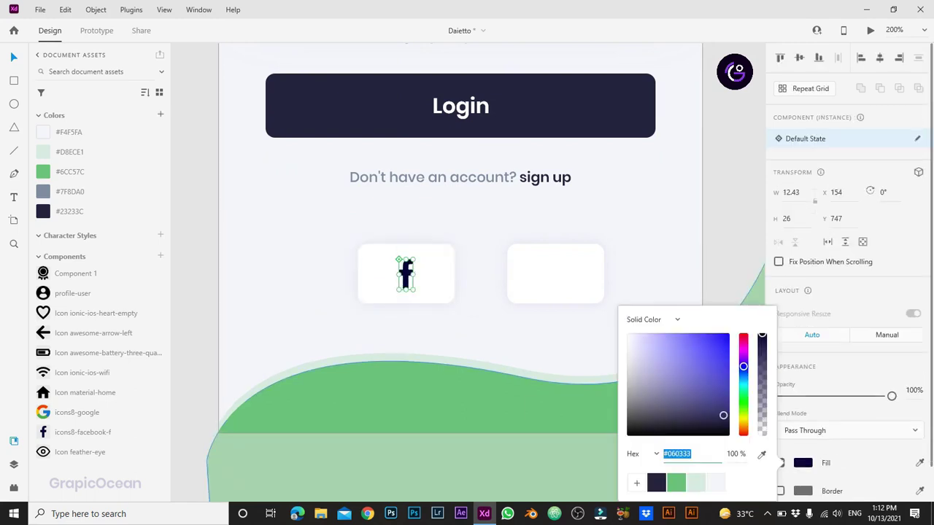
{"action": "type", "text": "080571"}
{"action": "key", "text": "Return"}
{"action": "key", "text": "Escape"}
Place the Google icon on the right button, grouped, resized to 28×28 and centred
{"action": "mouse_move", "coordinate": [76, 412]}
{"action": "left_mouse_down"}
{"action": "mouse_move", "coordinate": [584, 298]}
{"action": "mouse_move", "coordinate": [555, 274]}
{"action": "left_mouse_up"}
{"action": "key", "text": "ctrl+shift+g"}
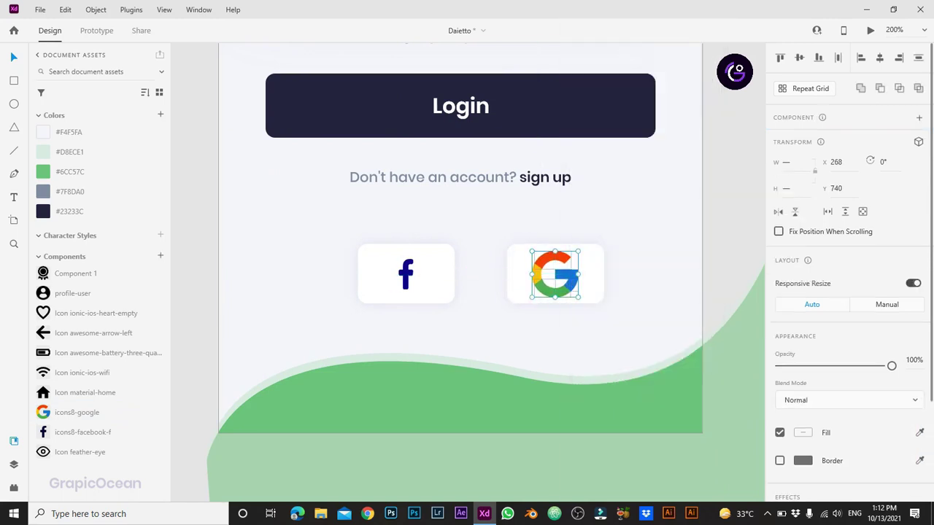
{"action": "key", "text": "ctrl+alt+u"}
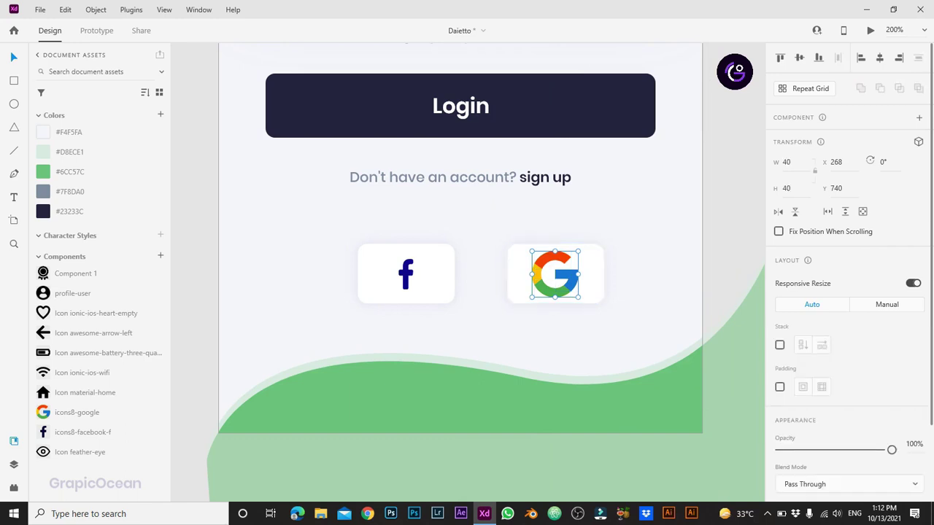
{"action": "left_click_drag", "start_coordinate": [555, 274], "coordinate": [556, 274]}
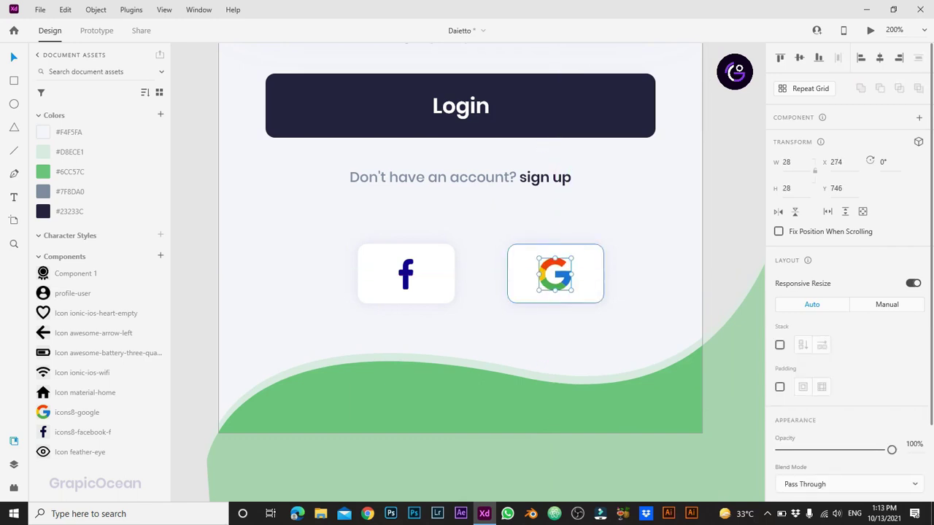
Zoom in on the social buttons and compare the Facebook and Google icons
{"action": "key", "text": "Escape"}
{"action": "key", "text": "ctrl+1"}
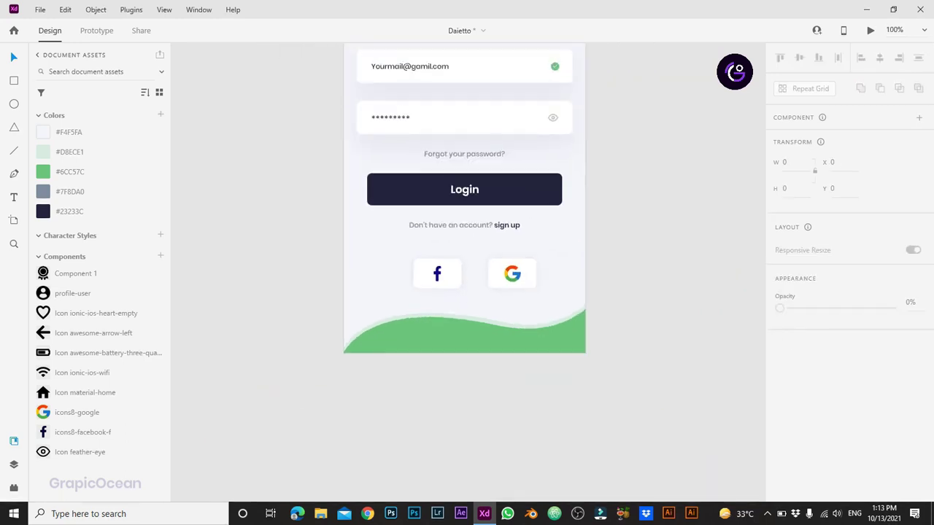
{"action": "left_click", "coordinate": [512, 273]}
{"action": "key", "text": "ctrl+equal"}
{"action": "key", "text": "ctrl+equal"}
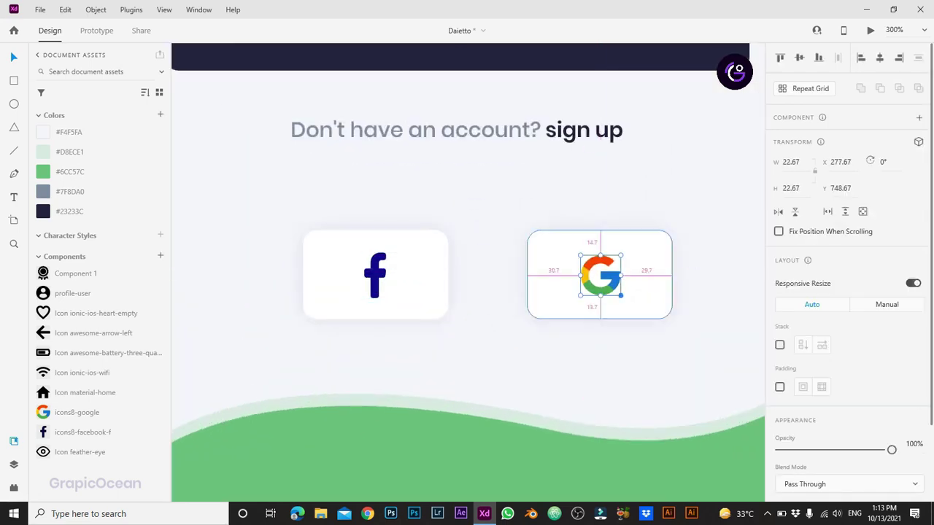
{"action": "left_click", "coordinate": [375, 275]}
{"action": "mouse_move", "coordinate": [375, 276]}
{"action": "left_mouse_down"}
{"action": "mouse_move", "coordinate": [479, 263]}
{"action": "mouse_move", "coordinate": [560, 275]}
{"action": "mouse_move", "coordinate": [375, 275]}
{"action": "left_mouse_up"}
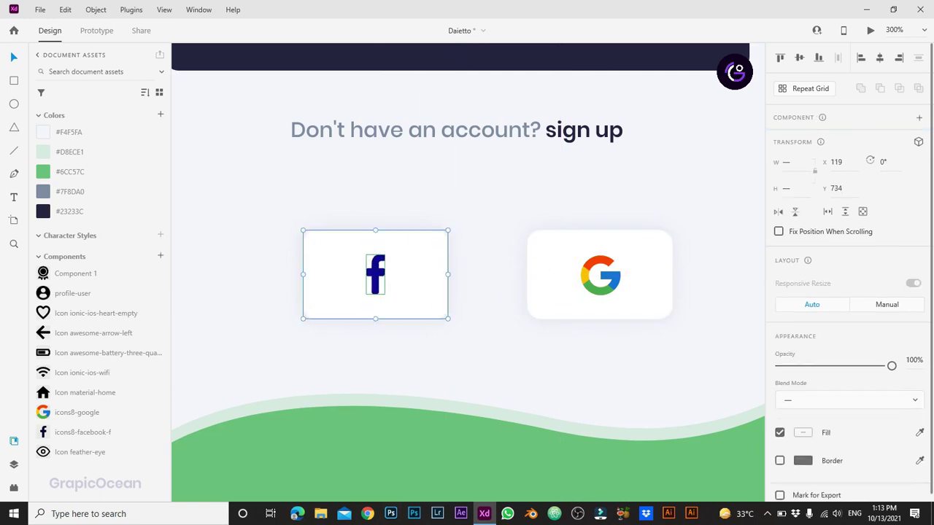
{"action": "key", "text": "Escape"}
Move the Google button left to a 30 gap and centre both buttons under the sign-up line
{"action": "left_click", "coordinate": [600, 275]}
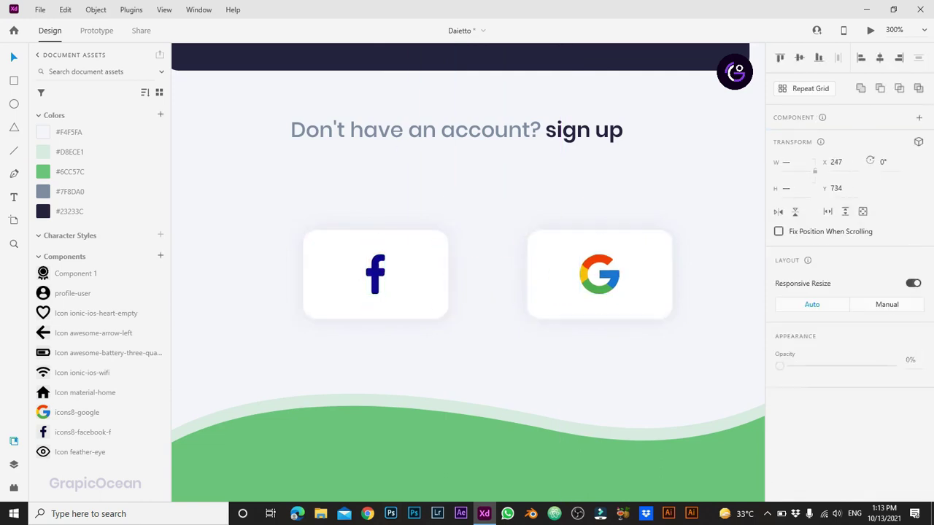
{"action": "left_click_drag", "start_coordinate": [693, 211], "coordinate": [307, 408]}
{"action": "key", "text": "Escape"}
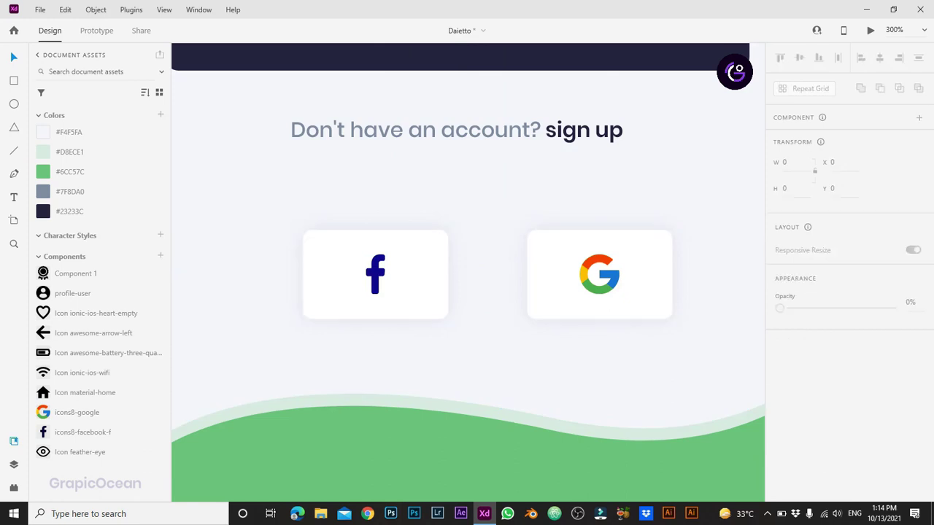
{"action": "key", "text": "ctrl+1"}
{"action": "key", "text": "ctrl+z"}
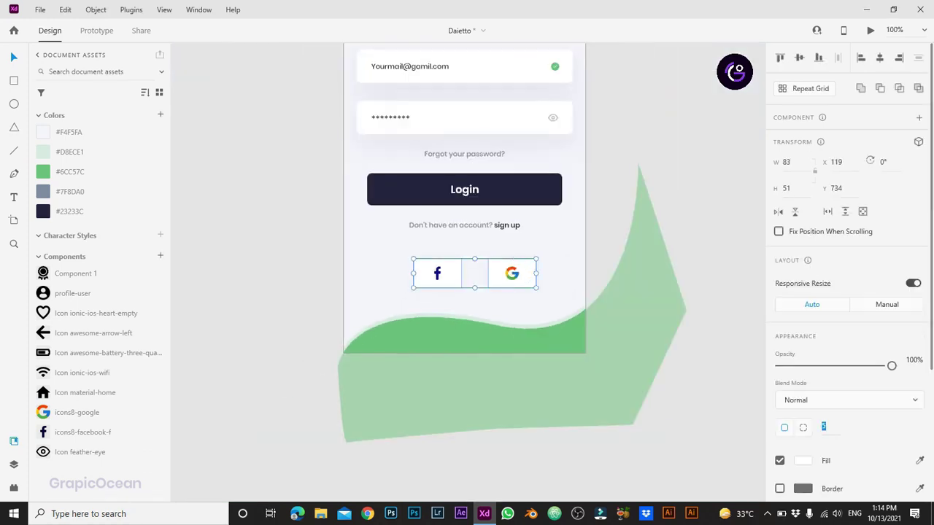
{"action": "key", "text": "Escape"}
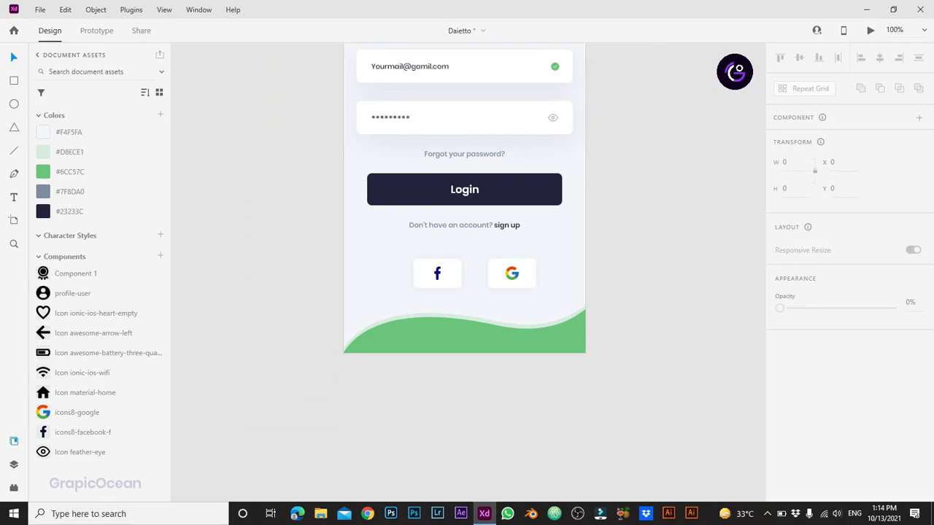
{"action": "key", "text": "ctrl+z"}
{"action": "key", "text": "ctrl+z"}
{"action": "key", "text": "ctrl+z"}
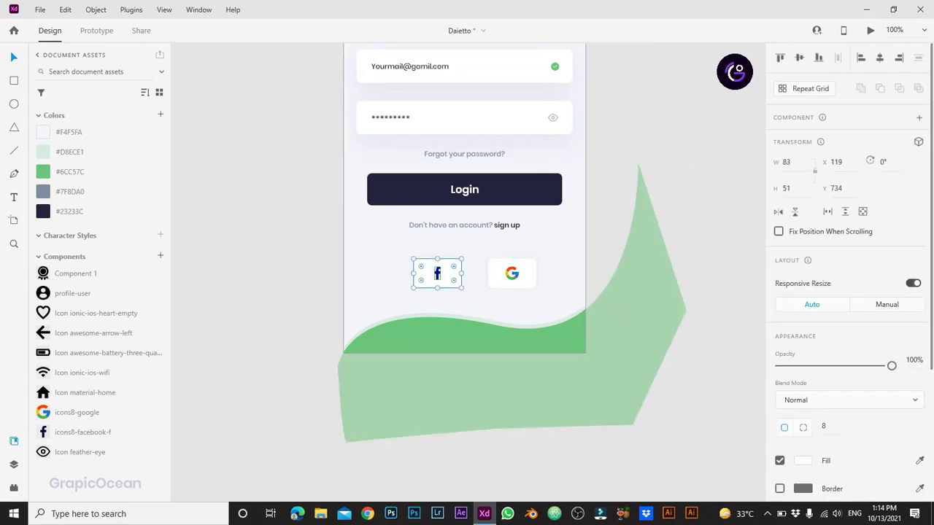
{"action": "key", "text": "ctrl+z"}
{"action": "left_click_drag", "start_coordinate": [512, 274], "coordinate": [503, 274]}
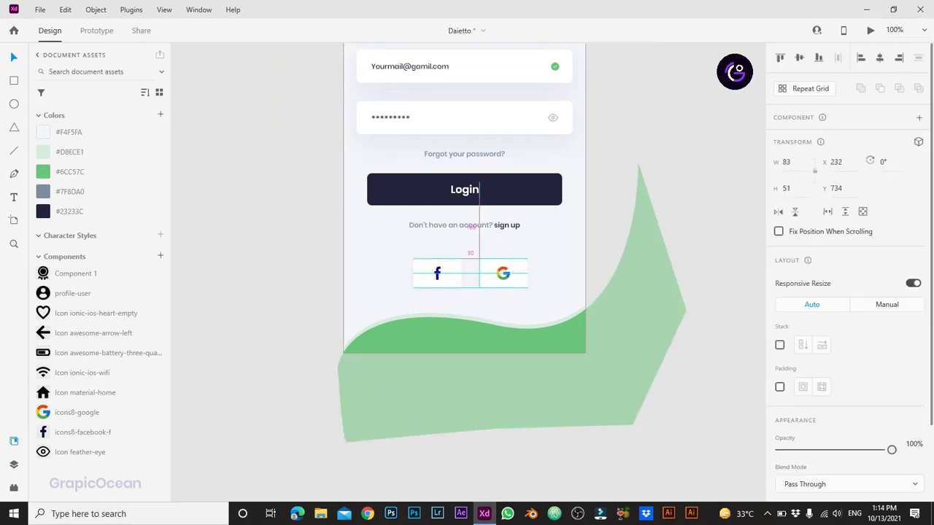
{"action": "key", "text": "ctrl+z"}
{"action": "key", "text": "ctrl+z"}
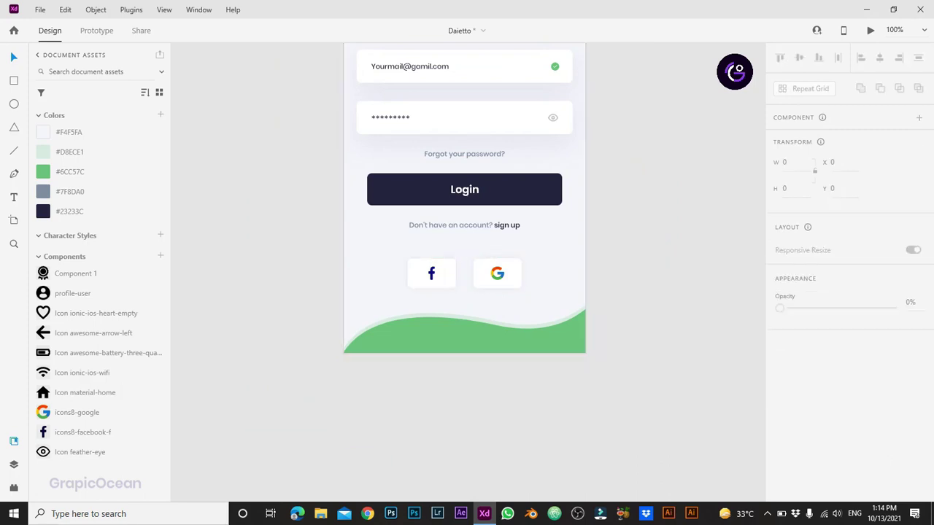
{"action": "key", "text": "ctrl+0"}
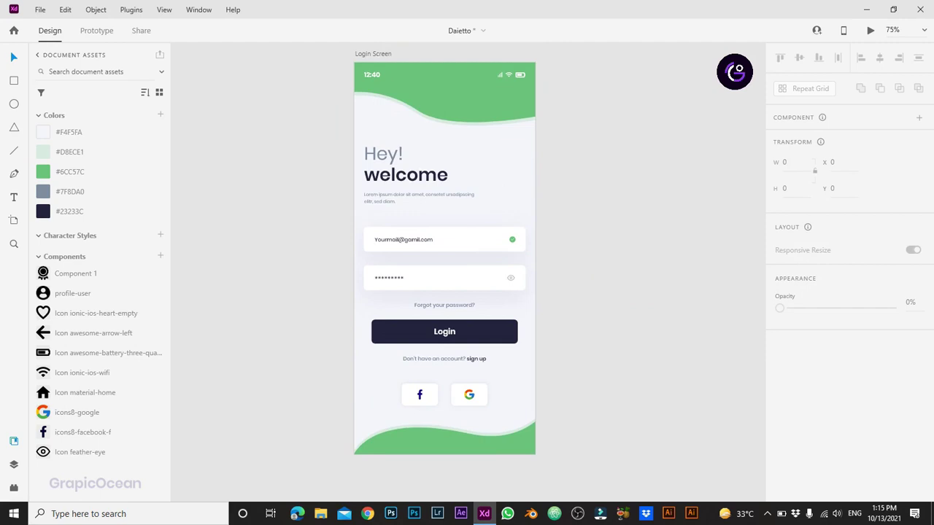
Duplicate the Login Screen artboard as Login Screen – 1
{"action": "left_click", "coordinate": [373, 53]}
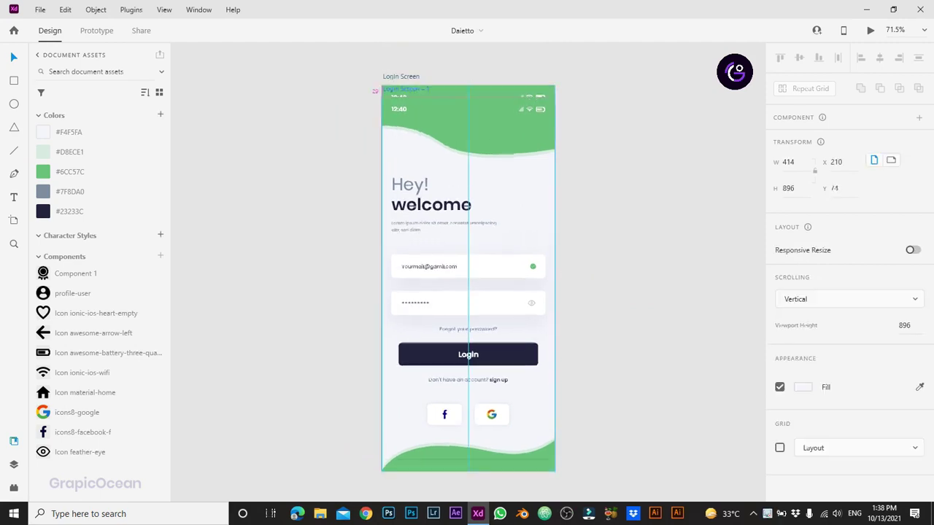
{"action": "key", "text": "ctrl+d"}
{"action": "key", "text": "ctrl+d"}
{"action": "key", "text": "ctrl+0"}
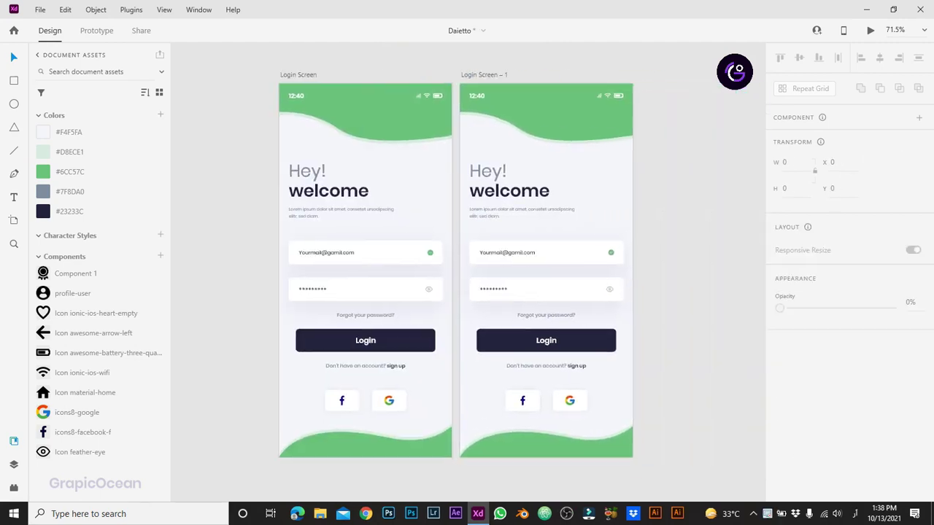
{"action": "key", "text": "super+space"}
{"action": "key", "text": "Escape"}
{"action": "scroll", "coordinate": [467, 270], "scroll_direction": "right", "scroll_amount": 3}
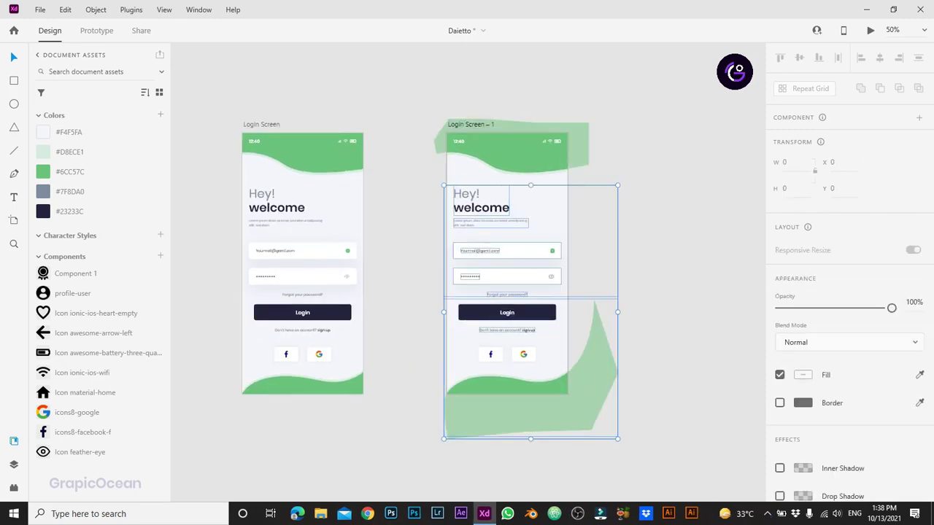
Delete the form elements and the Forgot your password link from Login Screen – 1
{"action": "left_click_drag", "start_coordinate": [452, 188], "coordinate": [617, 438]}
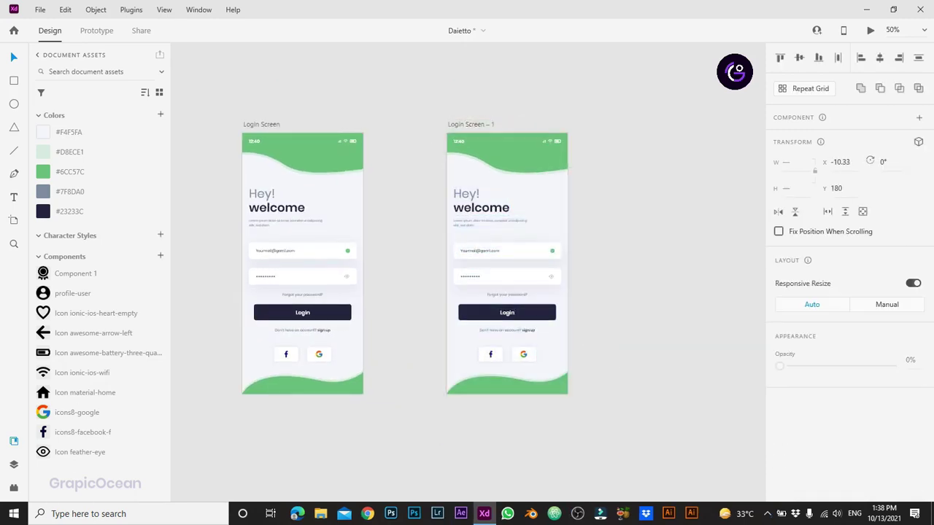
{"action": "left_click_drag", "start_coordinate": [440, 175], "coordinate": [519, 222]}
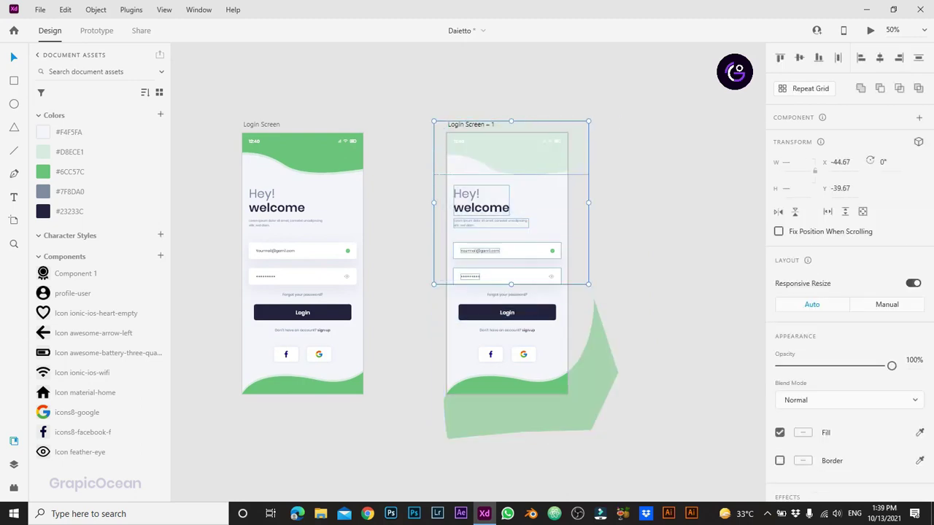
{"action": "key", "text": "0"}
{"action": "left_click", "coordinate": [507, 294]}
{"action": "key", "text": "0"}
Rotate the bottom green wave 180° and move it to the top of the copy
{"action": "key", "text": "ctrl+v"}
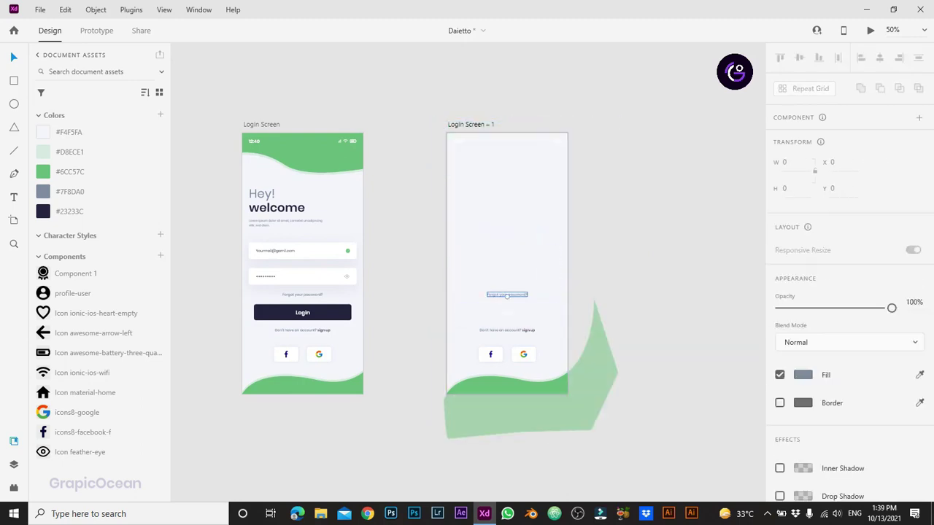
{"action": "mouse_move", "coordinate": [527, 364]}
{"action": "left_mouse_down"}
{"action": "mouse_move", "coordinate": [527, 346]}
{"action": "mouse_move", "coordinate": [527, 365]}
{"action": "left_mouse_up"}
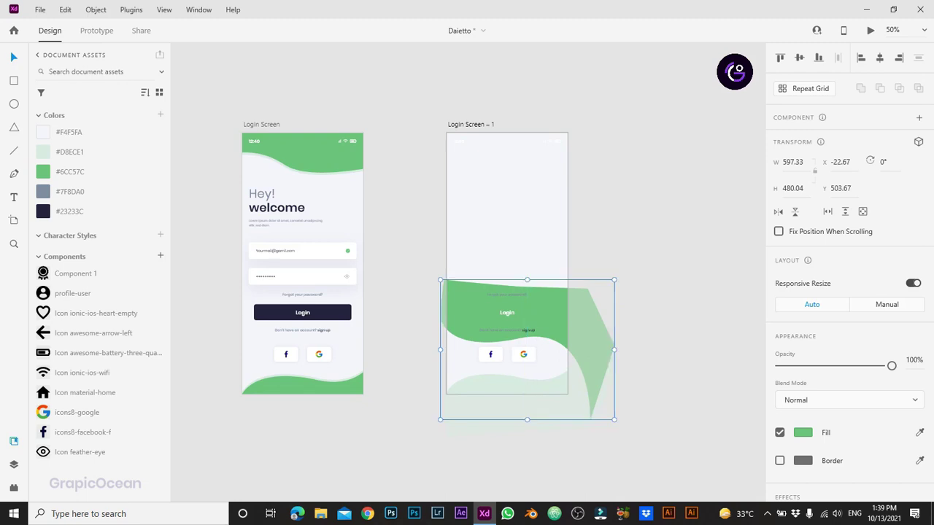
{"action": "right_click", "coordinate": [538, 328]}
{"action": "left_click", "coordinate": [569, 280]}
{"action": "left_click_drag", "start_coordinate": [622, 442], "coordinate": [440, 292]}
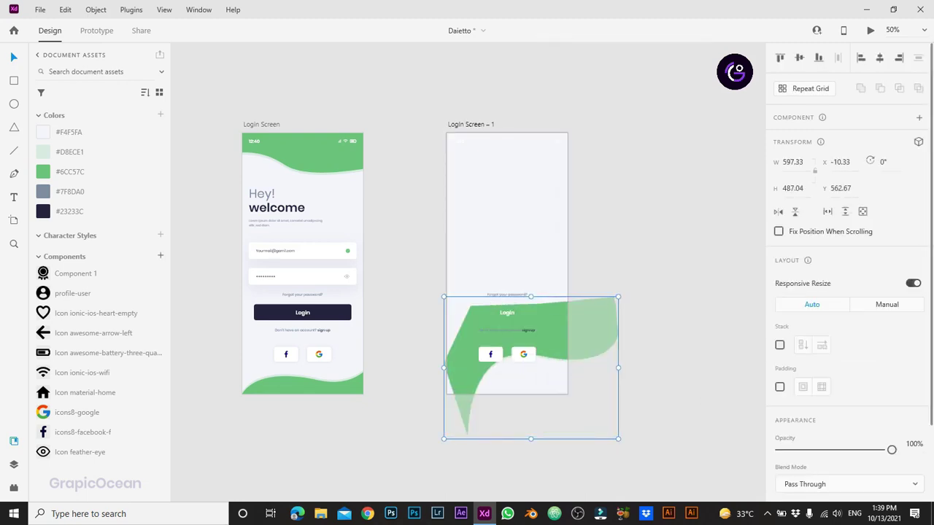
{"action": "left_click_drag", "start_coordinate": [530, 367], "coordinate": [507, 161]}
Delete the remaining lower elements from the copy
{"action": "left_click_drag", "start_coordinate": [463, 264], "coordinate": [565, 394]}
{"action": "key", "text": "Delete"}
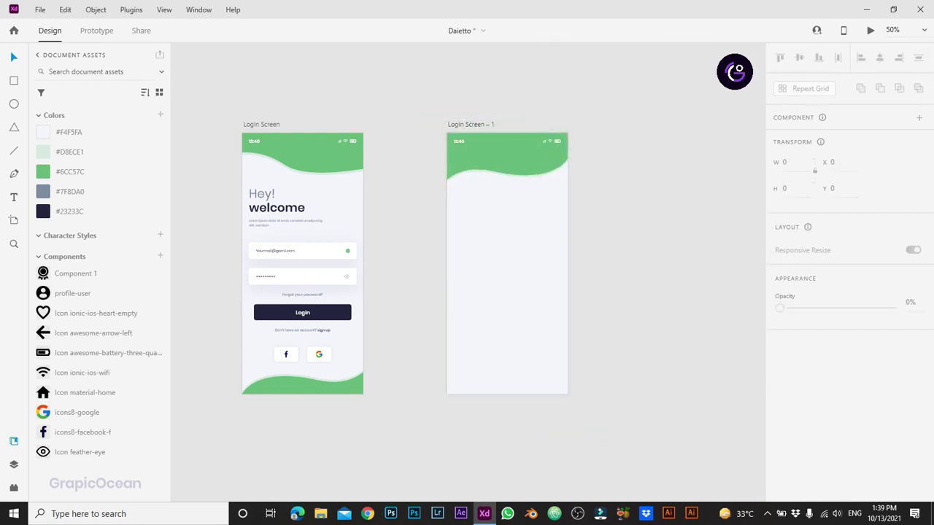
{"action": "scroll", "coordinate": [467, 292], "scroll_direction": "up", "scroll_amount": 2}
{"action": "left_click", "coordinate": [427, 241]}
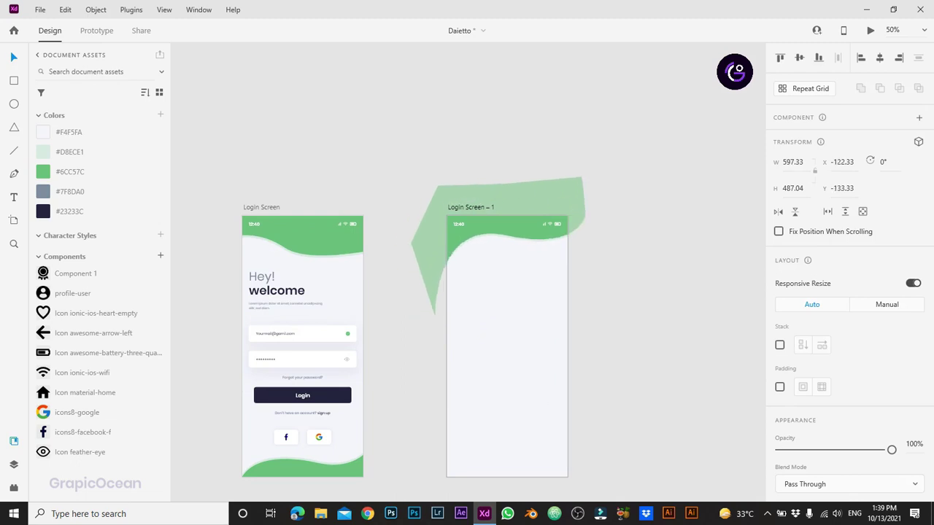
{"action": "key", "text": "0"}
{"action": "key", "text": "0"}
{"action": "scroll", "coordinate": [518, 307], "scroll_direction": "up", "scroll_amount": 3}
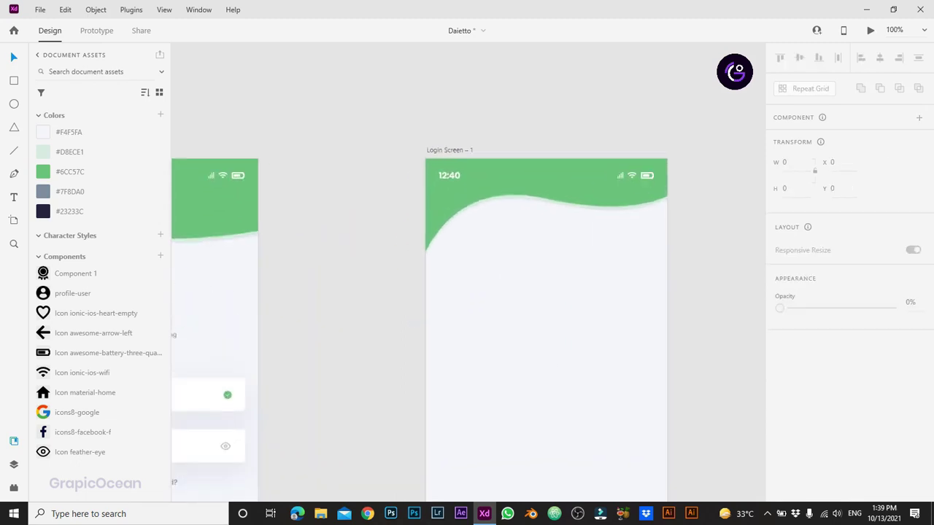
Restore the green top wave to full opacity and make it slightly taller
{"action": "key", "text": "ctrl+z"}
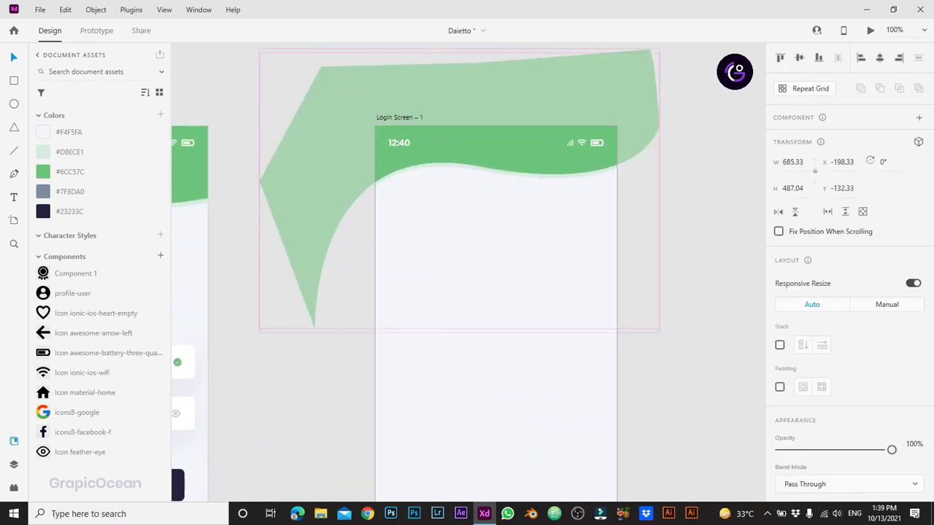
{"action": "key", "text": "ctrl+z"}
{"action": "key", "text": "ctrl+shift+z"}
{"action": "key", "text": "ctrl+z"}
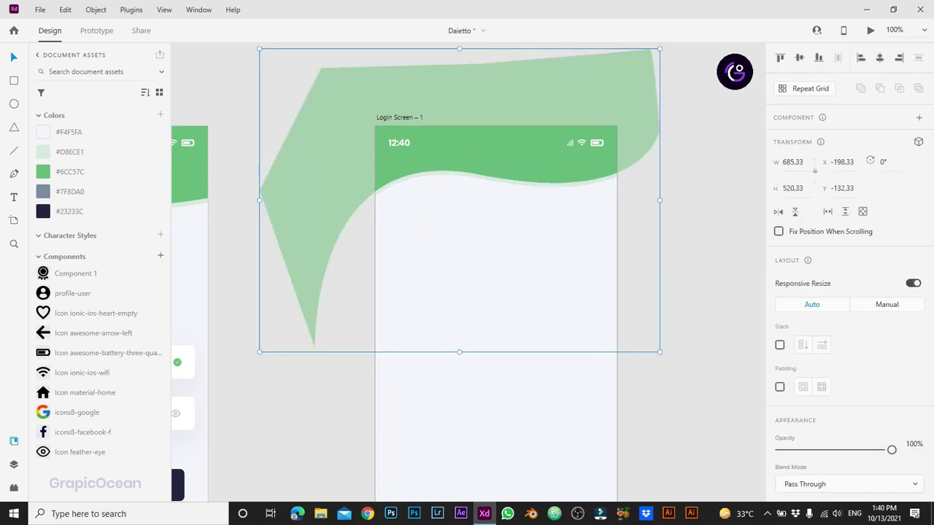
{"action": "key", "text": "ctrl+z"}
{"action": "key", "text": "ctrl+z"}
{"action": "scroll", "coordinate": [467, 278], "scroll_direction": "down", "scroll_amount": 2}
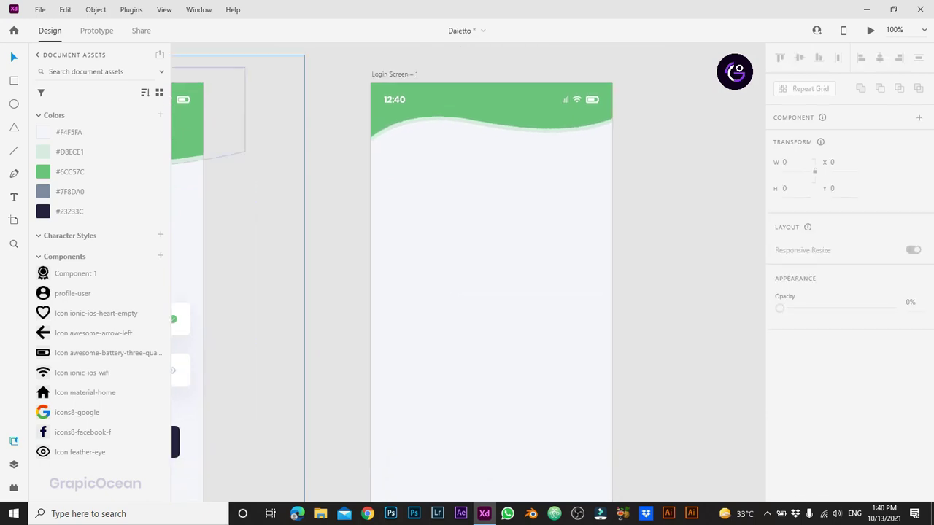
{"action": "key", "text": "t"}
{"action": "left_click", "coordinate": [468, 198]}
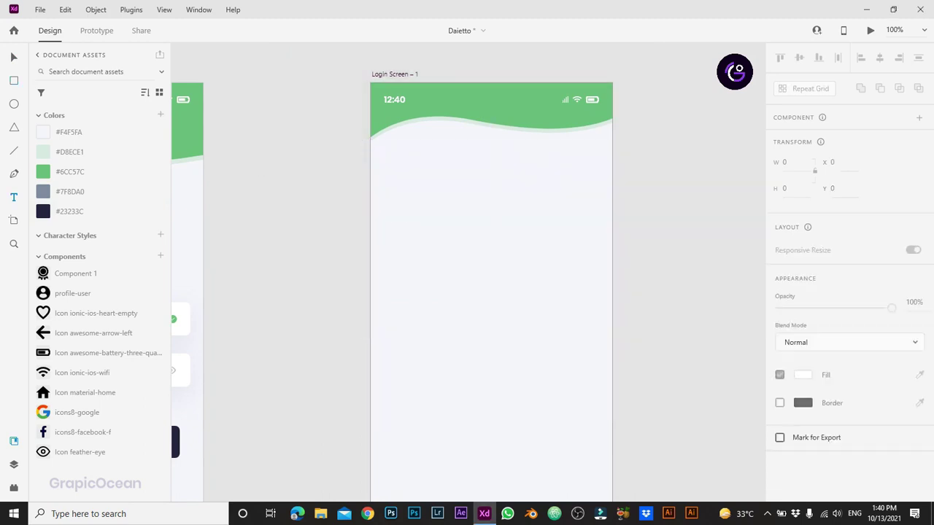
Add a dark #23233C 'Activity' heading at the artboard's top-left, below the green header
{"action": "left_click", "coordinate": [497, 251]}
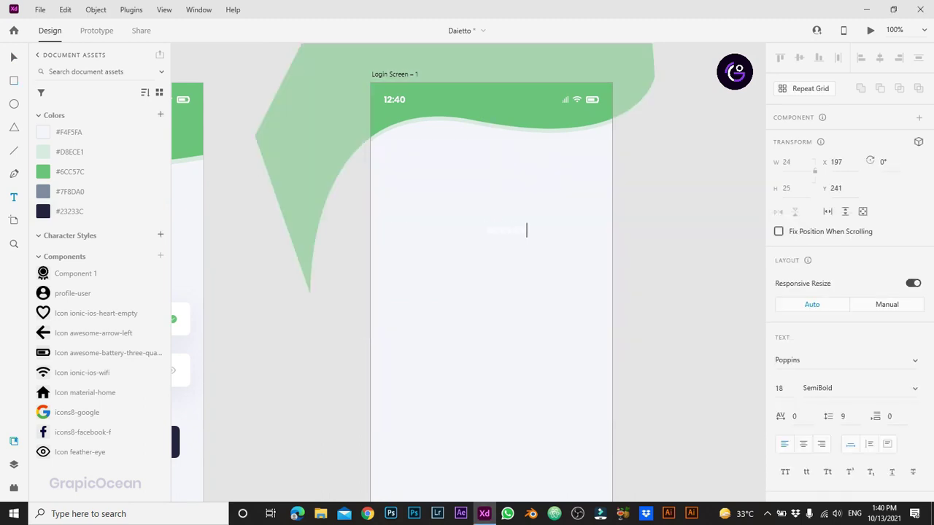
{"action": "scroll", "coordinate": [846, 292], "scroll_direction": "down", "scroll_amount": 5}
{"action": "left_click", "coordinate": [803, 381]}
{"action": "left_click", "coordinate": [659, 481]}
{"action": "key", "text": "Escape"}
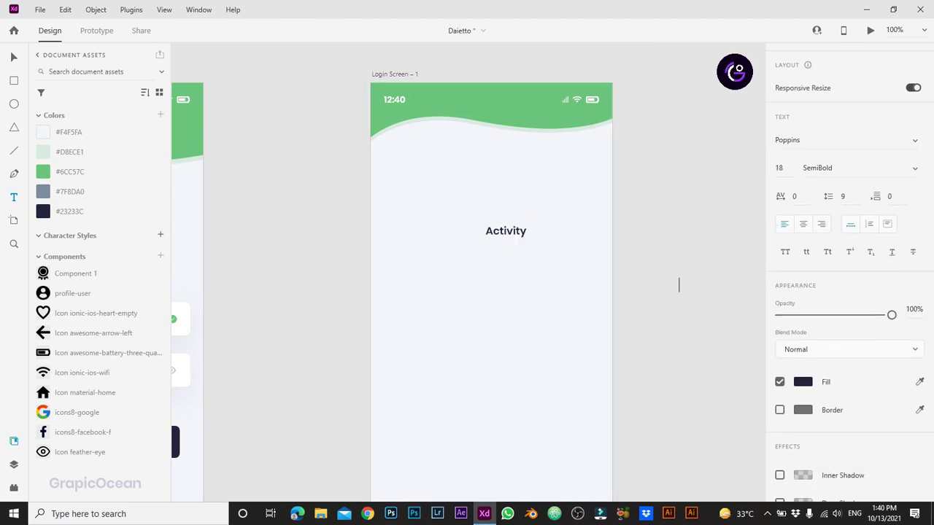
{"action": "key", "text": "Escape"}
{"action": "left_click_drag", "start_coordinate": [505, 231], "coordinate": [410, 146]}
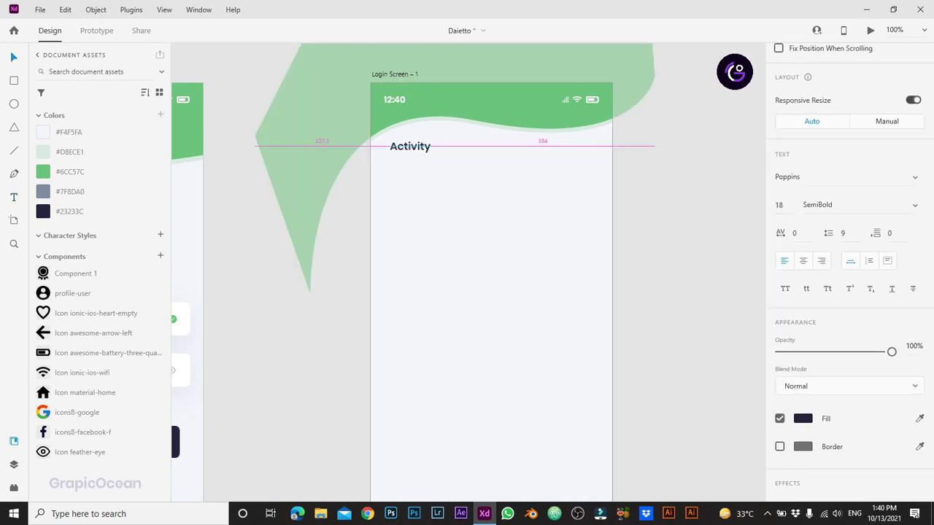
{"action": "key", "text": "Left"}
{"action": "key", "text": "Left"}
{"action": "key", "text": "Left"}
{"action": "key", "text": "Left"}
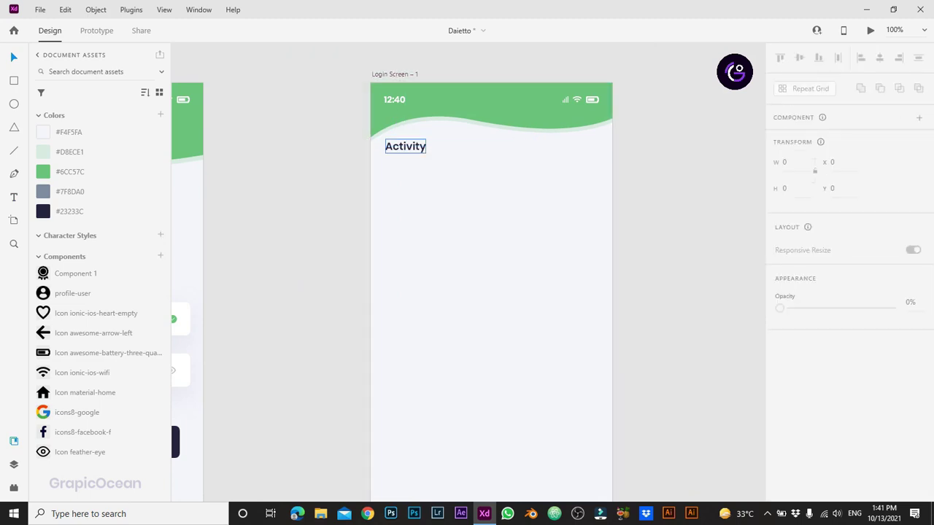
{"action": "key", "text": "Left"}
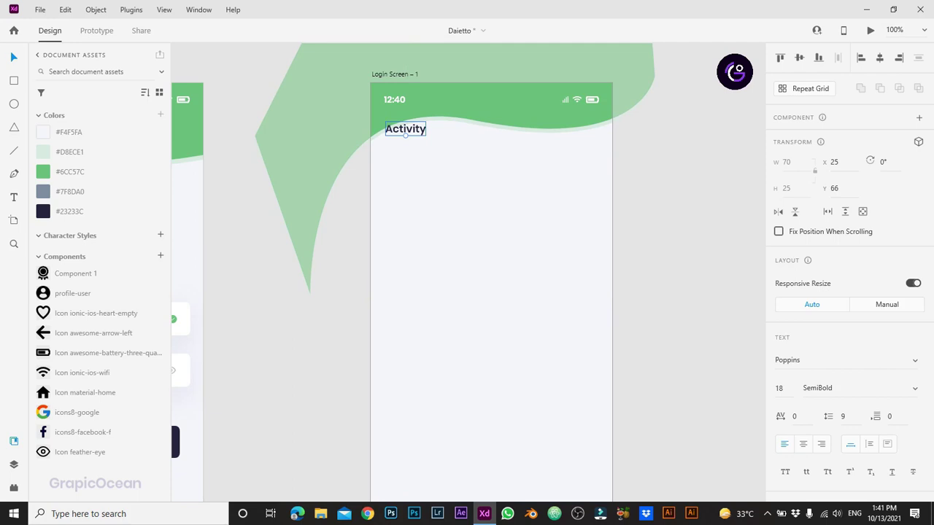
{"action": "key", "text": "ctrl+z"}
{"action": "key", "text": "ctrl+z"}
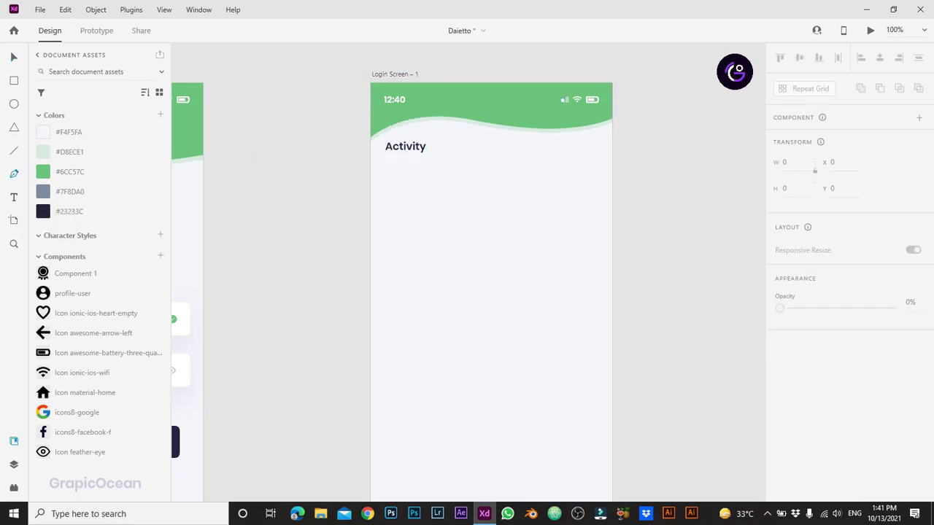
Draw a small down chevron with the Pen tool and place it beside the Activity heading
{"action": "left_click", "coordinate": [439, 305]}
{"action": "key", "text": "ctrl+z"}
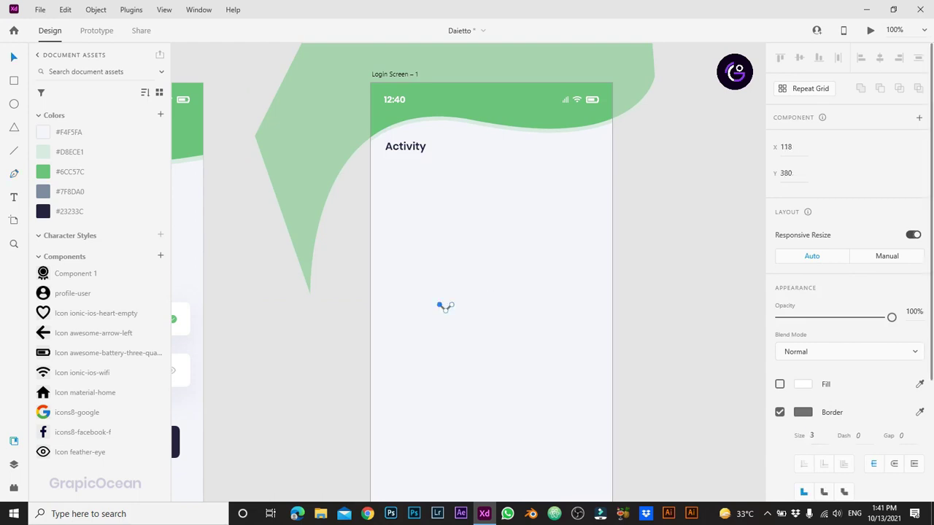
{"action": "key", "text": "Escape"}
{"action": "key", "text": "ctrl+2"}
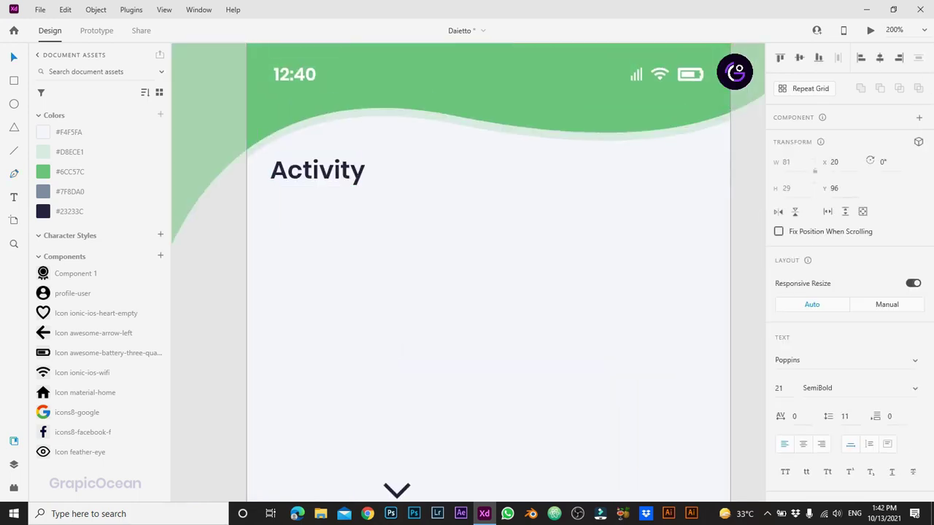
{"action": "mouse_move", "coordinate": [397, 489]}
{"action": "left_mouse_down"}
{"action": "mouse_move", "coordinate": [400, 173]}
{"action": "mouse_move", "coordinate": [387, 173]}
{"action": "left_mouse_up"}
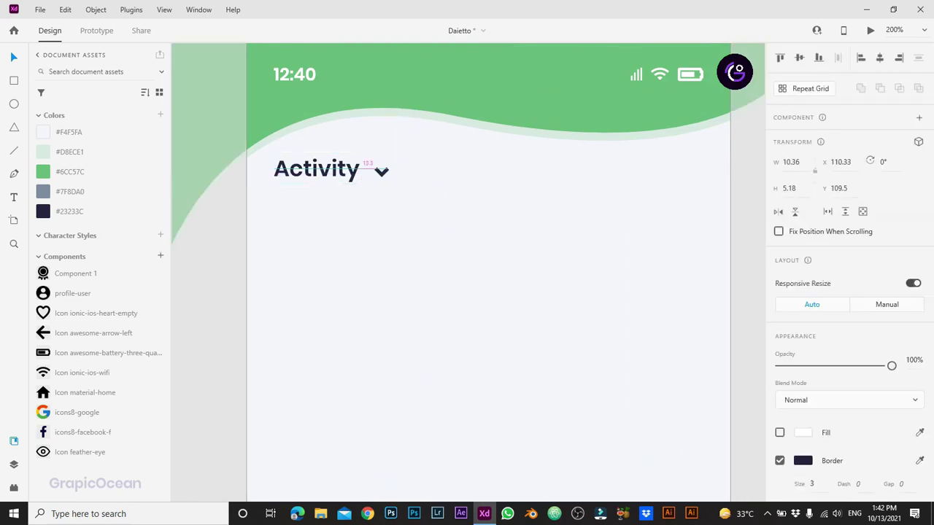
{"action": "key", "text": "Escape"}
{"action": "key", "text": "ctrl+1"}
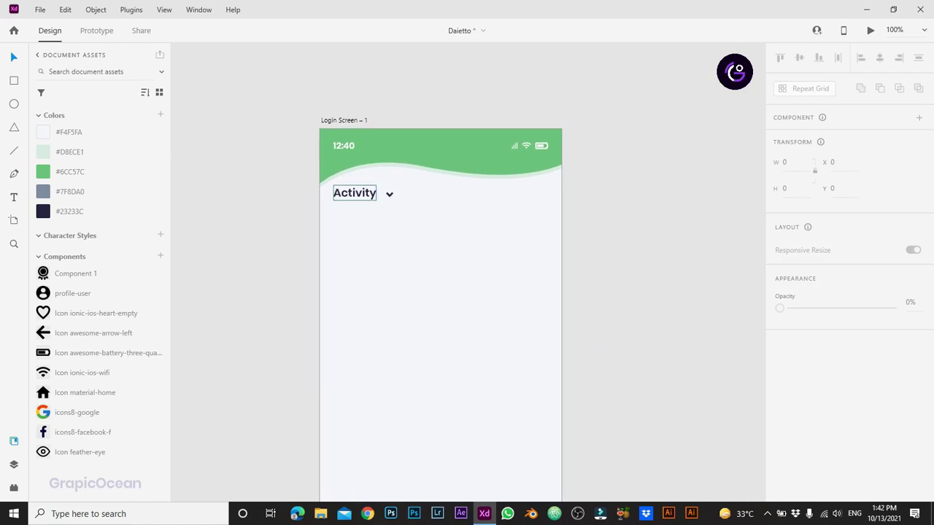
{"action": "left_click_drag", "start_coordinate": [354, 192], "coordinate": [526, 193]}
Retype the copied text as 'Today, 10 October 2021' and move it inside the artboard
{"action": "key", "text": "Escape"}
{"action": "double_click", "coordinate": [526, 193]}
{"action": "type", "text": "Today, 10 October 2021"}
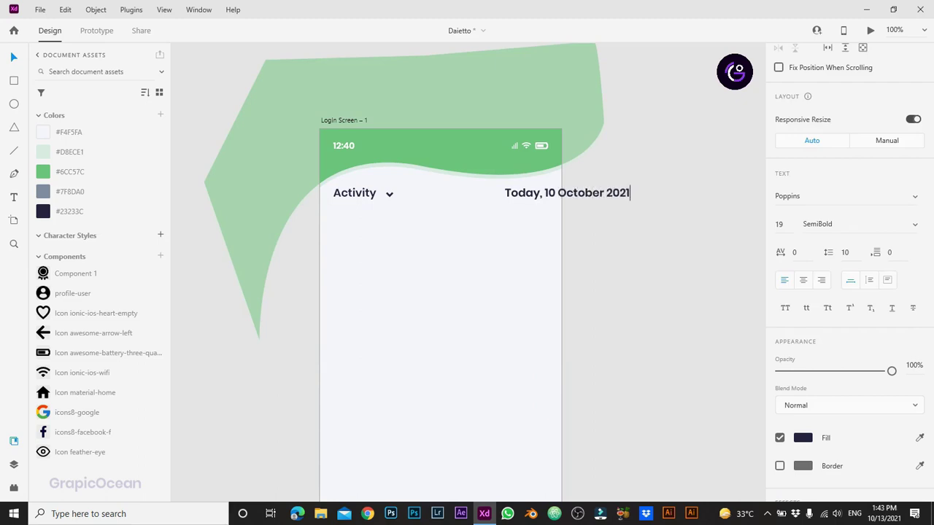
{"action": "key", "text": "Escape"}
{"action": "left_click_drag", "start_coordinate": [569, 193], "coordinate": [488, 193]}
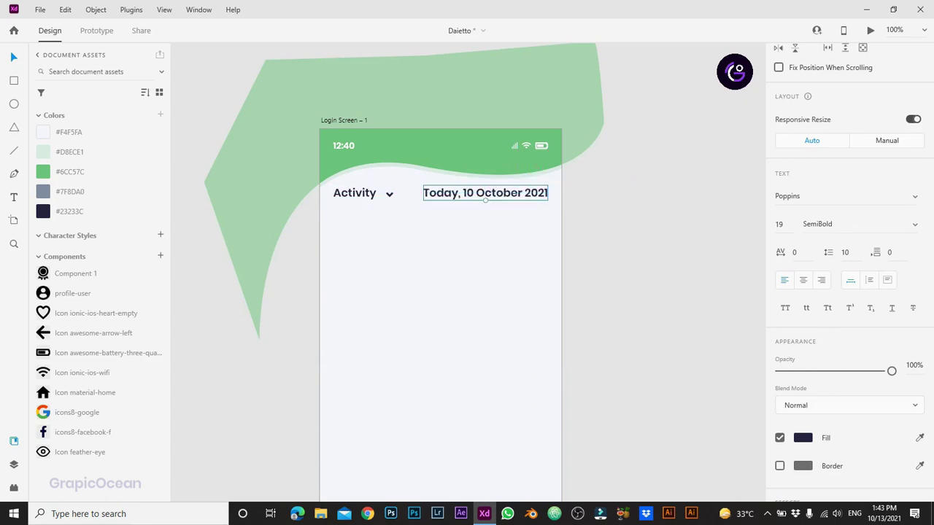
Style the date grey-blue #7F8DA0, Regular weight, size 11, aligned to the artboard's right edge
{"action": "left_click", "coordinate": [43, 191]}
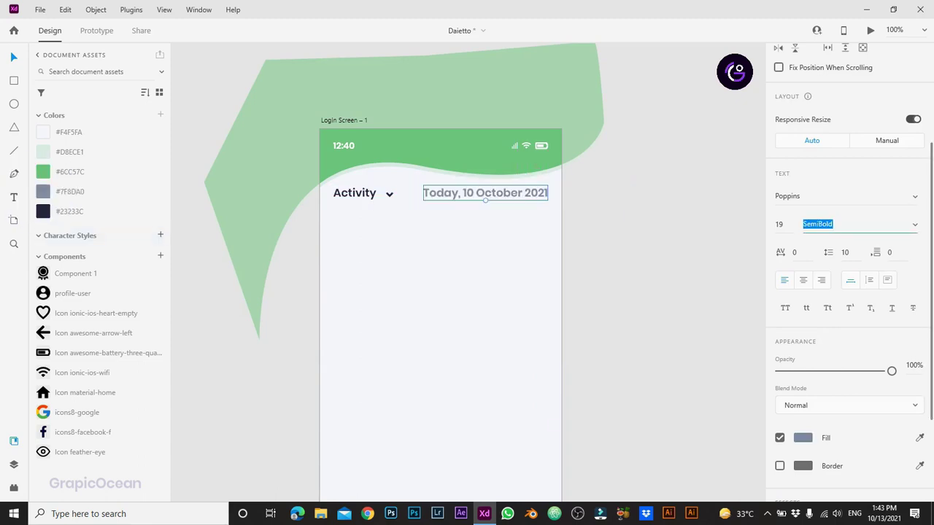
{"action": "type", "text": "Regular"}
{"action": "left_click", "coordinate": [778, 224]}
{"action": "type", "text": "11"}
{"action": "key", "text": "Return"}
{"action": "left_click_drag", "start_coordinate": [486, 193], "coordinate": [509, 194]}
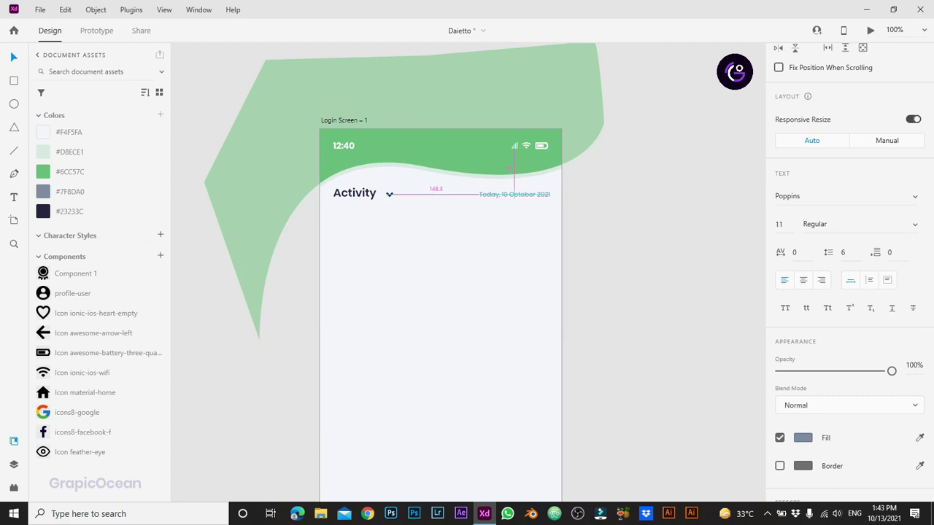
{"action": "key", "text": "Escape"}
{"action": "scroll", "coordinate": [440, 292], "scroll_direction": "down", "scroll_amount": 1}
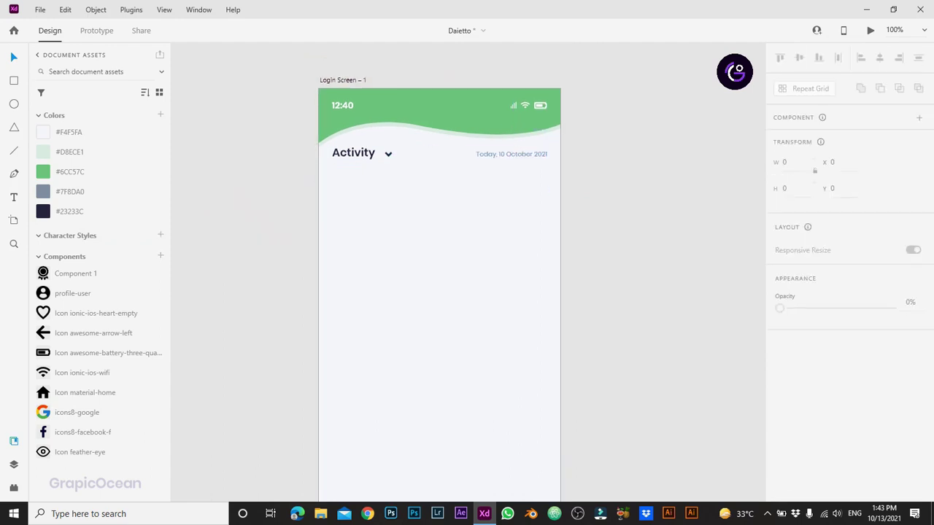
{"action": "left_click", "coordinate": [511, 154]}
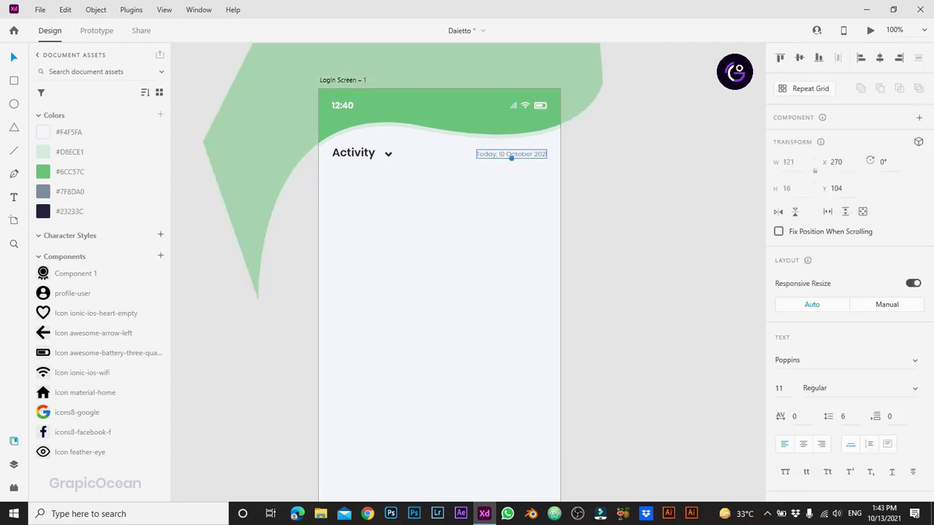
{"action": "key", "text": "Escape"}
{"action": "scroll", "coordinate": [438, 292], "scroll_direction": "down", "scroll_amount": 1}
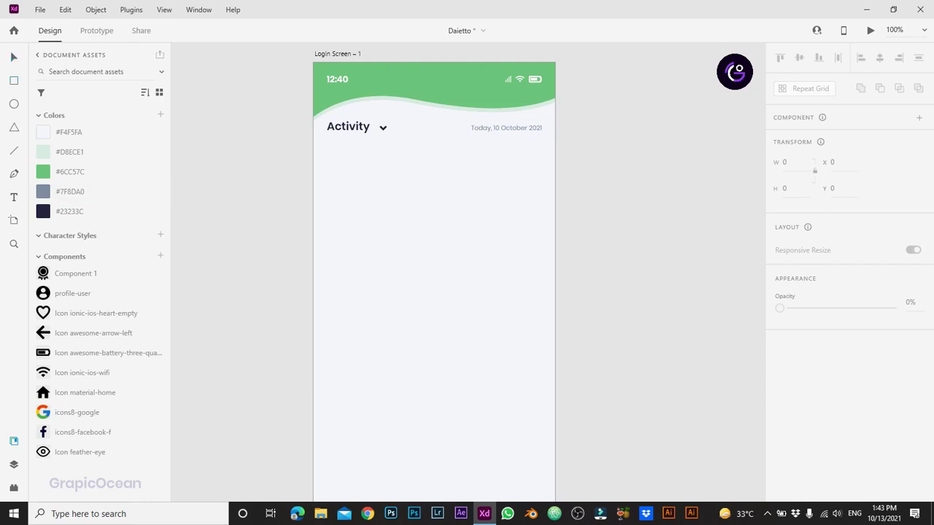
Draw a white rectangle 151 tall and move it up under the Activity heading
{"action": "left_click_drag", "start_coordinate": [348, 184], "coordinate": [525, 258]}
{"action": "left_click", "coordinate": [788, 188]}
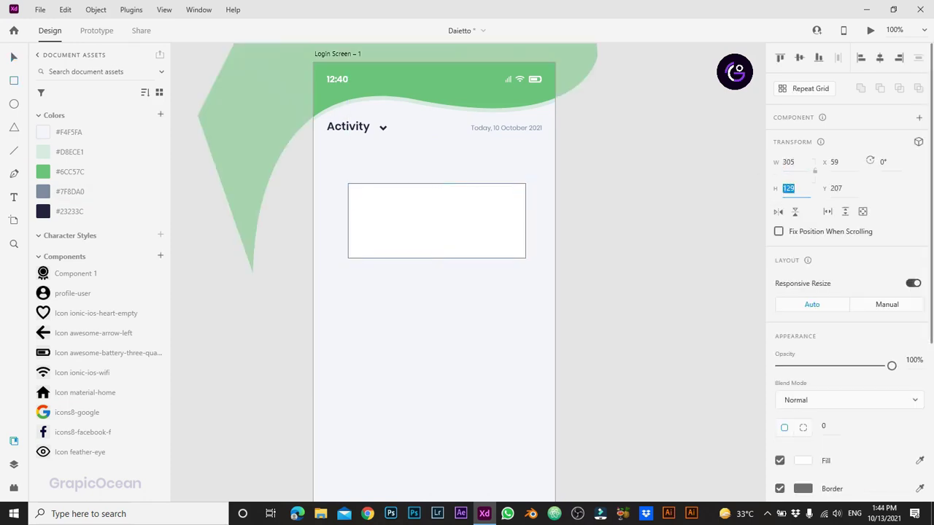
{"action": "type", "text": "151"}
{"action": "key", "text": "Return"}
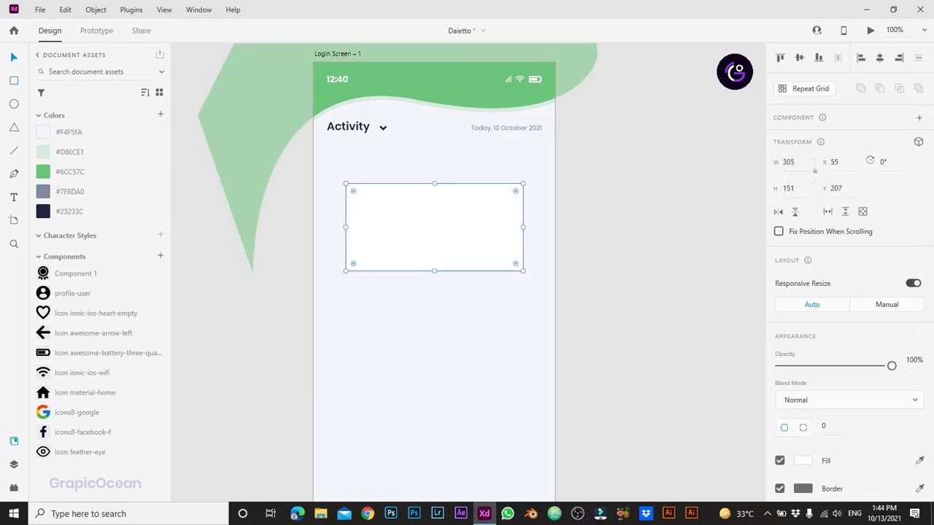
{"action": "left_click_drag", "start_coordinate": [434, 227], "coordinate": [437, 205]}
{"action": "key", "text": "Escape"}
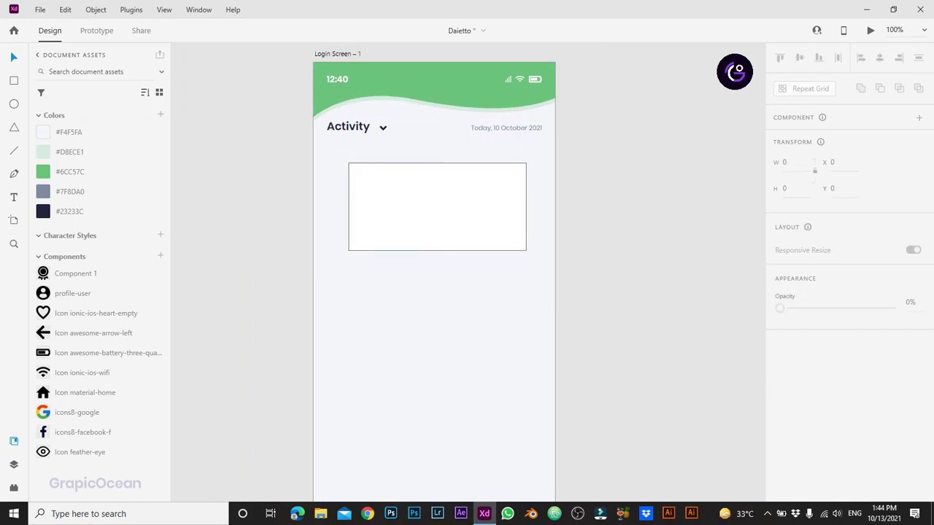
{"action": "left_click", "coordinate": [437, 207]}
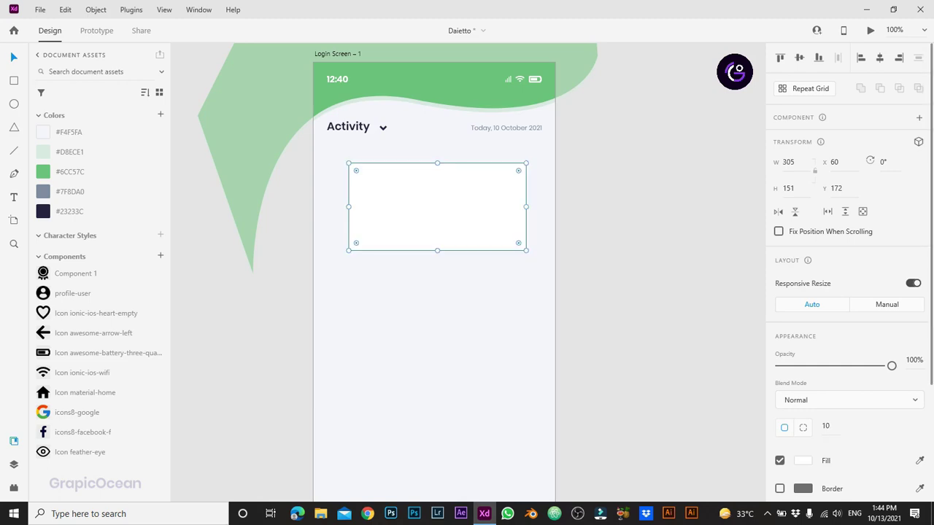
Give the card a #7F8DA0 drop shadow at 15% opacity with a Y offset of 20
{"action": "scroll", "coordinate": [846, 292], "scroll_direction": "down", "scroll_amount": 5}
{"action": "left_click", "coordinate": [780, 425]}
{"action": "left_click", "coordinate": [802, 425]}
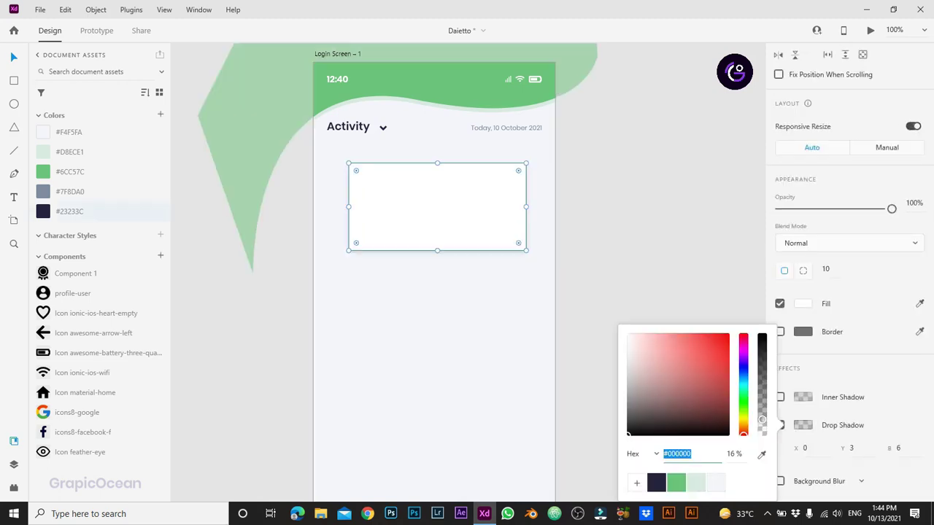
{"action": "left_click", "coordinate": [43, 191]}
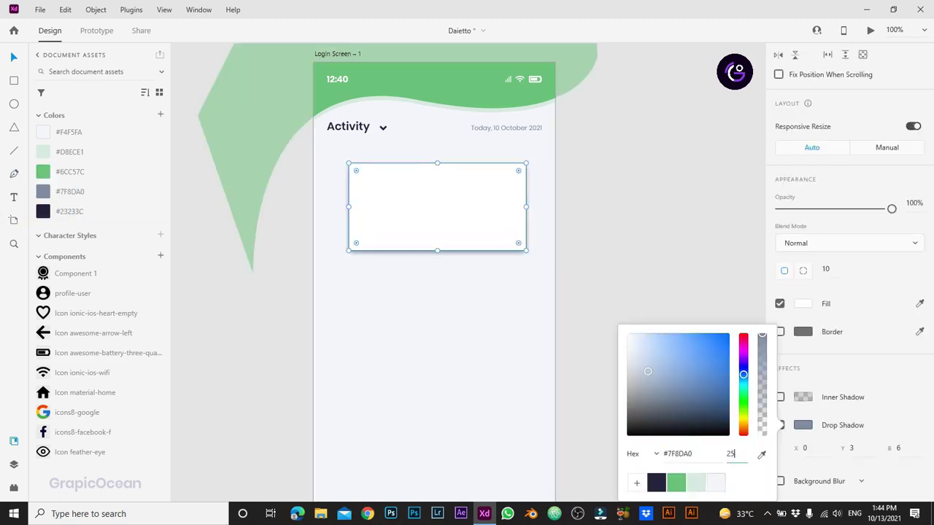
{"action": "key", "text": "Return"}
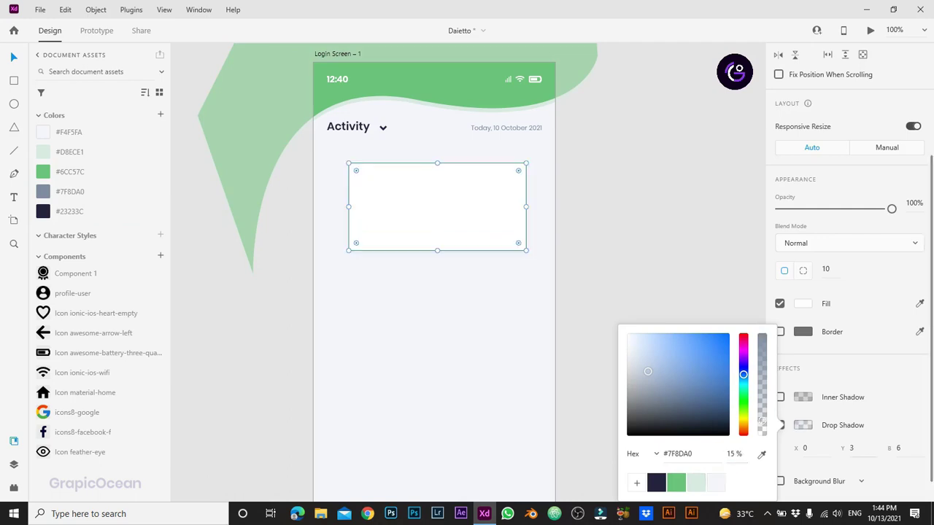
{"action": "left_click", "coordinate": [851, 448]}
{"action": "type", "text": "20"}
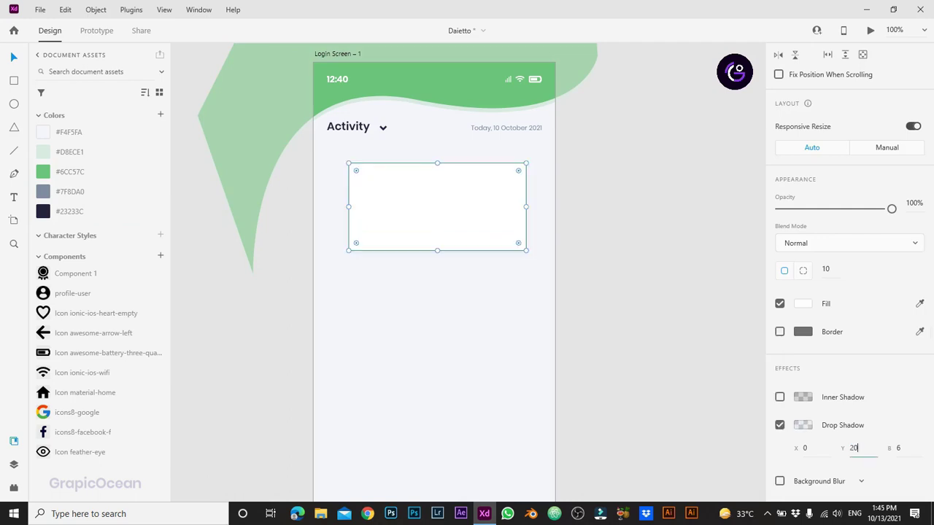
{"action": "key", "text": "Return"}
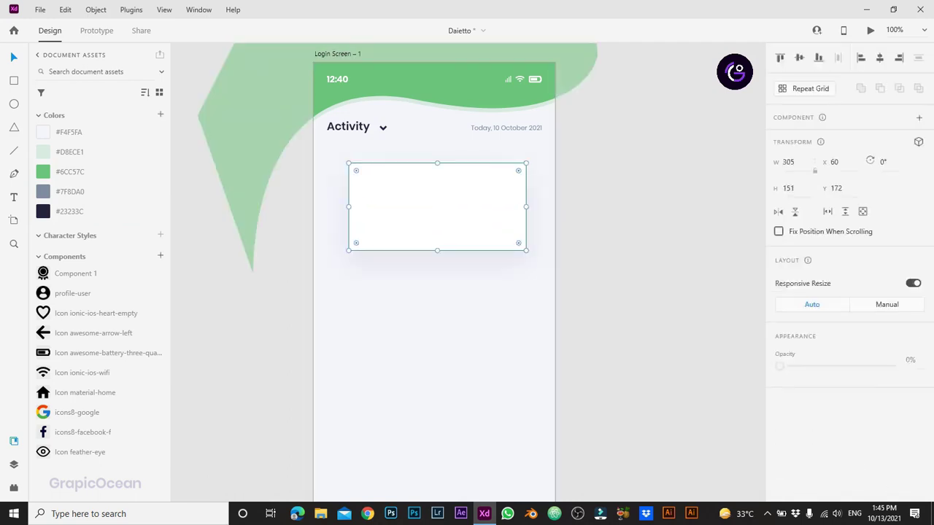
{"action": "key", "text": "ctrl+plus"}
Copy the heading into the card as a smaller 'Results of the week' title at its top-left
{"action": "left_click_drag", "start_coordinate": [268, 72], "coordinate": [347, 197]}
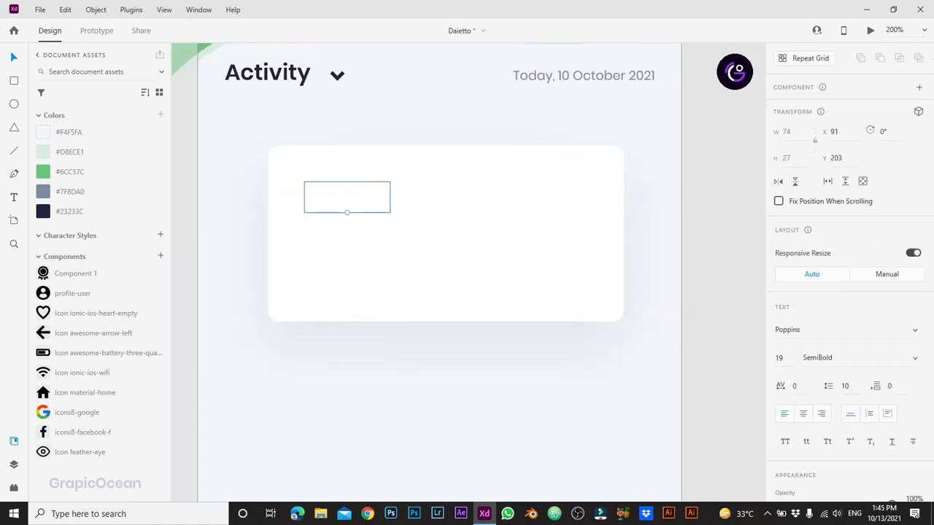
{"action": "key", "text": "Return"}
{"action": "type", "text": "Results of the week"}
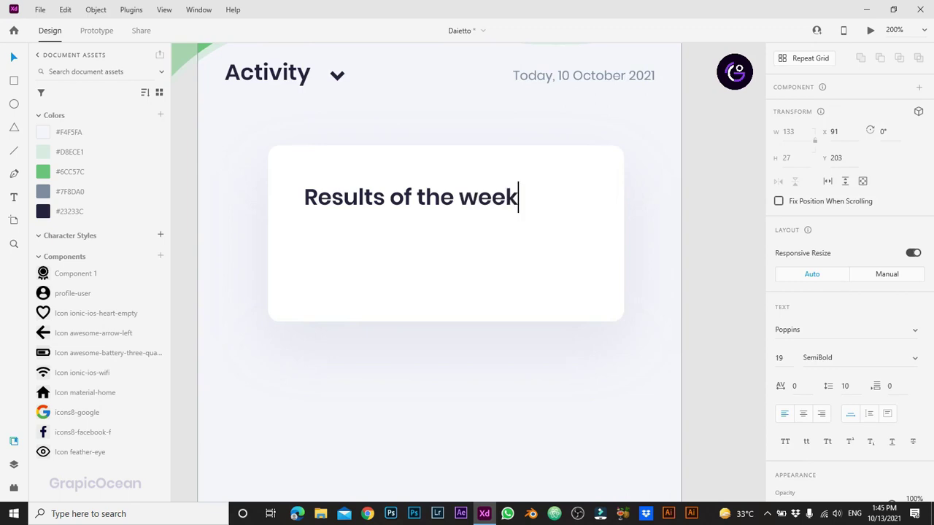
{"action": "key", "text": "Escape"}
{"action": "key", "text": "ctrl+shift+comma"}
{"action": "key", "text": "ctrl+shift+comma"}
{"action": "key", "text": "ctrl+shift+comma"}
{"action": "key", "text": "ctrl+shift+comma"}
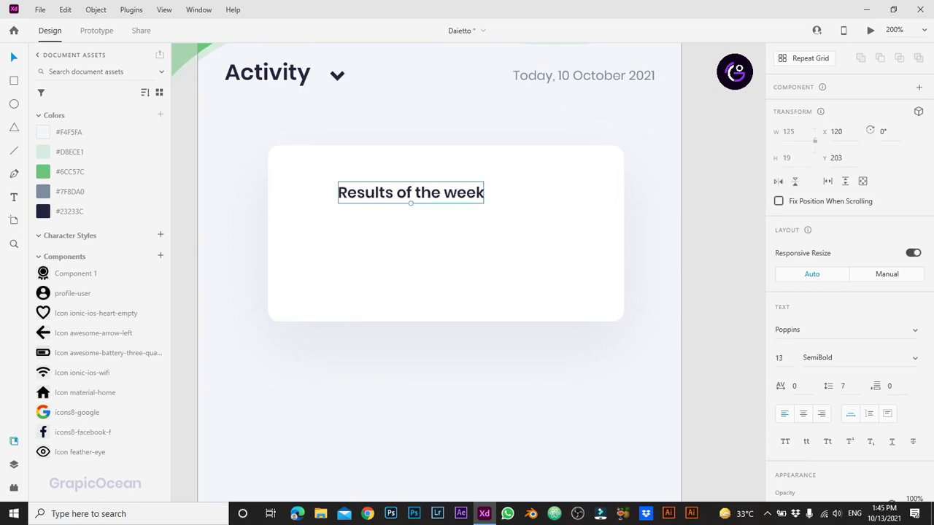
{"action": "mouse_move", "coordinate": [411, 192]}
{"action": "left_mouse_down"}
{"action": "mouse_move", "coordinate": [364, 187]}
{"action": "mouse_move", "coordinate": [370, 223]}
{"action": "left_mouse_up"}
Add a grey #7F8DA0 Medium 'you have lost' label under the card title
{"action": "key", "text": "Return"}
{"action": "type", "text": "y"}
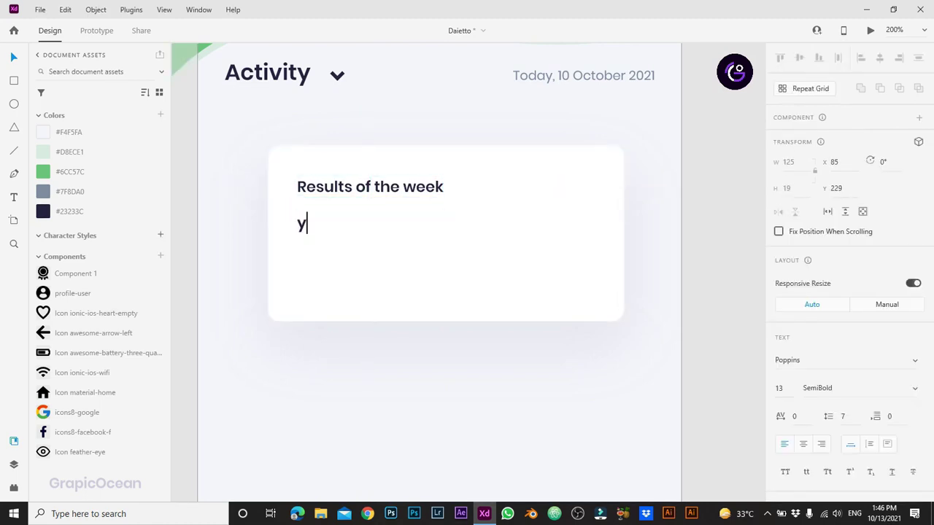
{"action": "type", "text": "t"}
{"action": "key", "text": "Escape"}
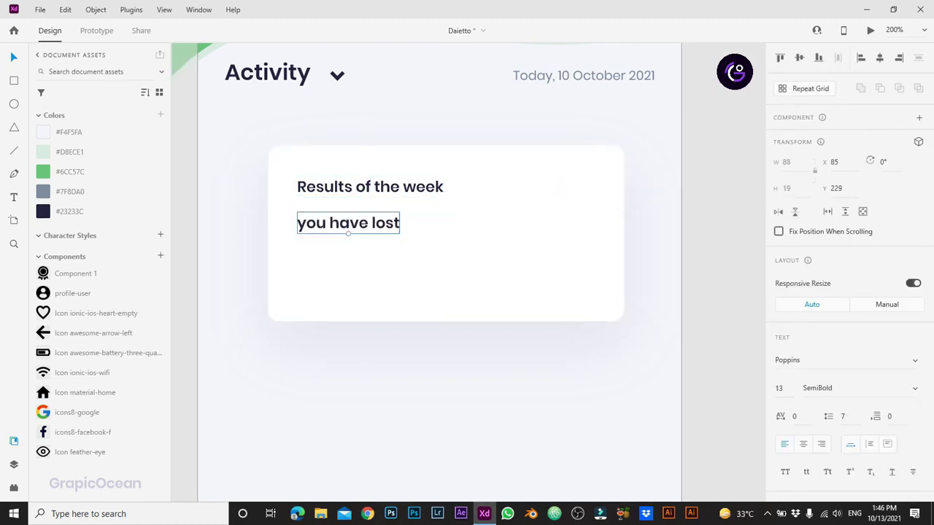
{"action": "left_click_drag", "start_coordinate": [348, 235], "coordinate": [335, 226]}
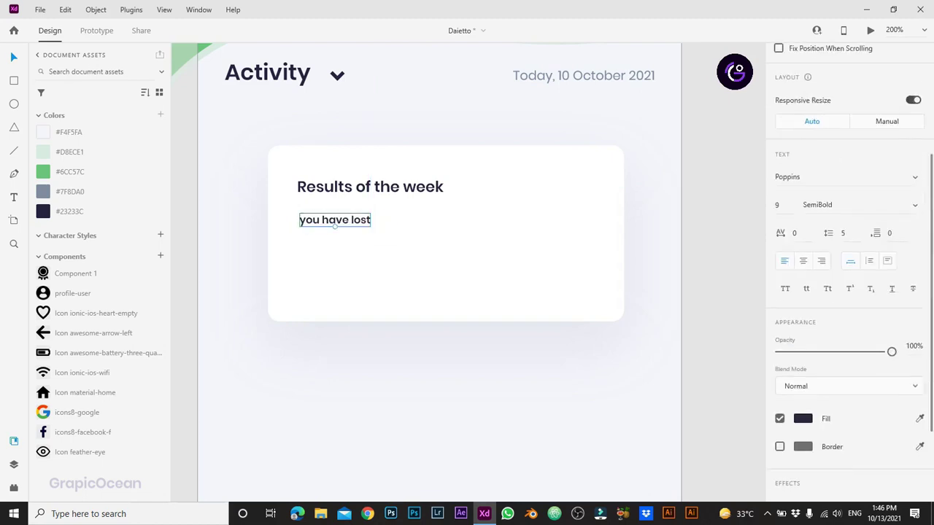
{"action": "left_click", "coordinate": [43, 192]}
{"action": "type", "text": "M"}
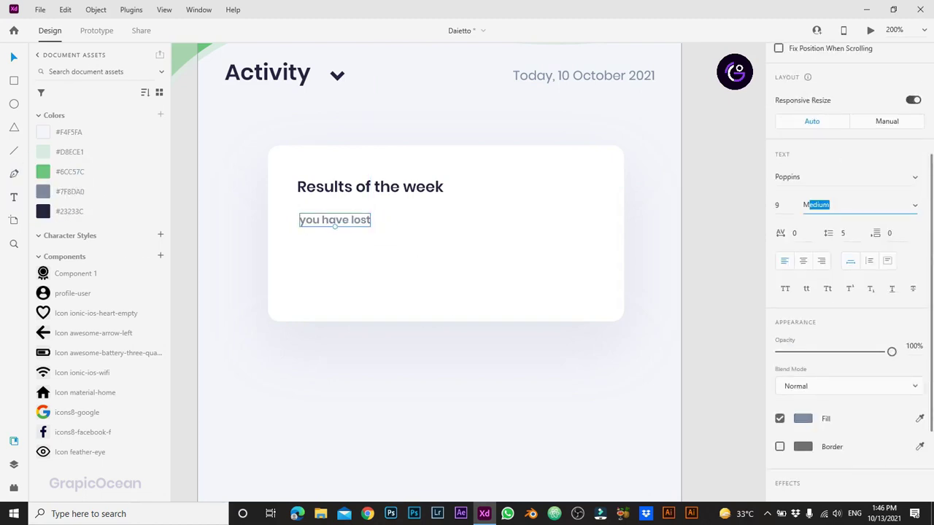
{"action": "key", "text": "Up"}
{"action": "key", "text": "Escape"}
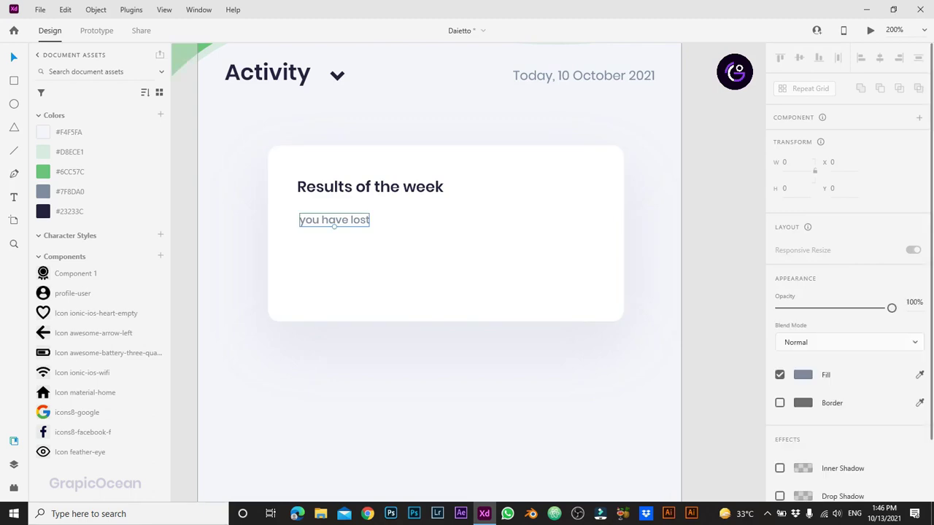
Duplicate the label into a green #6CC57C '-4kg' value placed below it
{"action": "key", "text": "ctrl+d"}
{"action": "key", "text": "Return"}
{"action": "key", "text": "BackSpace"}
{"action": "type", "text": "-4kg"}
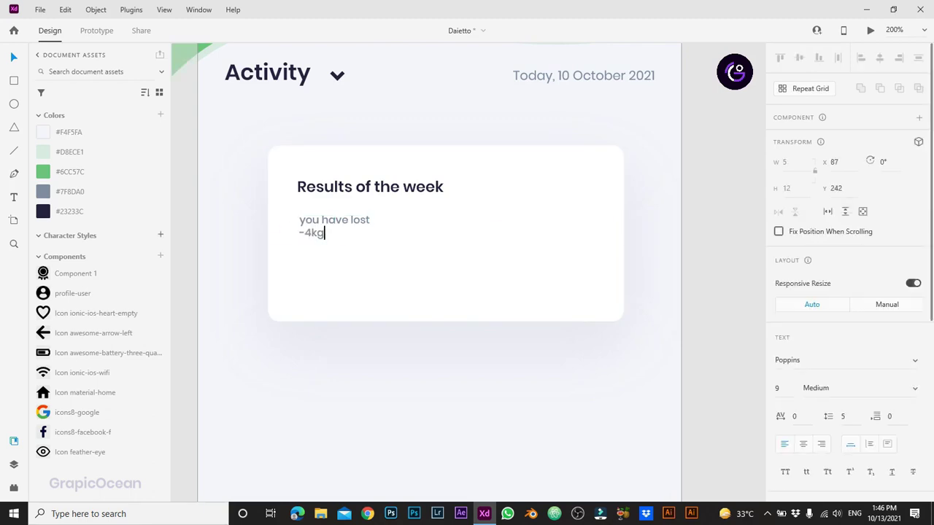
{"action": "key", "text": "Escape"}
{"action": "left_click", "coordinate": [802, 417]}
{"action": "left_click", "coordinate": [675, 482]}
{"action": "key", "text": "Escape"}
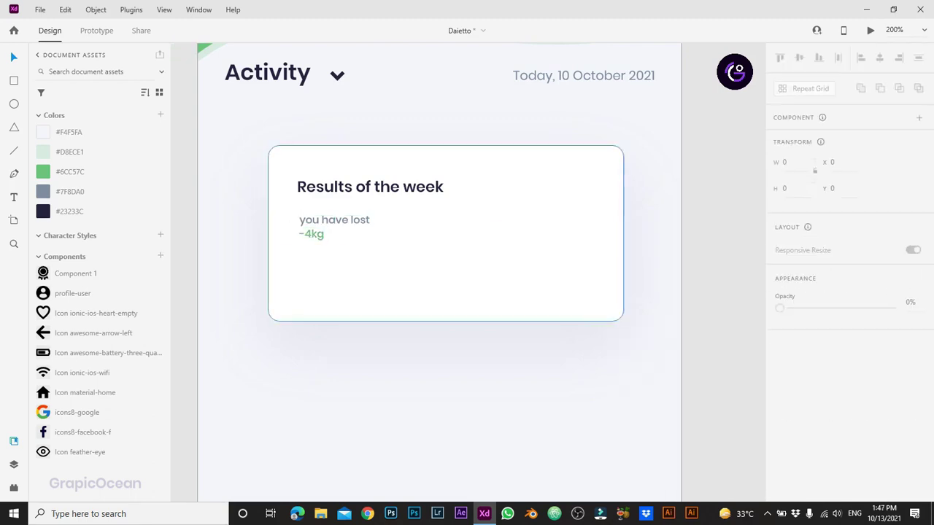
{"action": "left_click", "coordinate": [312, 233]}
{"action": "left_click", "coordinate": [816, 387]}
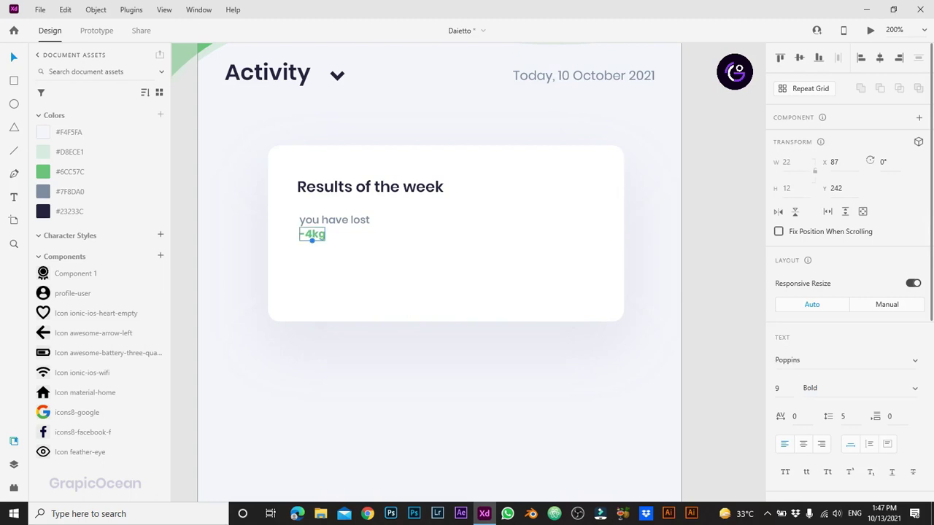
{"action": "left_click_drag", "start_coordinate": [312, 237], "coordinate": [334, 241]}
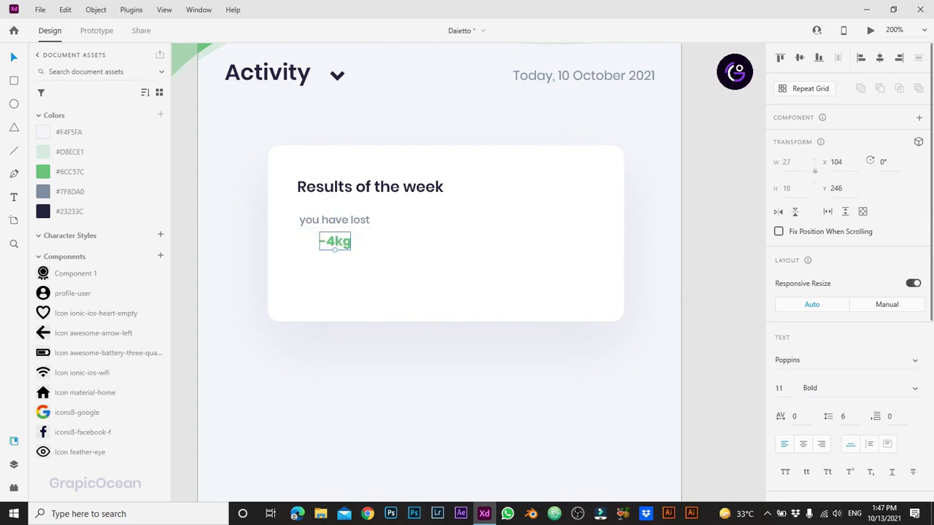
{"action": "key", "text": "ctrl+z"}
Make '-4kg' SemiBold and select it together with its 'you have lost' label
{"action": "left_click", "coordinate": [334, 219]}
{"action": "left_click", "coordinate": [334, 246], "text": "shift"}
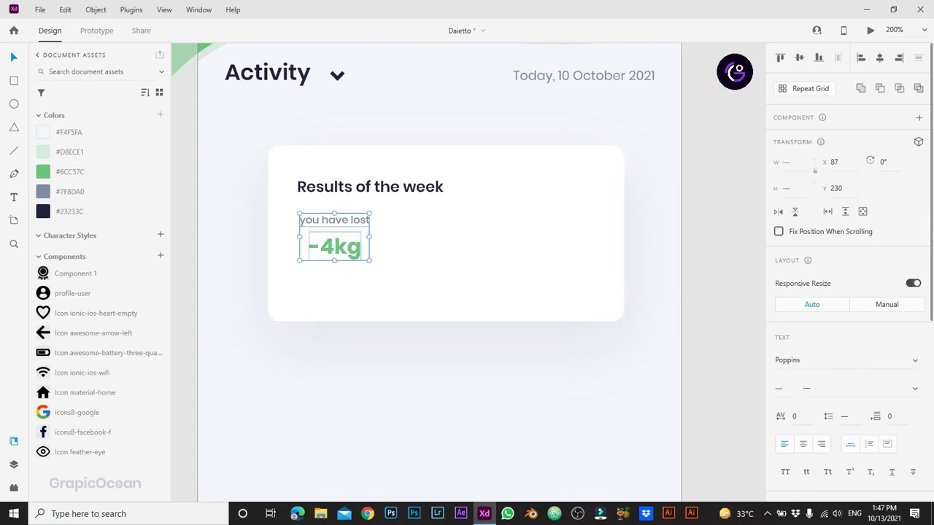
{"action": "key", "text": "Escape"}
{"action": "left_click", "coordinate": [334, 246]}
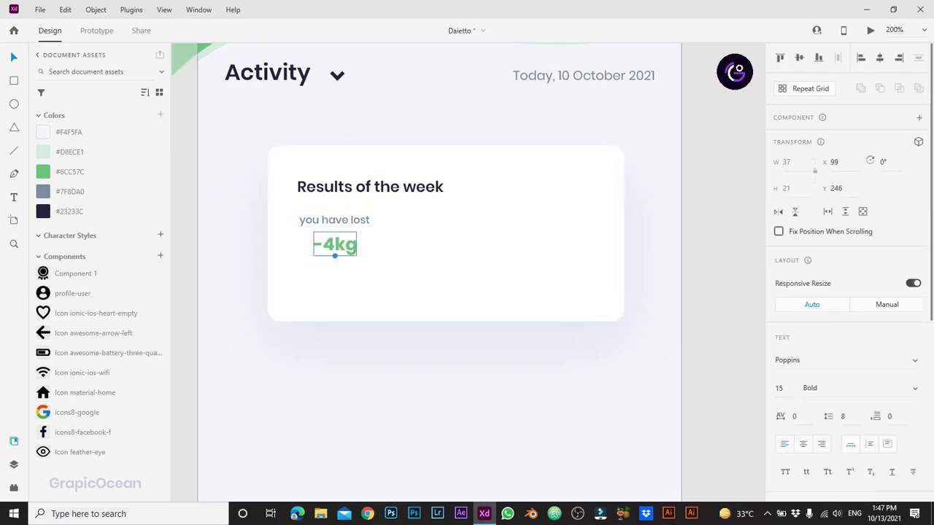
{"action": "left_click", "coordinate": [334, 220], "text": "shift"}
{"action": "key", "text": "Escape"}
{"action": "left_click", "coordinate": [335, 247]}
{"action": "key", "text": "Return"}
{"action": "key", "text": "Escape"}
{"action": "left_click", "coordinate": [334, 243]}
{"action": "key", "text": "Escape"}
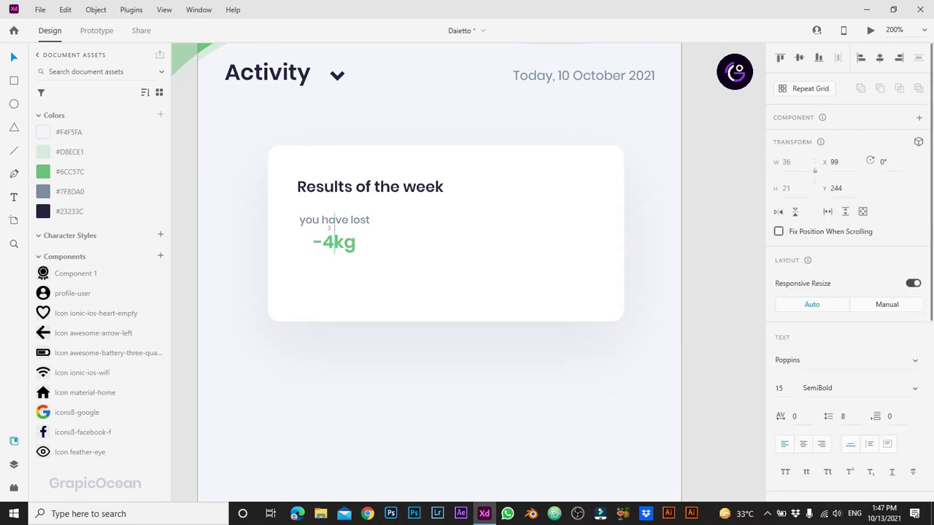
{"action": "left_click", "coordinate": [334, 220]}
{"action": "left_click", "coordinate": [334, 243], "text": "shift"}
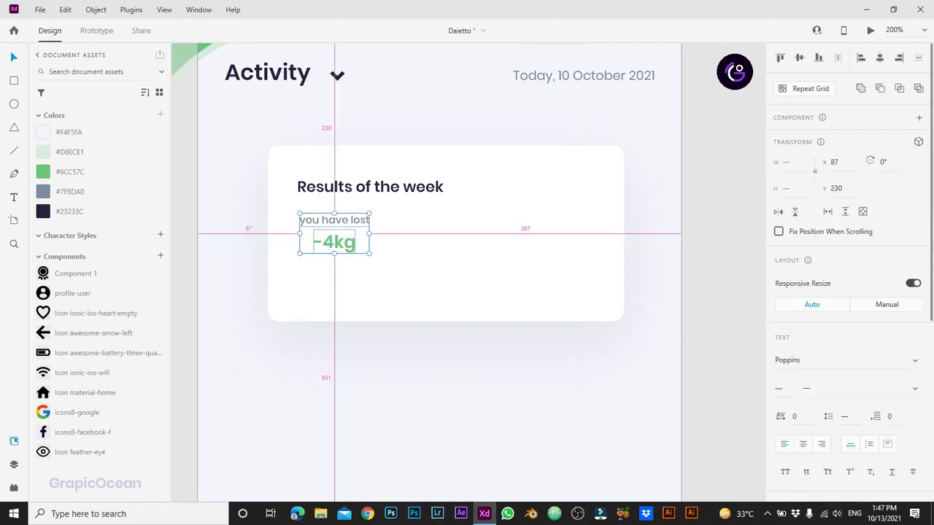
Duplicate the stat pair to the right and retype it as 'you level up' / 'Level 8'
{"action": "left_click_drag", "start_coordinate": [334, 243], "coordinate": [422, 243]}
{"action": "double_click", "coordinate": [422, 220]}
{"action": "type", "text": "you level up"}
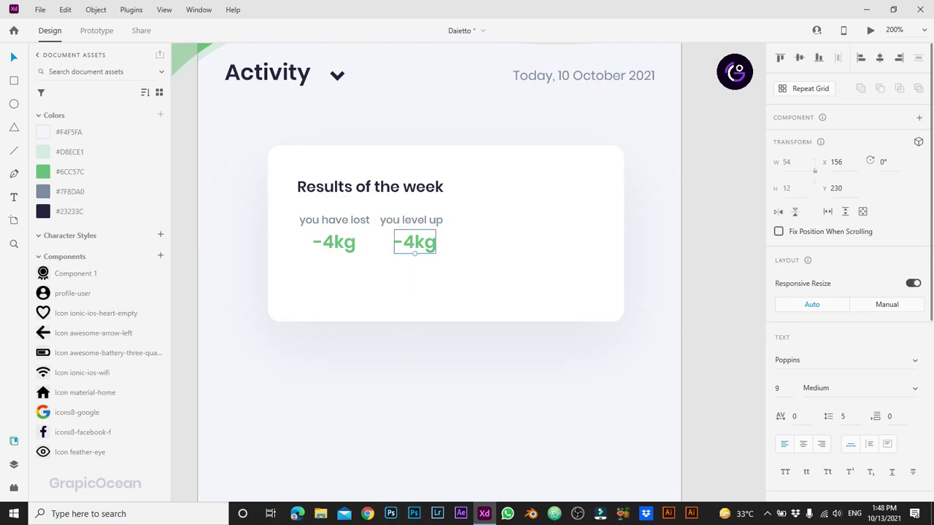
{"action": "double_click", "coordinate": [414, 242]}
{"action": "type", "text": "Level 8"}
{"action": "key", "text": "Escape"}
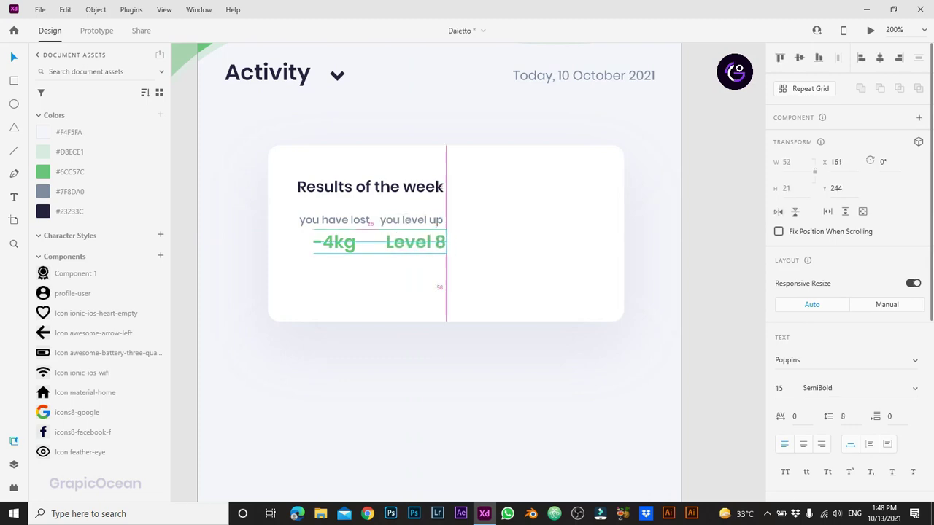
{"action": "left_click_drag", "start_coordinate": [423, 242], "coordinate": [407, 241]}
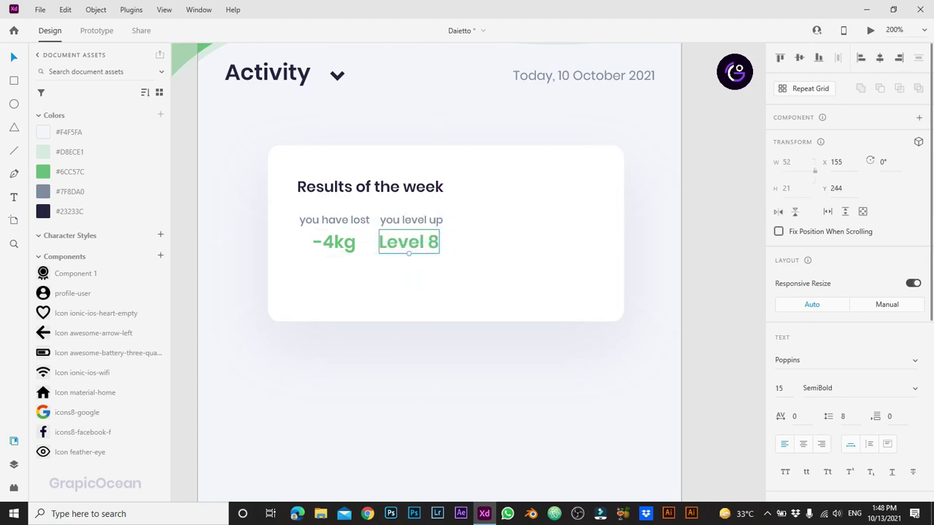
Adjust the -4kg and Level 8 value sizes and shrink both grey labels to size 8
{"action": "left_click_drag", "start_coordinate": [409, 253], "coordinate": [413, 256]}
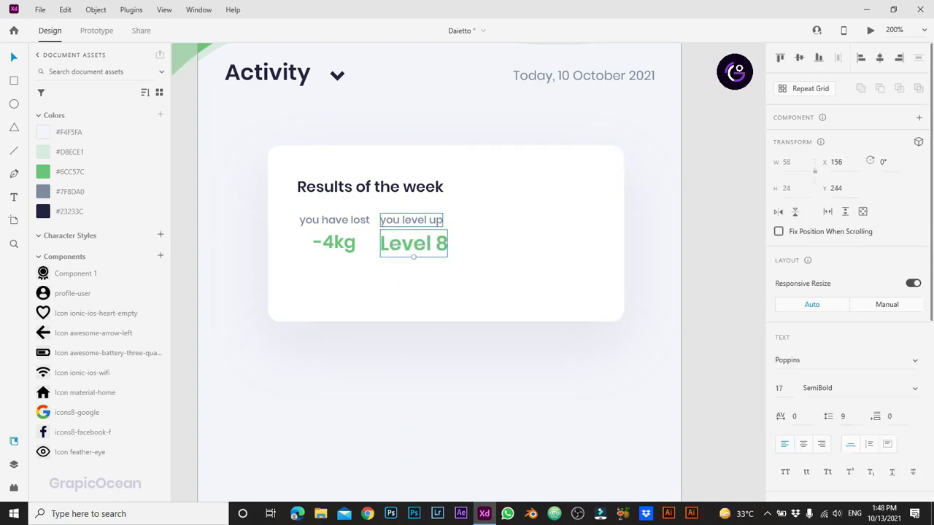
{"action": "type", "text": "18"}
{"action": "key", "text": "Return"}
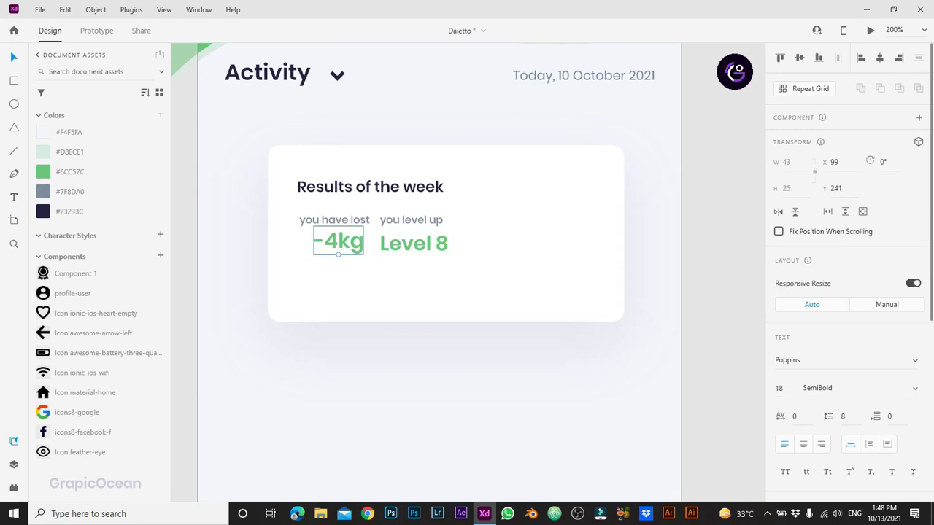
{"action": "key", "text": "ctrl+z"}
{"action": "key", "text": "ctrl+z"}
{"action": "key", "text": "ctrl+z"}
{"action": "key", "text": "ctrl+z"}
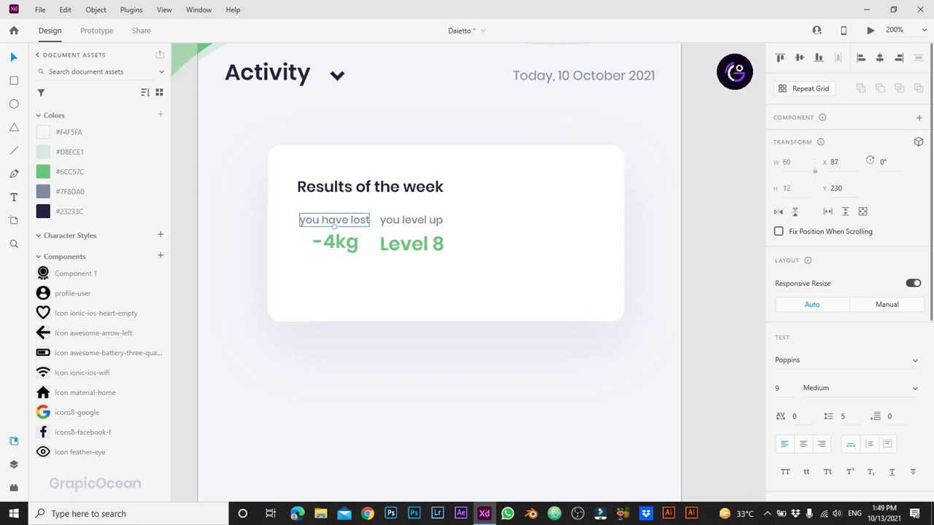
{"action": "key", "text": "Return"}
{"action": "type", "text": "8"}
{"action": "key", "text": "Return"}
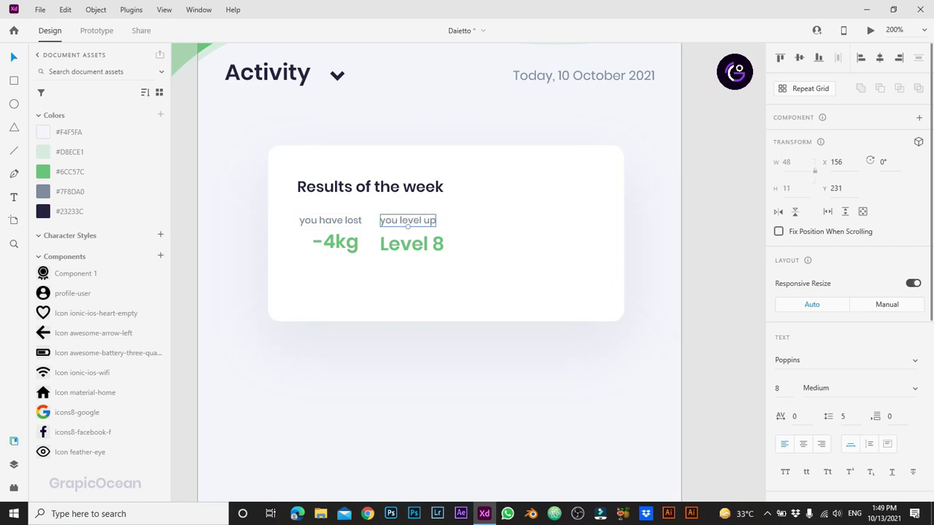
{"action": "key", "text": "Escape"}
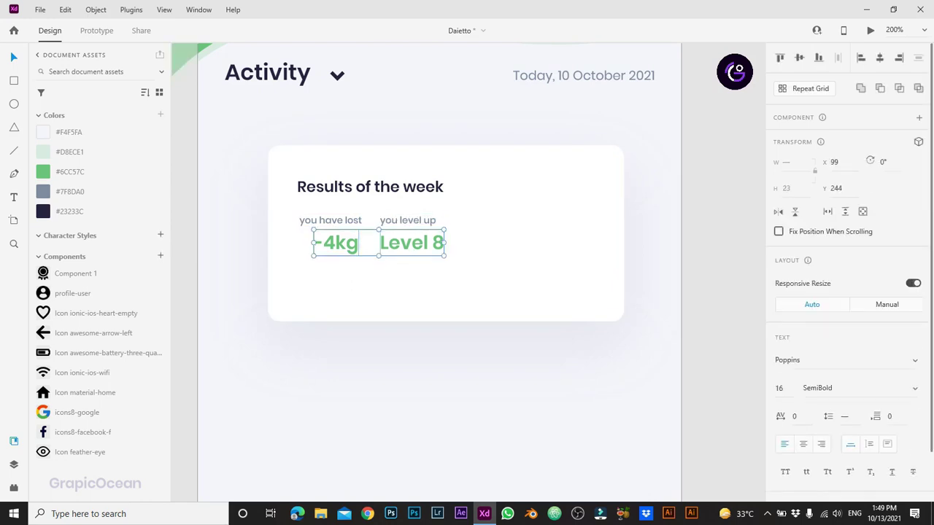
{"action": "key", "text": "Escape"}
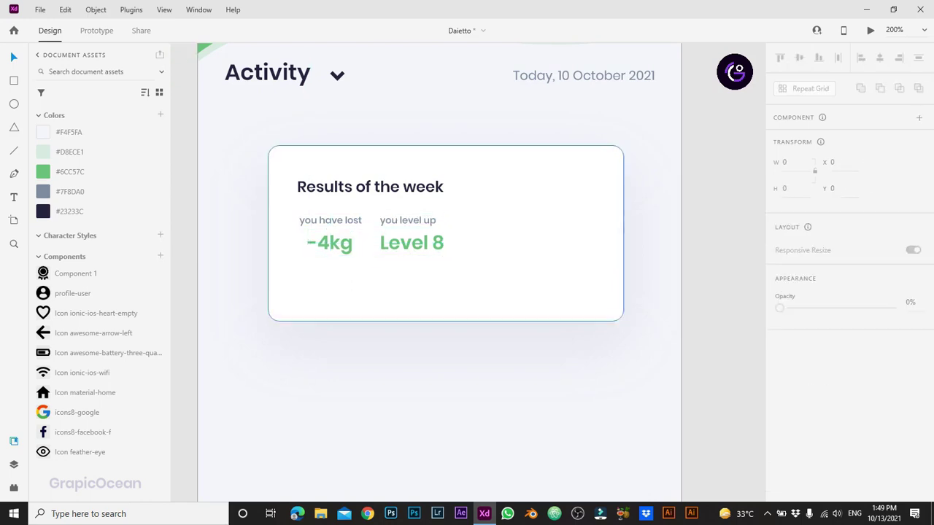
{"action": "left_click", "coordinate": [370, 187]}
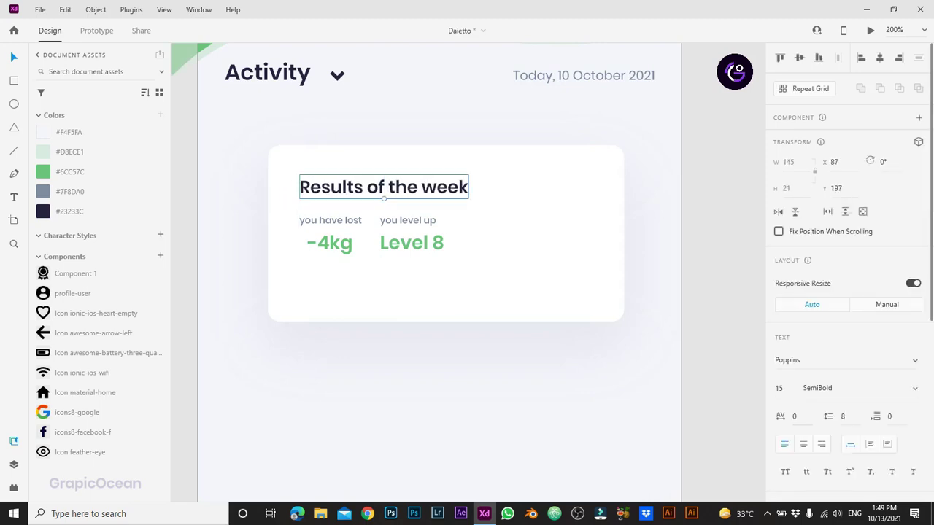
Draw two tiny grey dots in the results card's top-right corner as a menu icon
{"action": "scroll", "coordinate": [494, 143], "scroll_direction": "up", "scroll_amount": 2}
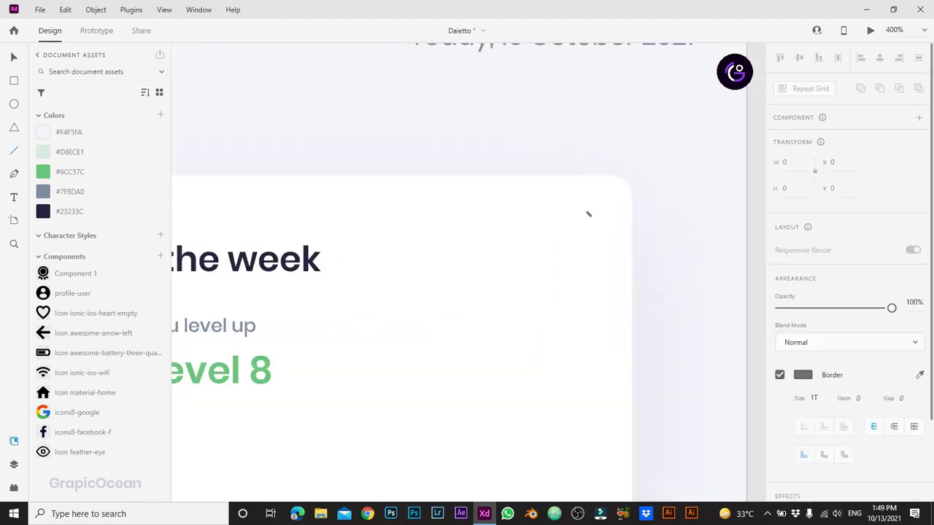
{"action": "mouse_move", "coordinate": [582, 233]}
{"action": "left_mouse_down"}
{"action": "mouse_move", "coordinate": [593, 243]}
{"action": "mouse_move", "coordinate": [573, 238]}
{"action": "left_mouse_up"}
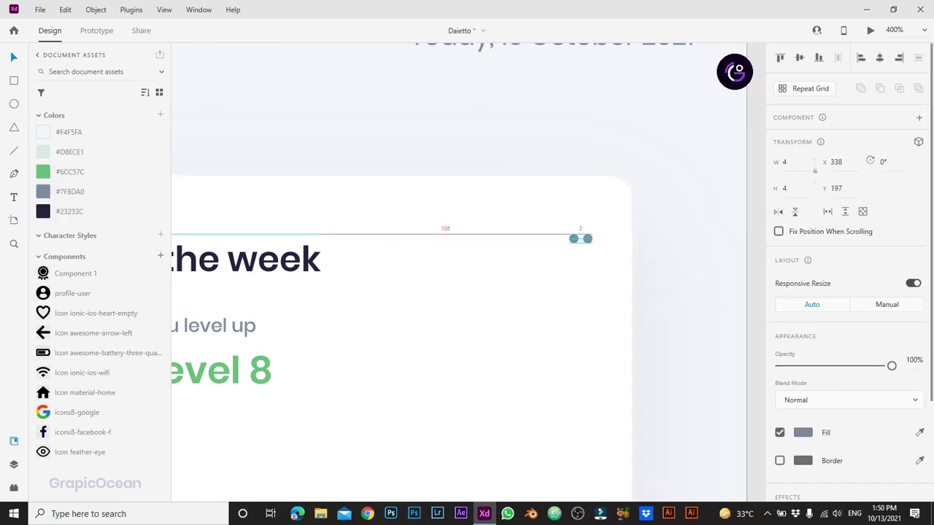
{"action": "key", "text": "Escape"}
{"action": "scroll", "coordinate": [501, 258], "scroll_direction": "down", "scroll_amount": 5}
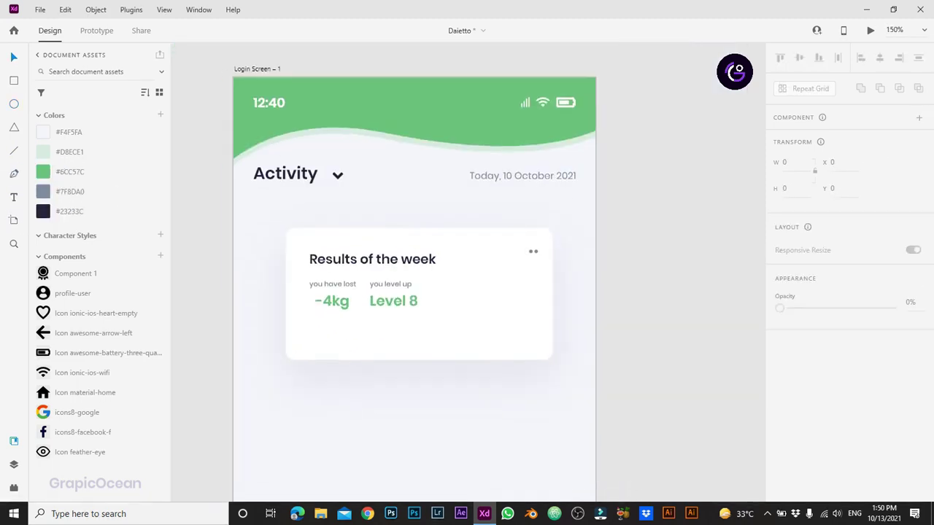
Draw a 64×64 circle on the card's right with no fill and a thick light green #D8ECE1 border
{"action": "left_click_drag", "start_coordinate": [350, 300], "coordinate": [647, 301]}
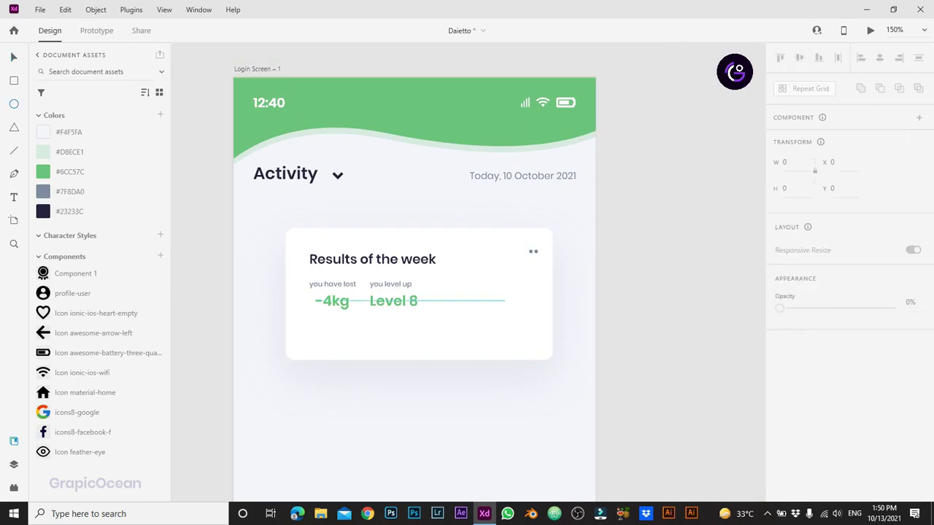
{"action": "left_click_drag", "start_coordinate": [483, 276], "coordinate": [520, 313]}
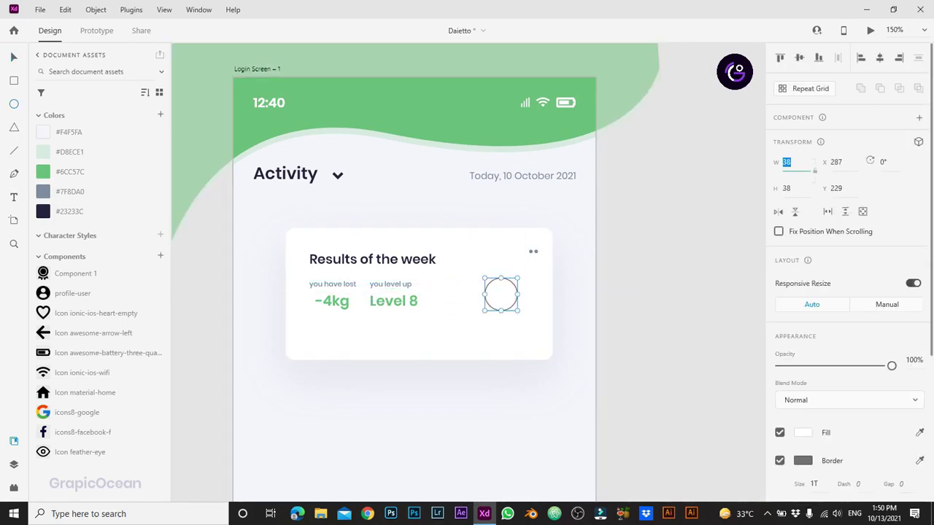
{"action": "type", "text": "64"}
{"action": "key", "text": "Tab"}
{"action": "type", "text": "64"}
{"action": "key", "text": "Return"}
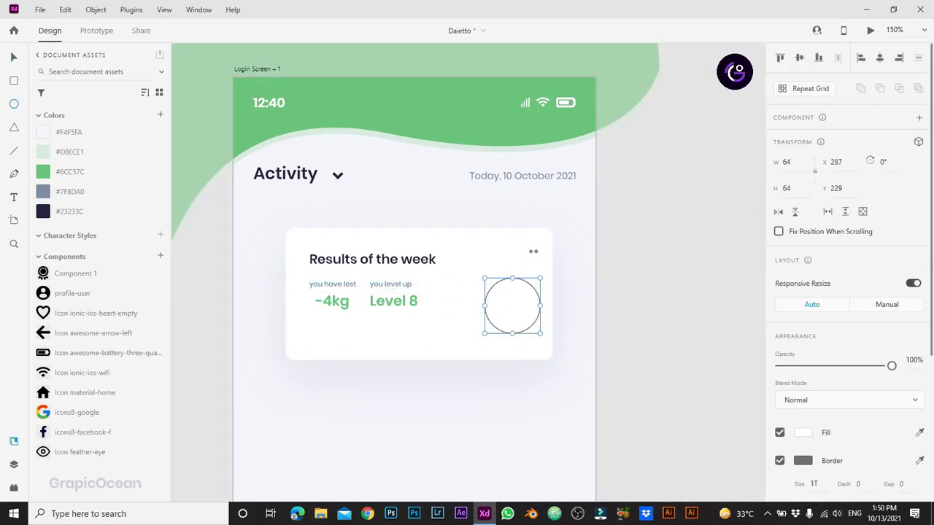
{"action": "left_click", "coordinate": [779, 432]}
{"action": "left_click", "coordinate": [803, 460]}
{"action": "left_click", "coordinate": [696, 483]}
{"action": "left_click", "coordinate": [815, 484]}
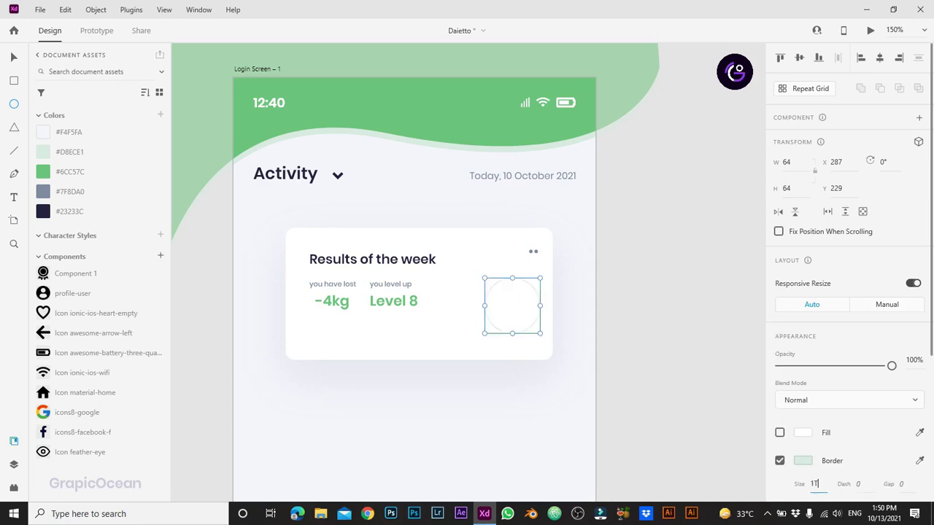
{"action": "type", "text": "20"}
{"action": "scroll", "coordinate": [846, 292], "scroll_direction": "down", "scroll_amount": 5}
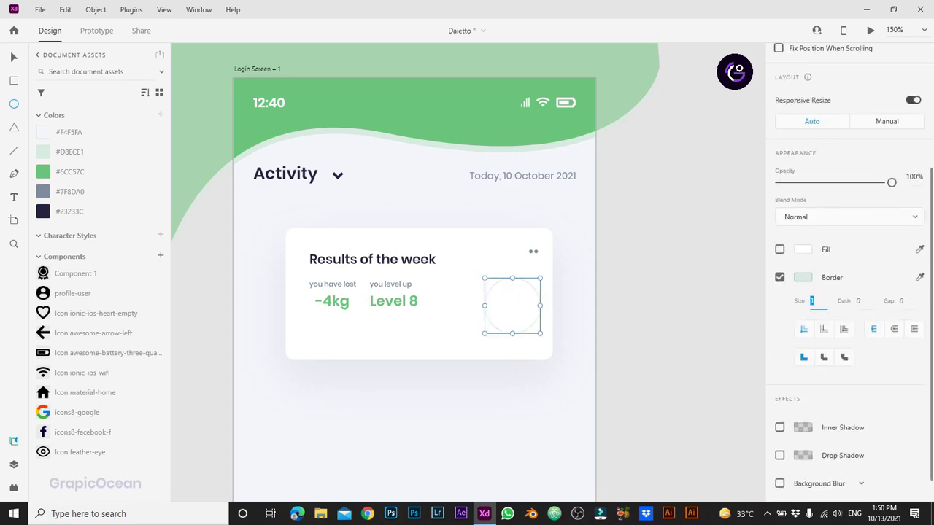
{"action": "key", "text": "Return"}
{"action": "type", "text": "5"}
{"action": "key", "text": "Return"}
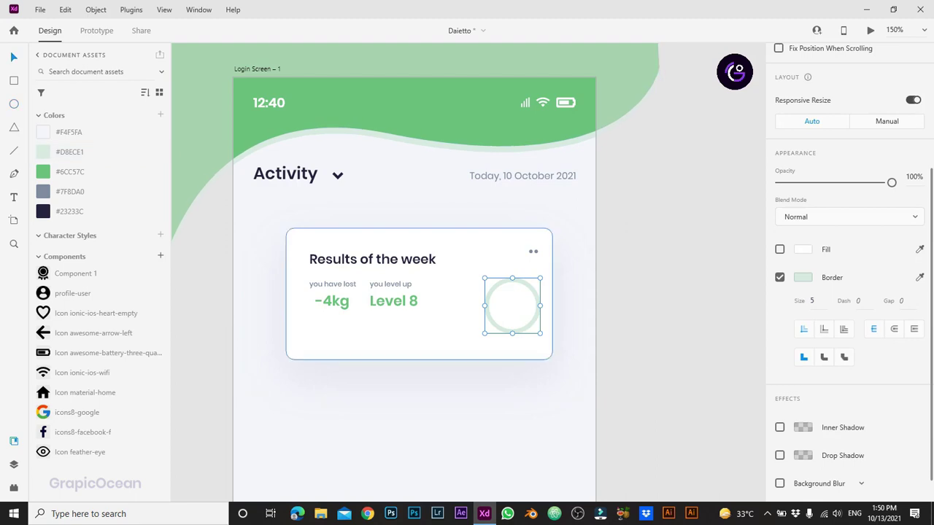
Turn the ring border green with gap 1300 and dash 100 to form a partial arc
{"action": "left_click", "coordinate": [802, 277]}
{"action": "key", "text": "Escape"}
{"action": "left_click", "coordinate": [512, 305]}
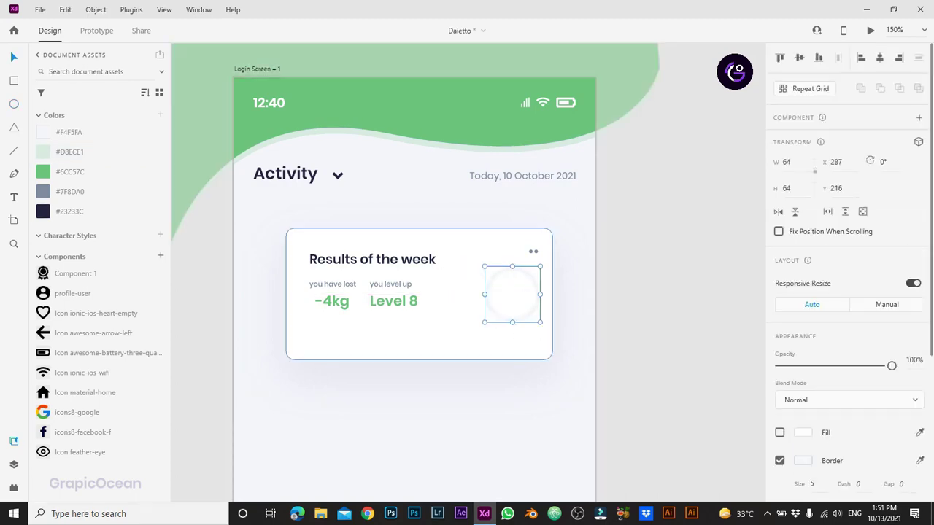
{"action": "left_click", "coordinate": [802, 460]}
{"action": "left_click", "coordinate": [673, 482]}
{"action": "left_click", "coordinate": [901, 484]}
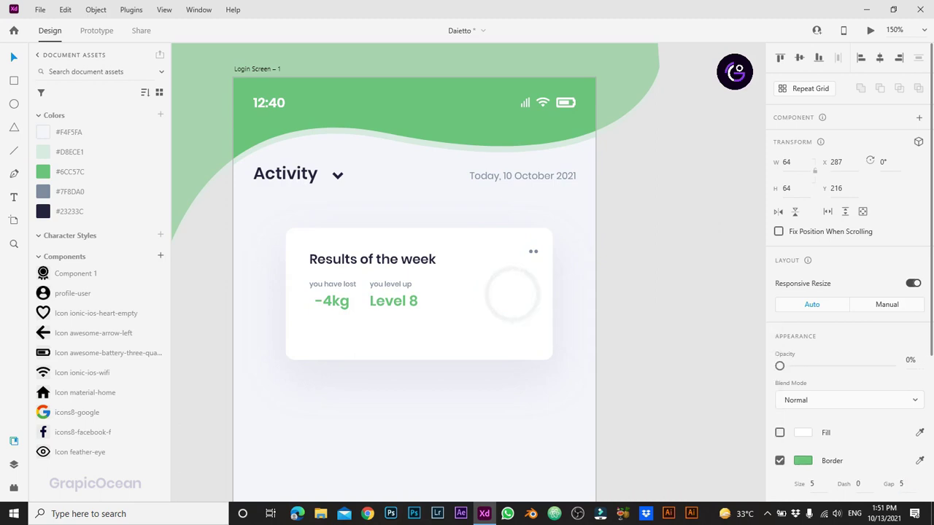
{"action": "type", "text": "00"}
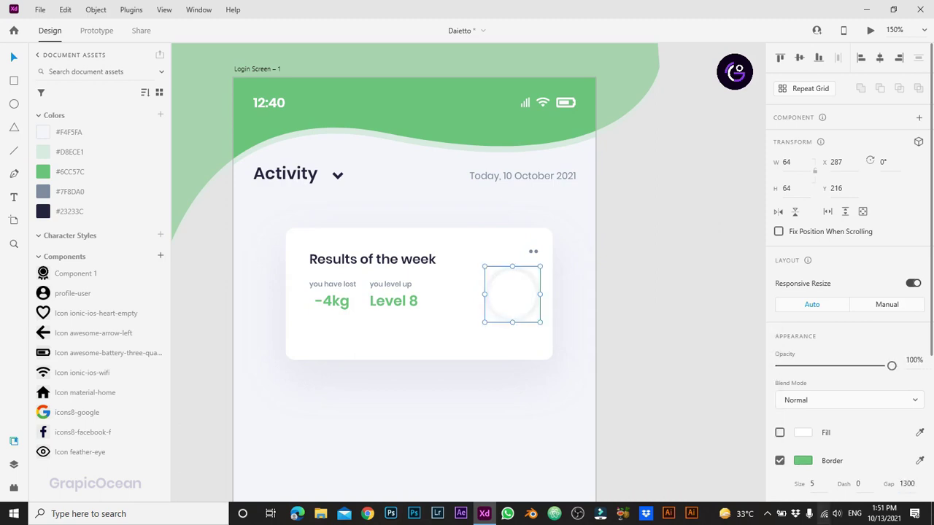
{"action": "key", "text": "shift+Tab"}
{"action": "key", "text": "Return"}
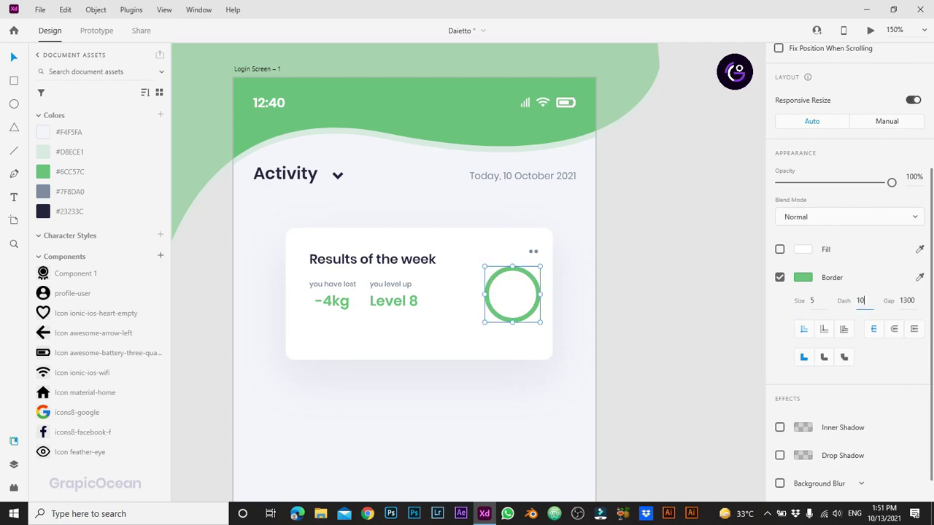
{"action": "type", "text": "0"}
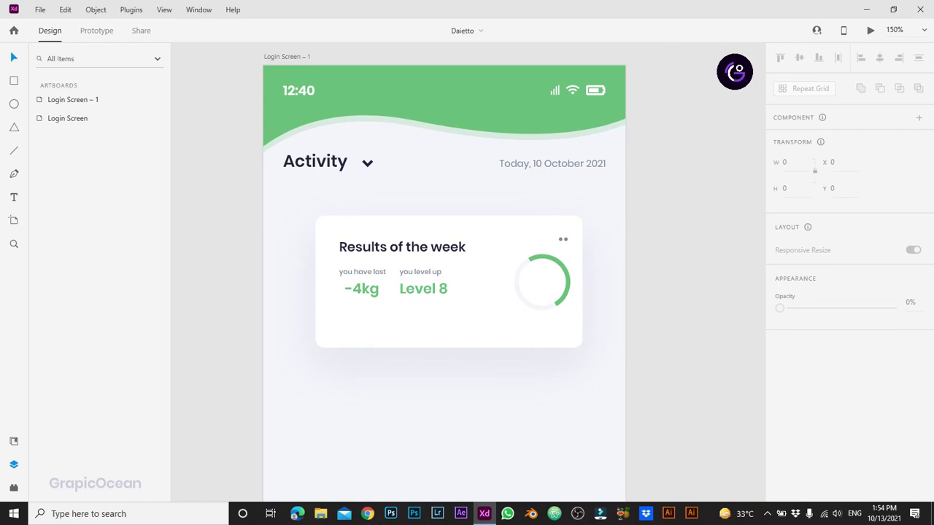
Place a copy of the -4kg text in the ring's centre and change it to '520 Kcal'
{"action": "left_click", "coordinate": [361, 288]}
{"action": "left_click_drag", "start_coordinate": [361, 288], "coordinate": [534, 288]}
{"action": "double_click", "coordinate": [534, 289]}
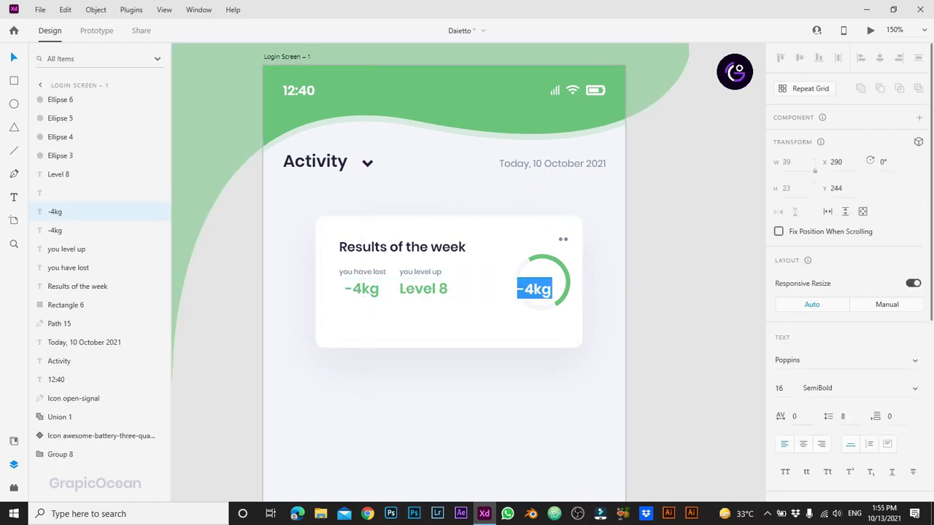
{"action": "type", "text": "520 Kcal"}
{"action": "key", "text": "Escape"}
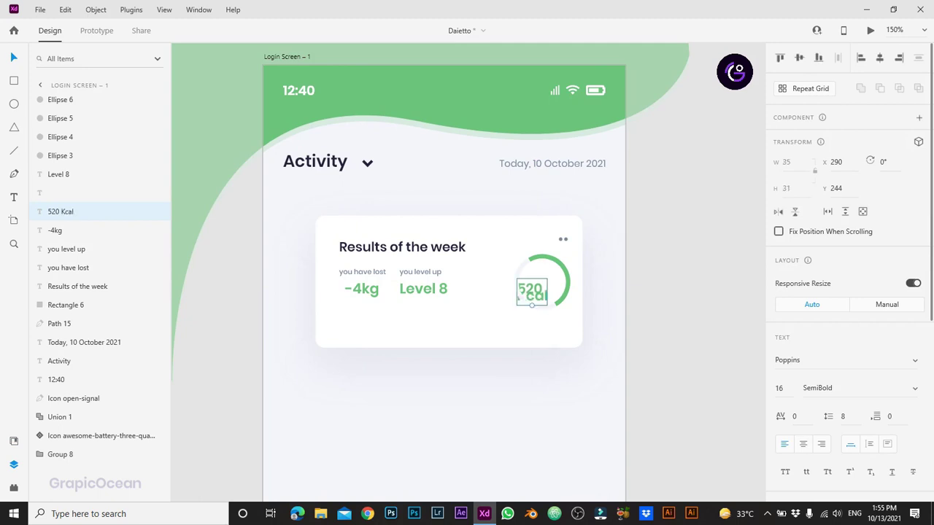
{"action": "left_click_drag", "start_coordinate": [531, 296], "coordinate": [541, 288]}
Set the 520 Kcal text to 14 pt, adjust its line spacing, and give it a dark fill
{"action": "type", "text": "4"}
{"action": "key", "text": "Return"}
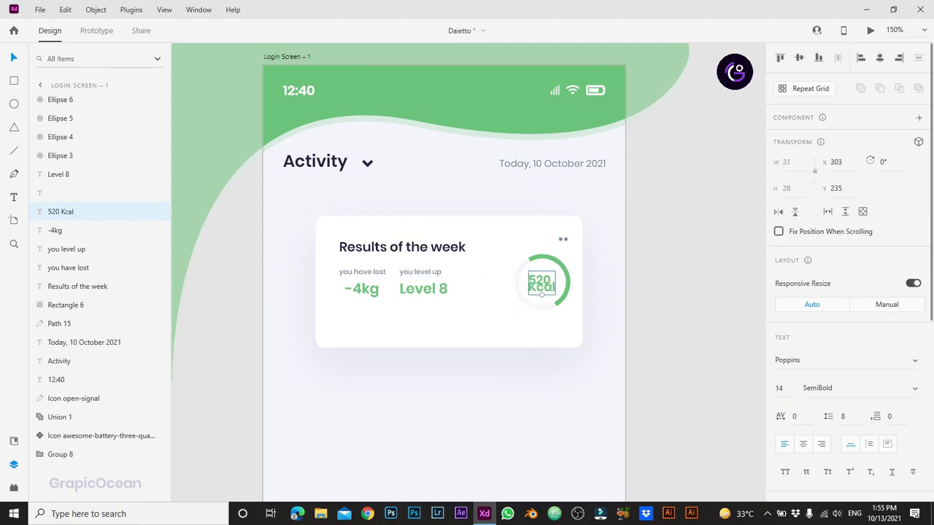
{"action": "left_click", "coordinate": [843, 416]}
{"action": "left_click", "coordinate": [845, 416]}
{"action": "type", "text": "15"}
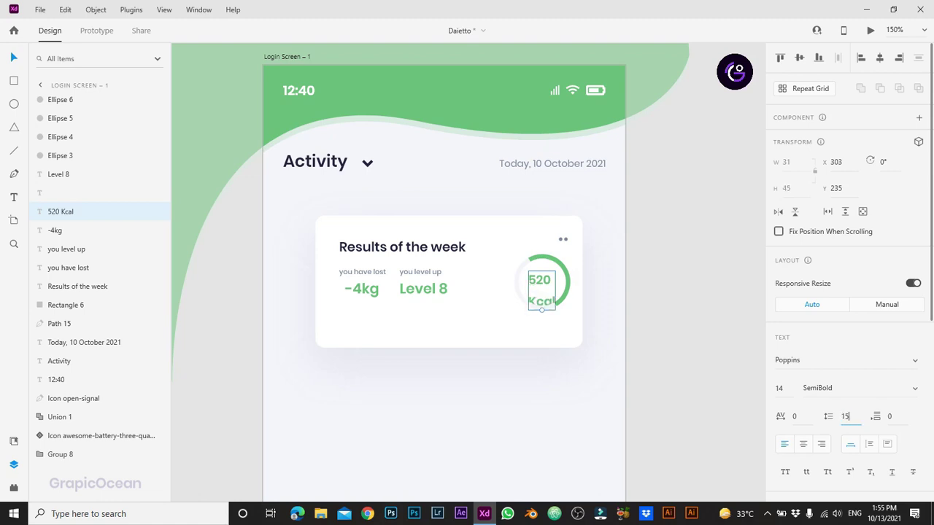
{"action": "scroll", "coordinate": [847, 291], "scroll_direction": "down", "scroll_amount": 5}
{"action": "left_click", "coordinate": [798, 416]}
{"action": "left_click", "coordinate": [666, 482]}
{"action": "key", "text": "Escape"}
Group the progress ring's two circles together
{"action": "scroll", "coordinate": [540, 262], "scroll_direction": "up", "scroll_amount": 2}
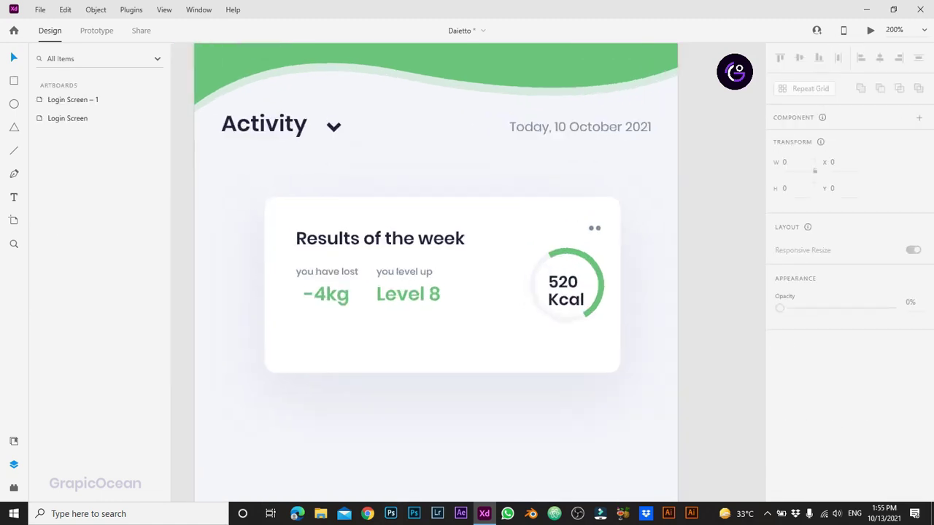
{"action": "scroll", "coordinate": [540, 262], "scroll_direction": "up", "scroll_amount": 2}
{"action": "key", "text": "ctrl+z"}
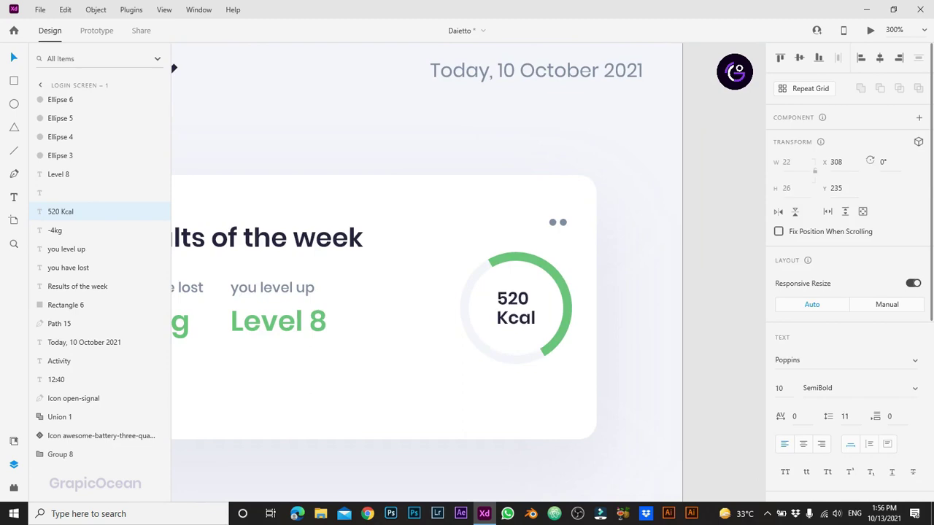
{"action": "key", "text": "ctrl+z"}
{"action": "key", "text": "ctrl+z"}
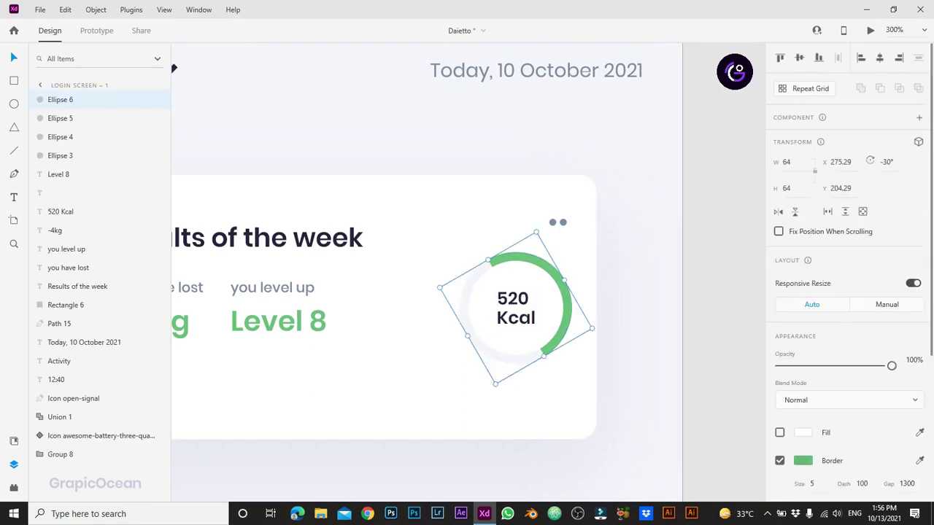
{"action": "key", "text": "ctrl+z"}
{"action": "key", "text": "ctrl+z"}
{"action": "key", "text": "ctrl+z"}
{"action": "key", "text": "ctrl+z"}
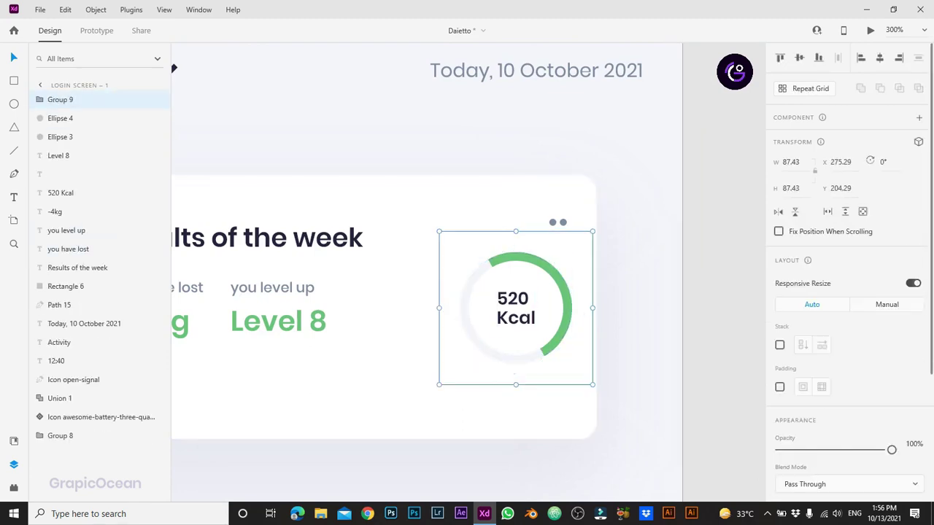
{"action": "key", "text": "ctrl+z"}
{"action": "key", "text": "ctrl+z"}
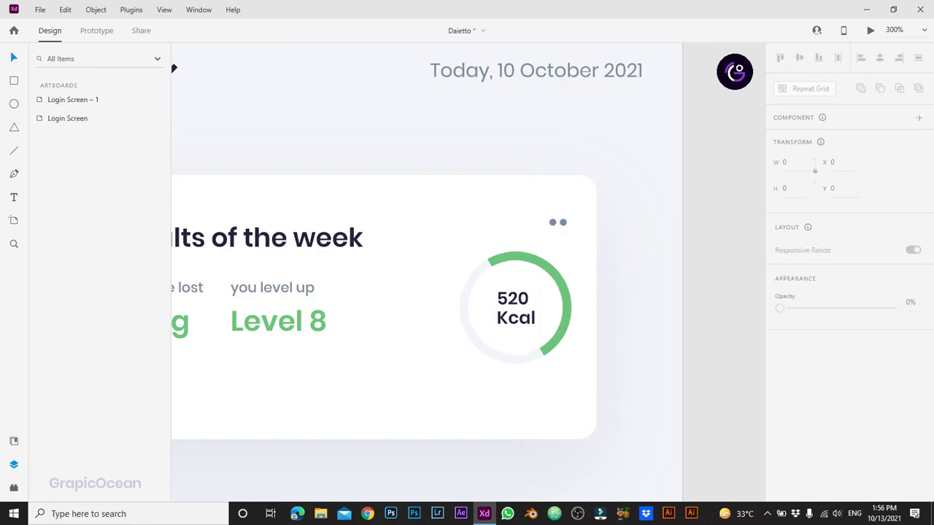
{"action": "key", "text": "ctrl+z"}
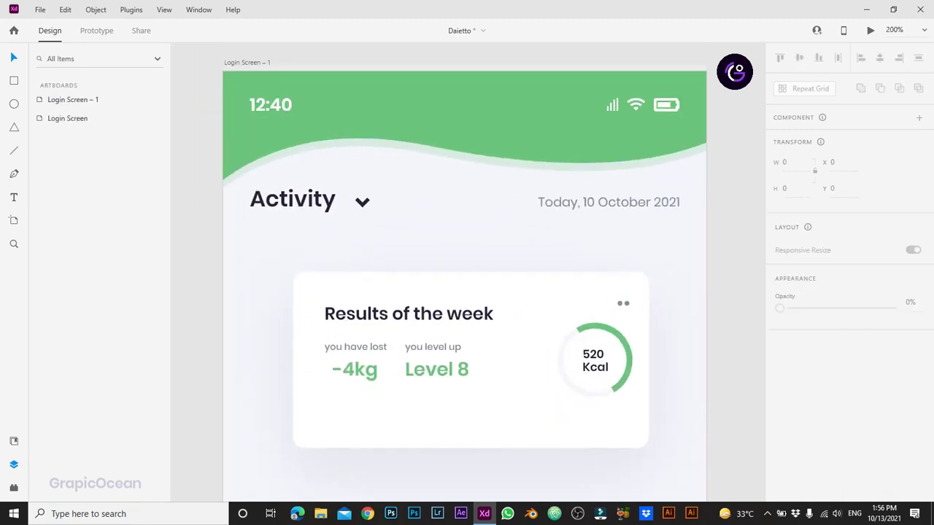
Add guides above and below the stats and group Level 8 with its 'you level up' label
{"action": "left_click_drag", "start_coordinate": [549, 70], "coordinate": [548, 324]}
{"action": "left_click_drag", "start_coordinate": [533, 70], "coordinate": [530, 397]}
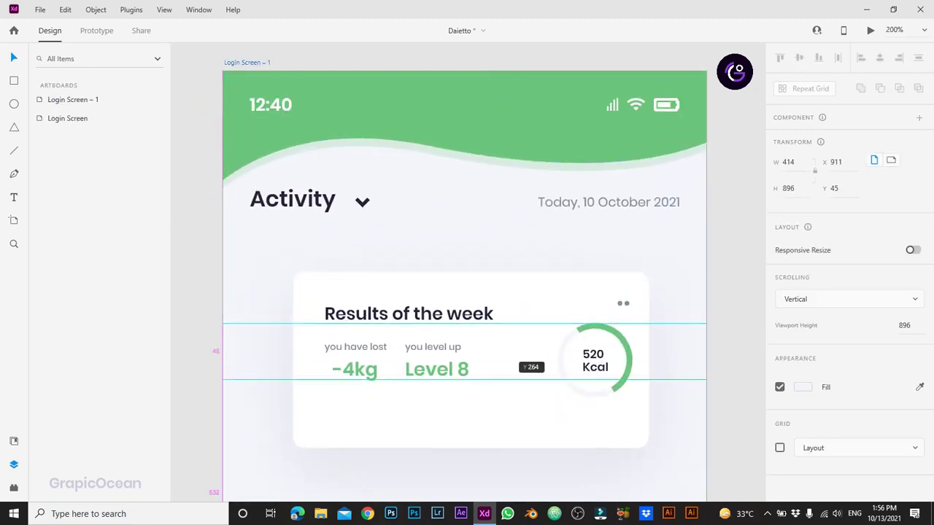
{"action": "scroll", "coordinate": [356, 343], "scroll_direction": "down", "scroll_amount": 2}
{"action": "left_click", "coordinate": [356, 308]}
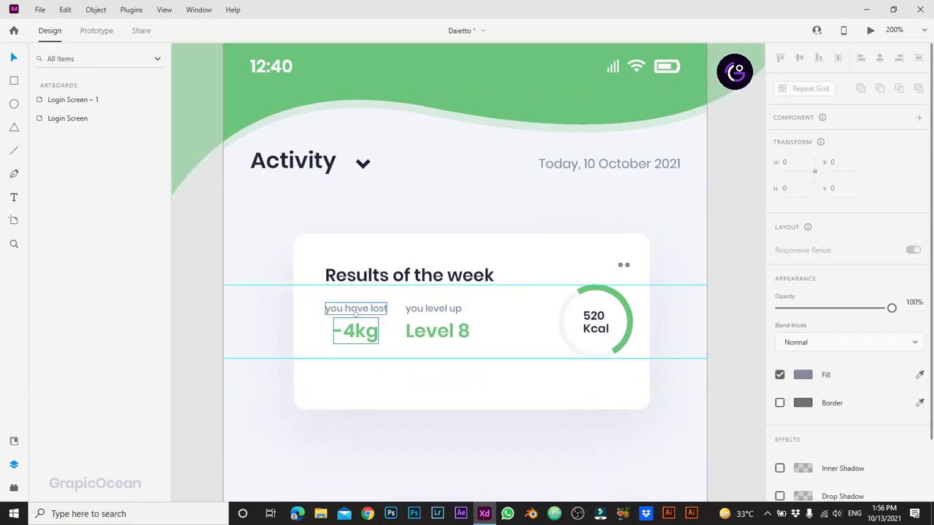
{"action": "left_click", "coordinate": [433, 308]}
{"action": "left_click", "coordinate": [437, 331], "text": "shift"}
{"action": "key", "text": "ctrl+g"}
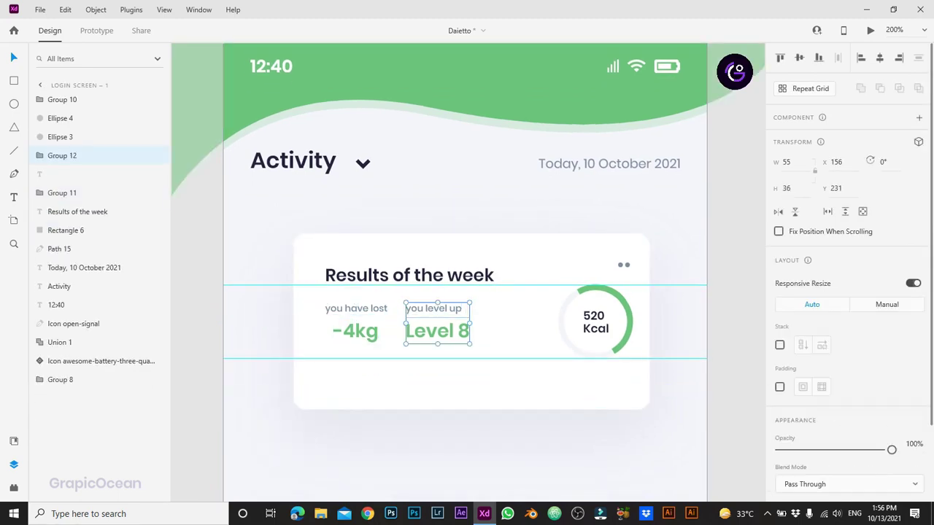
Move the Results of the week title and both stat groups down slightly
{"action": "left_click", "coordinate": [355, 332], "text": "shift"}
{"action": "left_click", "coordinate": [409, 275], "text": "shift"}
{"action": "left_click_drag", "start_coordinate": [408, 275], "coordinate": [409, 292]}
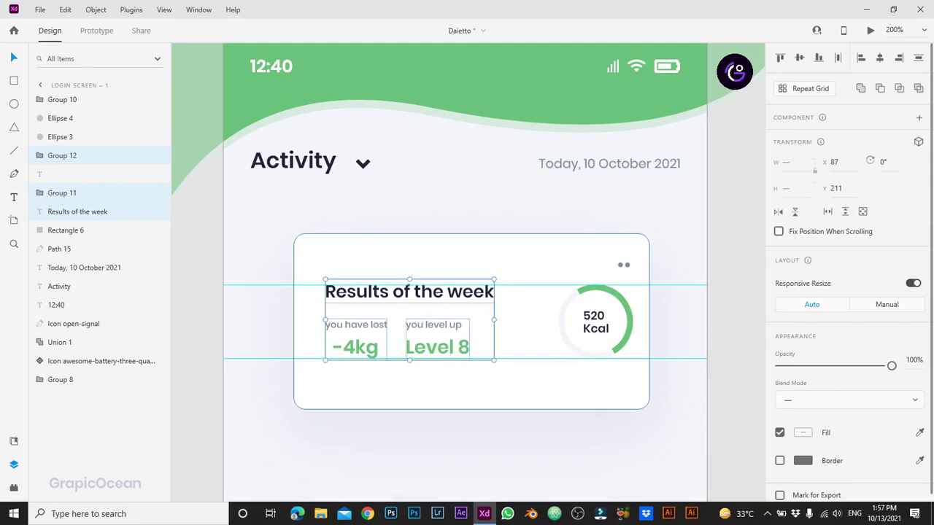
{"action": "key", "text": "Down"}
{"action": "key", "text": "Down"}
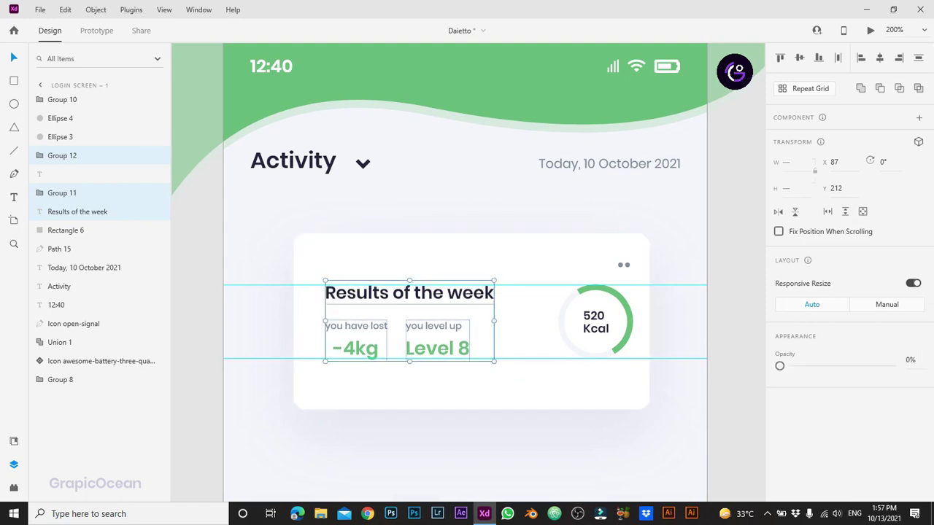
{"action": "key", "text": "Escape"}
Shift the Kcal ring group, both stat groups and the title up about 16 px
{"action": "left_click", "coordinate": [60, 118]}
{"action": "left_click", "coordinate": [60, 137], "text": "shift"}
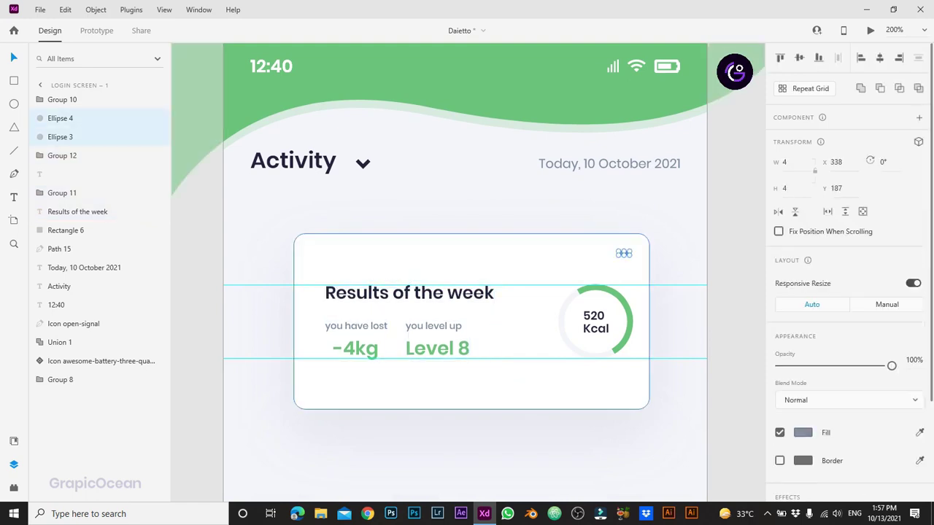
{"action": "left_click", "coordinate": [62, 99]}
{"action": "left_click", "coordinate": [62, 155], "text": "ctrl"}
{"action": "left_click", "coordinate": [62, 192], "text": "ctrl"}
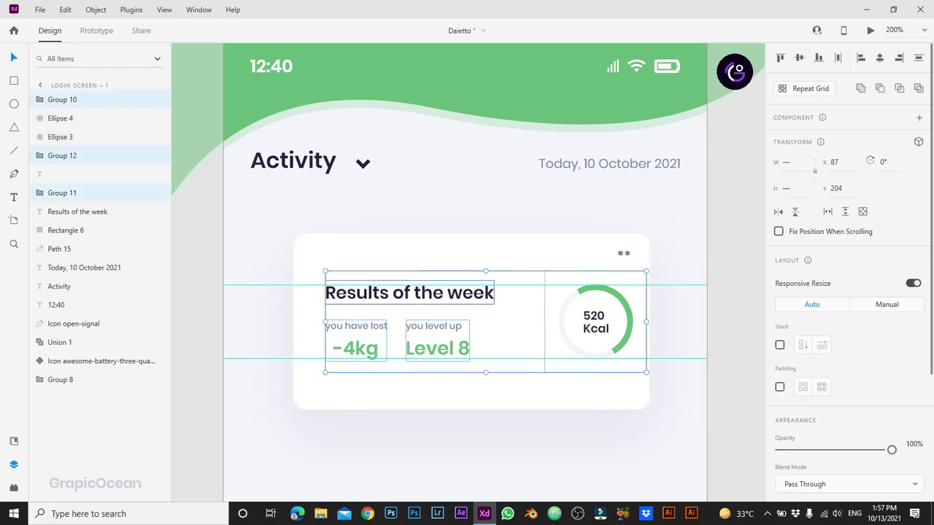
{"action": "left_click", "coordinate": [77, 212], "text": "ctrl"}
{"action": "key", "text": "shift+Up"}
{"action": "key", "text": "Escape"}
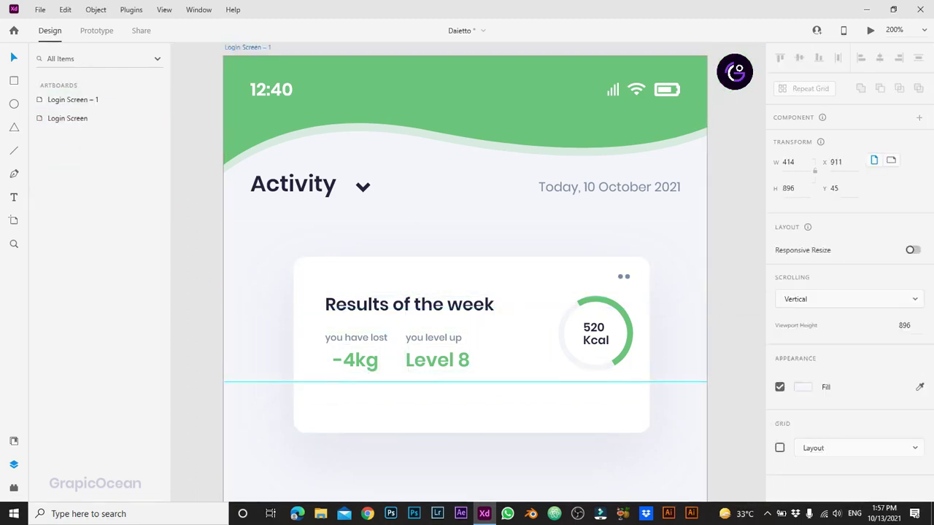
Copy the title below the stats and start typing the 'Never give up' line
{"action": "key", "text": "ctrl+minus"}
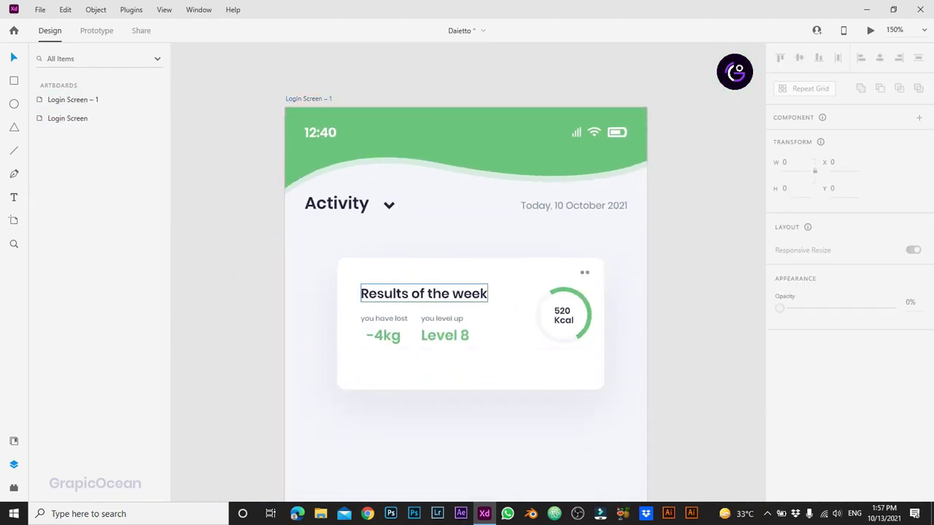
{"action": "left_click_drag", "start_coordinate": [423, 293], "coordinate": [423, 368]}
{"action": "type", "text": "Never give up, know more"}
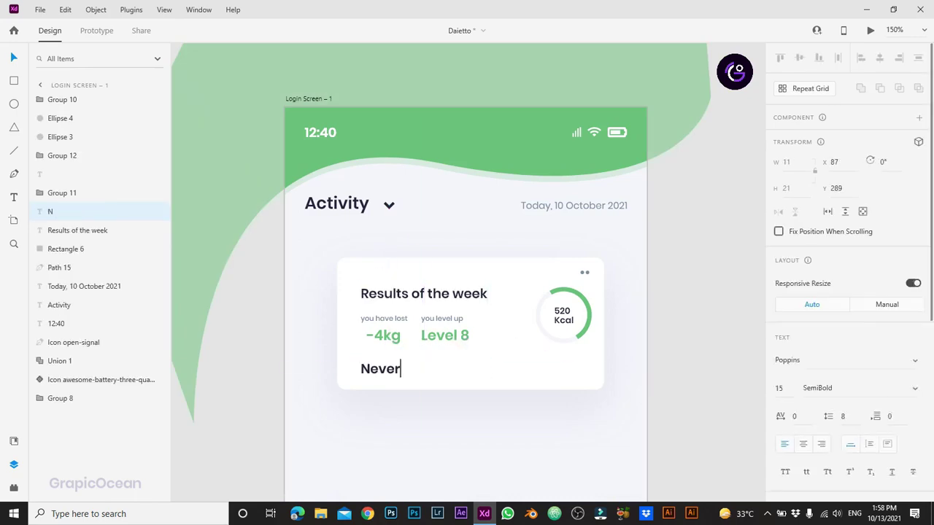
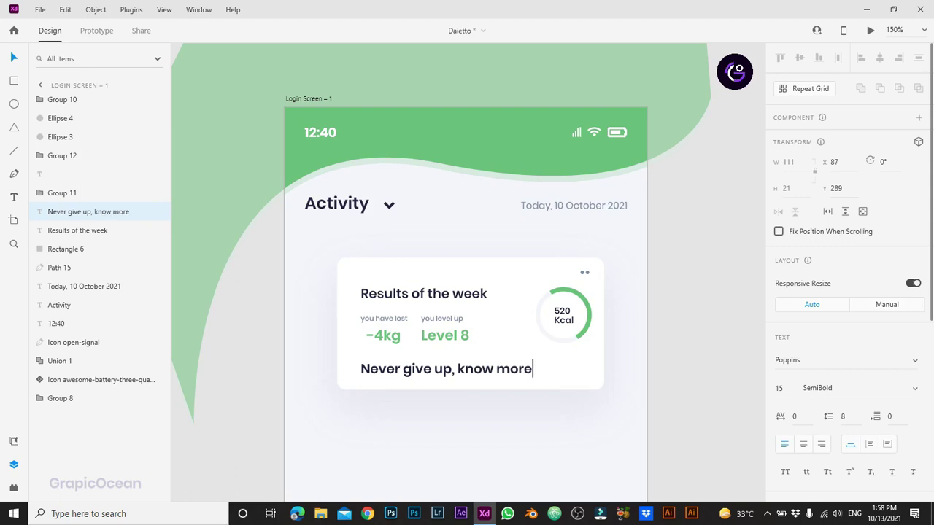
Set the tagline to size 9 and move it to the card's bottom-right
{"action": "key", "text": "Escape"}
{"action": "type", "text": "9"}
{"action": "left_click_drag", "start_coordinate": [411, 369], "coordinate": [538, 375]}
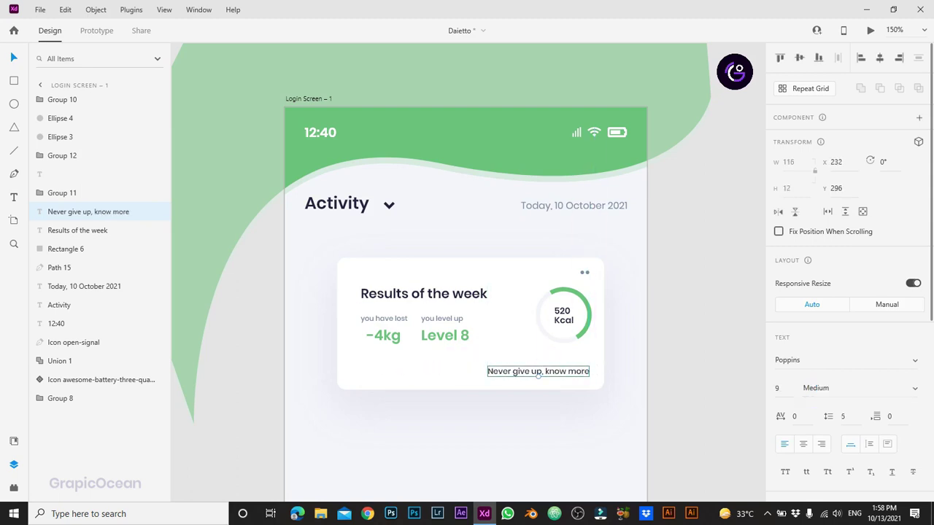
Colour 'Never give up,' grey and 'know more' green using the saved Document Assets swatches
{"action": "double_click", "coordinate": [539, 370]}
{"action": "left_click_drag", "start_coordinate": [544, 371], "coordinate": [487, 371]}
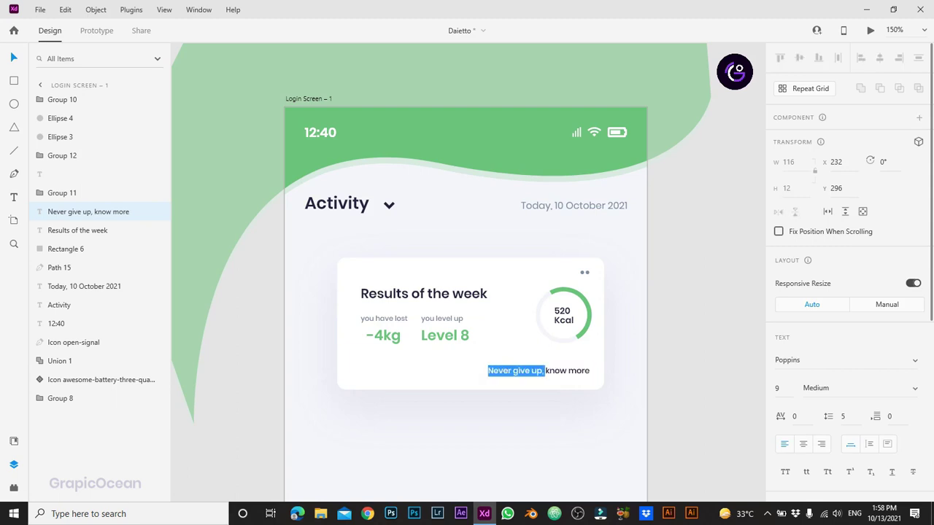
{"action": "key", "text": "Escape"}
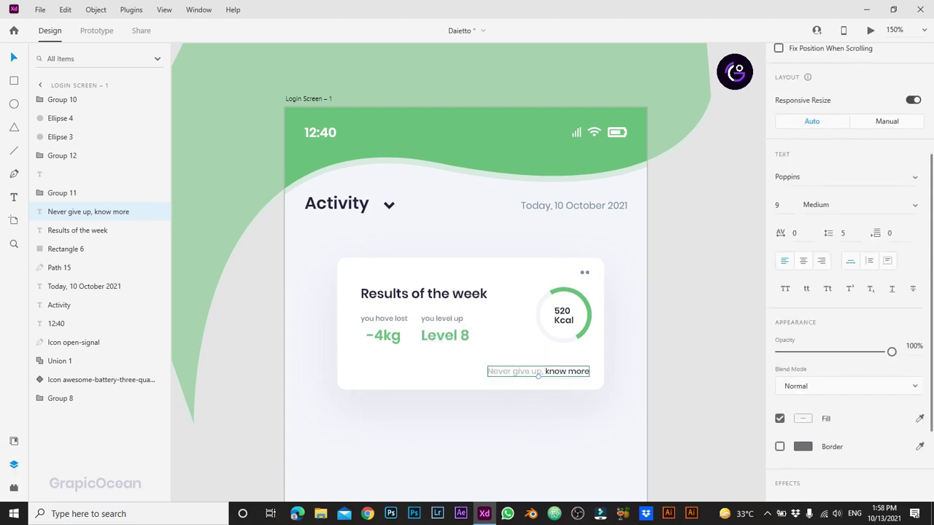
{"action": "key", "text": "ctrl+shift+y"}
{"action": "double_click", "coordinate": [538, 371]}
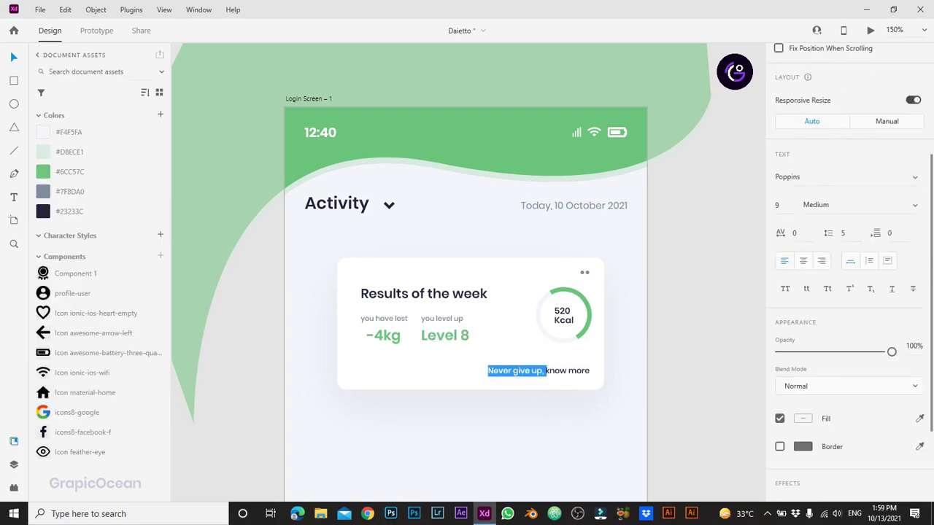
{"action": "left_click", "coordinate": [44, 191]}
{"action": "left_click_drag", "start_coordinate": [544, 371], "coordinate": [583, 371]}
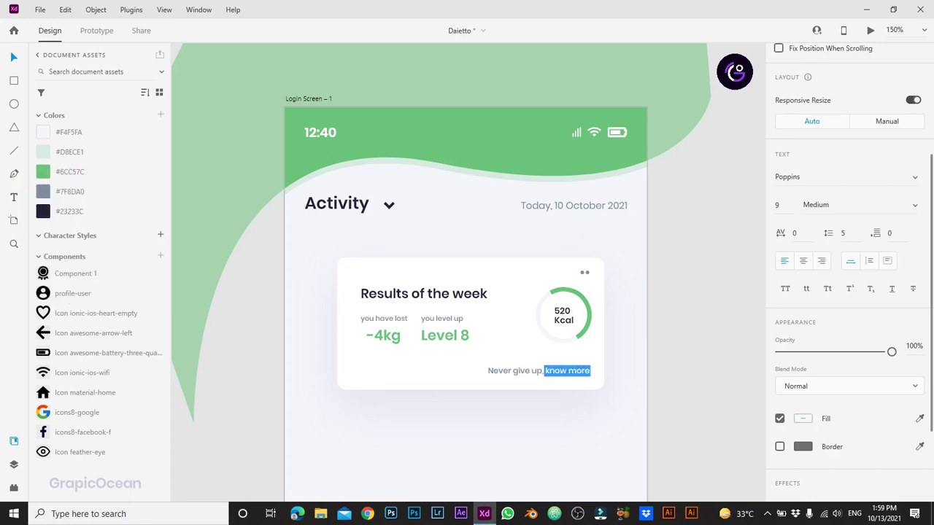
{"action": "left_click", "coordinate": [802, 418]}
{"action": "left_click", "coordinate": [44, 171]}
{"action": "key", "text": "Escape"}
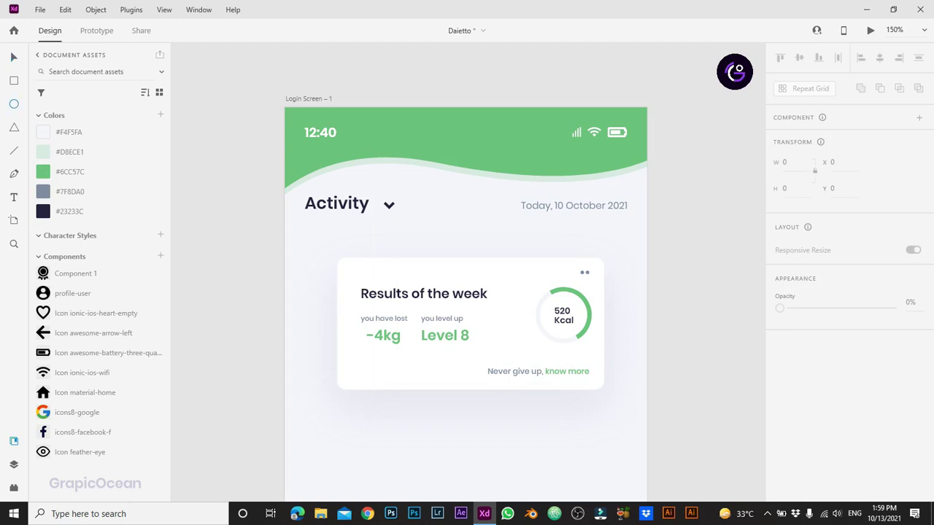
Draw a borderless 34×34 circle at the card's bottom-left corner
{"action": "left_click_drag", "start_coordinate": [337, 372], "coordinate": [362, 398]}
{"action": "double_click", "coordinate": [786, 188]}
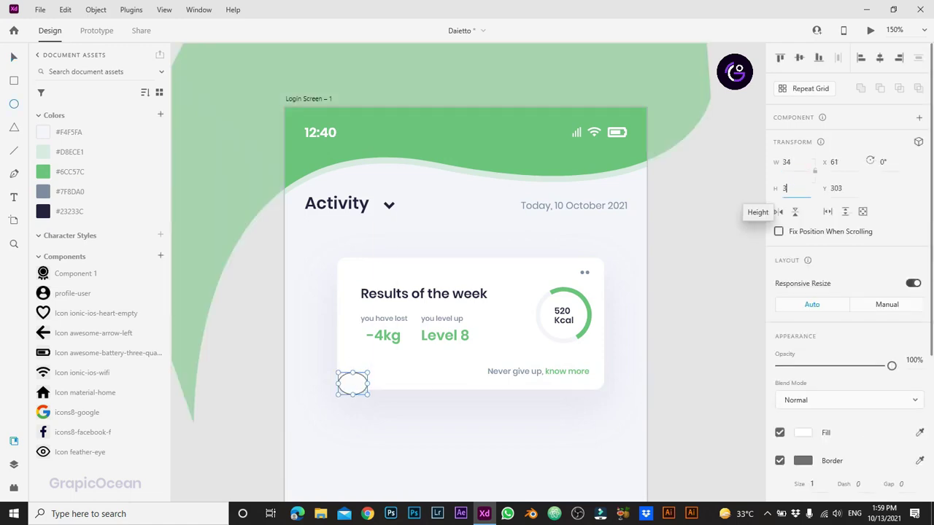
{"action": "type", "text": "34"}
{"action": "key", "text": "Return"}
{"action": "left_click", "coordinate": [779, 460]}
Give the circle a drop shadow in the saved blue-grey at 40% opacity
{"action": "scroll", "coordinate": [846, 291], "scroll_direction": "down", "scroll_amount": 3}
{"action": "left_click", "coordinate": [802, 426]}
{"action": "left_click", "coordinate": [43, 191]}
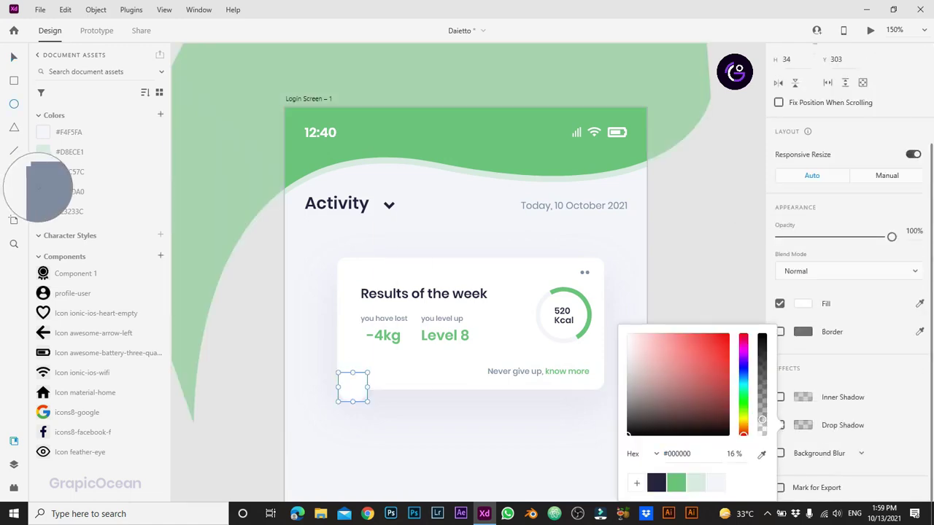
{"action": "key", "text": "Tab"}
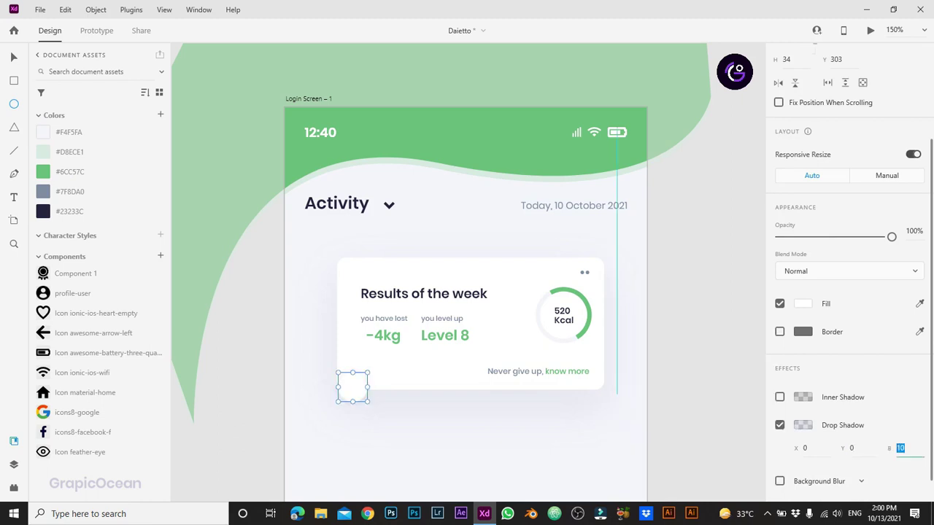
{"action": "key", "text": "shift+Tab"}
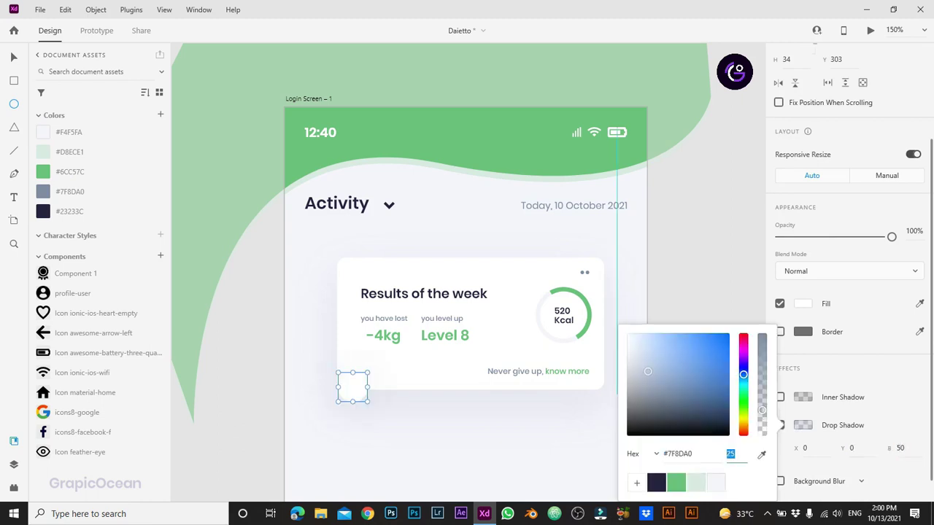
{"action": "key", "text": "Return"}
{"action": "key", "text": "Escape"}
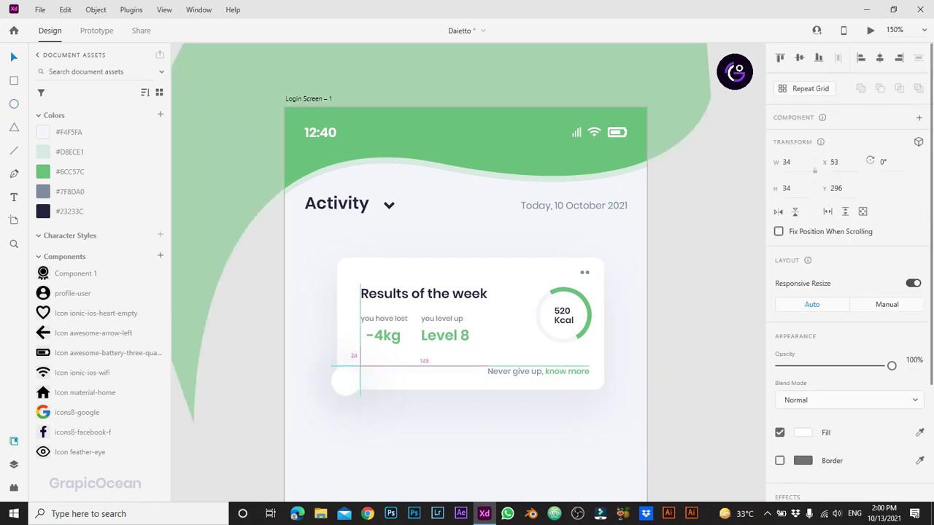
{"action": "key", "text": "Escape"}
Change the circle's shadow to dark navy #23233C at 20% opacity
{"action": "left_click", "coordinate": [345, 381]}
{"action": "left_click", "coordinate": [802, 397]}
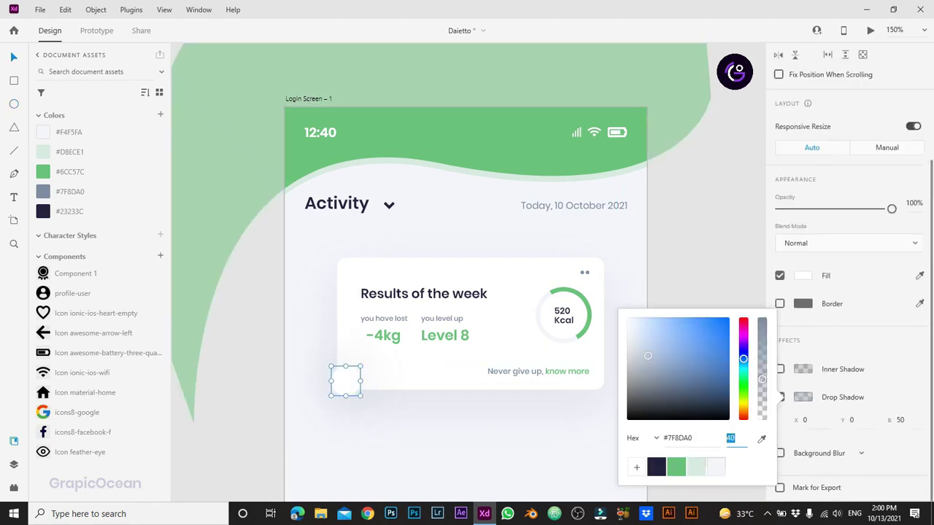
{"action": "type", "text": "70"}
{"action": "key", "text": "Return"}
{"action": "left_click", "coordinate": [656, 467]}
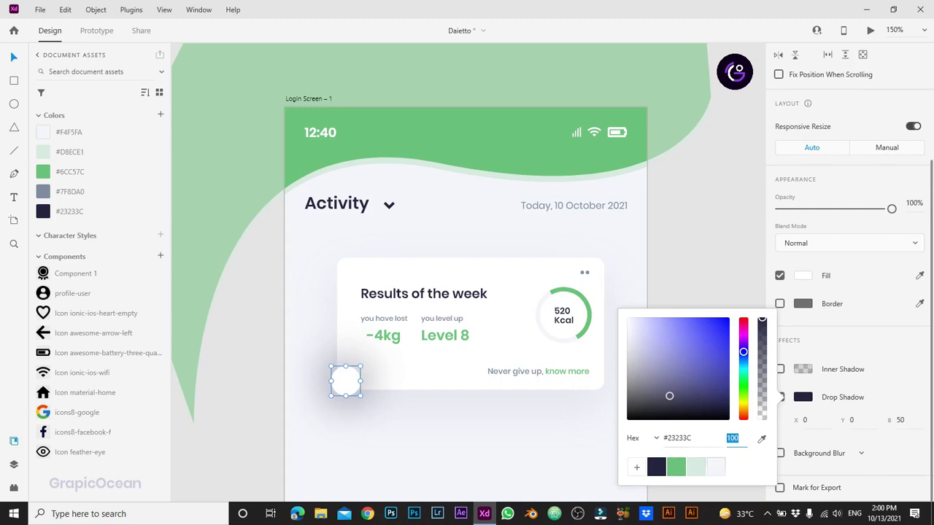
{"action": "type", "text": "20"}
{"action": "key", "text": "Return"}
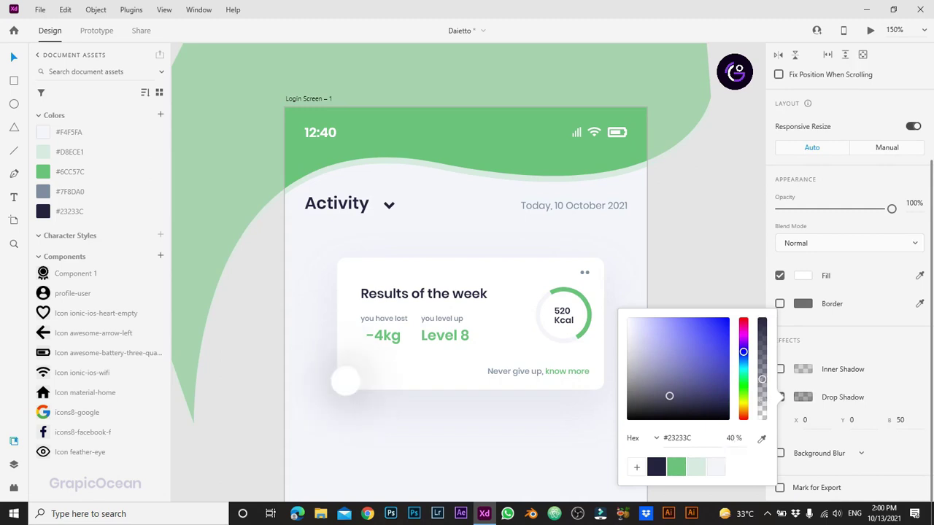
{"action": "key", "text": "Escape"}
Place the arrow-left icon, flip it to point right, and shrink it onto the circle
{"action": "left_click_drag", "start_coordinate": [81, 332], "coordinate": [385, 456]}
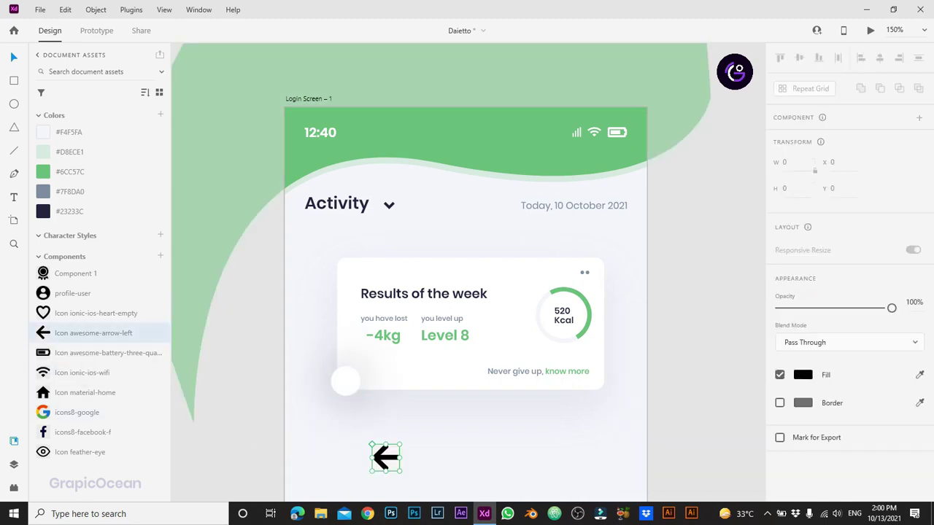
{"action": "right_click", "coordinate": [387, 456]}
{"action": "left_click", "coordinate": [436, 298]}
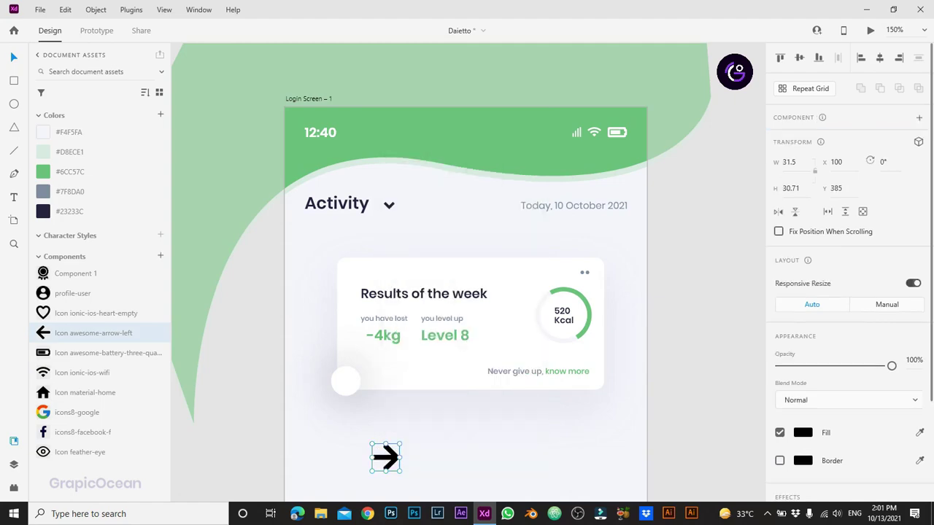
{"action": "left_click_drag", "start_coordinate": [401, 472], "coordinate": [345, 380]}
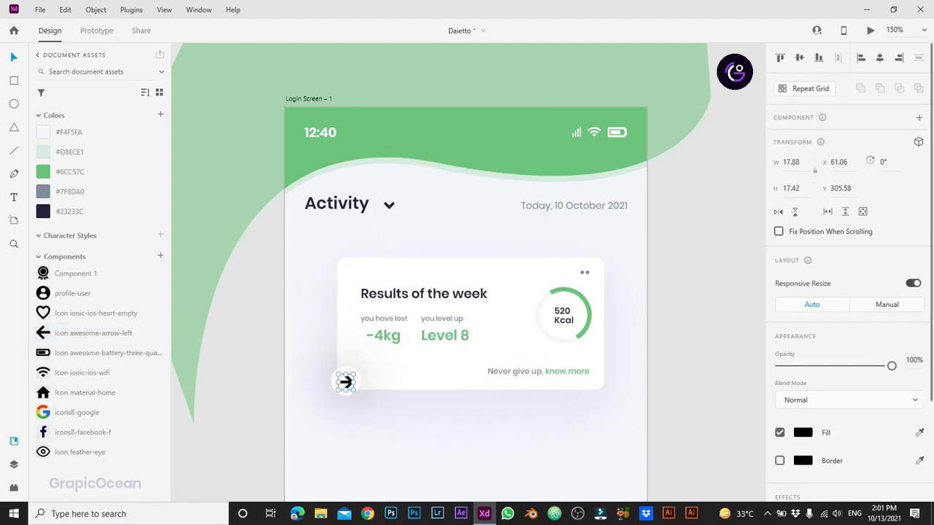
Align the arrow to the circle's centre and check the finished arrow button
{"action": "key", "text": "ctrl+equal"}
{"action": "key", "text": "ctrl+equal"}
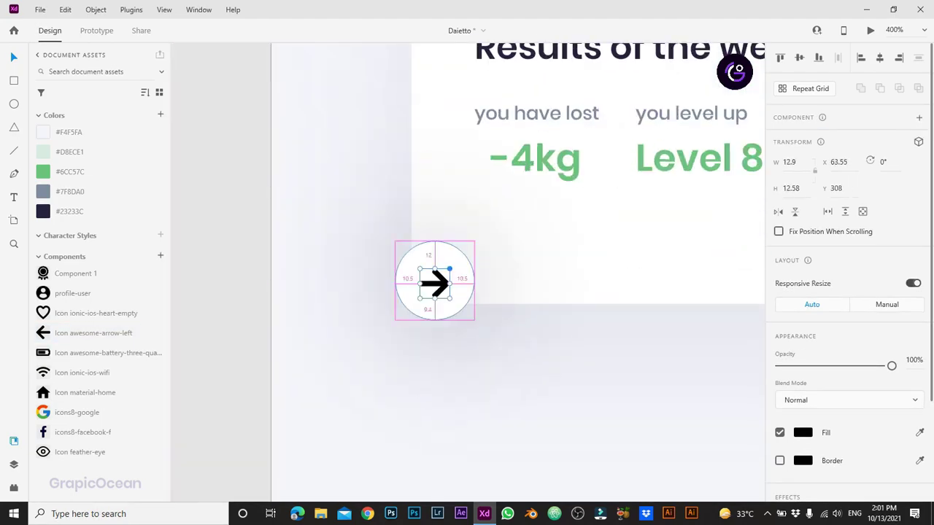
{"action": "left_click", "coordinate": [408, 299], "text": "shift"}
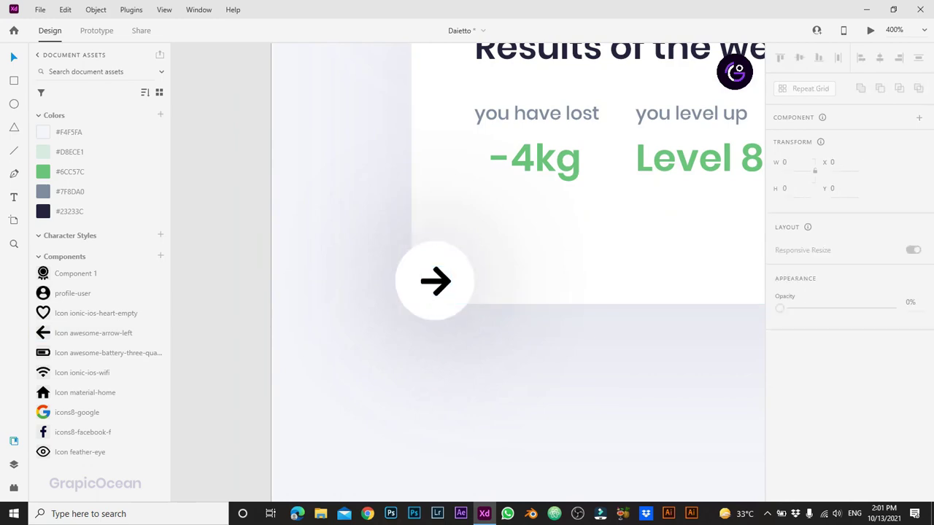
{"action": "key", "text": "Escape"}
{"action": "key", "text": "ctrl+minus"}
{"action": "key", "text": "ctrl+minus"}
{"action": "scroll", "coordinate": [485, 272], "scroll_direction": "left", "scroll_amount": 3}
{"action": "scroll", "coordinate": [485, 272], "scroll_direction": "up", "scroll_amount": 1}
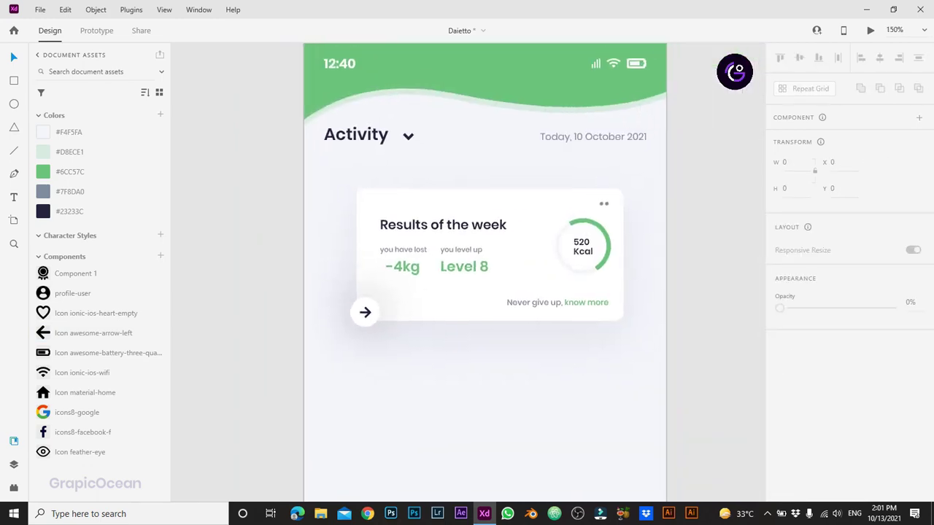
{"action": "left_click", "coordinate": [363, 313]}
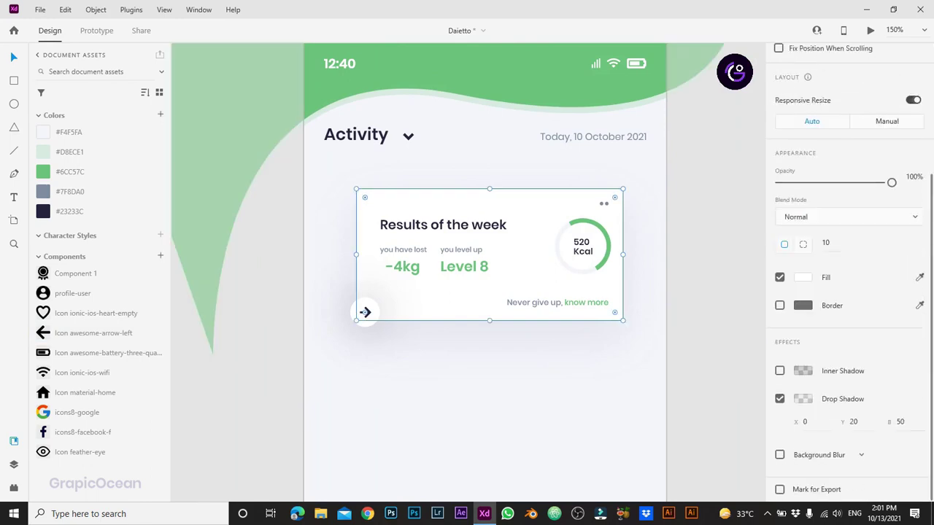
{"action": "double_click", "coordinate": [365, 313]}
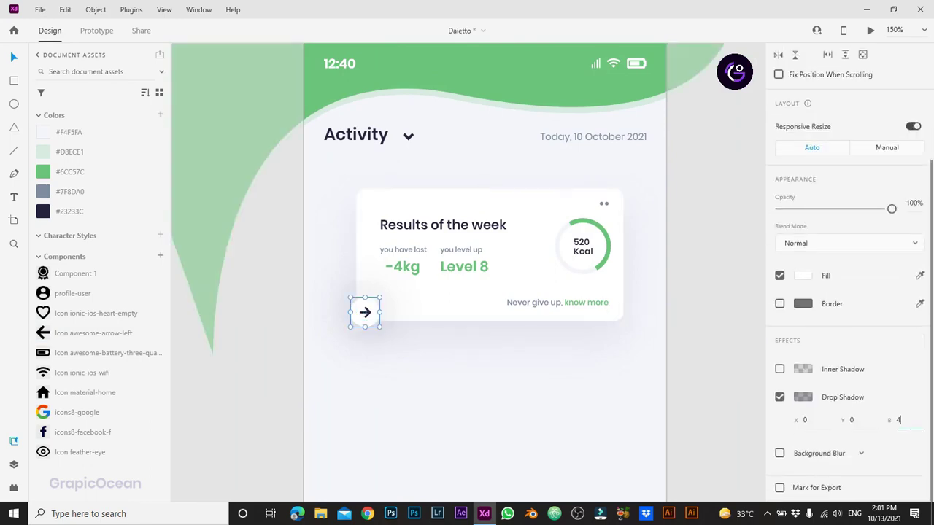
{"action": "key", "text": "Escape"}
{"action": "left_click", "coordinate": [365, 312]}
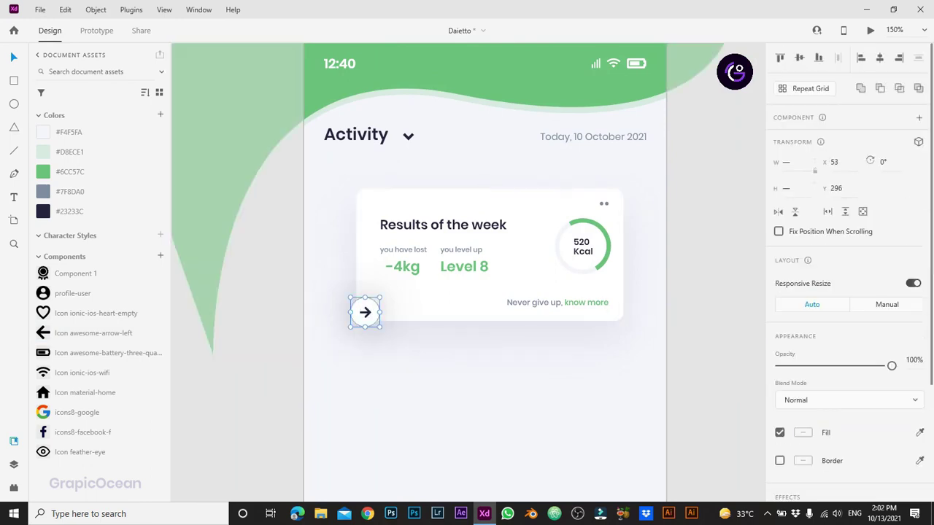
{"action": "key", "text": "Escape"}
Group all elements of the results card and shift it slightly left
{"action": "key", "text": "ctrl+y"}
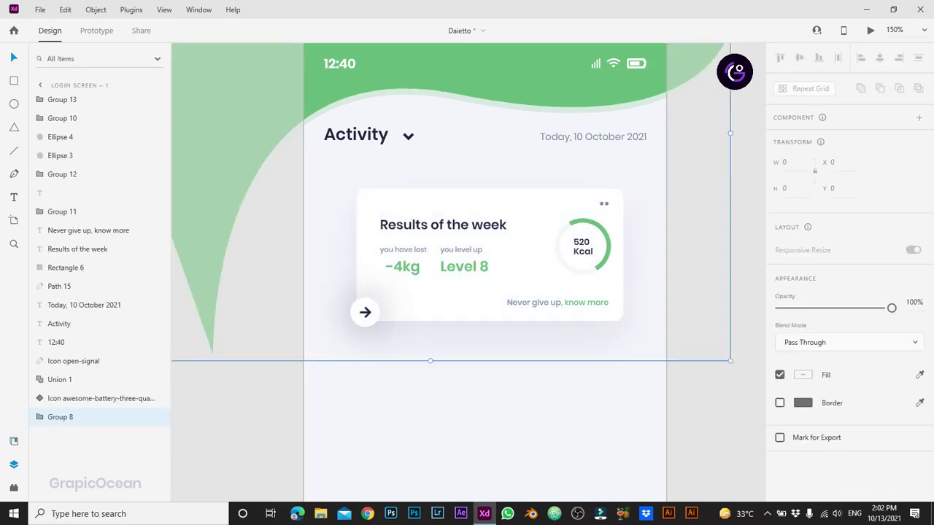
{"action": "left_click_drag", "start_coordinate": [342, 173], "coordinate": [626, 326]}
{"action": "key", "text": "ctrl+g"}
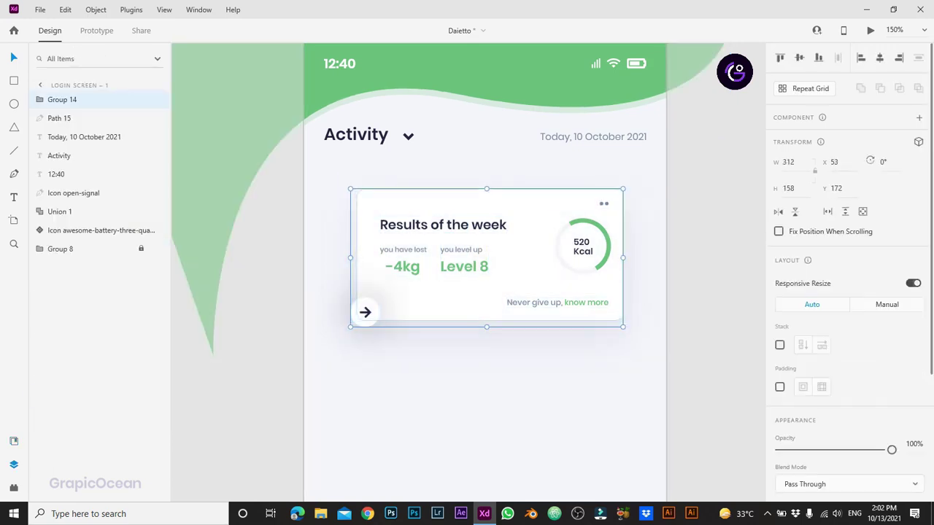
{"action": "left_click_drag", "start_coordinate": [486, 255], "coordinate": [455, 256]}
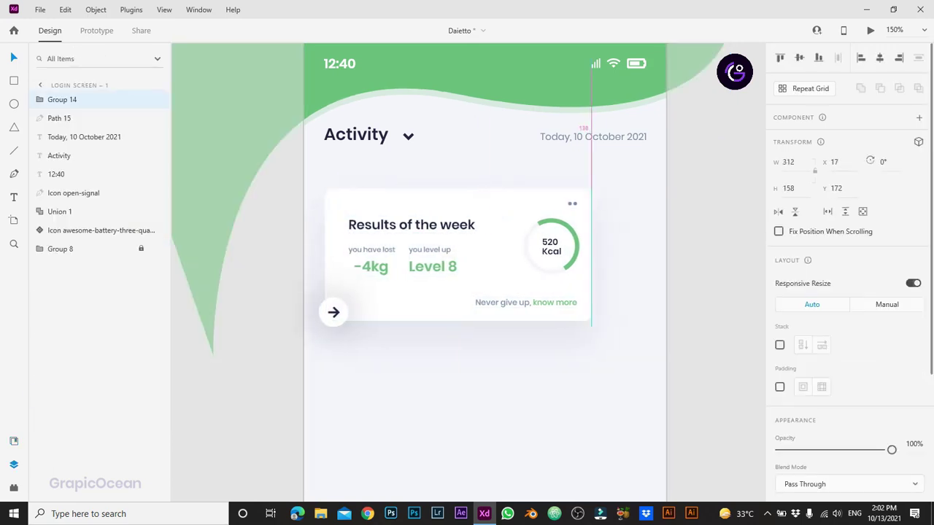
Repeat-grid the card into a second copy with a 13 px gap
{"action": "key", "text": "ctrl+r"}
{"action": "left_click_drag", "start_coordinate": [606, 255], "coordinate": [594, 255]}
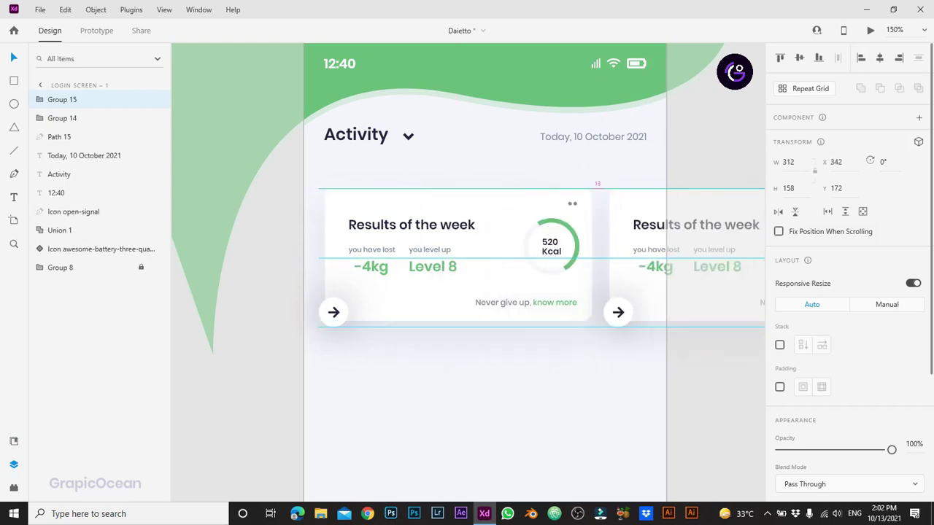
{"action": "key", "text": "Escape"}
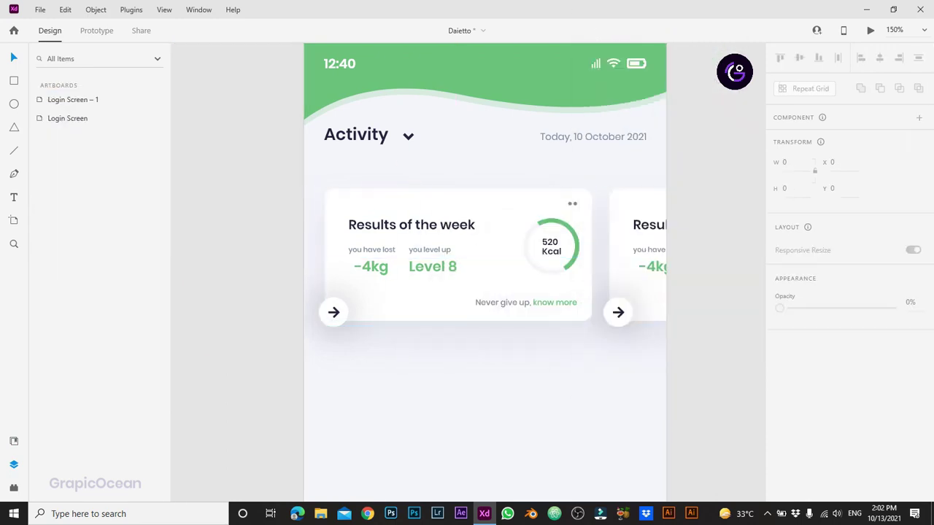
{"action": "scroll", "coordinate": [472, 272], "scroll_direction": "right", "scroll_amount": 1}
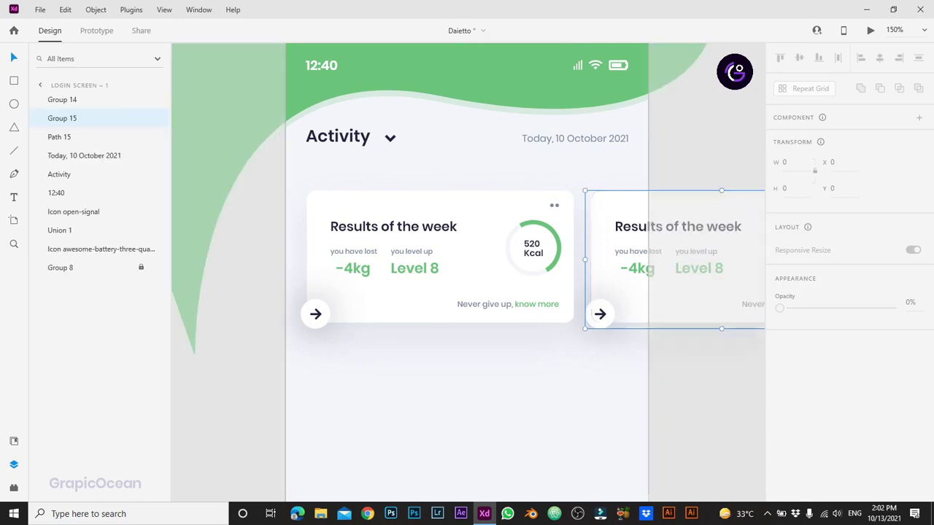
{"action": "key", "text": "ctrl+0"}
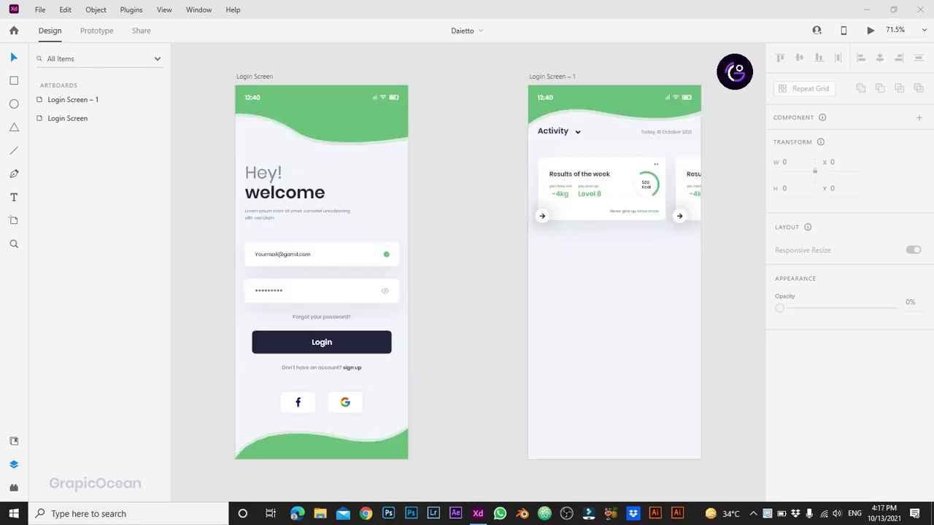
Draw a full-width 414×56 white bar just below the results cards
{"action": "scroll", "coordinate": [467, 277], "scroll_direction": "right", "scroll_amount": 5}
{"action": "scroll", "coordinate": [467, 277], "scroll_direction": "right", "scroll_amount": 2}
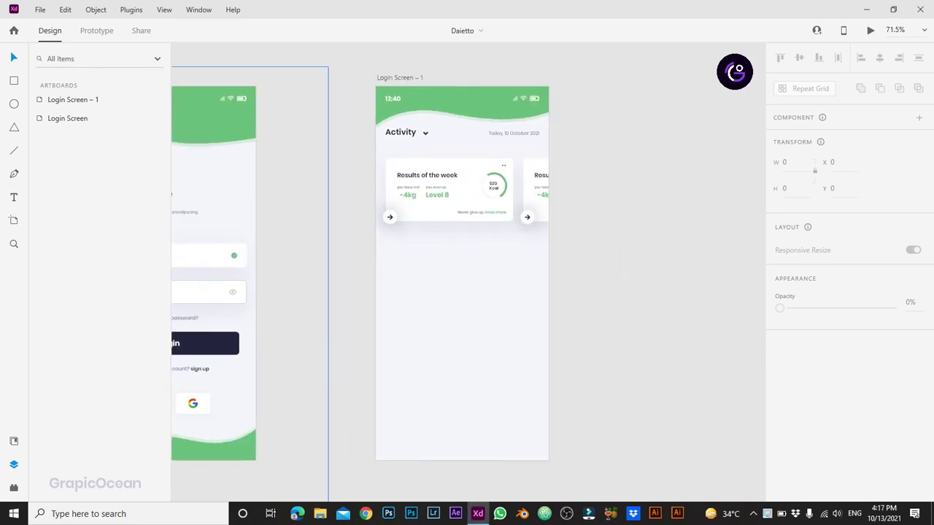
{"action": "left_click_drag", "start_coordinate": [376, 282], "coordinate": [548, 304]}
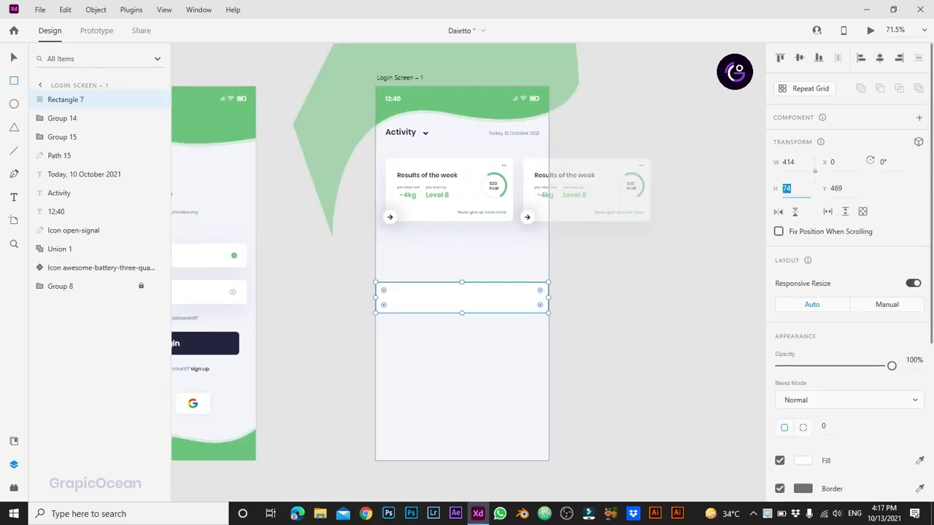
{"action": "left_click_drag", "start_coordinate": [462, 294], "coordinate": [462, 253]}
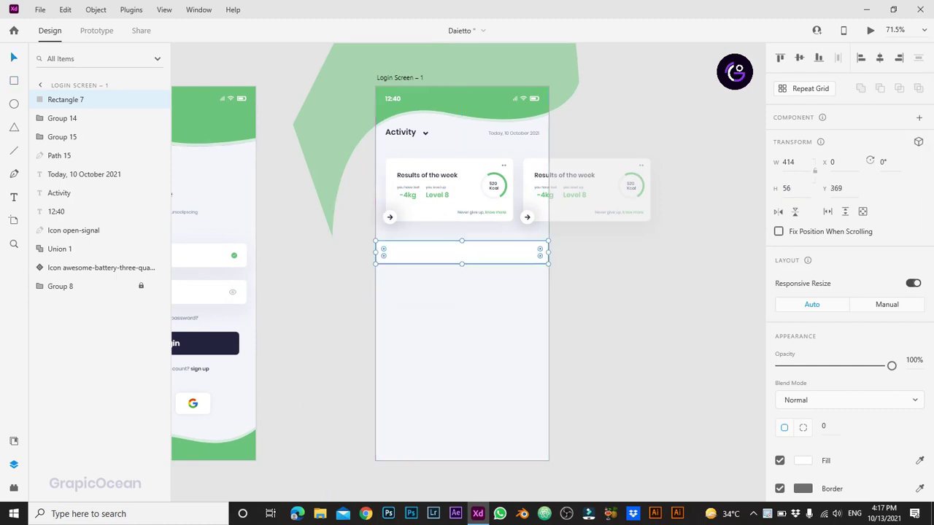
{"action": "key", "text": "Escape"}
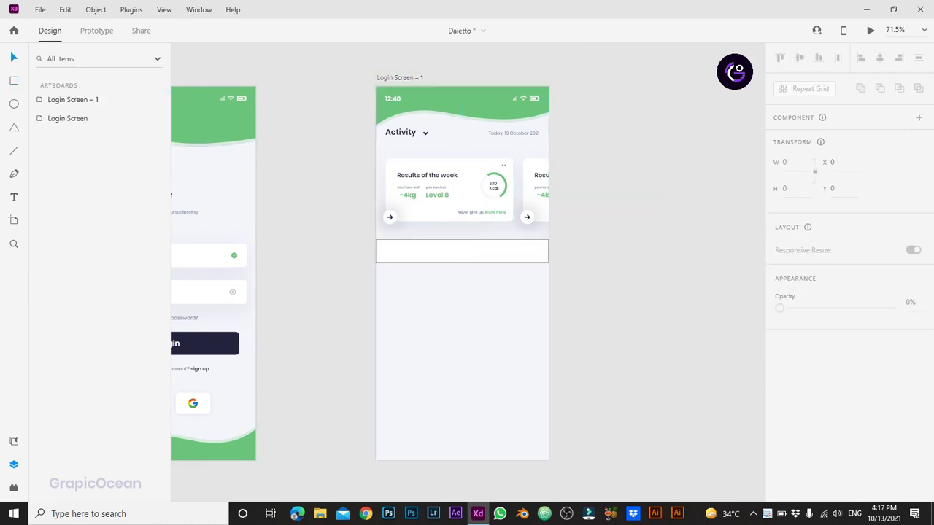
{"action": "scroll", "coordinate": [453, 229], "scroll_direction": "up", "scroll_amount": 3}
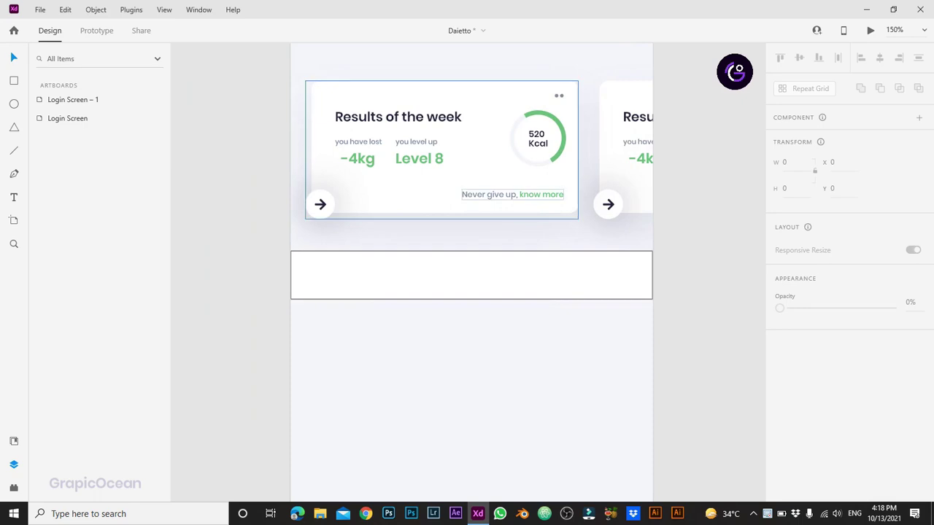
{"action": "key", "text": "t"}
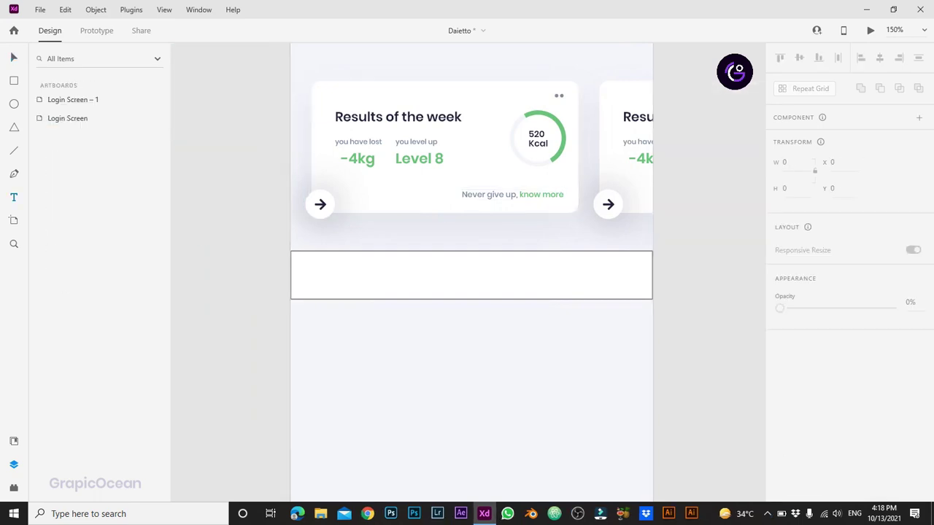
{"action": "key", "text": "alt+Tab"}
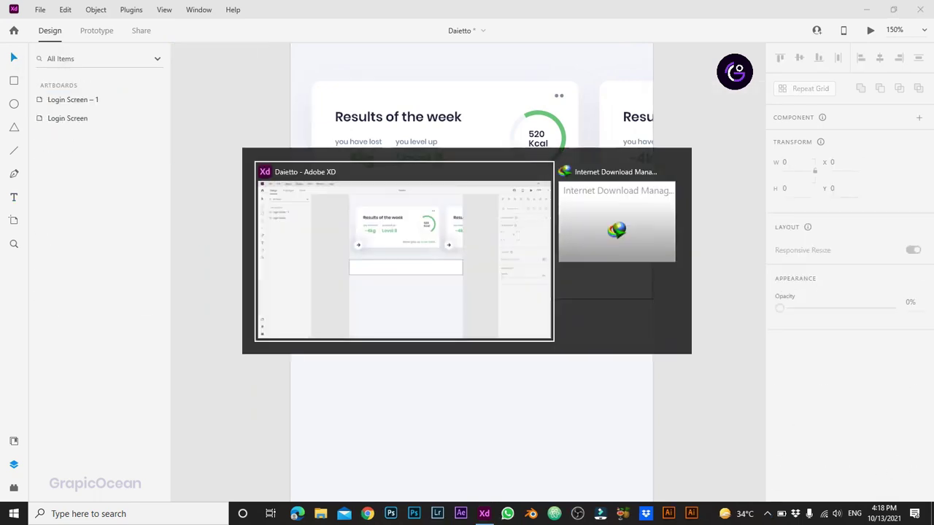
Create Breakfast, Lunch and Dinner text labels side by side in the bar
{"action": "left_click", "coordinate": [471, 275]}
{"action": "type", "text": "Breakfast"}
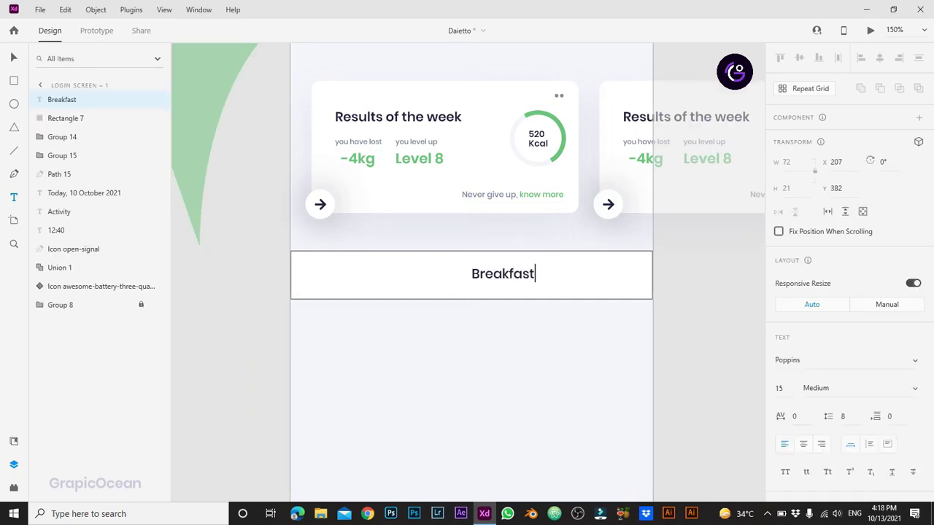
{"action": "key", "text": "Escape"}
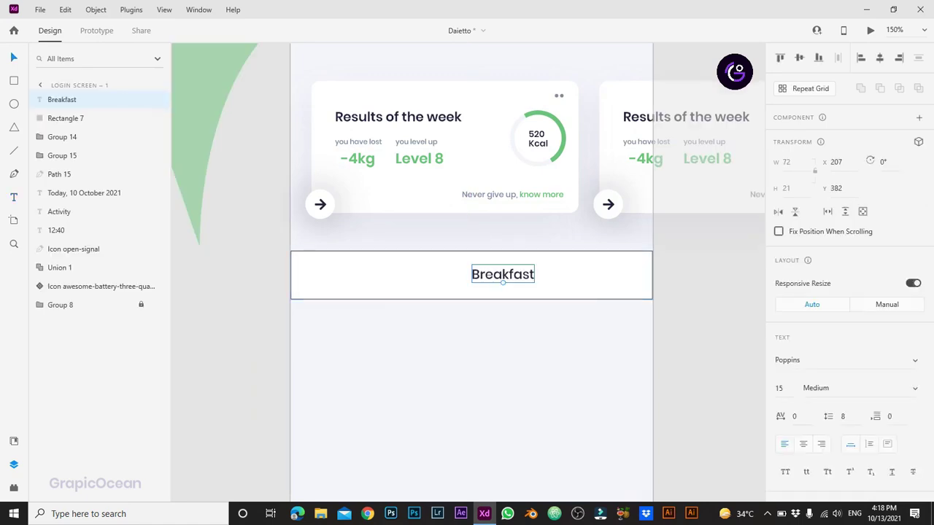
{"action": "left_click_drag", "start_coordinate": [503, 274], "coordinate": [402, 274]}
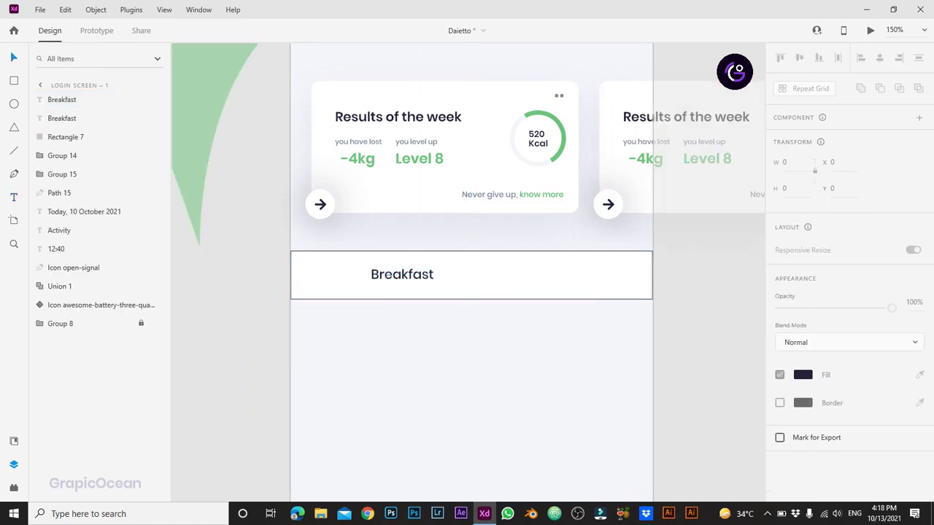
{"action": "double_click", "coordinate": [502, 275]}
{"action": "type", "text": "Foods"}
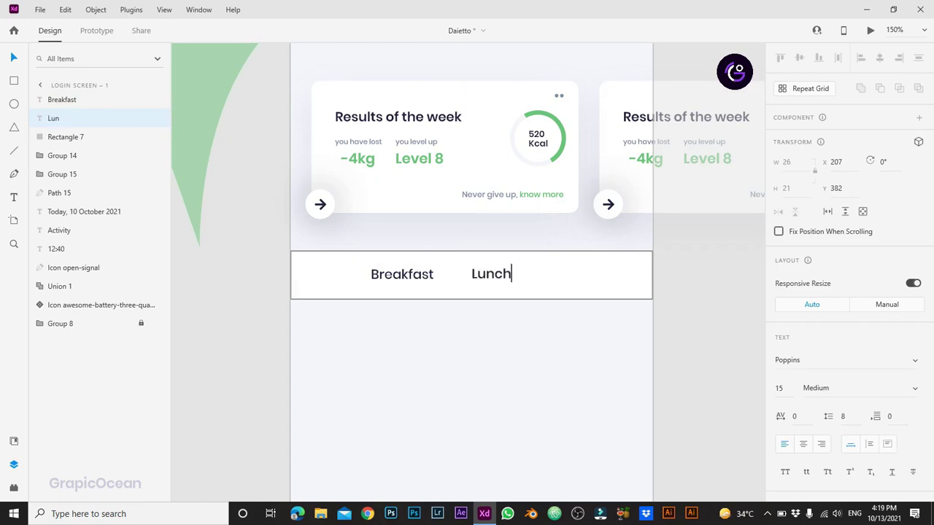
{"action": "key", "text": "Escape"}
{"action": "left_click_drag", "start_coordinate": [490, 274], "coordinate": [588, 274]}
{"action": "double_click", "coordinate": [589, 274]}
{"action": "type", "text": "Dinner"}
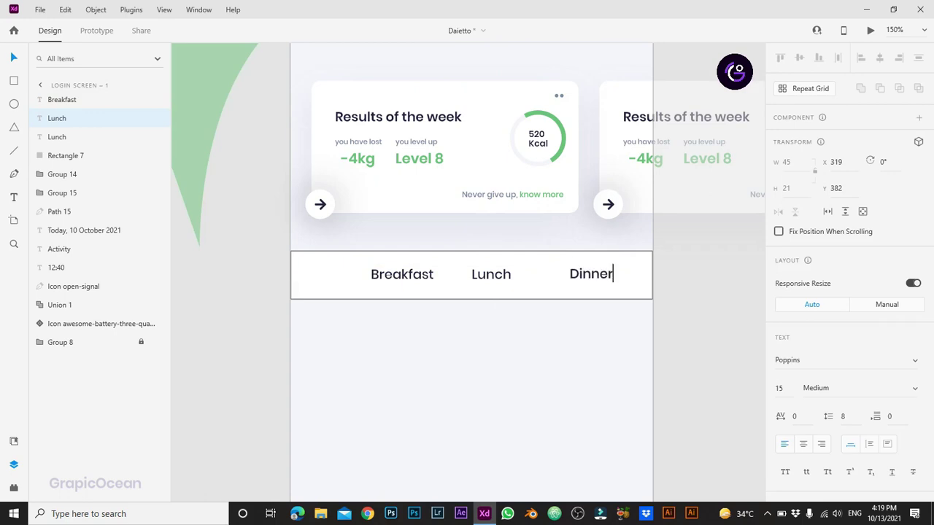
{"action": "key", "text": "Escape"}
Colour Breakfast green and tighten the spacing between the three meal labels
{"action": "left_click", "coordinate": [402, 274]}
{"action": "left_click", "coordinate": [800, 415]}
{"action": "type", "text": "#6CC57C"}
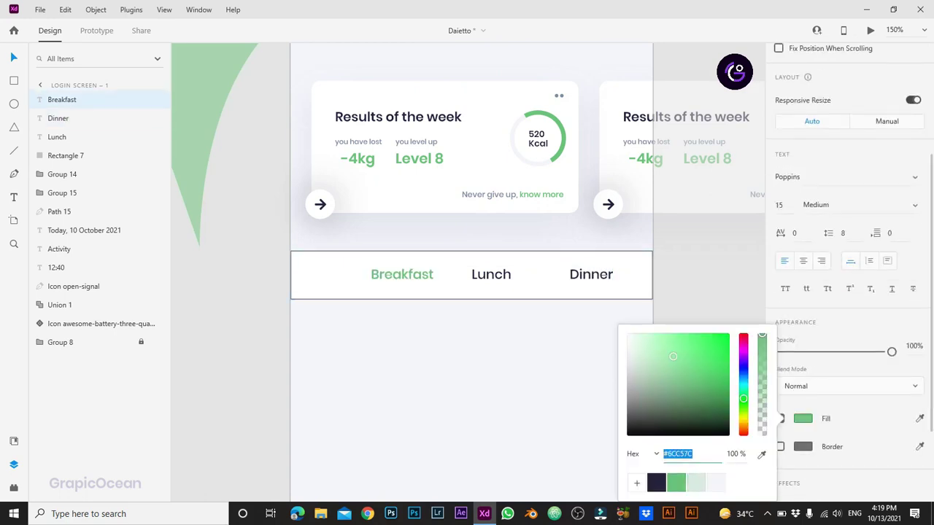
{"action": "key", "text": "Escape"}
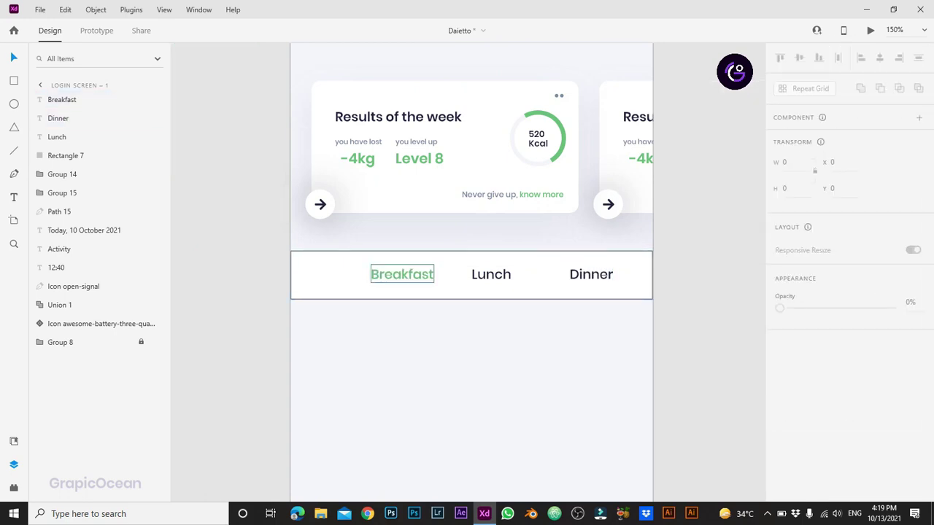
{"action": "left_click_drag", "start_coordinate": [402, 274], "coordinate": [380, 275]}
{"action": "left_click_drag", "start_coordinate": [491, 274], "coordinate": [454, 276]}
{"action": "left_click_drag", "start_coordinate": [591, 274], "coordinate": [527, 275]}
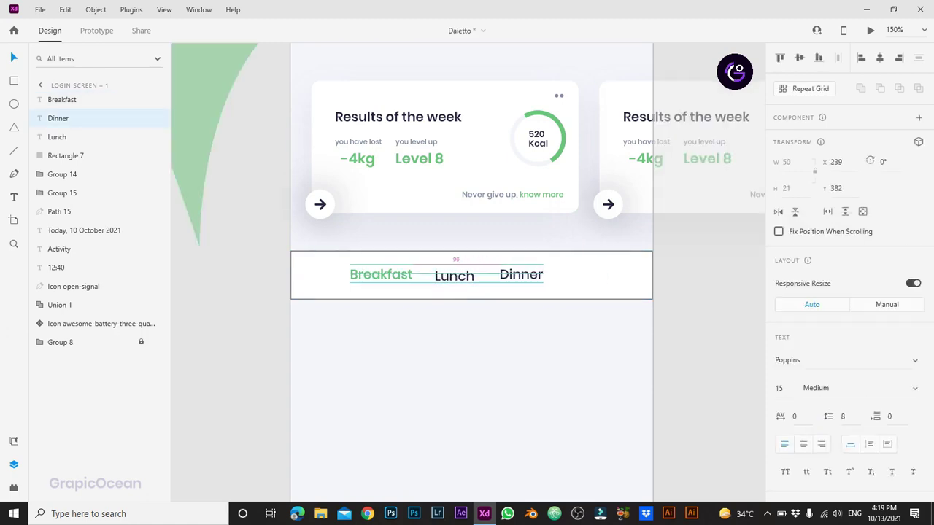
{"action": "left_click", "coordinate": [381, 274], "text": "shift"}
{"action": "left_click", "coordinate": [456, 276], "text": "shift"}
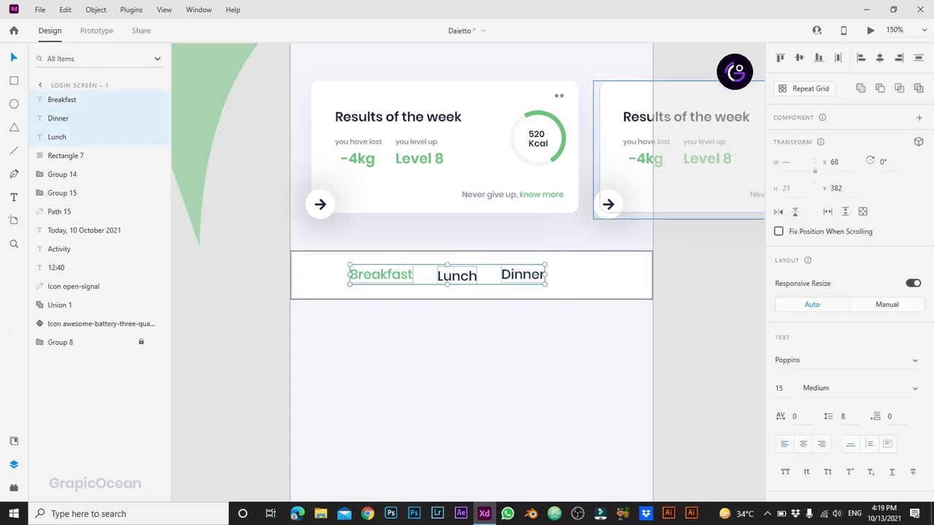
Group the three meal labels and centre them horizontally in the white bar
{"action": "key", "text": "ctrl+g"}
{"action": "left_click", "coordinate": [471, 292], "text": "shift"}
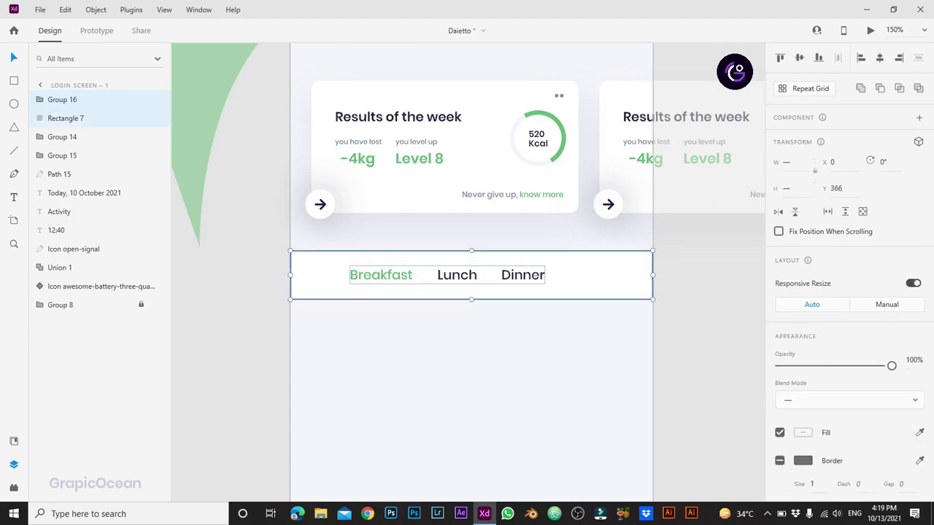
{"action": "key", "text": "shift+c"}
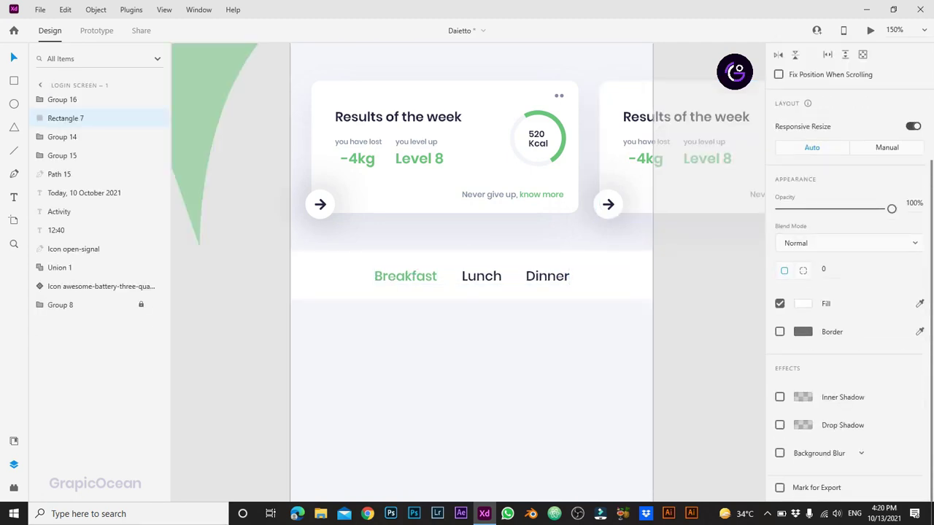
{"action": "key", "text": "Escape"}
Ungroup the Breakfast, Lunch and Dinner labels
{"action": "left_click", "coordinate": [471, 275]}
{"action": "left_click", "coordinate": [576, 177]}
{"action": "left_click", "coordinate": [547, 275]}
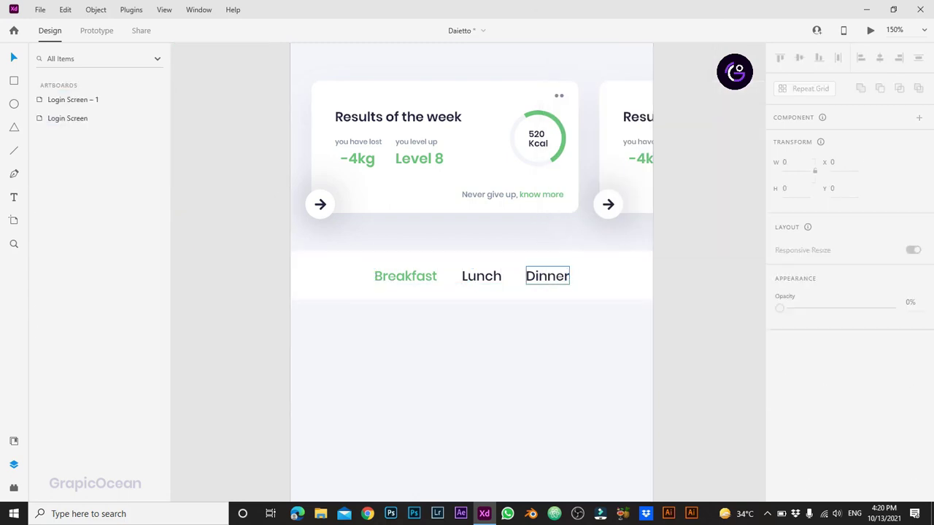
{"action": "key", "text": "Escape"}
{"action": "key", "text": "ctrl+1"}
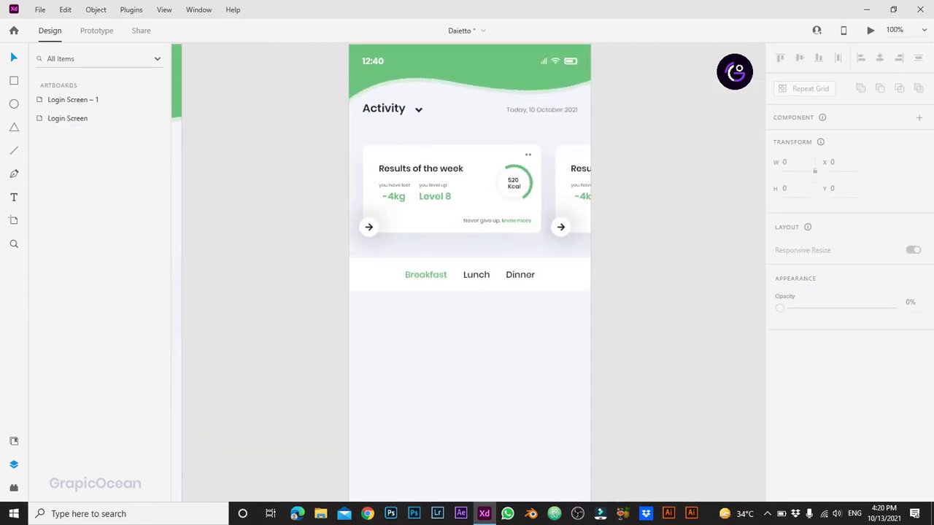
Widen the spacing of Lunch and Dinner, then regroup the three labels
{"action": "left_click", "coordinate": [476, 276]}
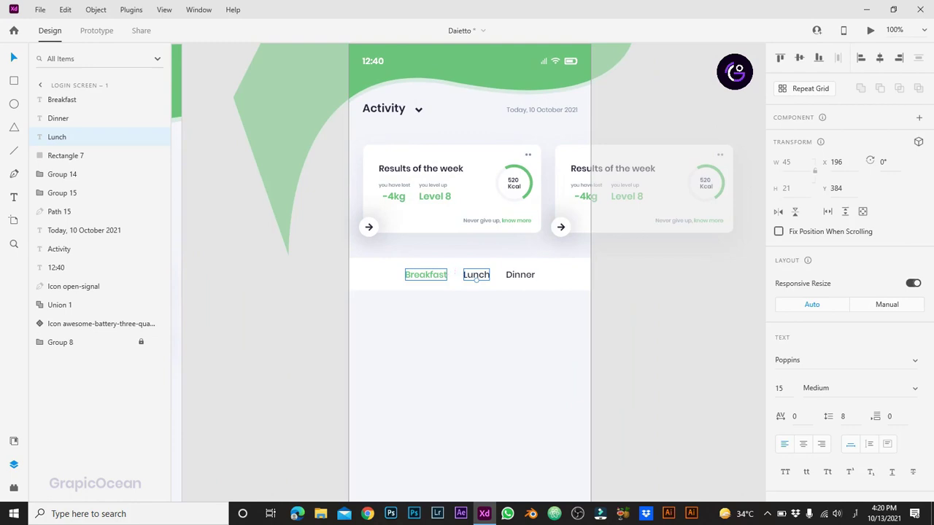
{"action": "left_click_drag", "start_coordinate": [475, 277], "coordinate": [414, 279]}
{"action": "left_click", "coordinate": [521, 274]}
{"action": "left_click_drag", "start_coordinate": [520, 274], "coordinate": [532, 274]}
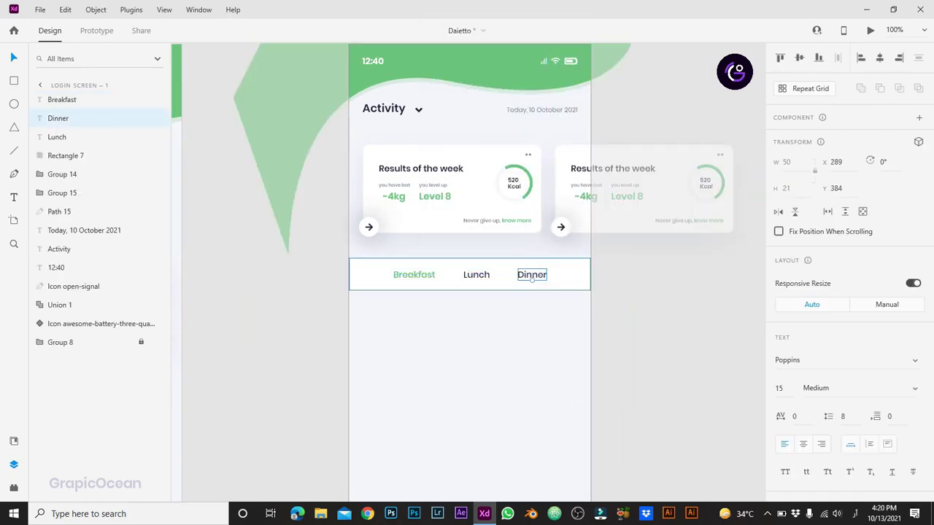
{"action": "left_click", "coordinate": [475, 275], "text": "shift"}
{"action": "left_click", "coordinate": [413, 275], "text": "shift"}
{"action": "key", "text": "ctrl+g"}
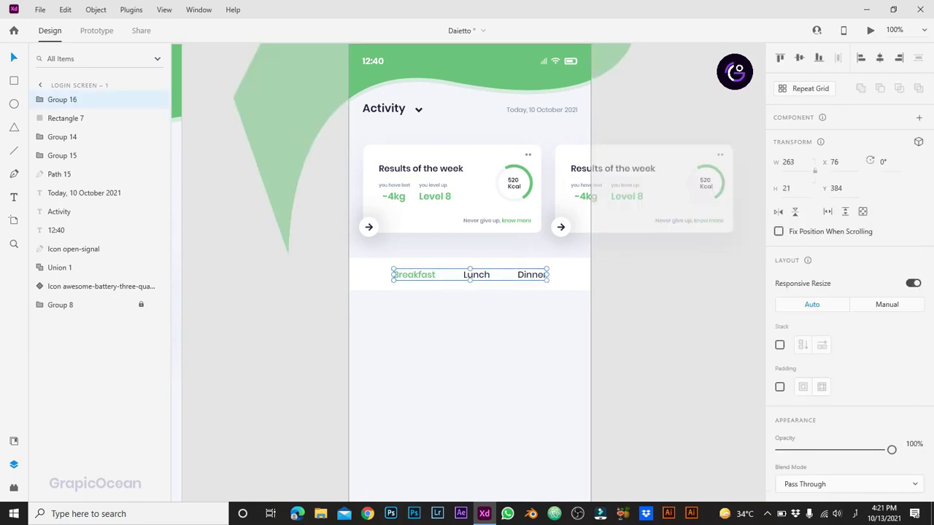
{"action": "mouse_move", "coordinate": [470, 274]}
{"action": "left_mouse_down"}
{"action": "mouse_move", "coordinate": [470, 306]}
{"action": "mouse_move", "coordinate": [470, 275]}
{"action": "left_mouse_up"}
{"action": "left_click", "coordinate": [65, 118], "text": "shift"}
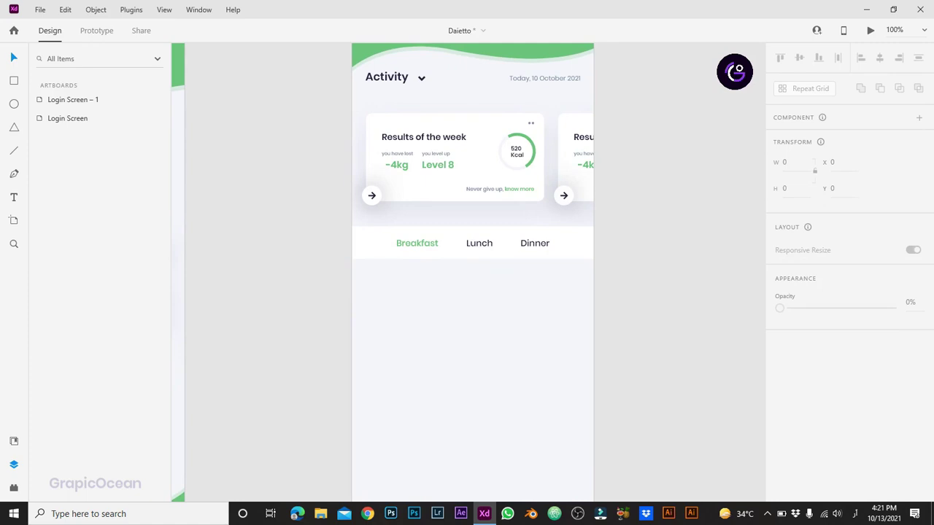
Add a 219×316 white card with corner radius 20, centred under the meal labels
{"action": "scroll", "coordinate": [467, 292], "scroll_direction": "down", "scroll_amount": 2}
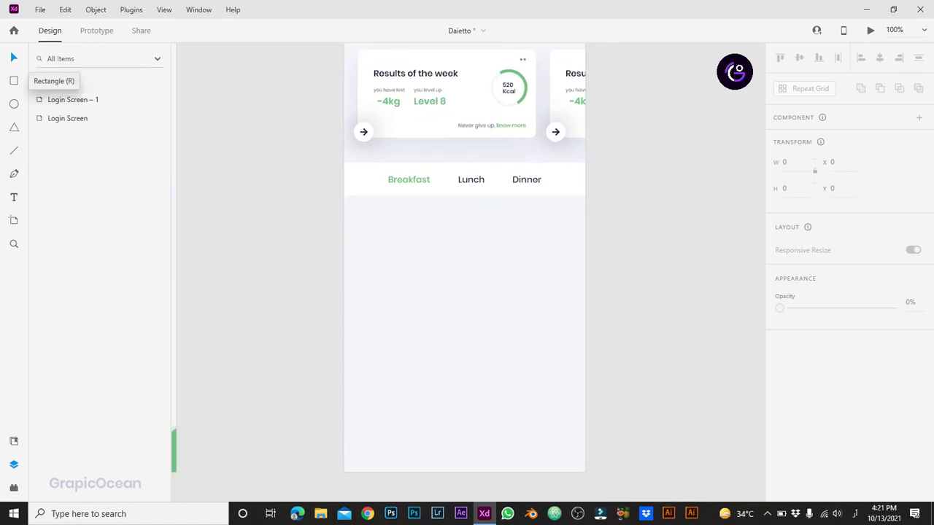
{"action": "left_click", "coordinate": [14, 81]}
{"action": "left_click_drag", "start_coordinate": [449, 251], "coordinate": [517, 339]}
{"action": "left_click", "coordinate": [805, 162]}
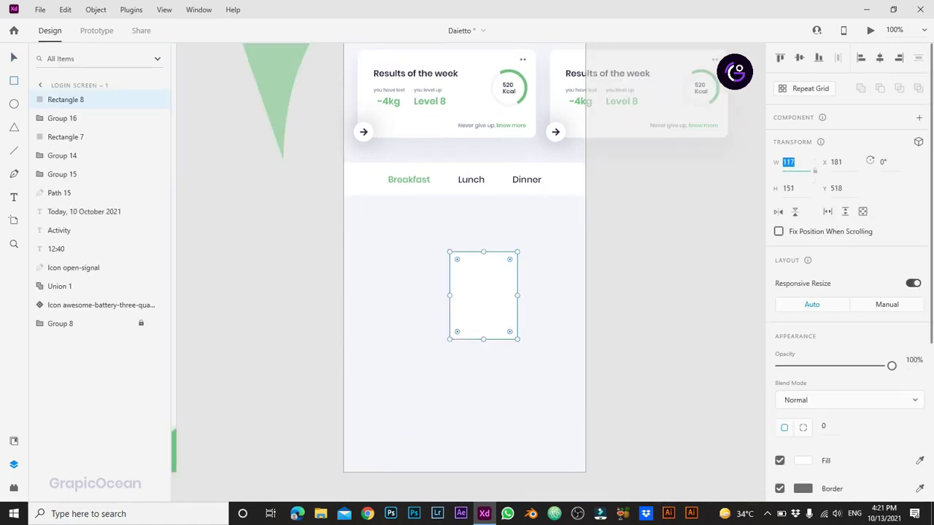
{"action": "key", "text": "Tab"}
{"action": "type", "text": "16"}
{"action": "key", "text": "Return"}
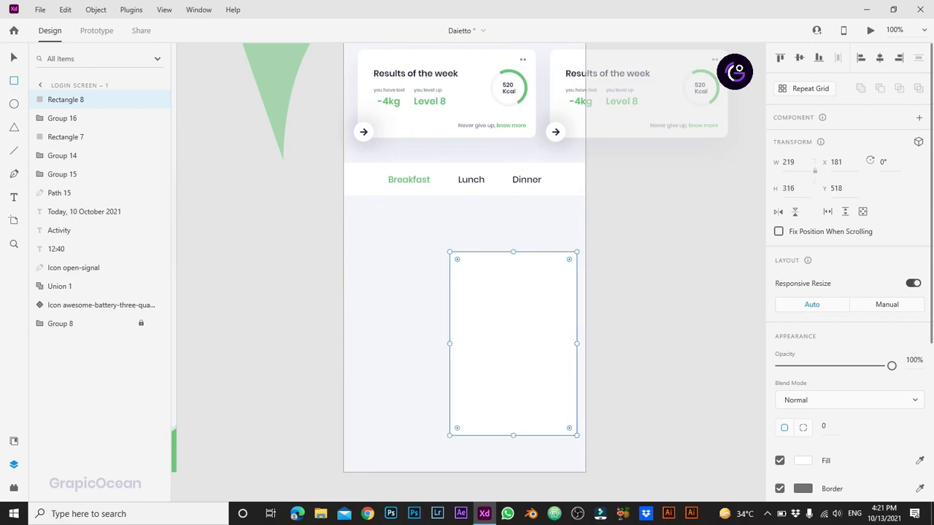
{"action": "key", "text": "Return"}
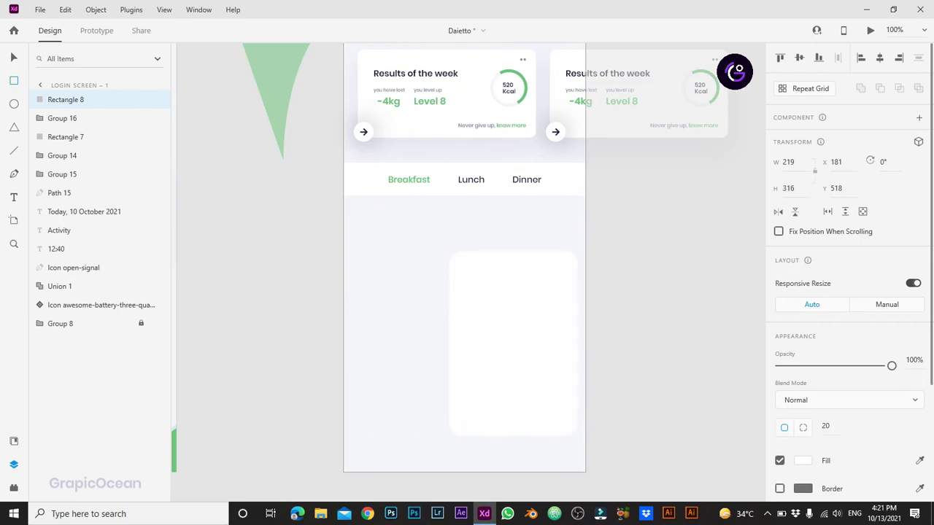
{"action": "key", "text": "Escape"}
{"action": "left_click_drag", "start_coordinate": [513, 343], "coordinate": [464, 308]}
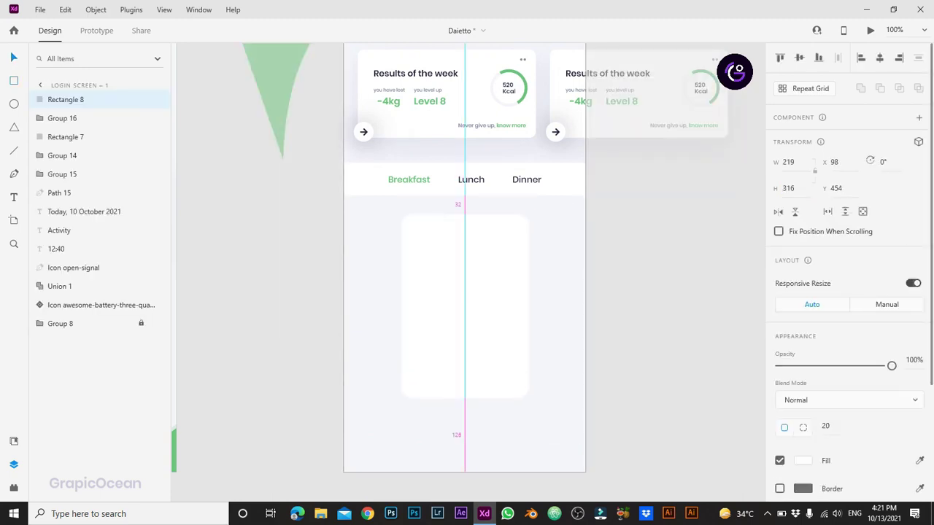
{"action": "key", "text": "Escape"}
{"action": "left_click", "coordinate": [465, 307]}
{"action": "key", "text": "Escape"}
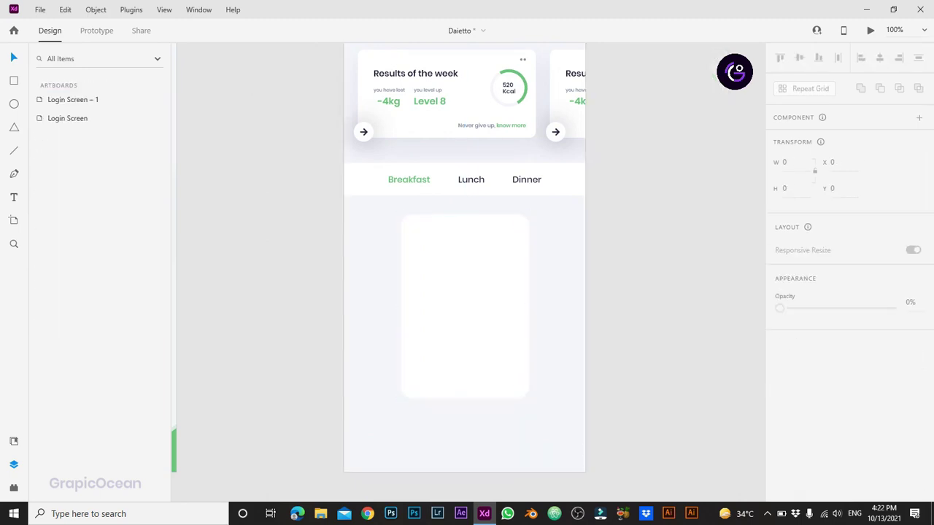
Copy the results card's arrow button onto the new card's bottom-right corner
{"action": "left_click", "coordinate": [445, 110]}
{"action": "key", "text": "Escape"}
{"action": "mouse_move", "coordinate": [363, 132]}
{"action": "left_mouse_down"}
{"action": "mouse_move", "coordinate": [378, 324]}
{"action": "mouse_move", "coordinate": [509, 378]}
{"action": "left_mouse_up"}
{"action": "right_click", "coordinate": [510, 383]}
{"action": "key", "text": "Escape"}
{"action": "key", "text": "Escape"}
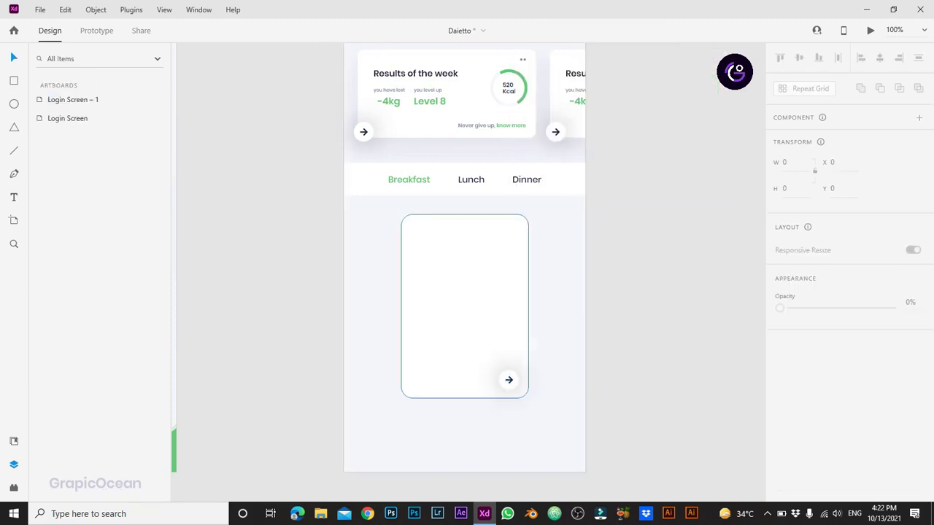
{"action": "left_click", "coordinate": [465, 306]}
{"action": "key", "text": "Escape"}
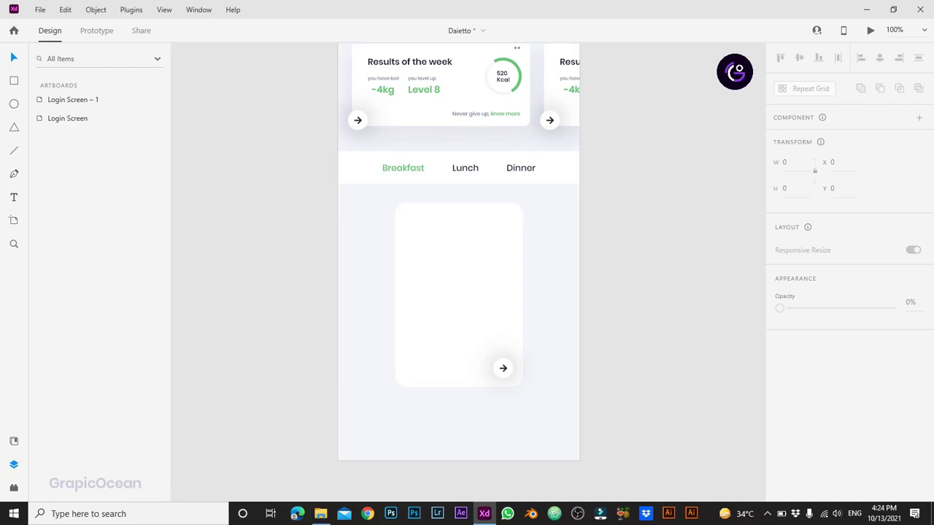
Give the food image a drop shadow with blur 25
{"action": "left_click", "coordinate": [458, 292]}
{"action": "key", "text": "alt+Tab"}
{"action": "left_click_drag", "start_coordinate": [460, 151], "coordinate": [511, 376]}
{"action": "mouse_move", "coordinate": [475, 460]}
{"action": "left_mouse_down"}
{"action": "mouse_move", "coordinate": [471, 338]}
{"action": "mouse_move", "coordinate": [458, 292]}
{"action": "left_mouse_up"}
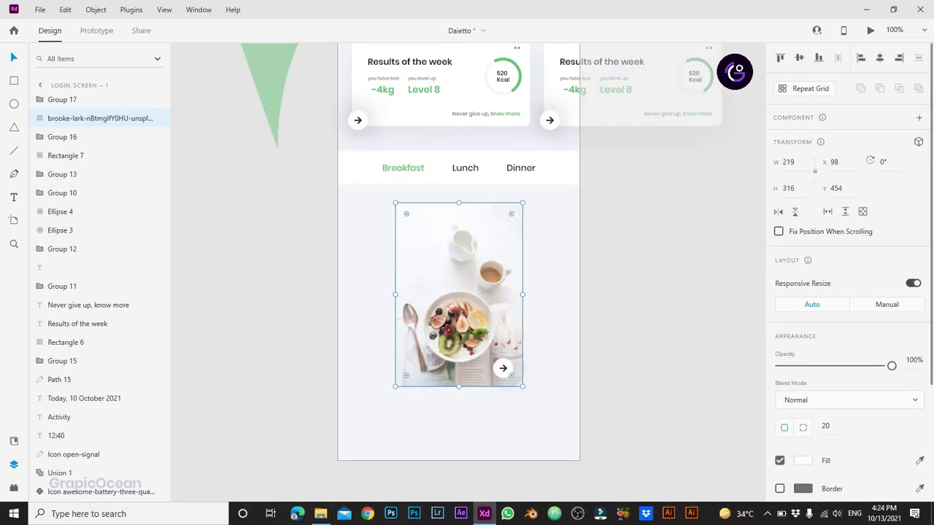
{"action": "scroll", "coordinate": [846, 292], "scroll_direction": "down", "scroll_amount": 3}
{"action": "type", "text": "25"}
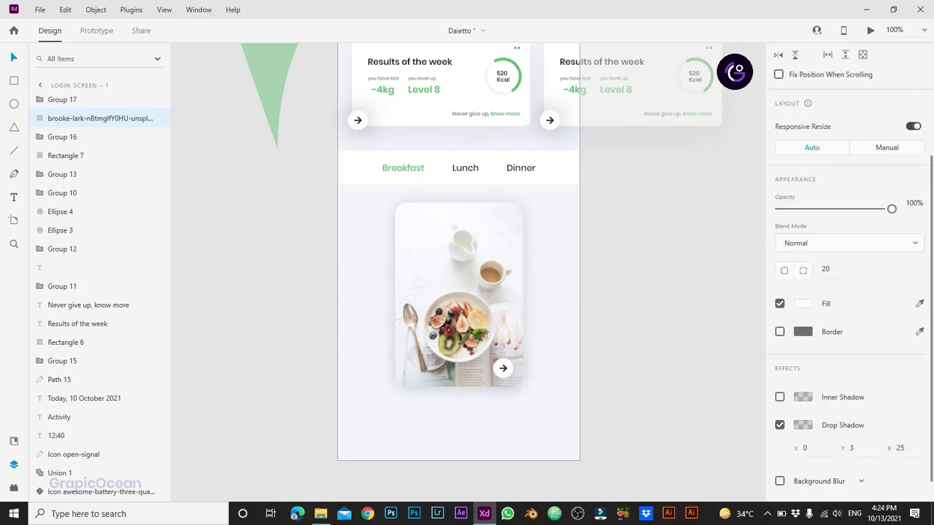
{"action": "left_click", "coordinate": [802, 425]}
{"action": "type", "text": "5"}
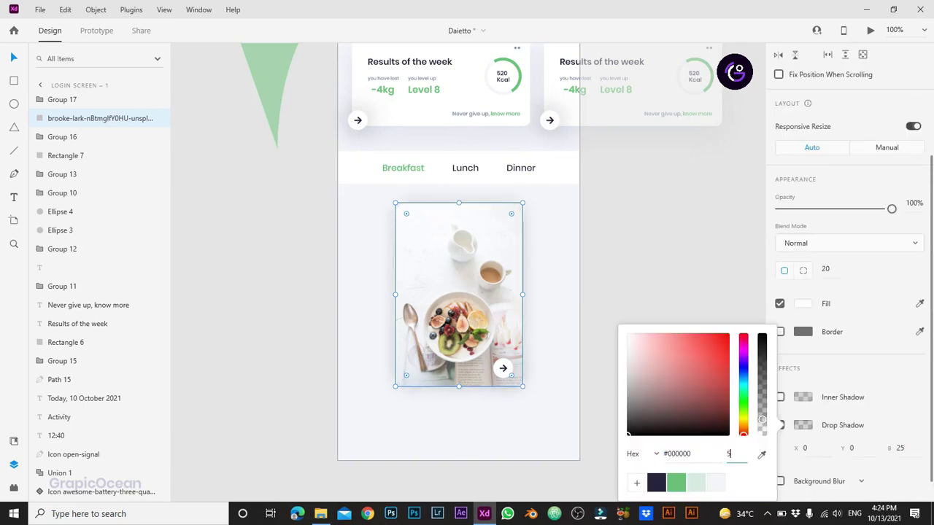
{"action": "key", "text": "Escape"}
{"action": "key", "text": "Escape"}
Set the image shadow to #23233C at 10% opacity and copy the meal label row below
{"action": "left_click", "coordinate": [458, 292]}
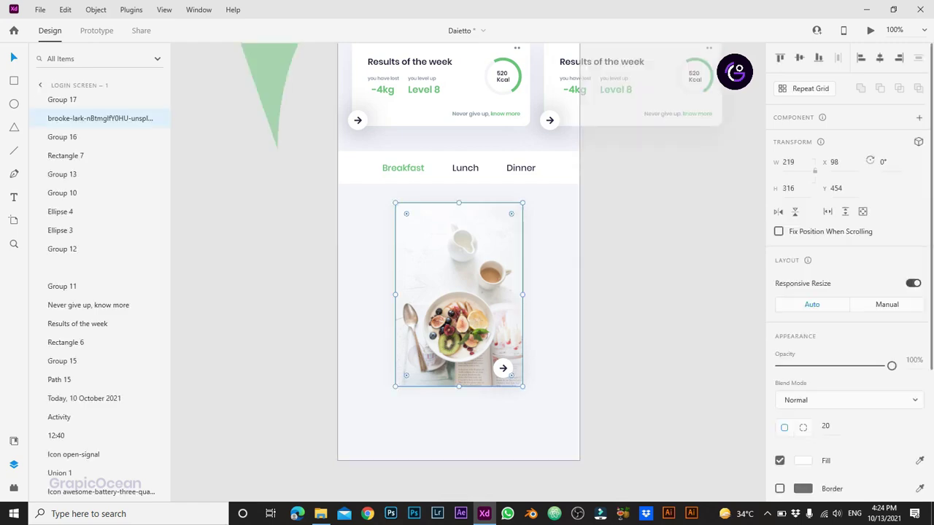
{"action": "scroll", "coordinate": [846, 292], "scroll_direction": "down", "scroll_amount": 3}
{"action": "left_click", "coordinate": [802, 277]}
{"action": "left_click", "coordinate": [803, 398]}
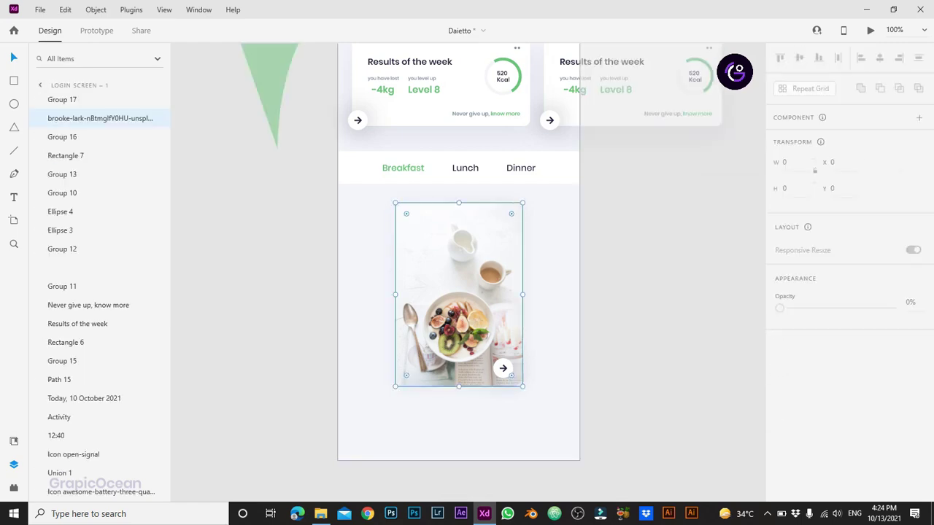
{"action": "type", "text": "23233C"}
{"action": "key", "text": "Tab"}
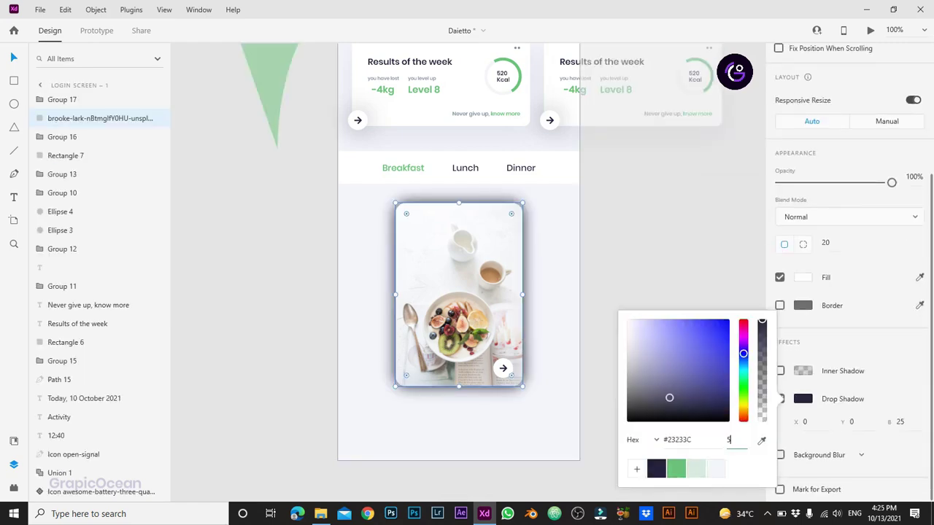
{"action": "key", "text": "Return"}
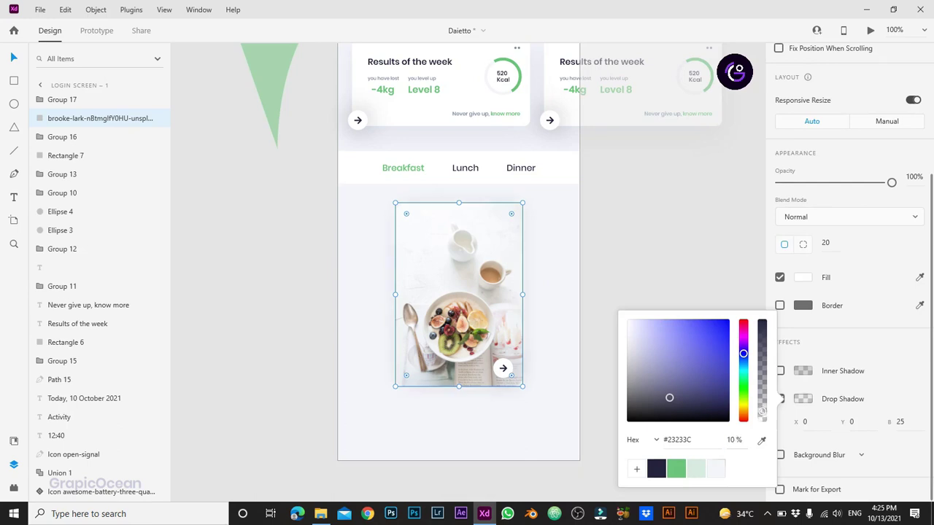
{"action": "key", "text": "Escape"}
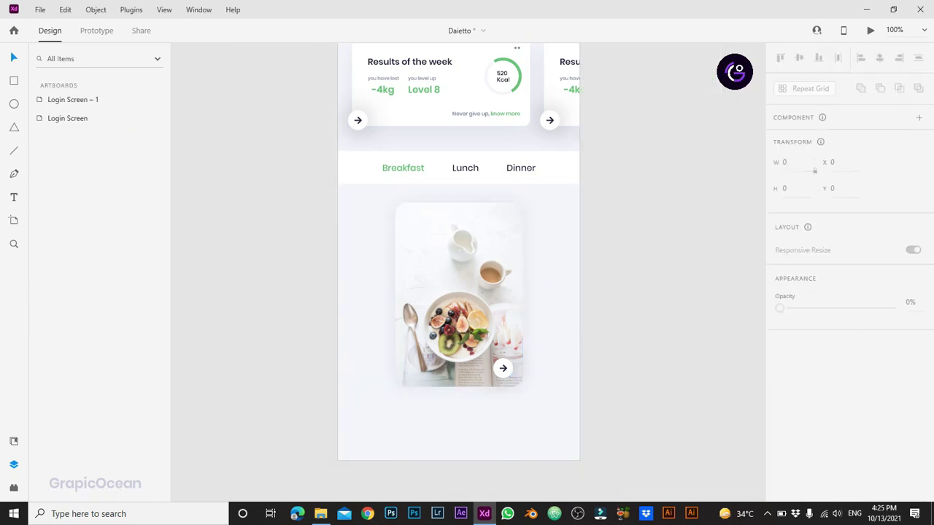
{"action": "left_click_drag", "start_coordinate": [464, 168], "coordinate": [464, 418]}
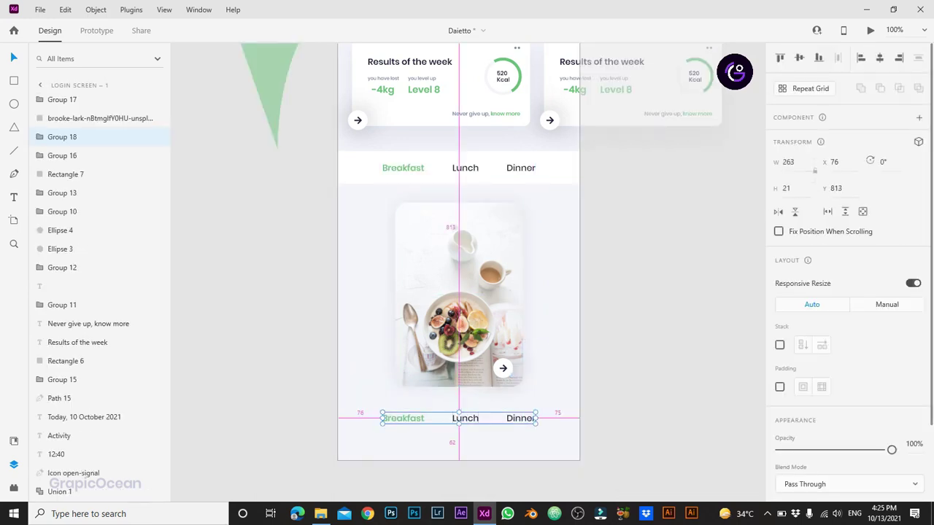
Delete Breakfast and Dinner from the copied tab row and retitle Lunch as 'Yogurt with Fruits'
{"action": "key", "text": "Escape"}
{"action": "left_click", "coordinate": [521, 418]}
{"action": "key", "text": "Delete"}
{"action": "left_click", "coordinate": [403, 418]}
{"action": "key", "text": "Delete"}
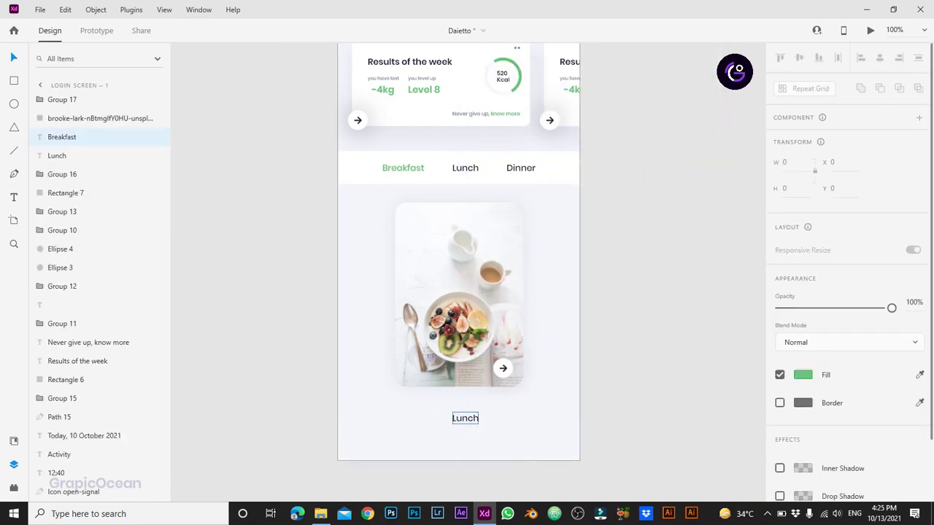
{"action": "type", "text": "Yogurt with Fruits"}
{"action": "key", "text": "Return"}
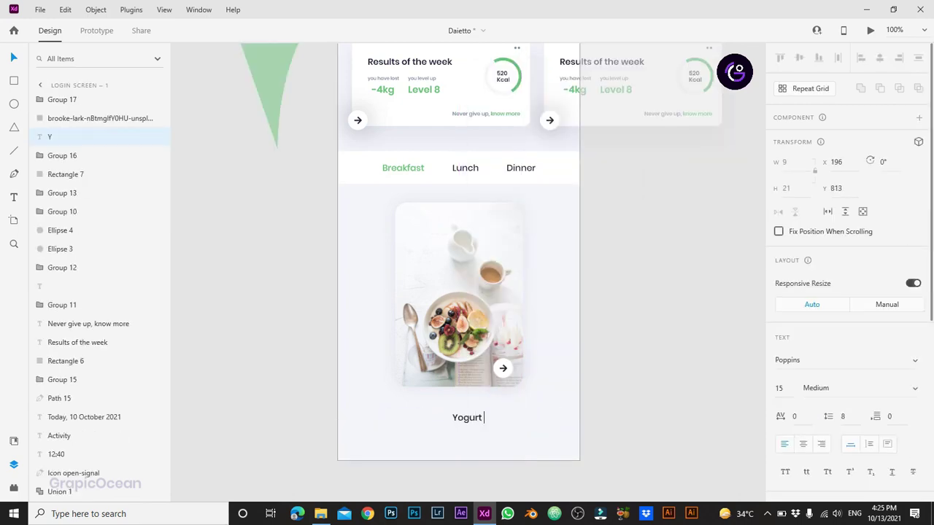
{"action": "type", "text": "with Fruits"}
{"action": "key", "text": "Escape"}
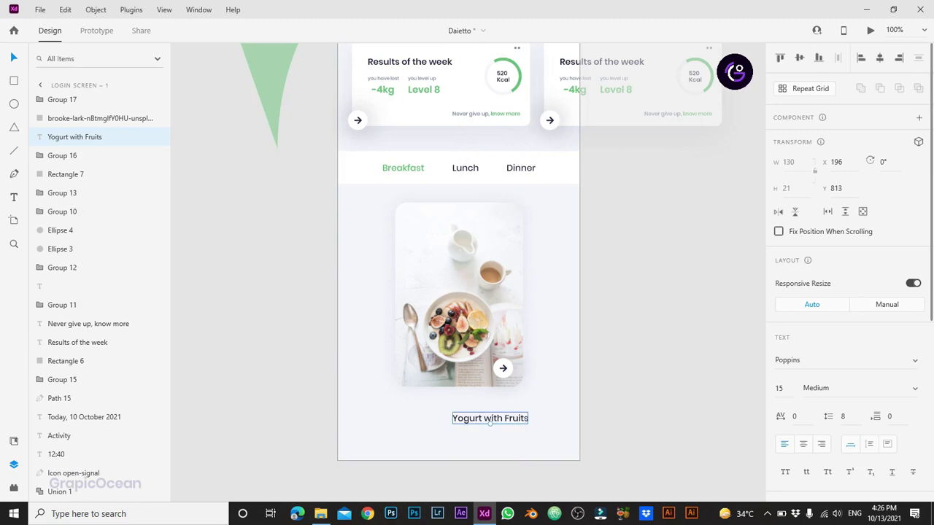
Centre the Yogurt with Fruits title on the artboard and nudge it up toward the image
{"action": "key", "text": "shift+c"}
{"action": "key", "text": "shift+Tab"}
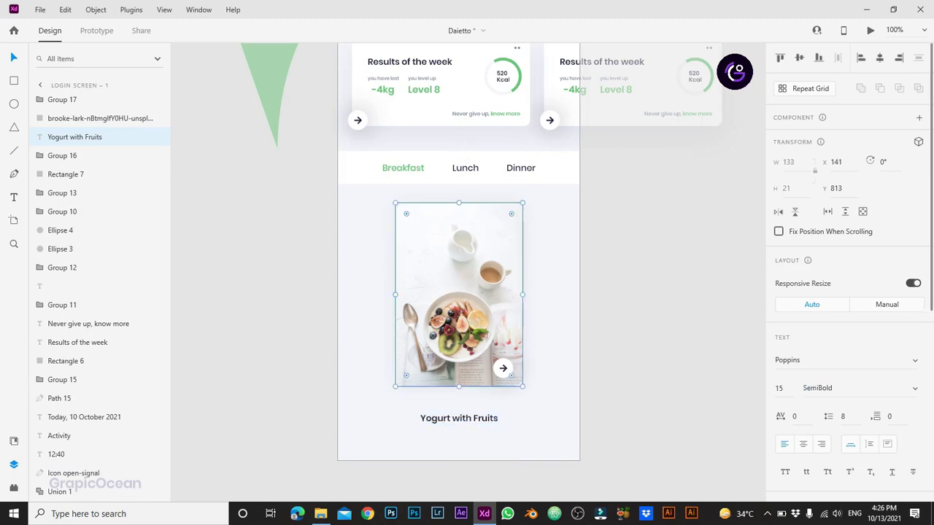
{"action": "key", "text": "Tab"}
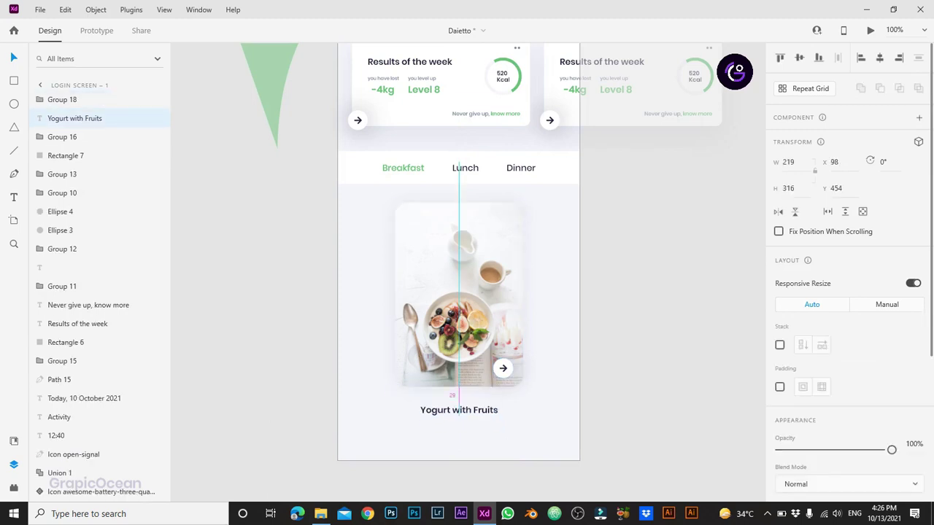
{"action": "key", "text": "shift+Up"}
{"action": "key", "text": "shift+Up"}
{"action": "key", "text": "Escape"}
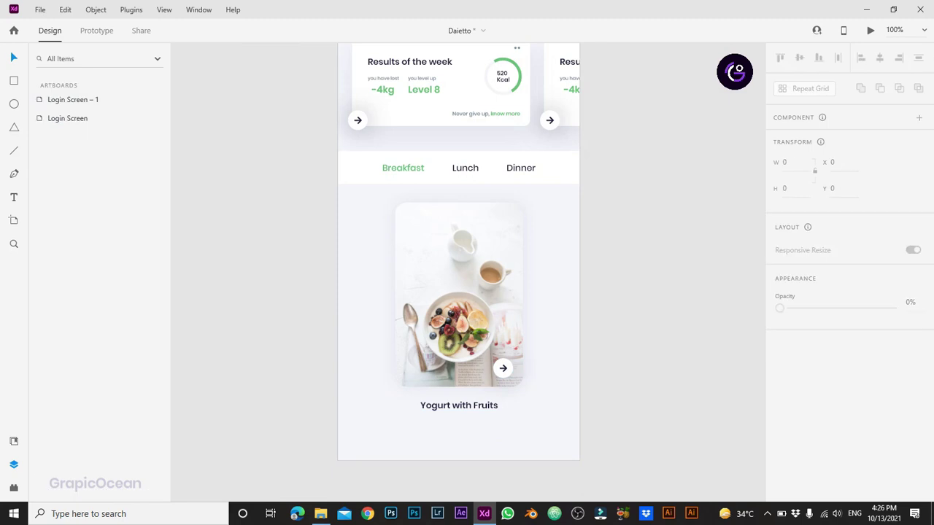
Enlarge the food image's drop shadow to Y 20 and blur 30
{"action": "key", "text": "shift+Tab"}
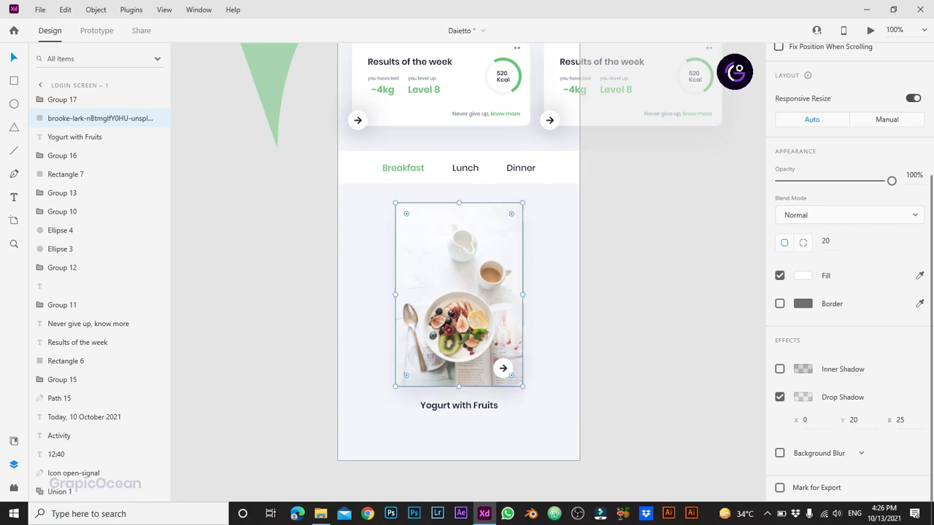
{"action": "left_click", "coordinate": [803, 397]}
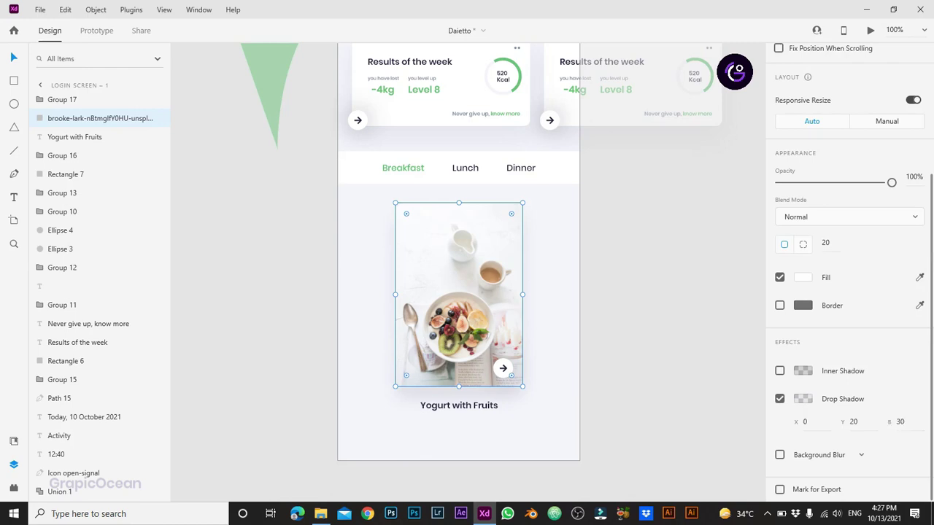
{"action": "key", "text": "Escape"}
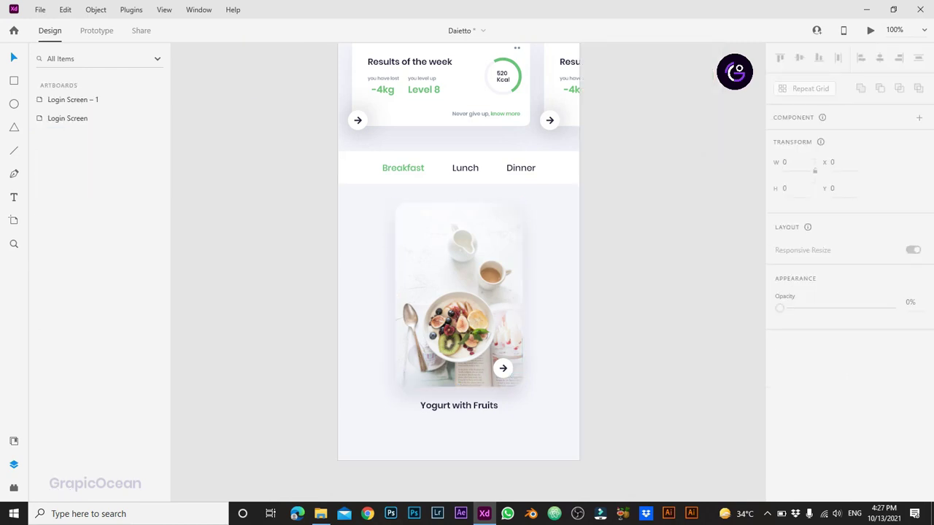
{"action": "left_click", "coordinate": [458, 405]}
{"action": "key", "text": "Escape"}
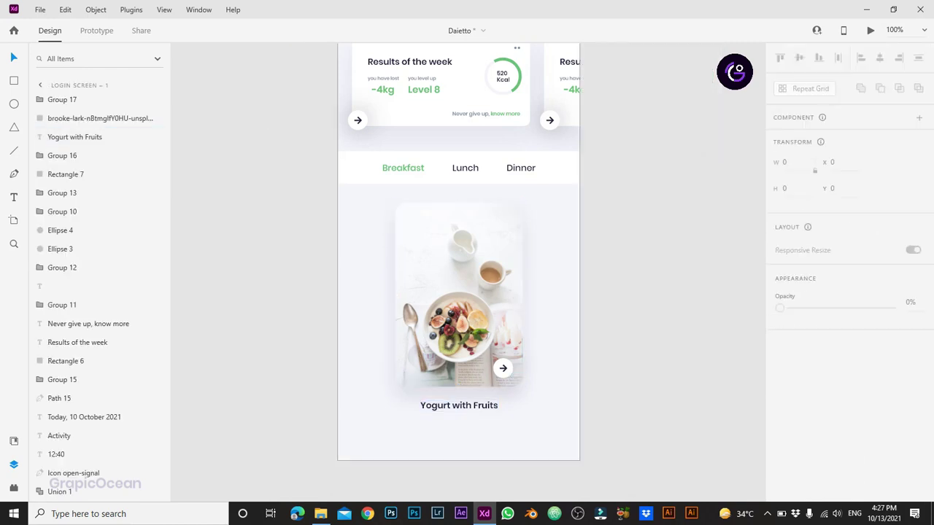
Draw a white card right of the photo card with height 224 and corner radius 20
{"action": "left_click_drag", "start_coordinate": [559, 236], "coordinate": [646, 372]}
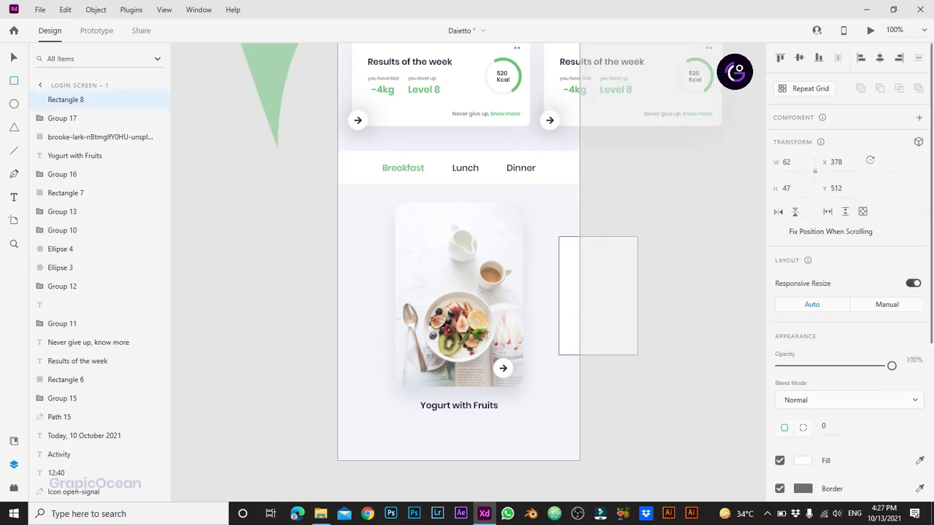
{"action": "type", "text": "224"}
{"action": "key", "text": "Return"}
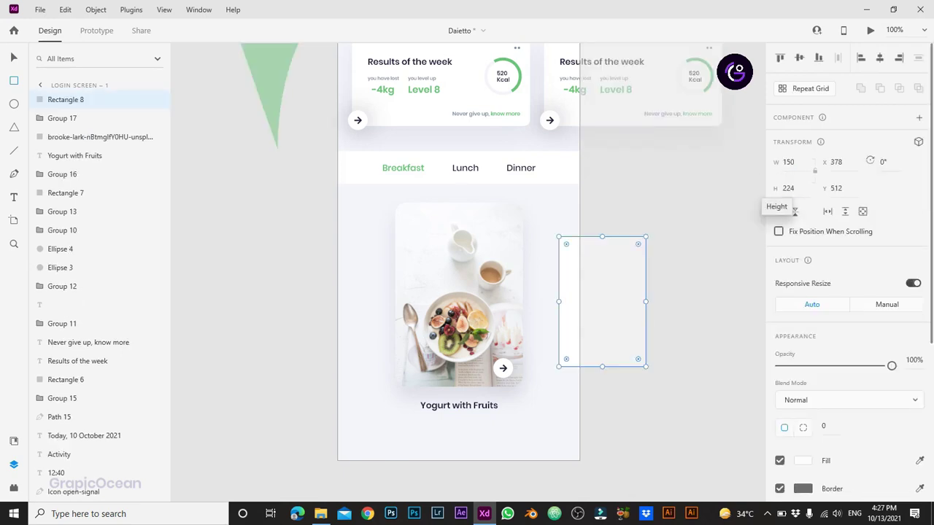
{"action": "key", "text": "v"}
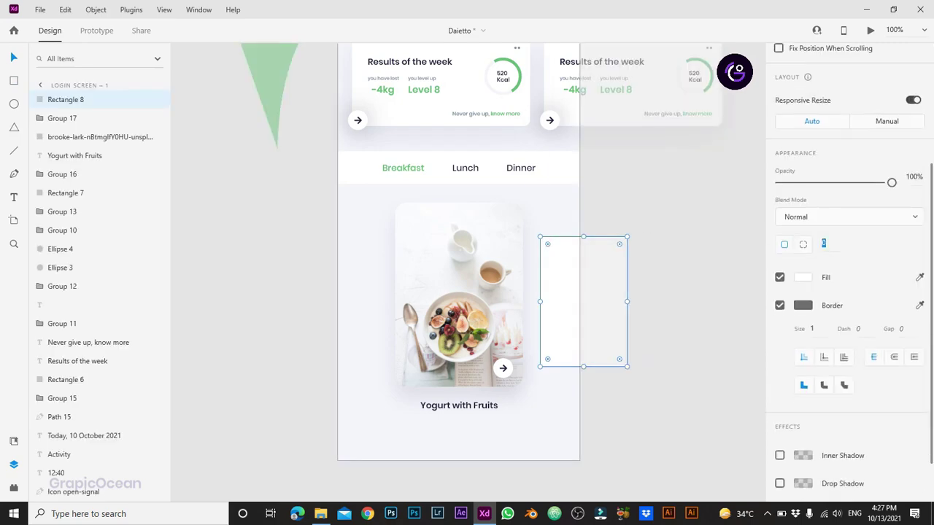
{"action": "type", "text": "20"}
{"action": "key", "text": "Return"}
{"action": "left_click", "coordinate": [583, 302]}
{"action": "left_click_drag", "start_coordinate": [583, 301], "coordinate": [324, 302]}
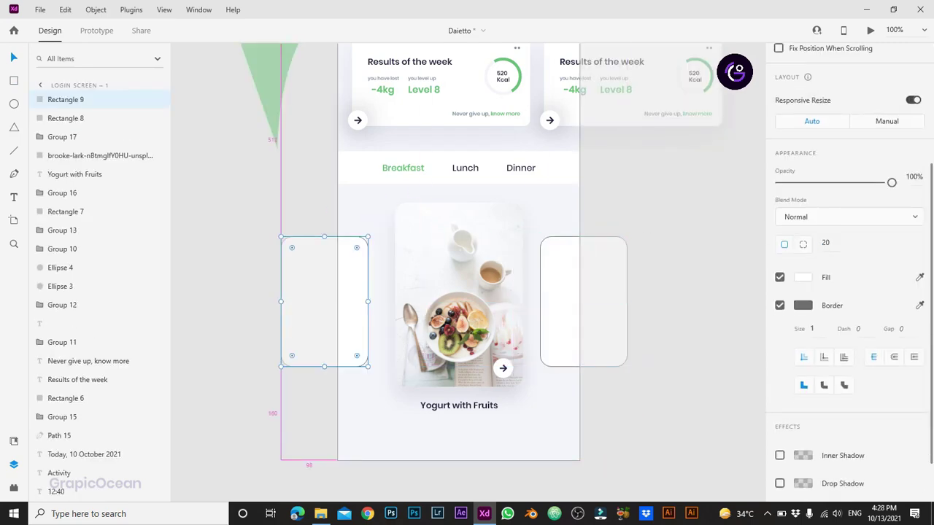
{"action": "key", "text": "Delete"}
Copy the Yogurt with Fruits title under the new card, then duplicate card and caption to the left
{"action": "left_click", "coordinate": [458, 405]}
{"action": "left_click_drag", "start_coordinate": [458, 405], "coordinate": [584, 379]}
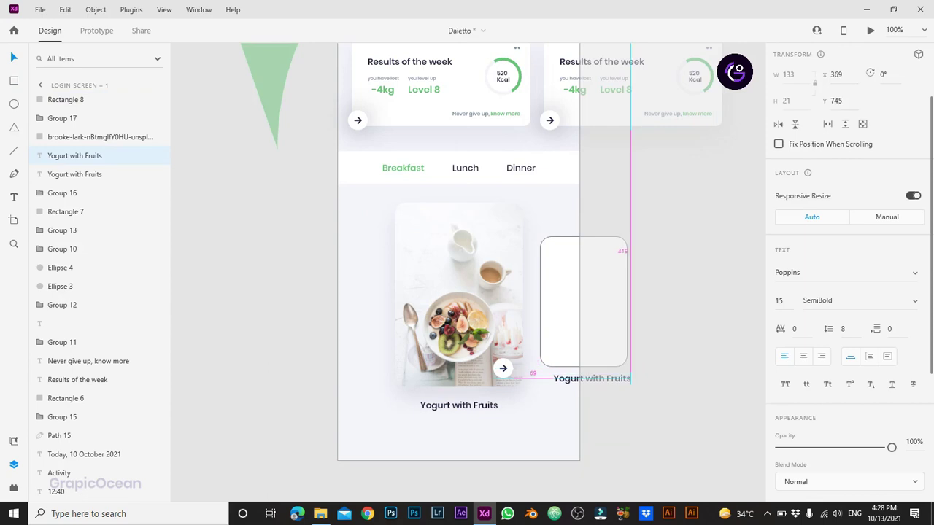
{"action": "left_click", "coordinate": [582, 301], "text": "shift"}
{"action": "key", "text": "Escape"}
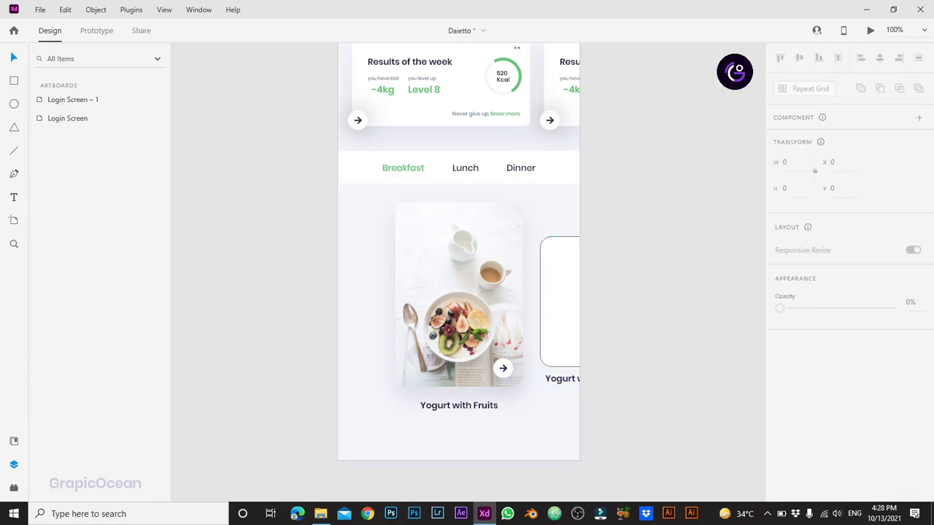
{"action": "left_click", "coordinate": [584, 379]}
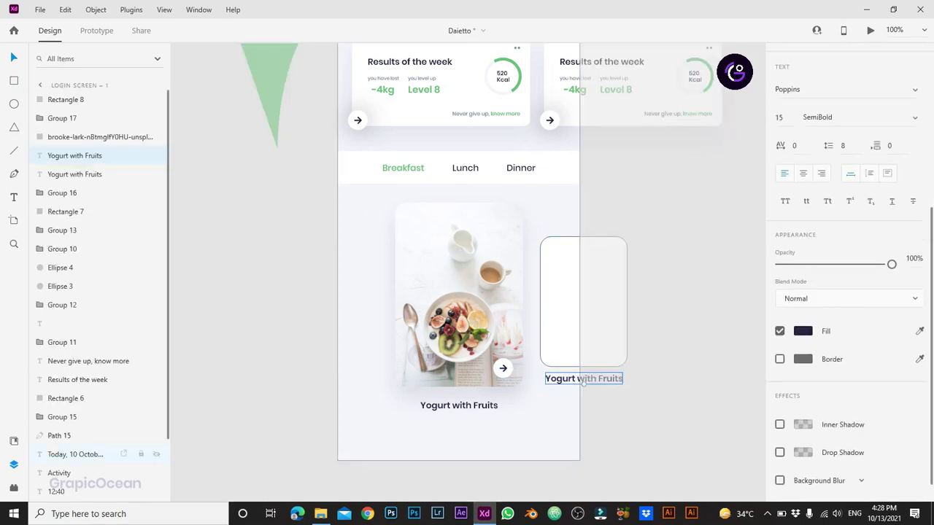
{"action": "key", "text": "ctrl+shift+y"}
{"action": "left_click", "coordinate": [583, 302], "text": "shift"}
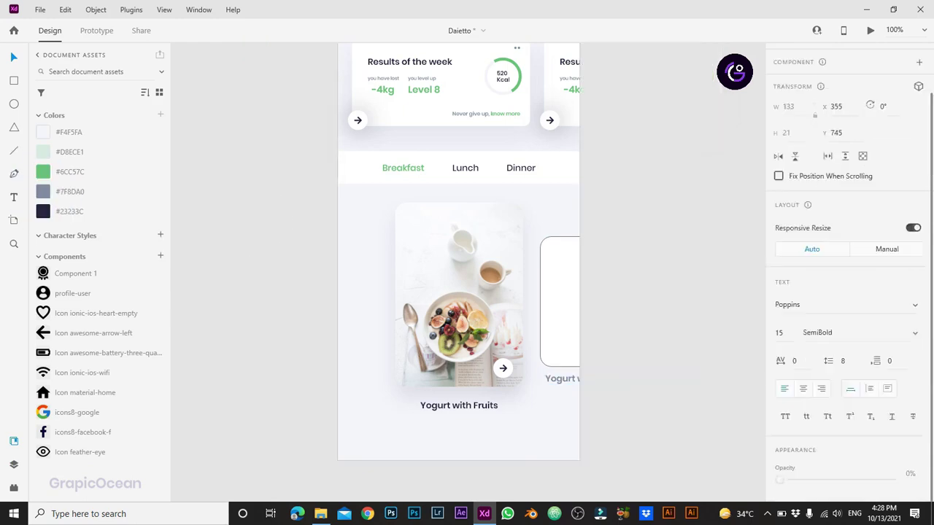
{"action": "left_click_drag", "start_coordinate": [583, 302], "coordinate": [325, 301]}
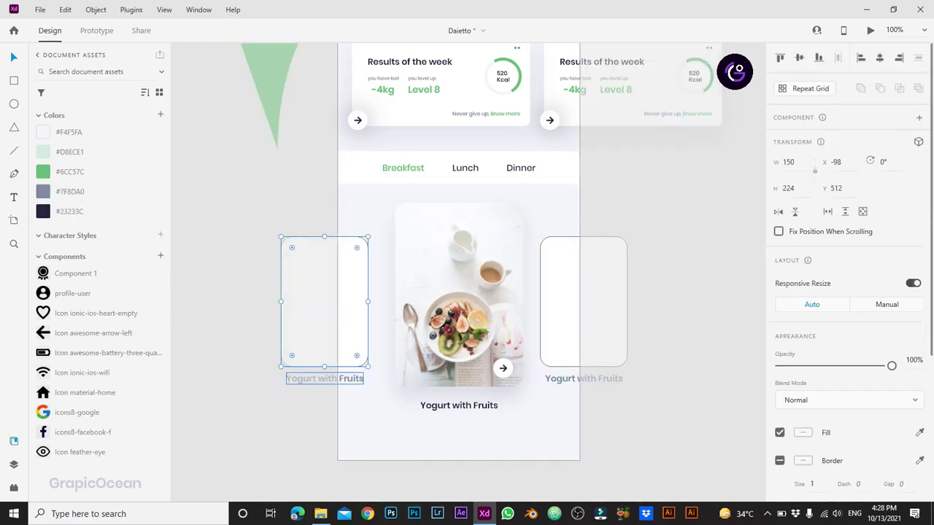
{"action": "key", "text": "shift+Right"}
{"action": "key", "text": "shift+Right"}
{"action": "left_click", "coordinate": [342, 301]}
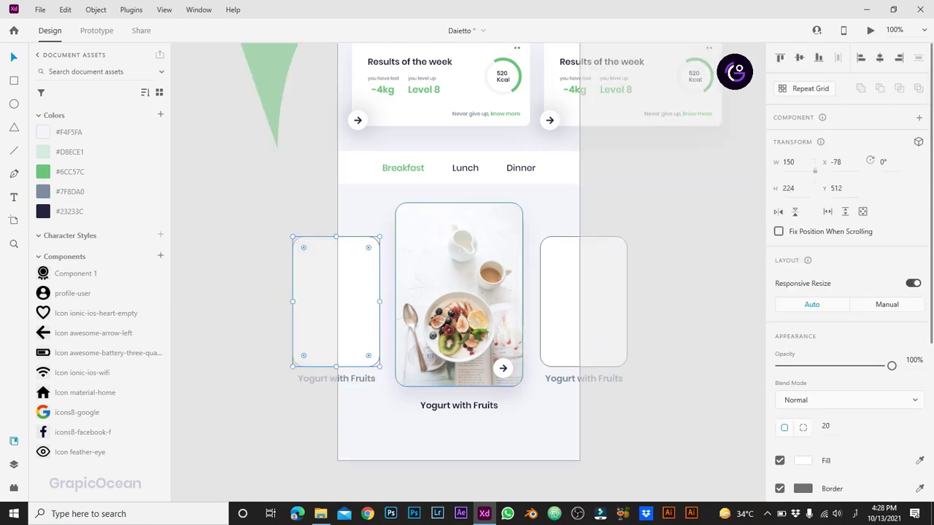
{"action": "left_click", "coordinate": [335, 378]}
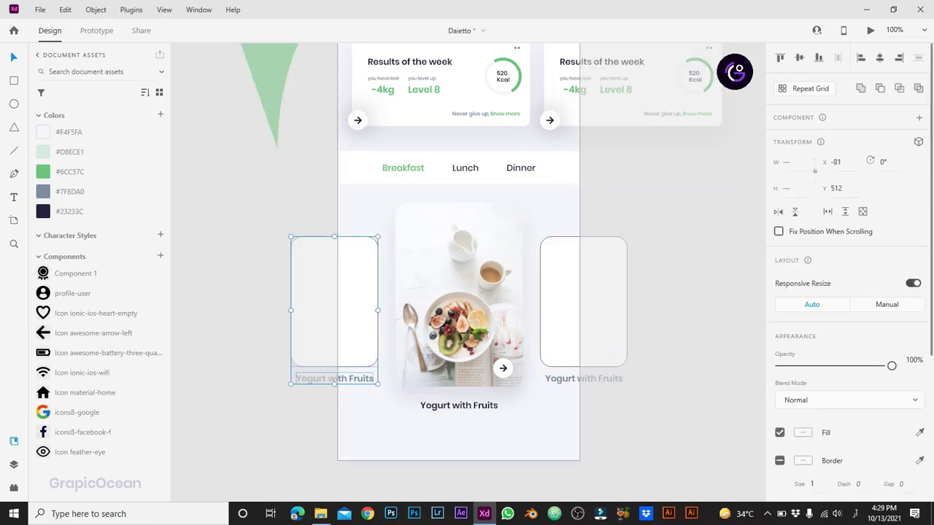
Put the fruit-salad photo in the right card and the berry-yogurt photo in the left card
{"action": "left_click", "coordinate": [583, 301]}
{"action": "left_click", "coordinate": [321, 514]}
{"action": "left_click_drag", "start_coordinate": [545, 458], "coordinate": [584, 301]}
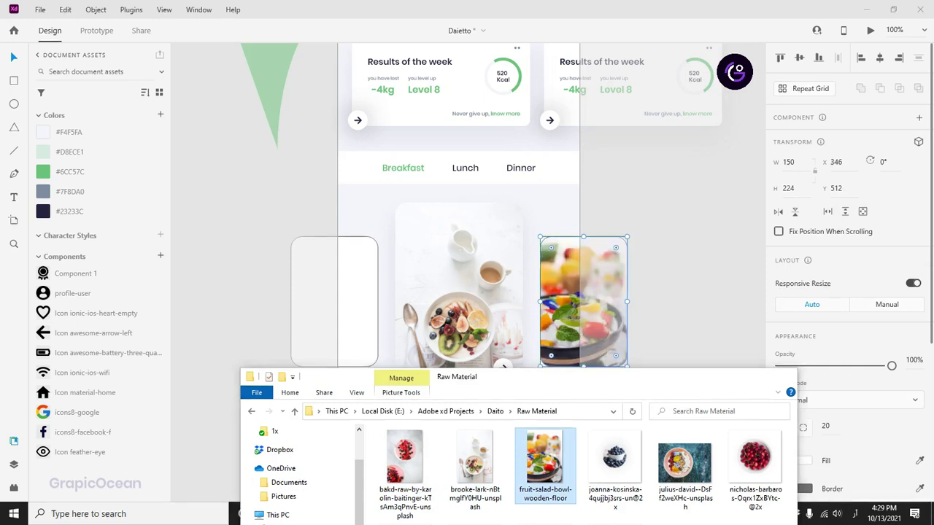
{"action": "left_click", "coordinate": [335, 301]}
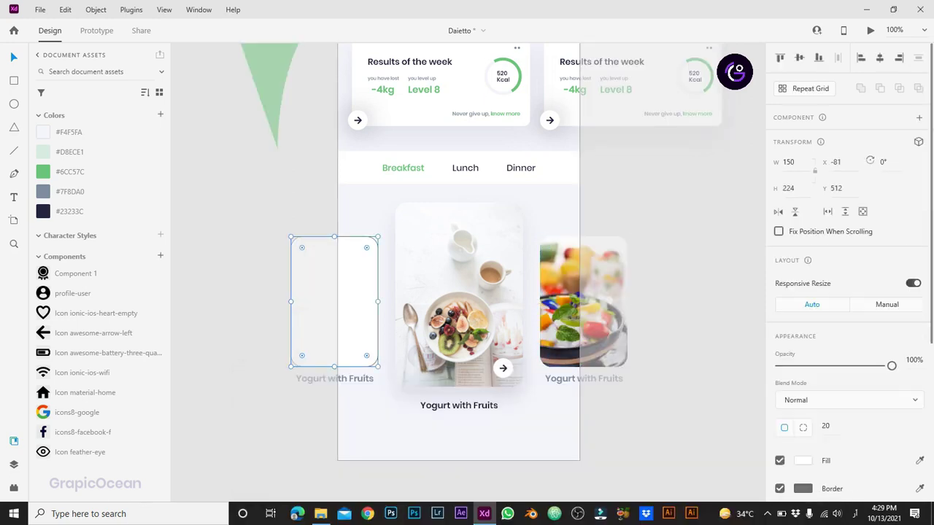
{"action": "left_click", "coordinate": [320, 513]}
{"action": "left_click_drag", "start_coordinate": [405, 453], "coordinate": [334, 302]}
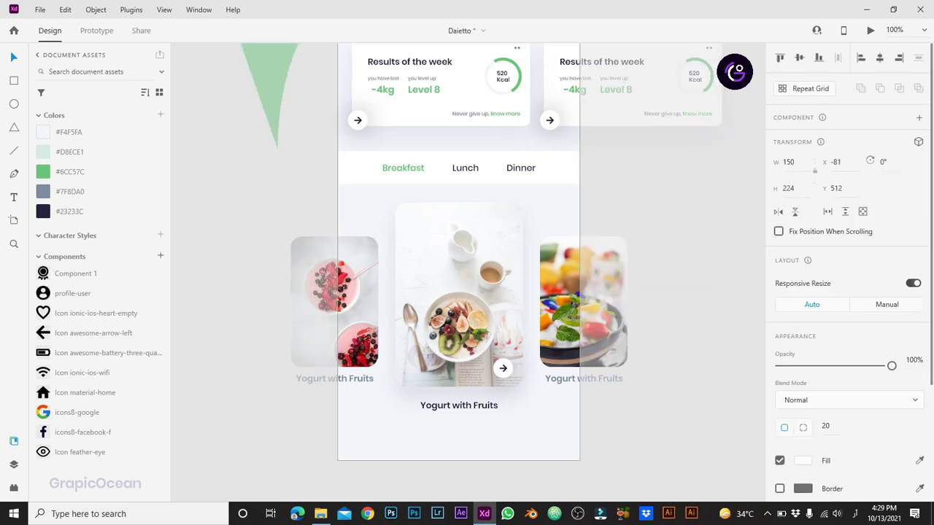
Give the carousel cards a drop shadow with Y 20, blur 30 and 10% opacity
{"action": "left_click", "coordinate": [458, 255]}
{"action": "left_click", "coordinate": [802, 425]}
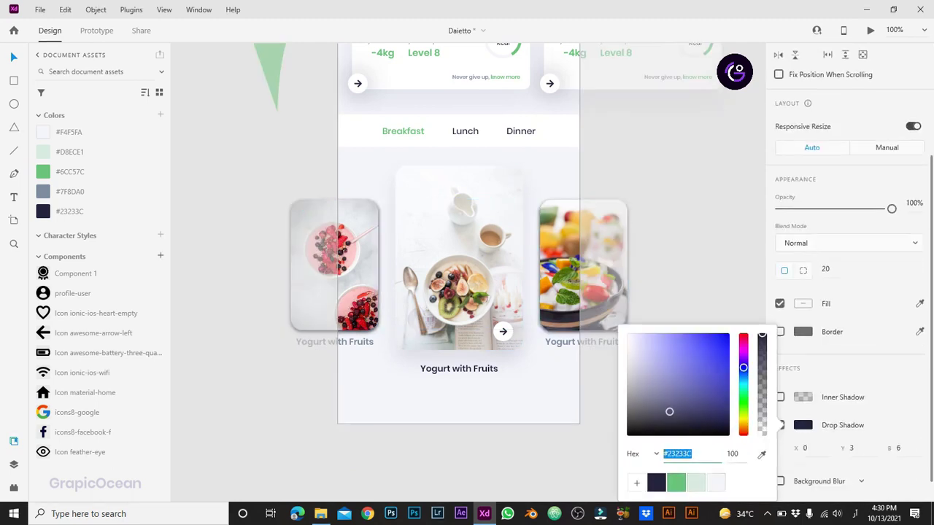
{"action": "key", "text": "super+space"}
{"action": "key", "text": "Tab"}
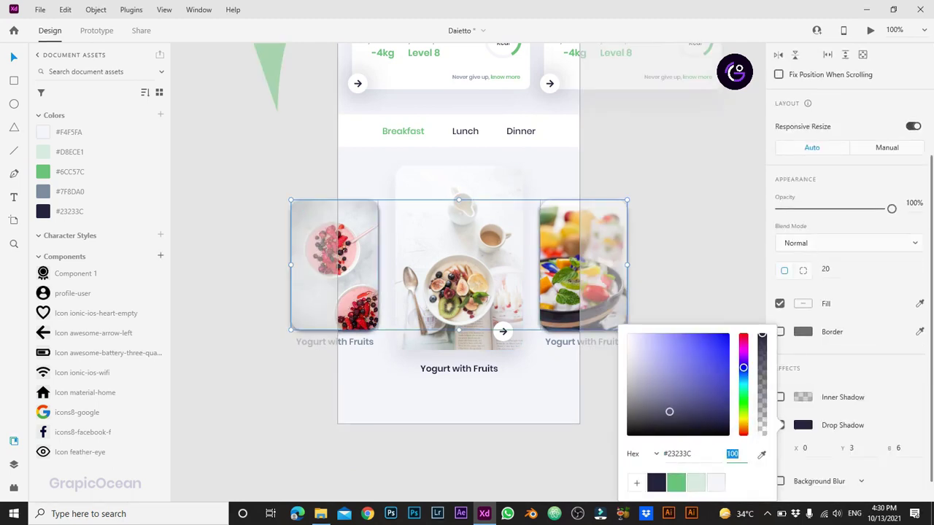
{"action": "key", "text": "Tab"}
{"action": "type", "text": "20"}
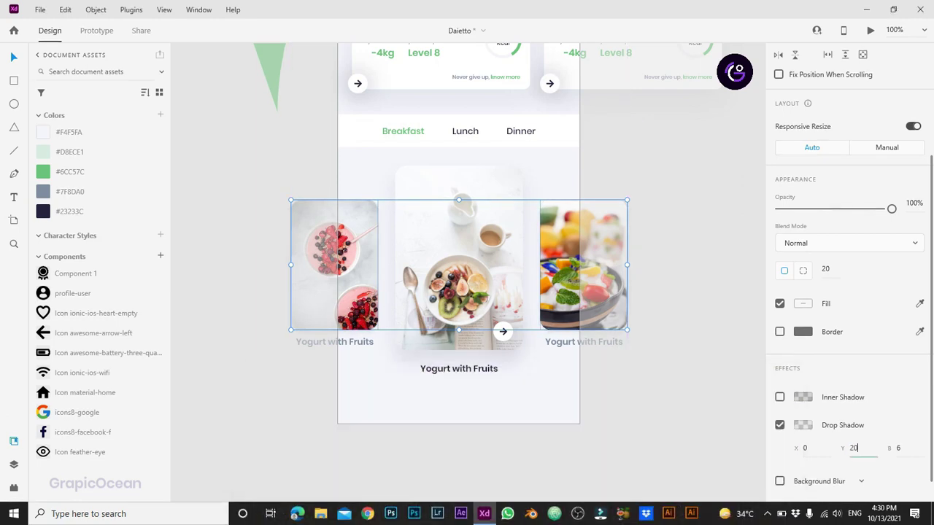
{"action": "key", "text": "Tab"}
{"action": "type", "text": "6"}
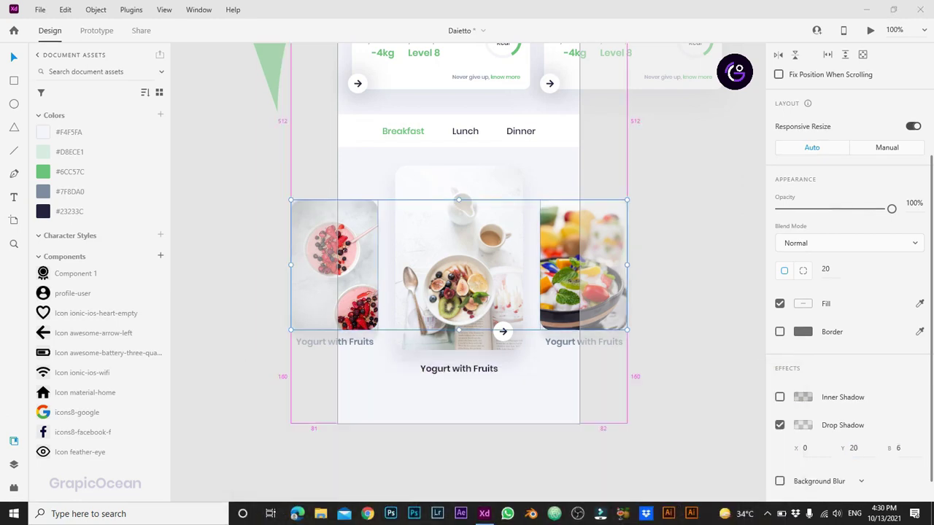
{"action": "type", "text": "30"}
{"action": "key", "text": "Return"}
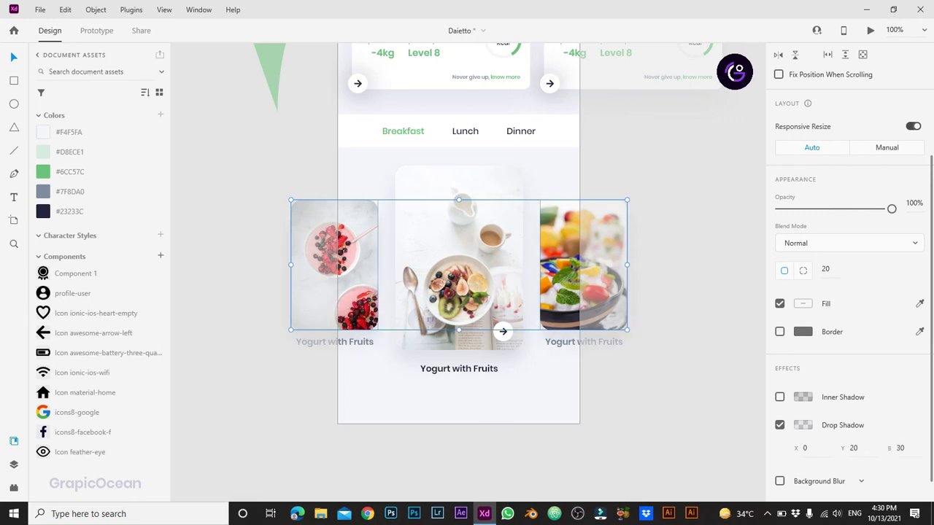
{"action": "key", "text": "Escape"}
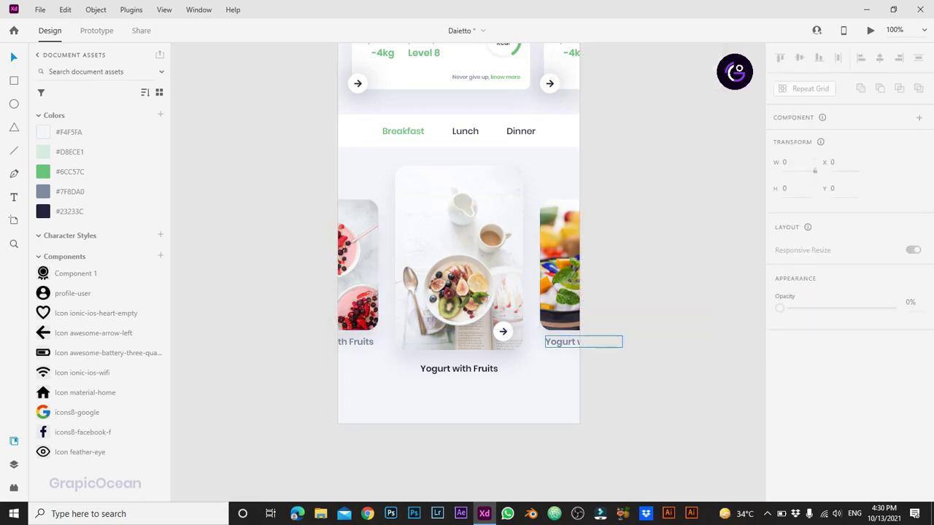
Inspect the side cards and their captions to check the new shadow
{"action": "left_click", "coordinate": [583, 341]}
{"action": "key", "text": "Escape"}
{"action": "left_click", "coordinate": [583, 264]}
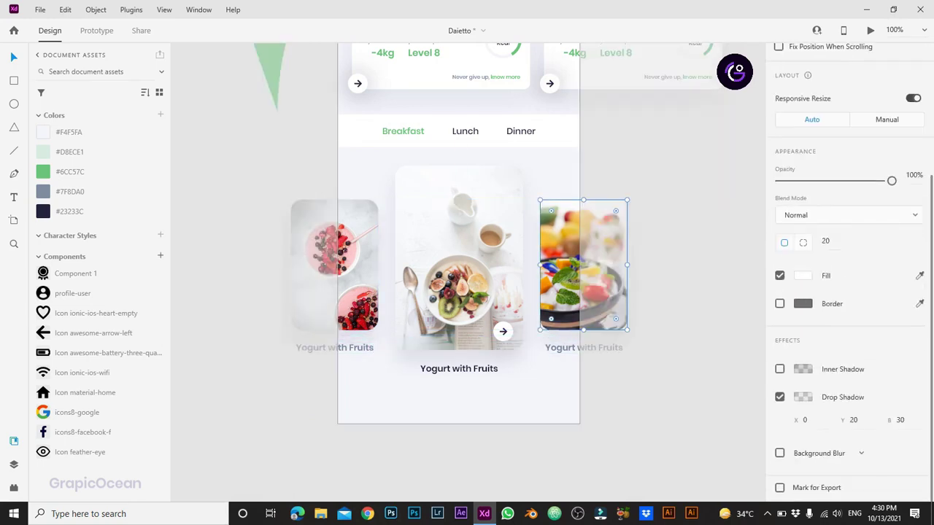
{"action": "key", "text": "Escape"}
{"action": "scroll", "coordinate": [479, 234], "scroll_direction": "left", "scroll_amount": 2}
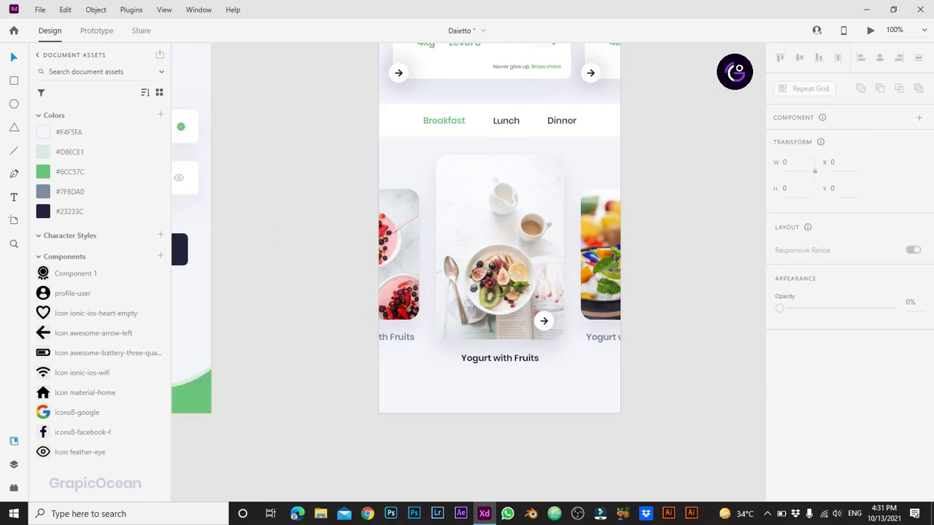
{"action": "left_click", "coordinate": [605, 255]}
{"action": "scroll", "coordinate": [846, 292], "scroll_direction": "down", "scroll_amount": 3}
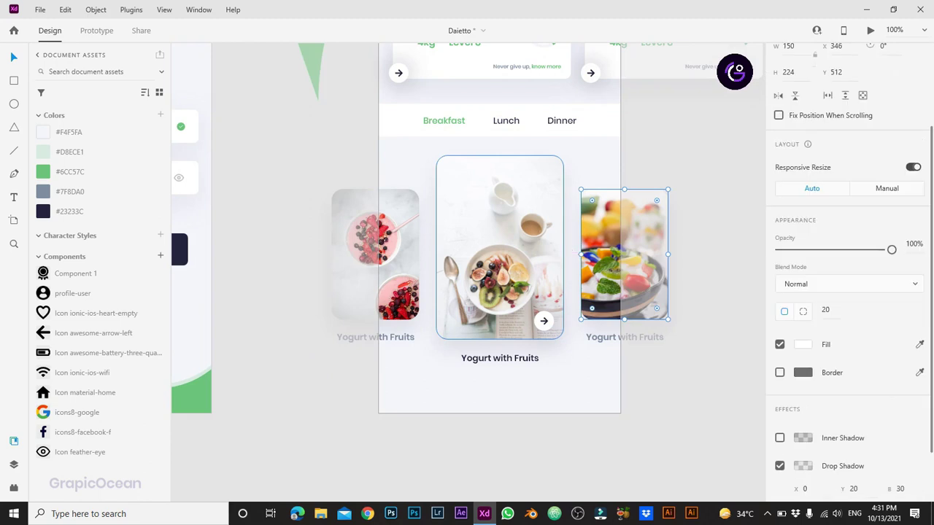
{"action": "left_click", "coordinate": [375, 337]}
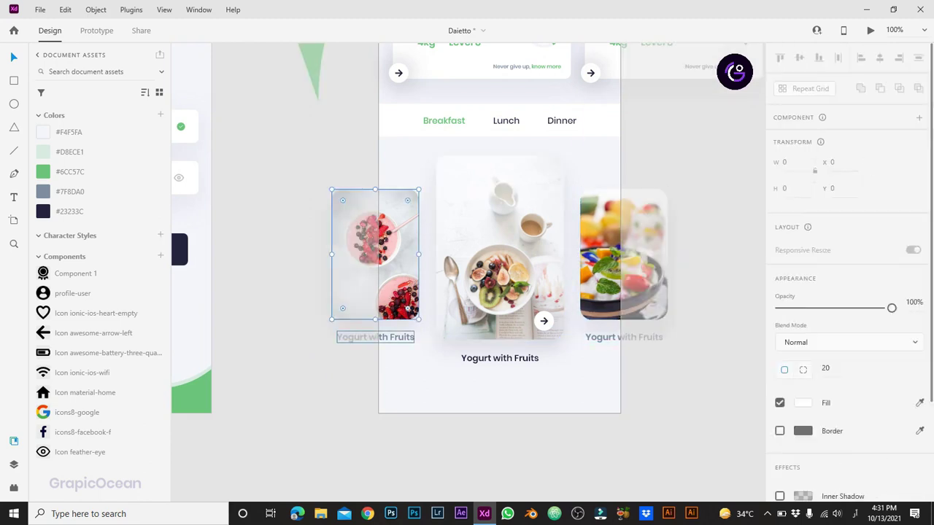
{"action": "key", "text": "Escape"}
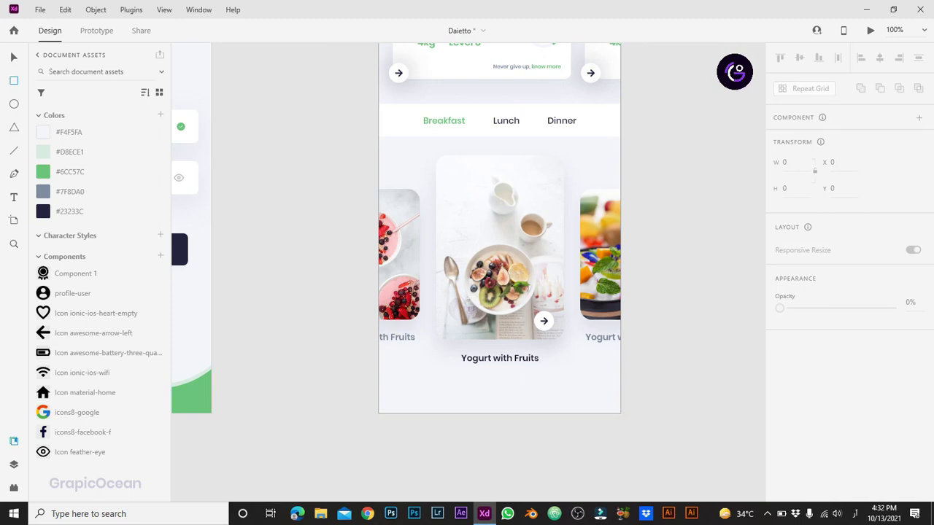
Draw a full-width white bar at the artboard bottom, 66 tall
{"action": "key", "text": "v"}
{"action": "left_click_drag", "start_coordinate": [379, 382], "coordinate": [620, 410]}
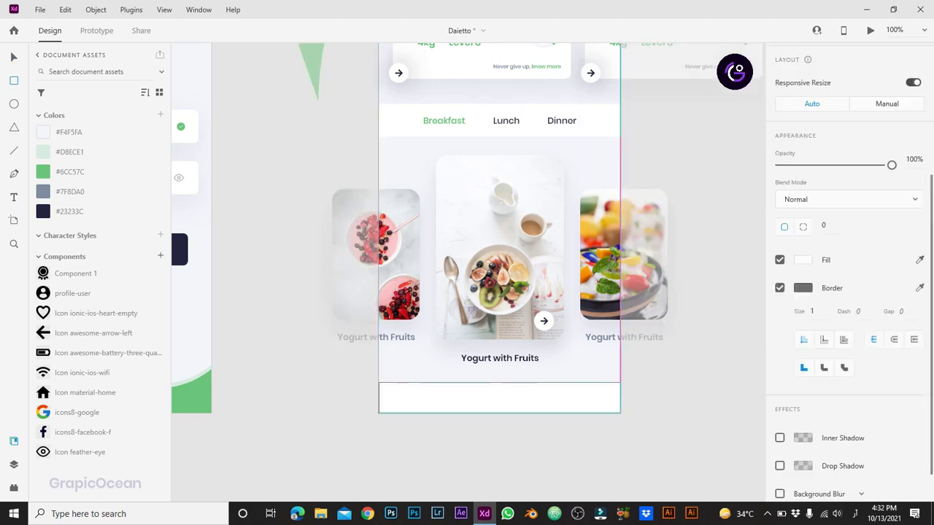
{"action": "type", "text": "32"}
{"action": "key", "text": "Return"}
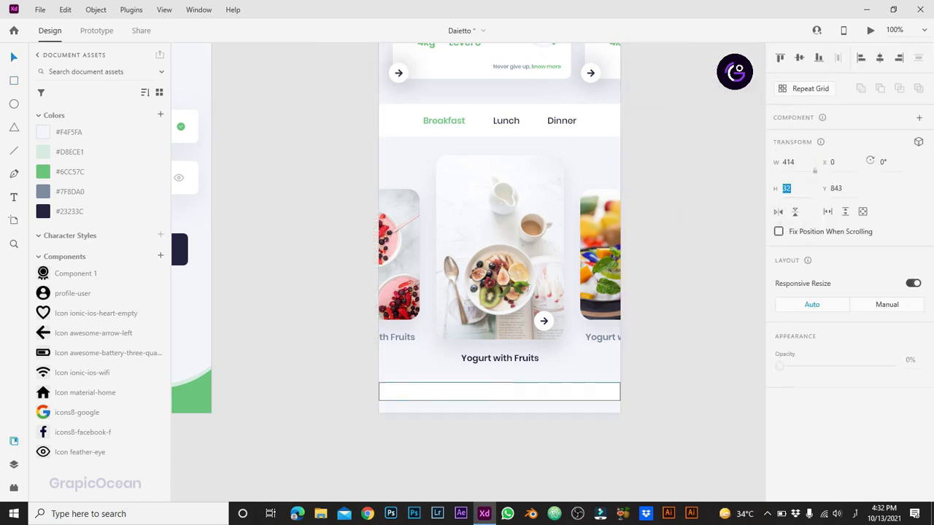
{"action": "scroll", "coordinate": [846, 292], "scroll_direction": "down", "scroll_amount": 3}
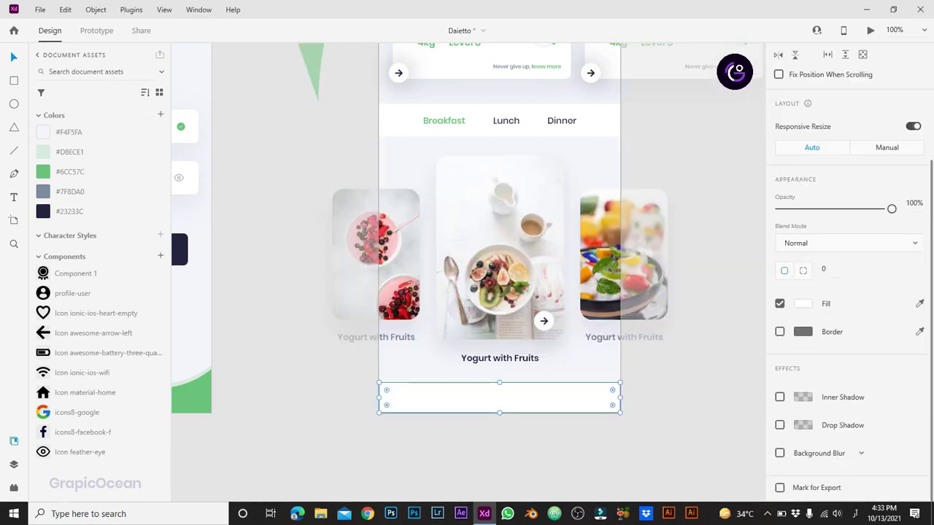
{"action": "key", "text": "super+space"}
{"action": "type", "text": "66"}
{"action": "key", "text": "Return"}
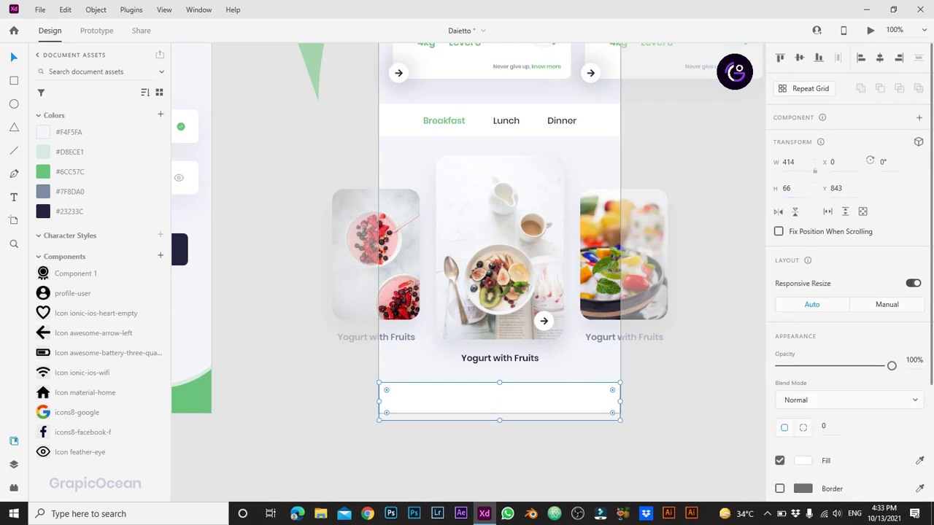
{"action": "key", "text": "shift+Up"}
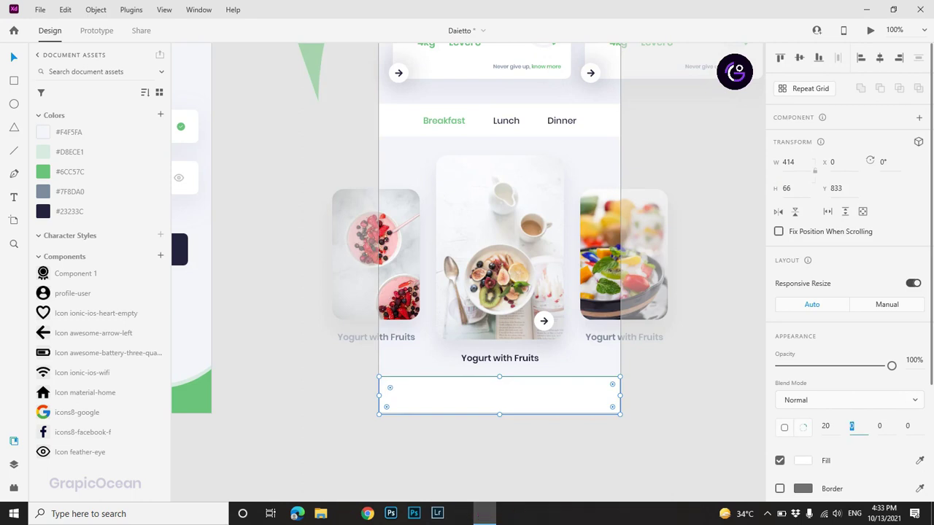
{"action": "type", "text": "20"}
Give the bottom bar a drop shadow of Y 0, blur 15 in colour #23233C
{"action": "key", "text": "Escape"}
{"action": "key", "text": "ctrl+equal"}
{"action": "scroll", "coordinate": [515, 263], "scroll_direction": "down", "scroll_amount": 3}
{"action": "scroll", "coordinate": [515, 263], "scroll_direction": "right", "scroll_amount": 2}
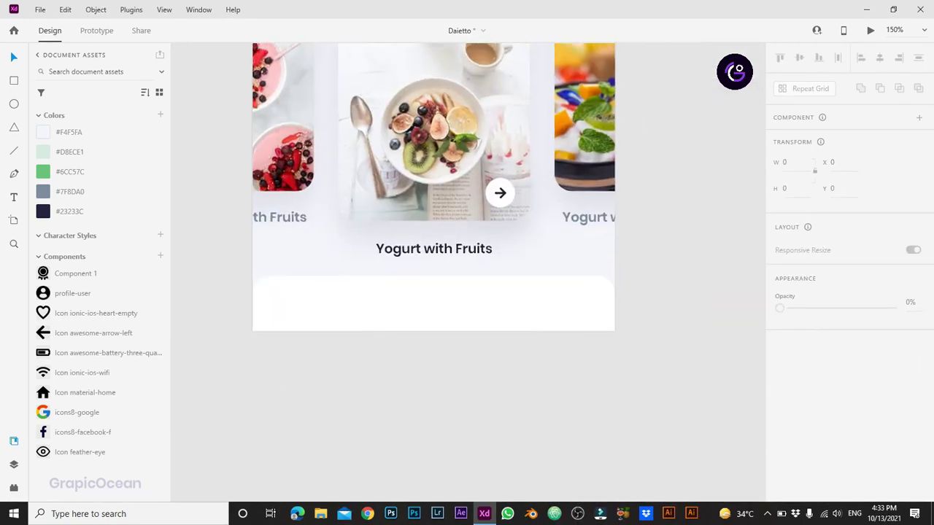
{"action": "left_click", "coordinate": [434, 302]}
{"action": "scroll", "coordinate": [846, 292], "scroll_direction": "down", "scroll_amount": 3}
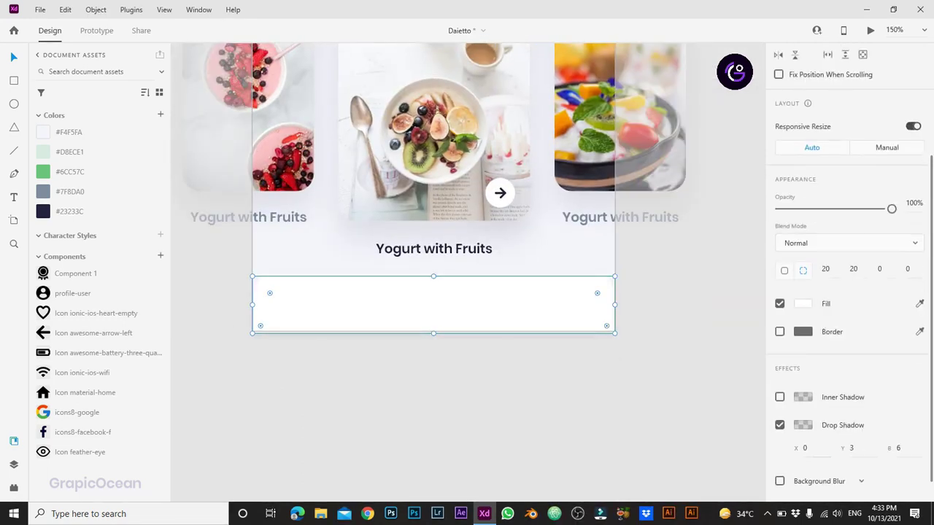
{"action": "key", "text": "Tab"}
{"action": "type", "text": "0"}
{"action": "key", "text": "shift+Tab"}
{"action": "key", "text": "Return"}
{"action": "left_click", "coordinate": [802, 424]}
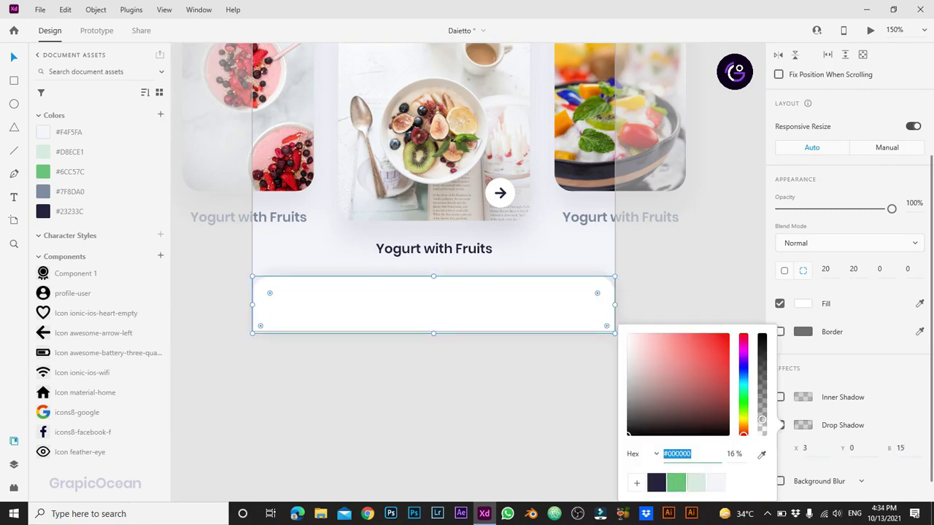
{"action": "left_click", "coordinate": [656, 482]}
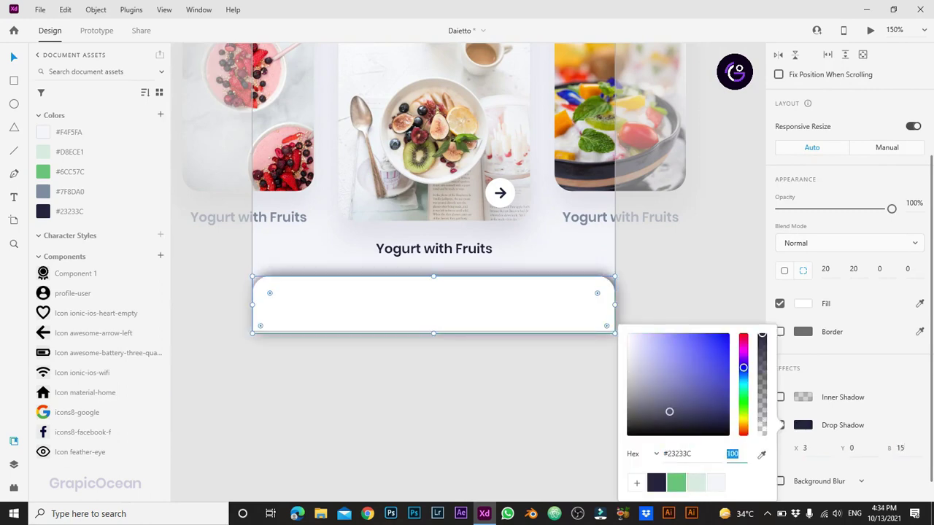
{"action": "key", "text": "Escape"}
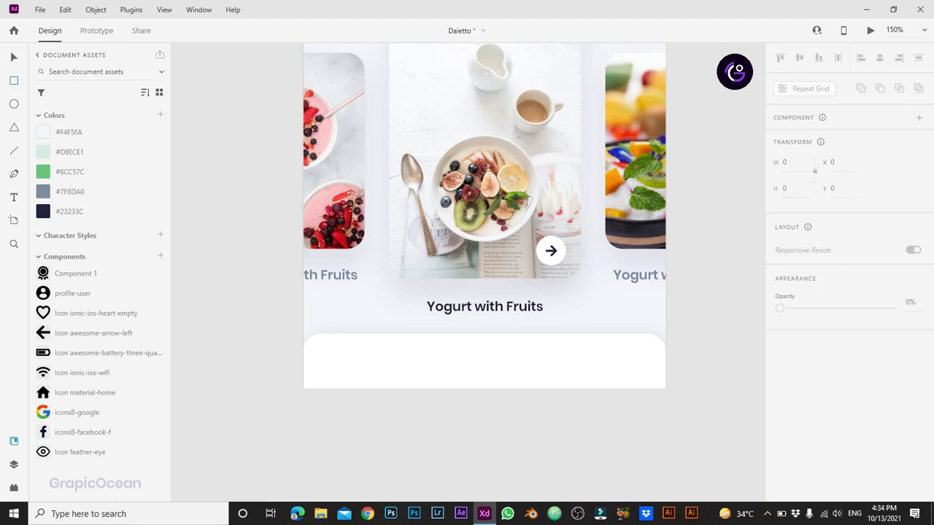
Draw a 102×34 rectangle in the bottom bar and round it into a pill
{"action": "left_click_drag", "start_coordinate": [328, 354], "coordinate": [405, 373]}
{"action": "left_click", "coordinate": [786, 162]}
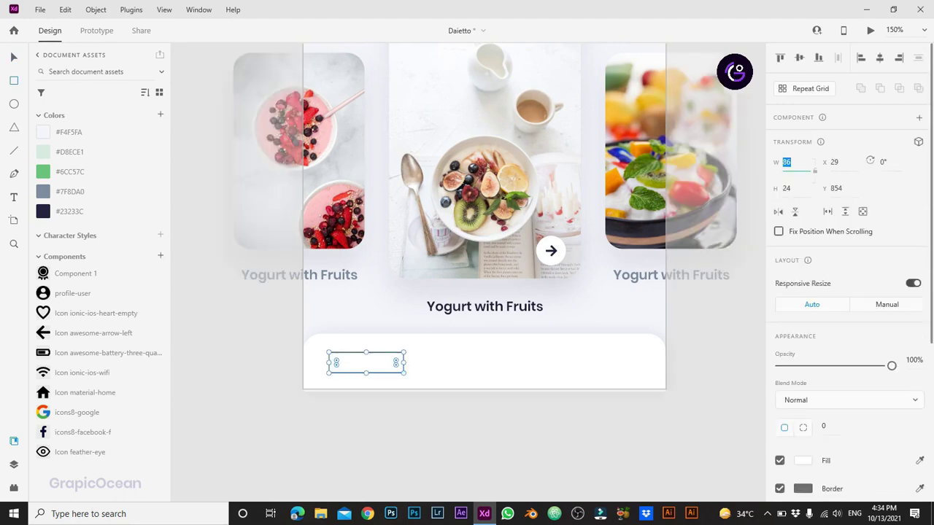
{"action": "key", "text": "Tab"}
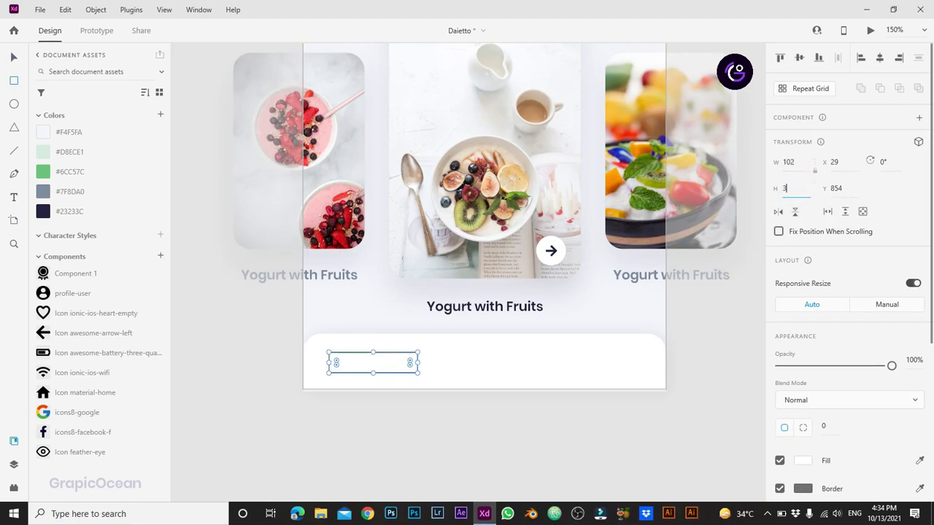
{"action": "type", "text": "34"}
{"action": "key", "text": "Return"}
{"action": "left_click_drag", "start_coordinate": [336, 361], "coordinate": [345, 367]}
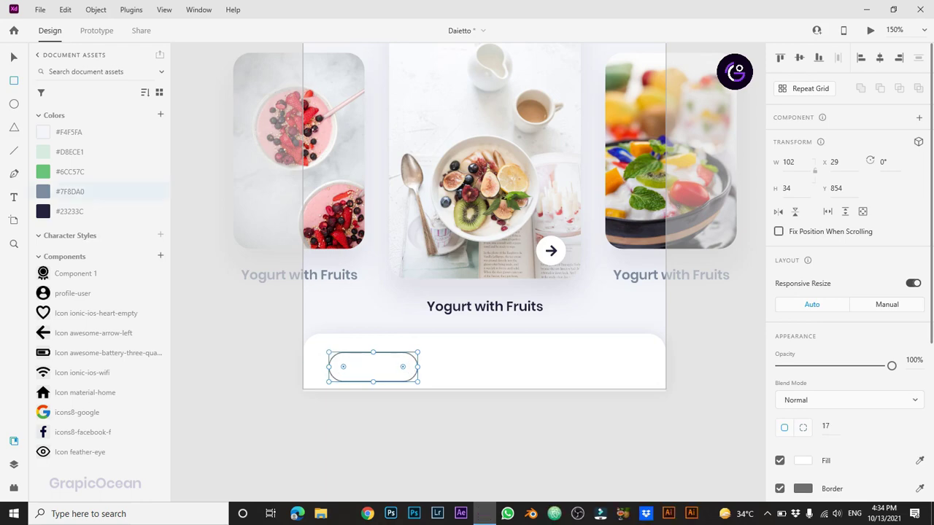
Remove the pill's outline, fill it green #6CC57C, and centre it vertically in the bar
{"action": "left_click", "coordinate": [779, 489]}
{"action": "type", "text": "#6CC57C"}
{"action": "key", "text": "Return"}
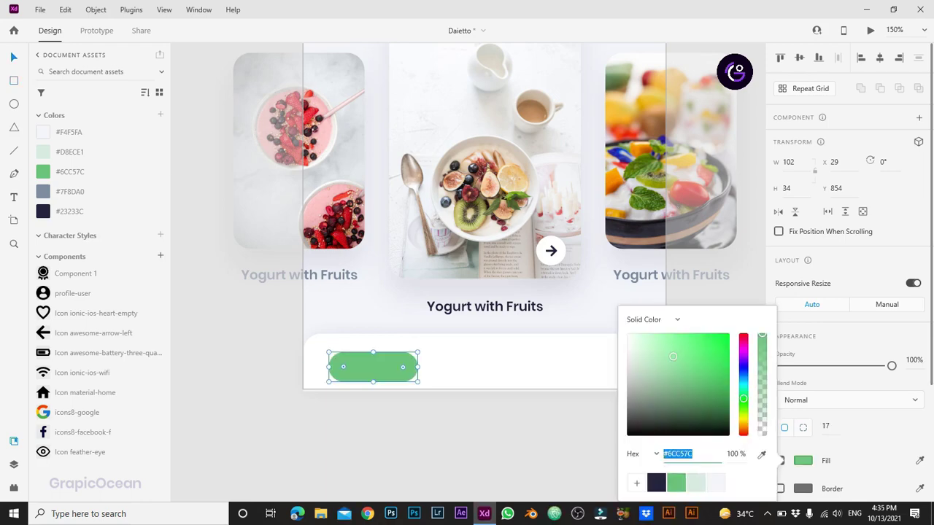
{"action": "key", "text": "Escape"}
{"action": "scroll", "coordinate": [484, 218], "scroll_direction": "down", "scroll_amount": 2}
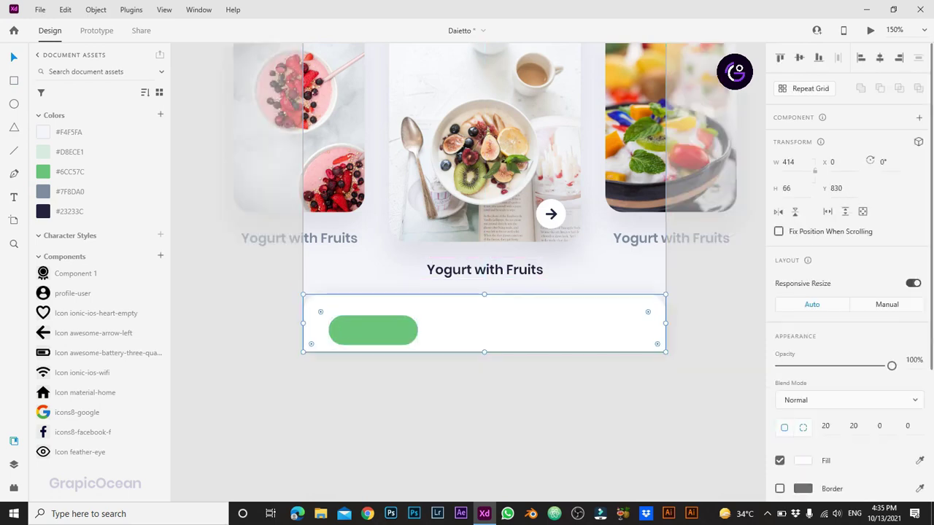
{"action": "key", "text": "shift+Up"}
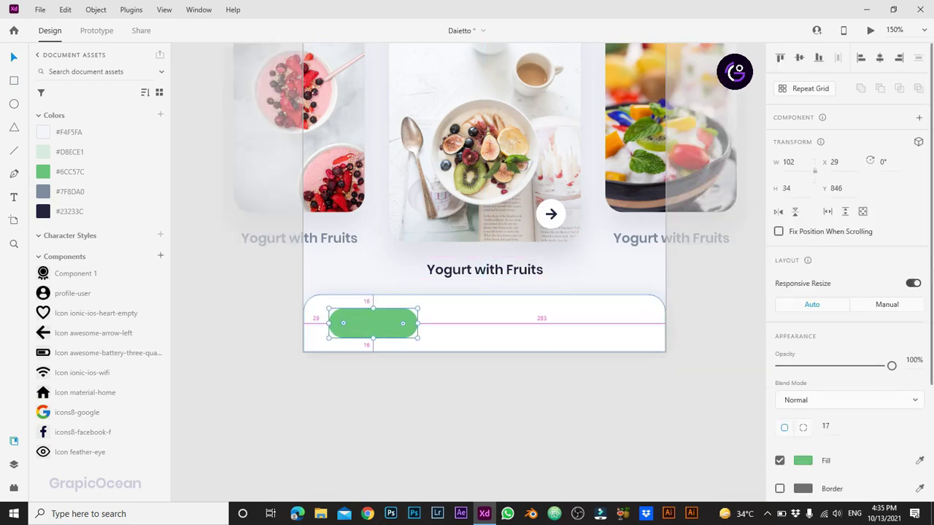
{"action": "key", "text": "shift+Right"}
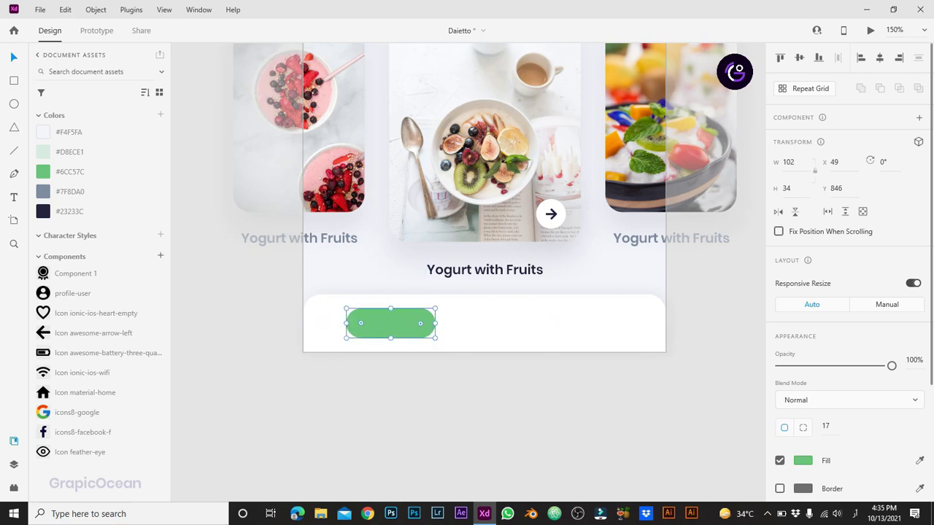
{"action": "key", "text": "Escape"}
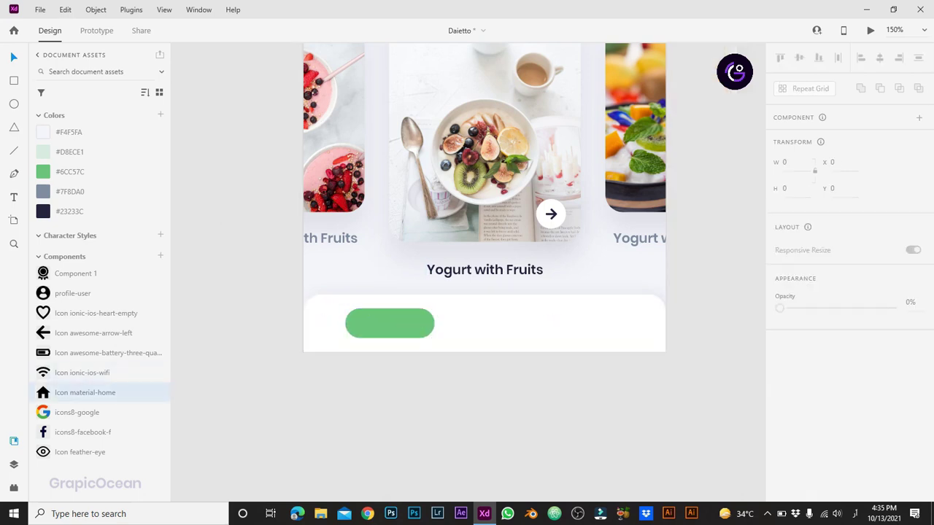
Place the material-home icon on the green button, colour it white and shrink it
{"action": "mouse_move", "coordinate": [85, 392]}
{"action": "left_mouse_down"}
{"action": "mouse_move", "coordinate": [407, 397]}
{"action": "mouse_move", "coordinate": [365, 323]}
{"action": "left_mouse_up"}
{"action": "left_click", "coordinate": [802, 375]}
{"action": "left_click", "coordinate": [629, 329]}
{"action": "key", "text": "Escape"}
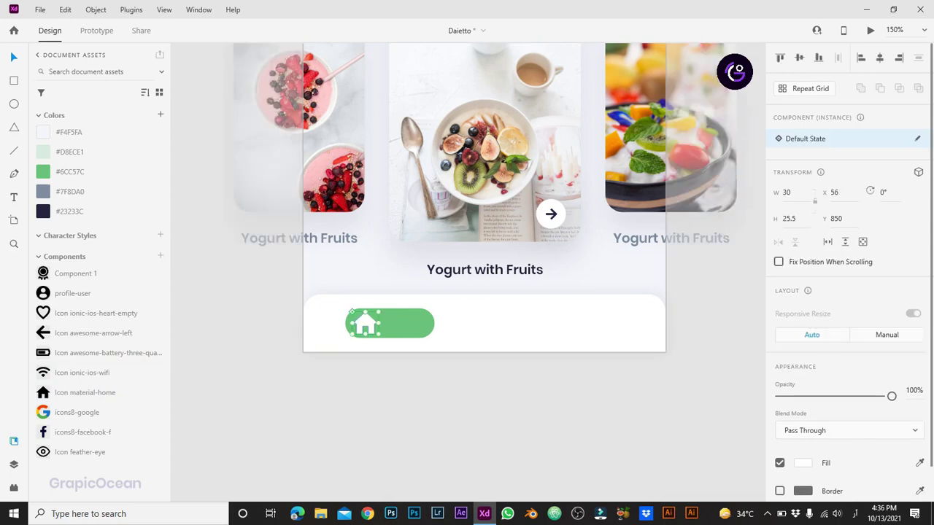
{"action": "key", "text": "Escape"}
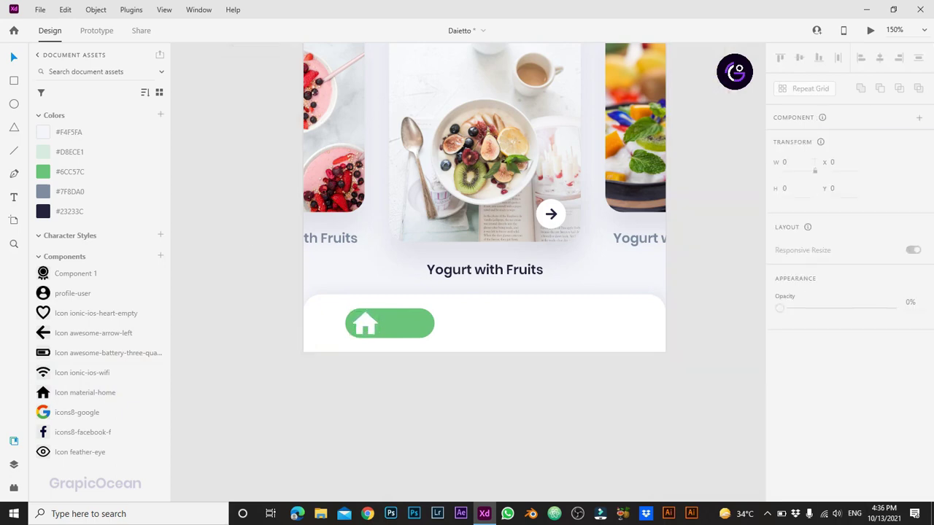
{"action": "scroll", "coordinate": [359, 281], "scroll_direction": "up", "scroll_amount": 5}
{"action": "left_click", "coordinate": [370, 365]}
{"action": "left_click_drag", "start_coordinate": [353, 346], "coordinate": [357, 350]}
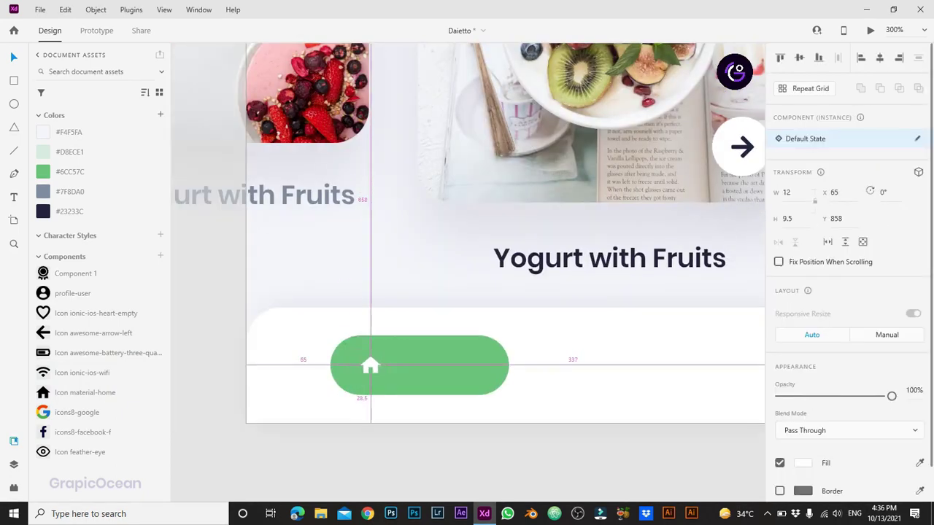
Add a white #FFFFFF 'Home' text label beside the home icon
{"action": "key", "text": "t"}
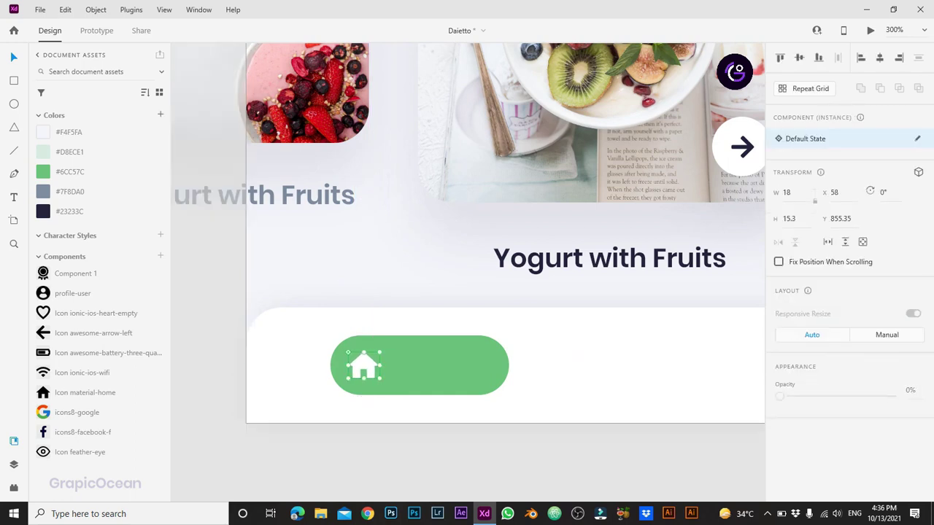
{"action": "left_click_drag", "start_coordinate": [437, 348], "coordinate": [669, 383]}
{"action": "right_click", "coordinate": [475, 365]}
{"action": "left_click", "coordinate": [503, 73]}
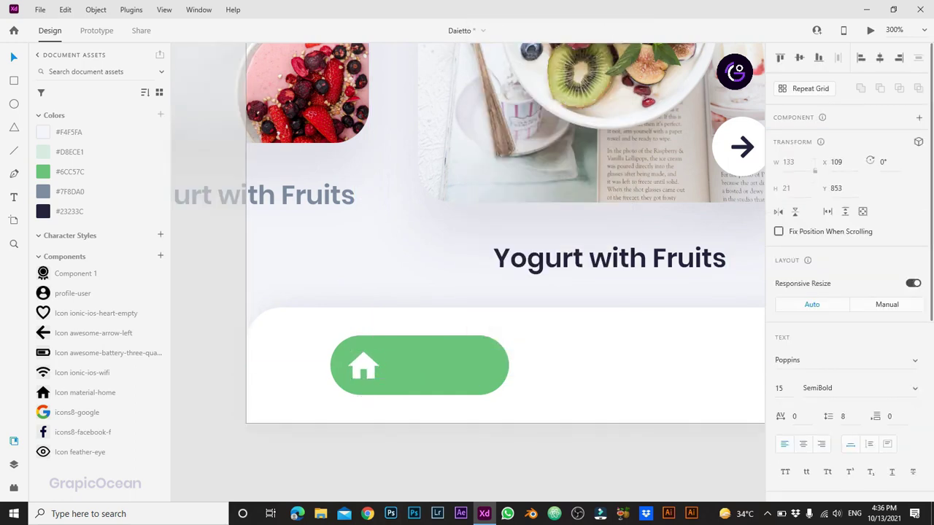
{"action": "key", "text": "BackSpace"}
{"action": "type", "text": "Home"}
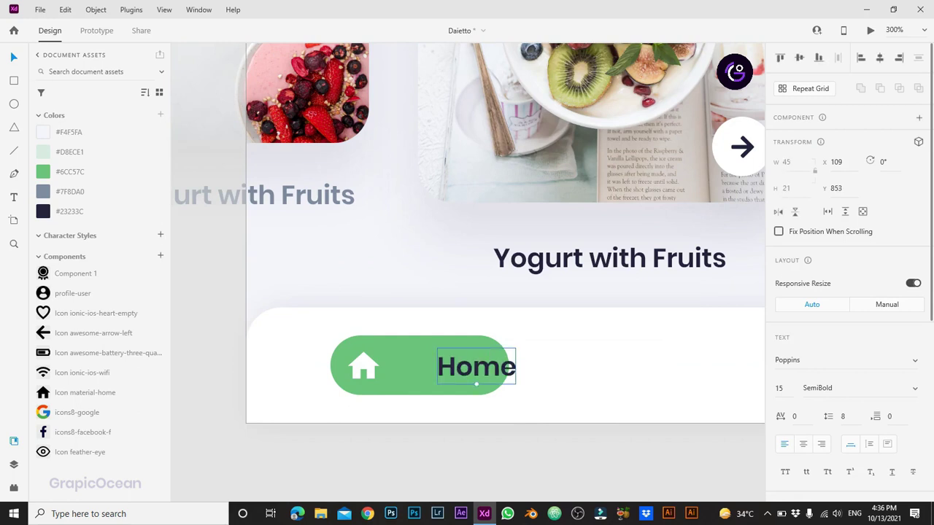
{"action": "left_click_drag", "start_coordinate": [476, 366], "coordinate": [434, 368]}
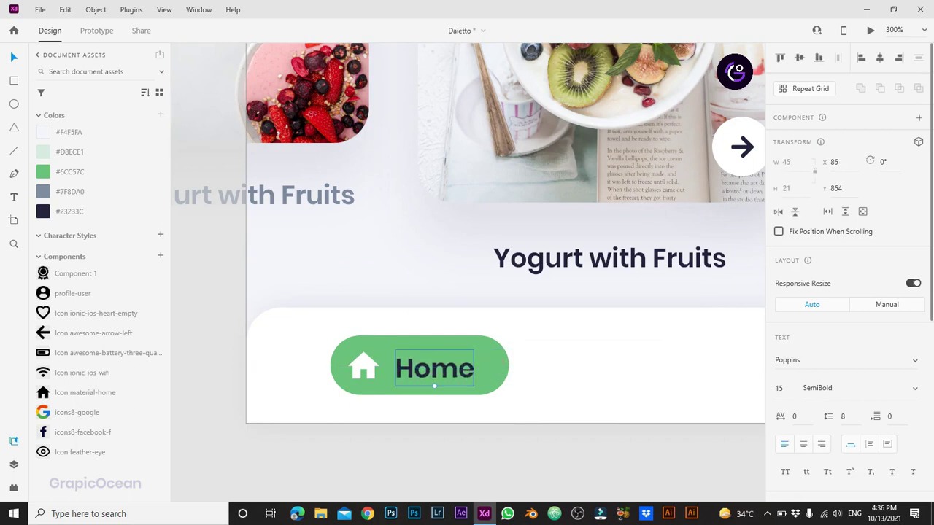
{"action": "scroll", "coordinate": [847, 292], "scroll_direction": "down", "scroll_amount": 3}
{"action": "left_click", "coordinate": [802, 418]}
{"action": "type", "text": "FFFFFF"}
{"action": "key", "text": "Escape"}
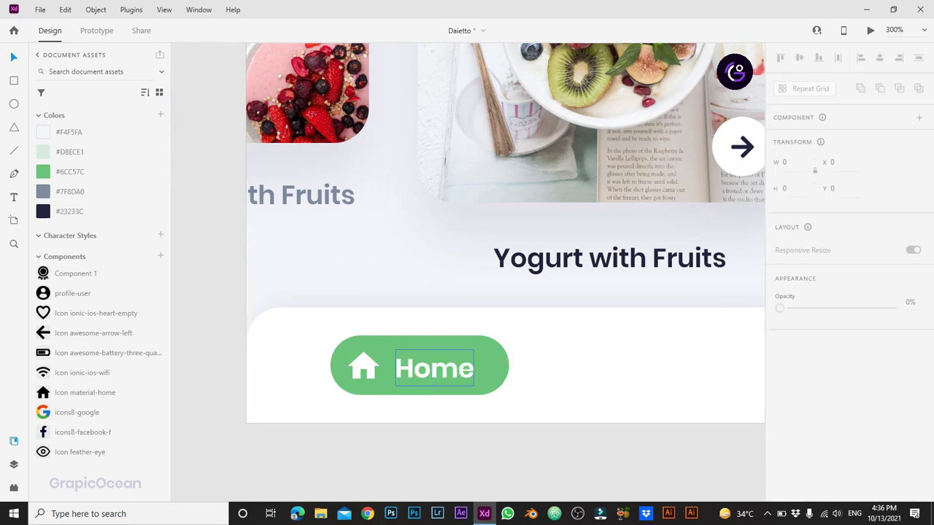
Centre the home icon and Home label together in the pill, and drop in the profile-user icon
{"action": "left_click", "coordinate": [363, 366]}
{"action": "left_click", "coordinate": [434, 368]}
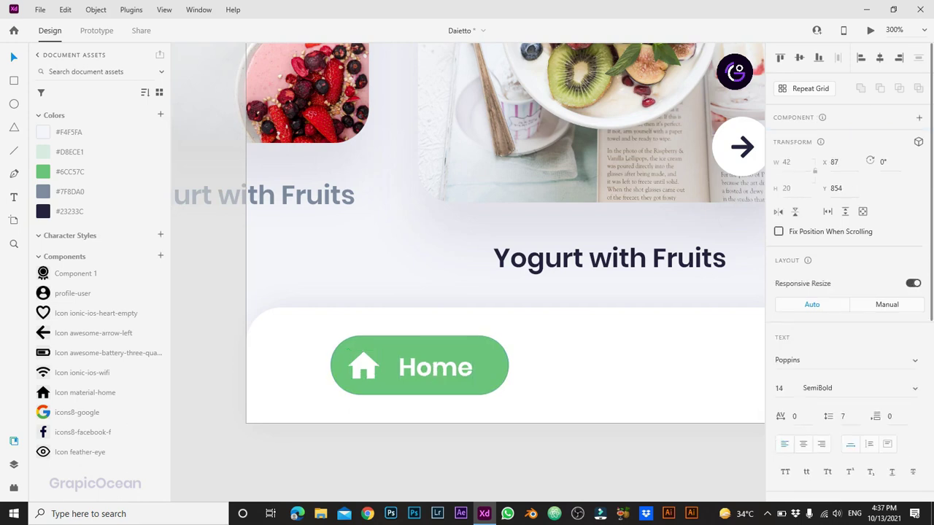
{"action": "key", "text": "ctrl+a"}
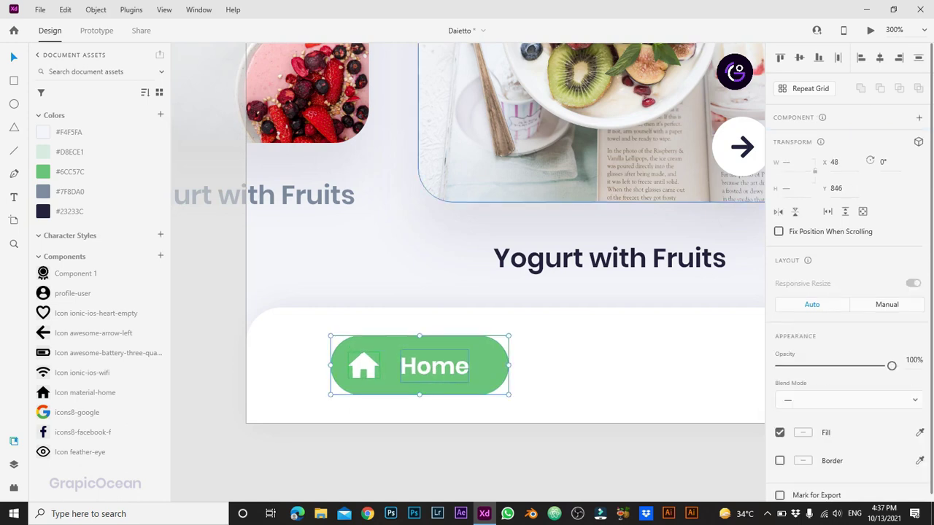
{"action": "left_click", "coordinate": [488, 364], "text": "shift"}
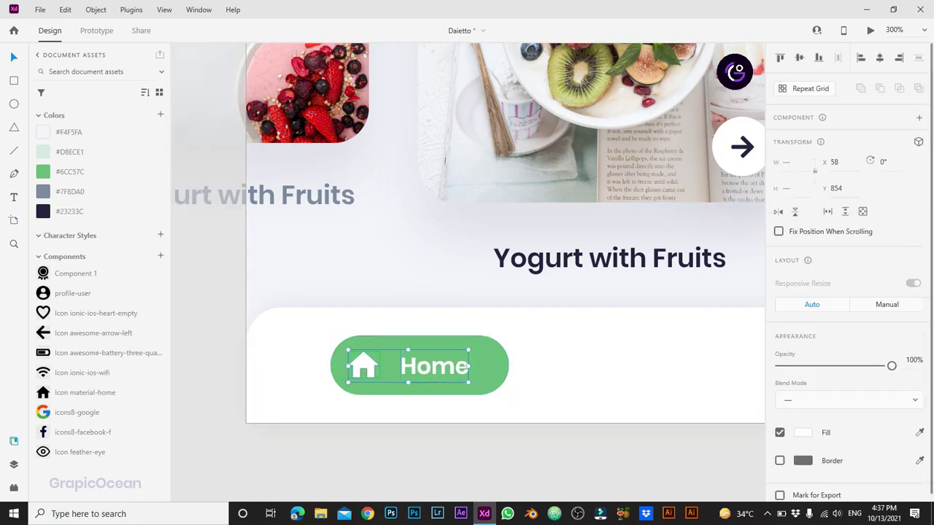
{"action": "key", "text": "ctrl+a"}
{"action": "key", "text": "shift+c"}
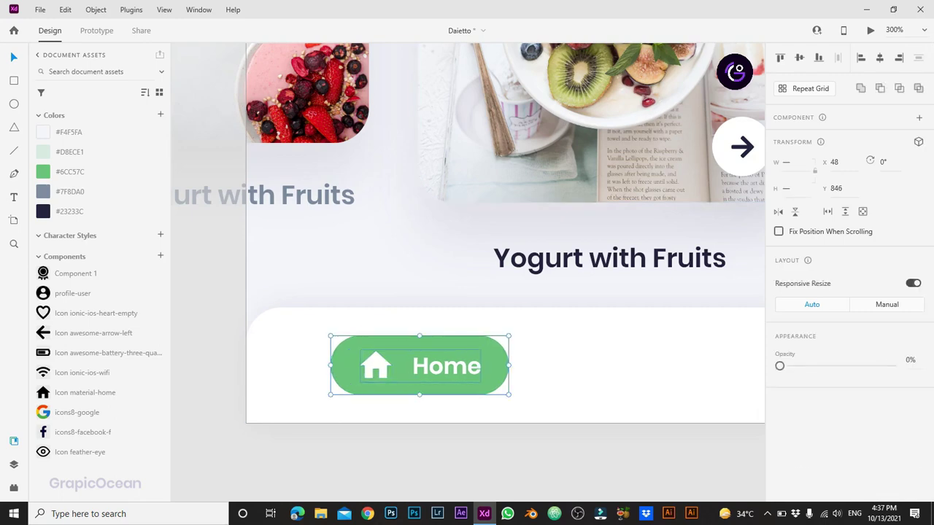
{"action": "key", "text": "Escape"}
{"action": "key", "text": "ctrl+minus"}
{"action": "key", "text": "ctrl+minus"}
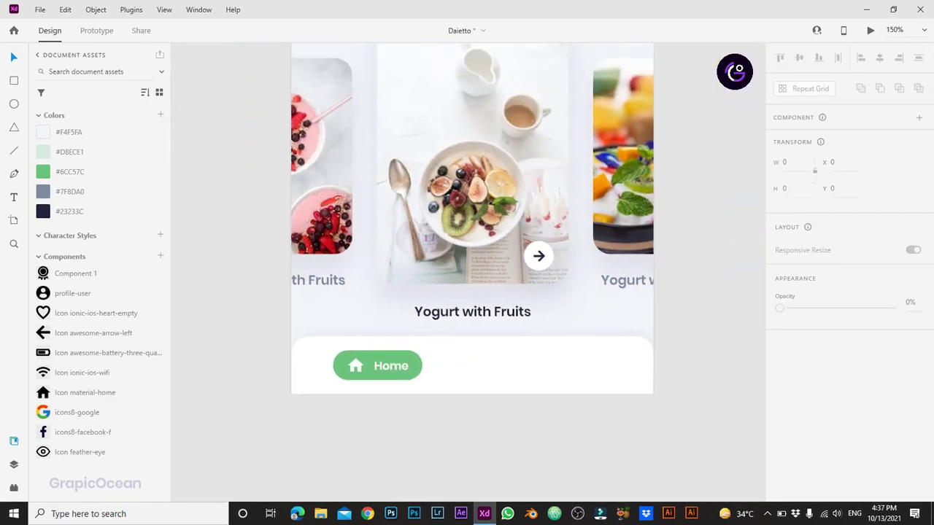
{"action": "left_click_drag", "start_coordinate": [72, 294], "coordinate": [505, 349]}
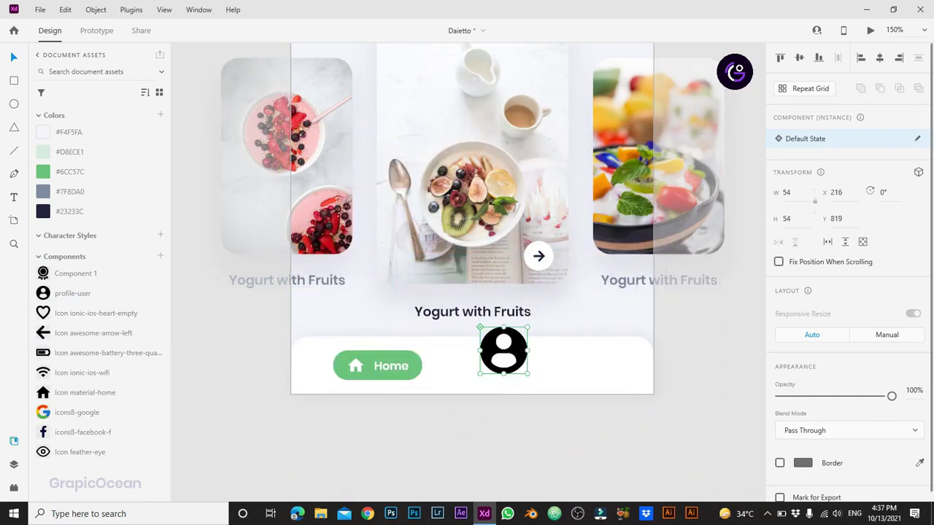
Shrink the profile-user icon to 20×20 right of the Home pill and colour it grey
{"action": "left_click_drag", "start_coordinate": [504, 351], "coordinate": [469, 365]}
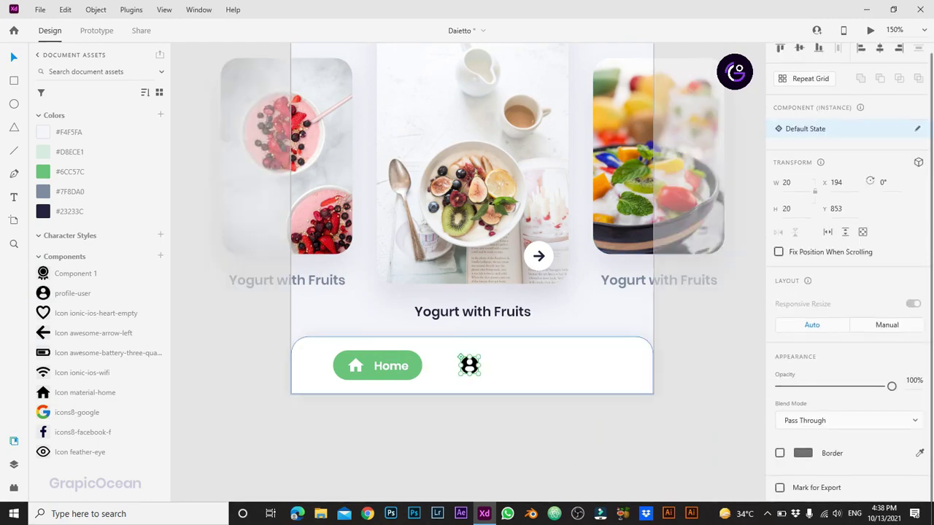
{"action": "key", "text": "Up"}
{"action": "key", "text": "Return"}
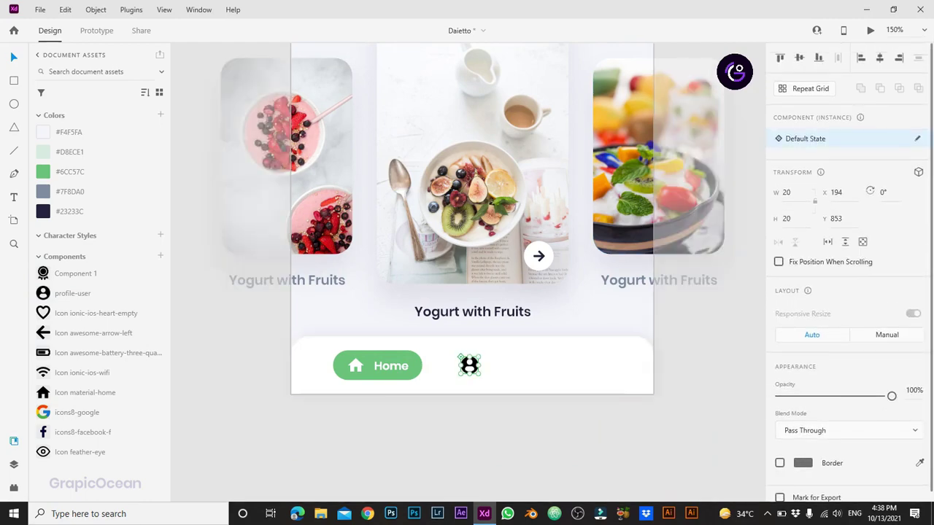
{"action": "scroll", "coordinate": [846, 277], "scroll_direction": "down", "scroll_amount": 4}
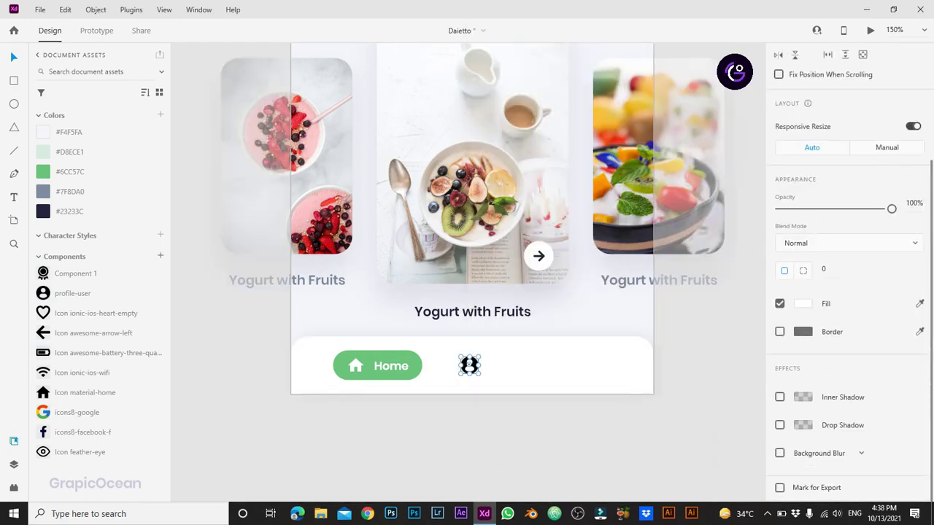
{"action": "left_click", "coordinate": [802, 303]}
{"action": "left_click", "coordinate": [679, 273]}
{"action": "key", "text": "ctrl+z"}
{"action": "left_click", "coordinate": [469, 365]}
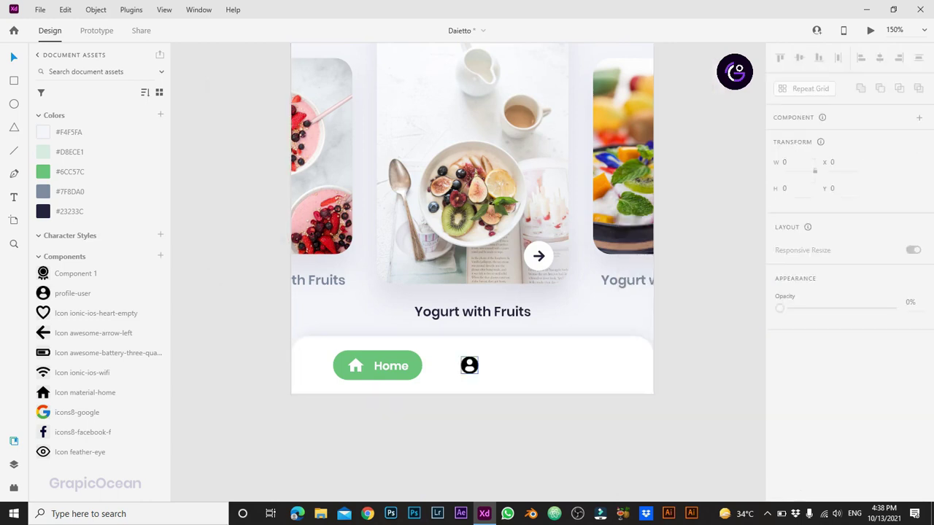
{"action": "right_click", "coordinate": [474, 358]}
{"action": "key", "text": "Escape"}
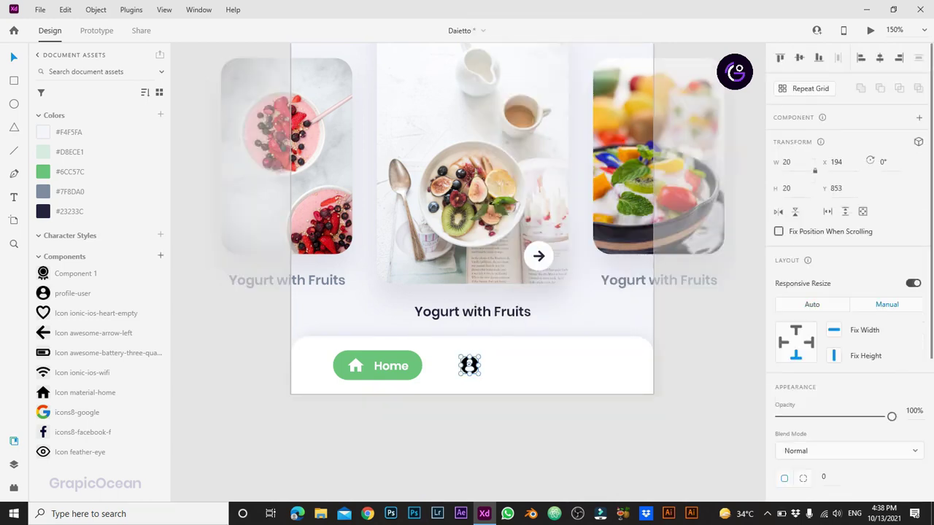
{"action": "key", "text": "Escape"}
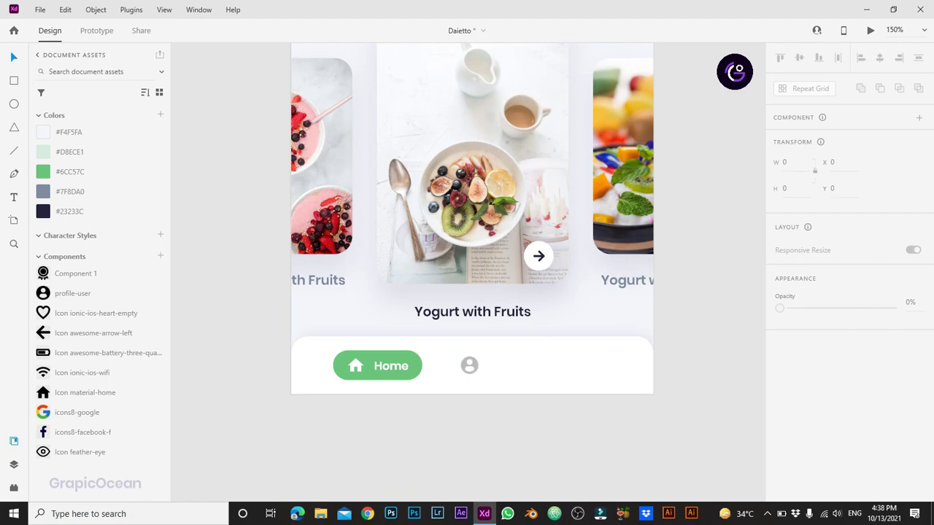
Drag the badge component onto the canvas and detach it from its component
{"action": "left_click_drag", "start_coordinate": [73, 273], "coordinate": [453, 274]}
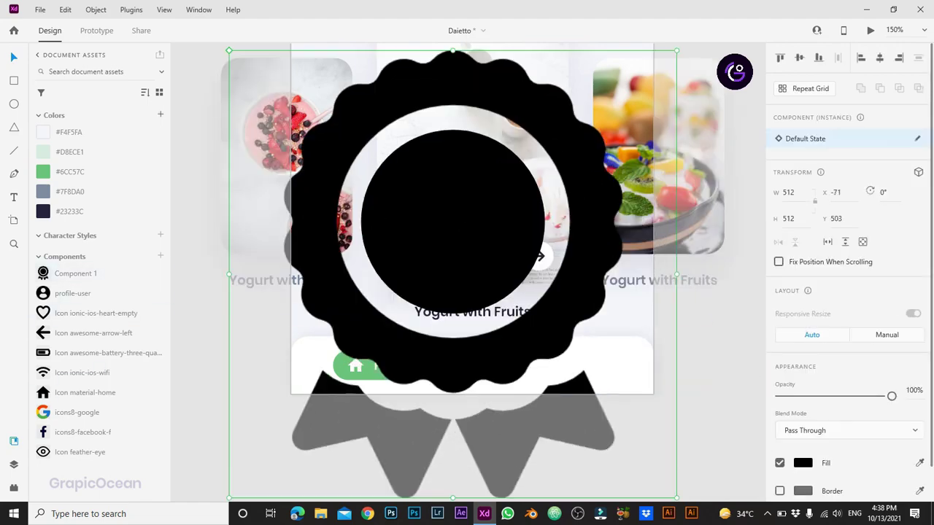
{"action": "right_click", "coordinate": [475, 240]}
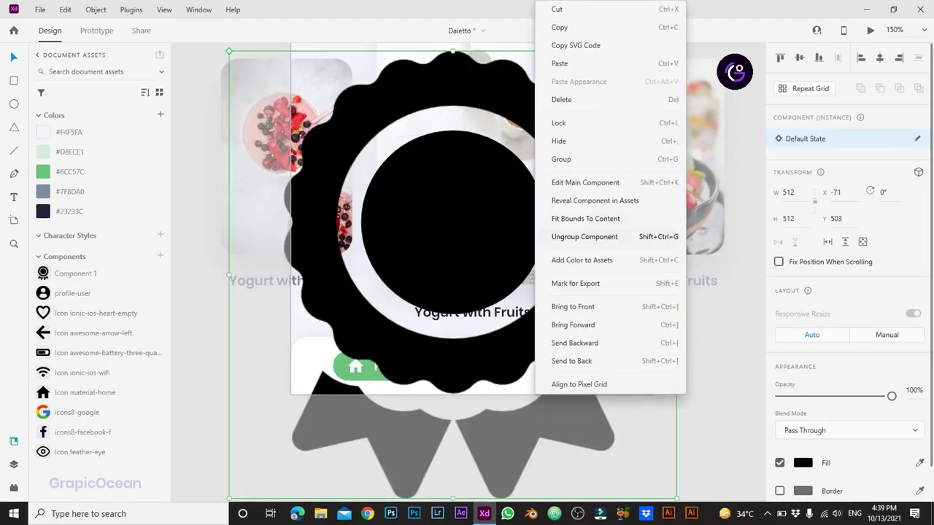
{"action": "left_click", "coordinate": [510, 238]}
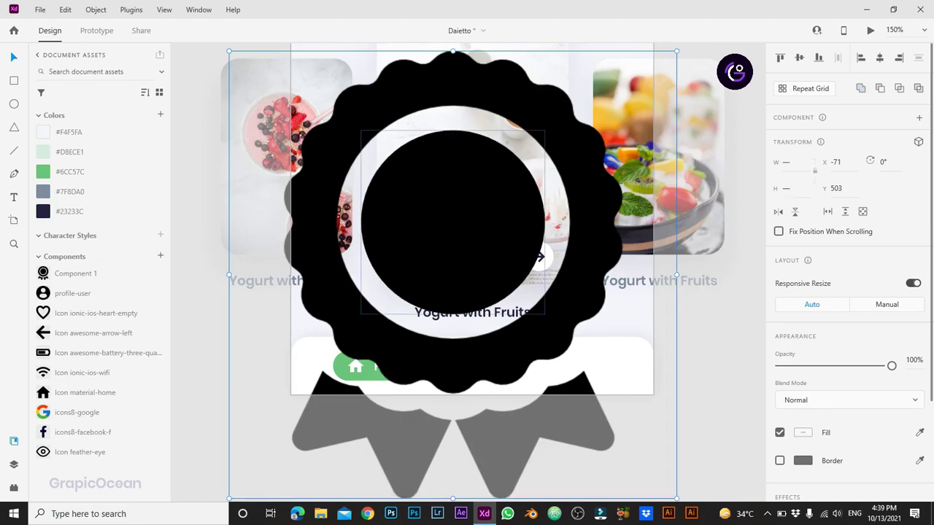
{"action": "key", "text": "ctrl+minus"}
{"action": "key", "text": "ctrl+minus"}
{"action": "key", "text": "Escape"}
Ungroup the badge, remove its loose inner circle and shrink it down
{"action": "left_click", "coordinate": [642, 379]}
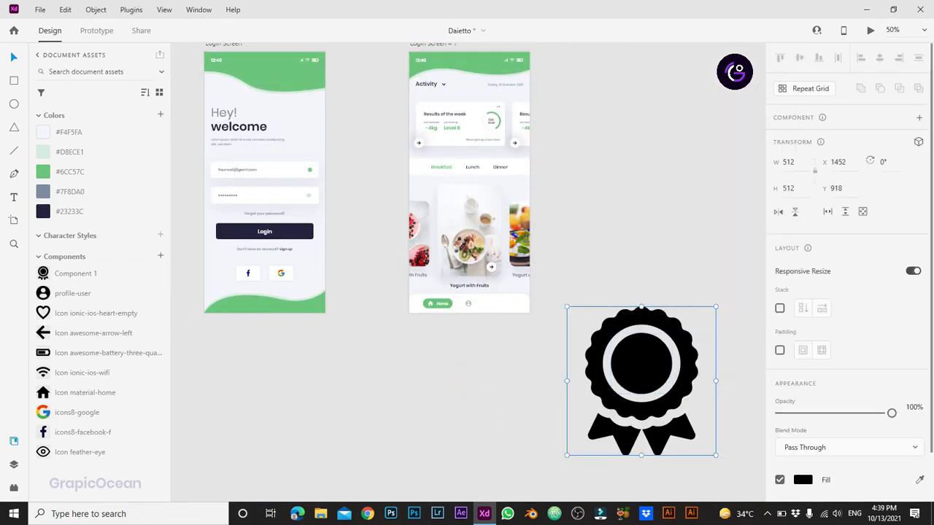
{"action": "right_click", "coordinate": [646, 364]}
{"action": "left_click", "coordinate": [687, 179]}
{"action": "left_click_drag", "start_coordinate": [635, 299], "coordinate": [660, 279]}
{"action": "key", "text": "ctrl+z"}
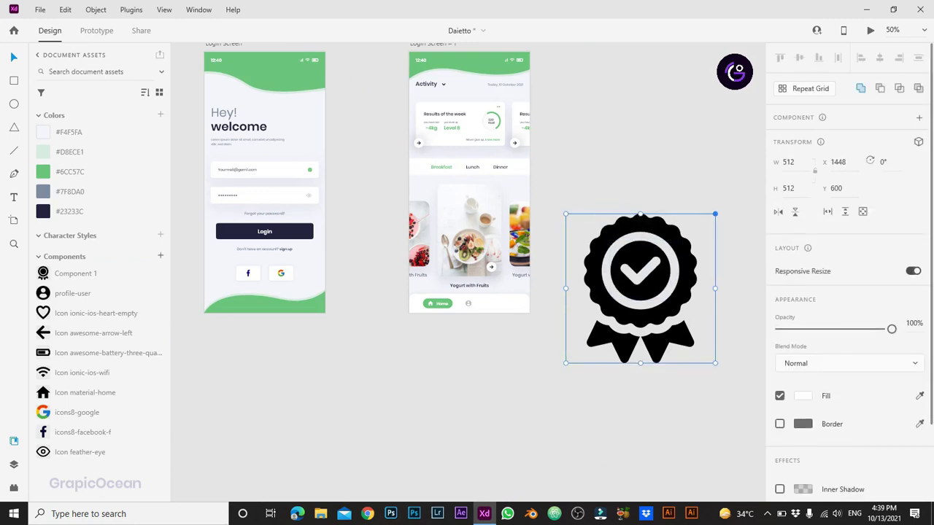
{"action": "key", "text": "ctrl+z"}
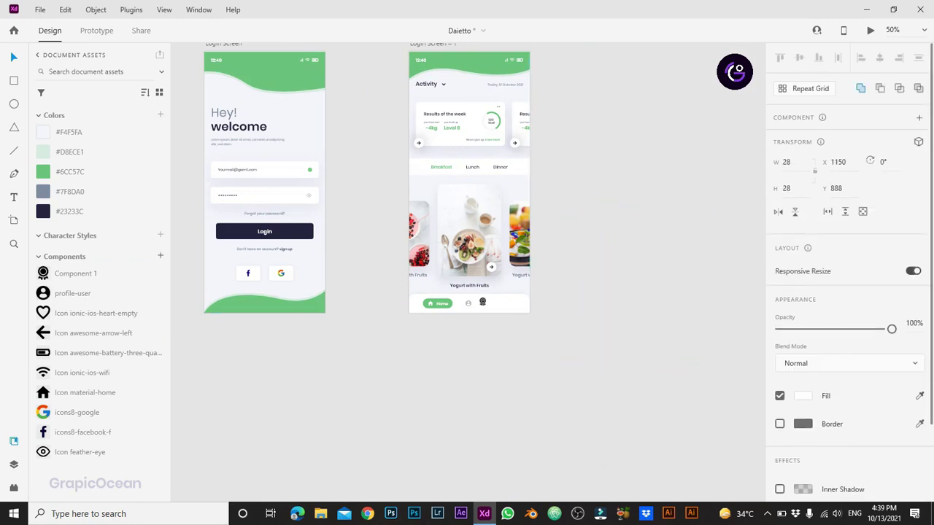
Fade the badge to grey and check its spacing beside the profile icon
{"action": "scroll", "coordinate": [472, 273], "scroll_direction": "up", "scroll_amount": 5}
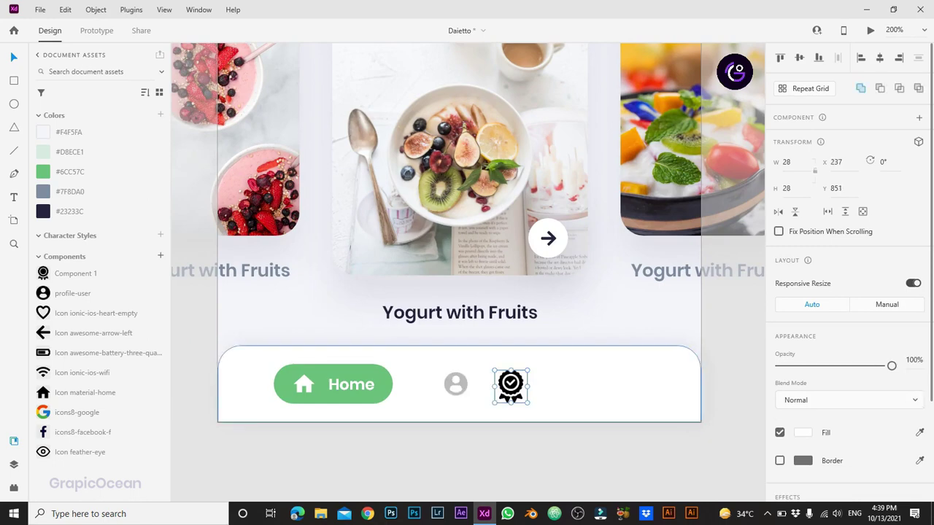
{"action": "left_click", "coordinate": [912, 359]}
{"action": "type", "text": "27"}
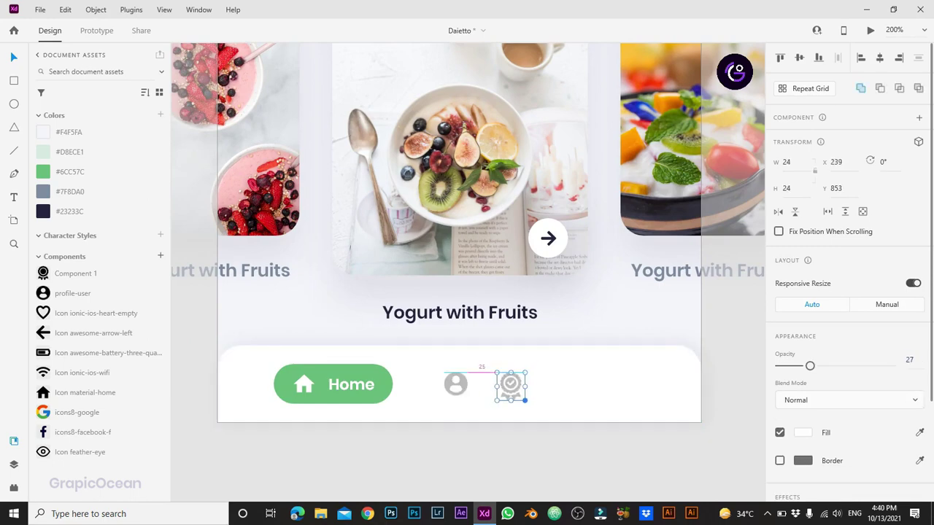
{"action": "key", "text": "Escape"}
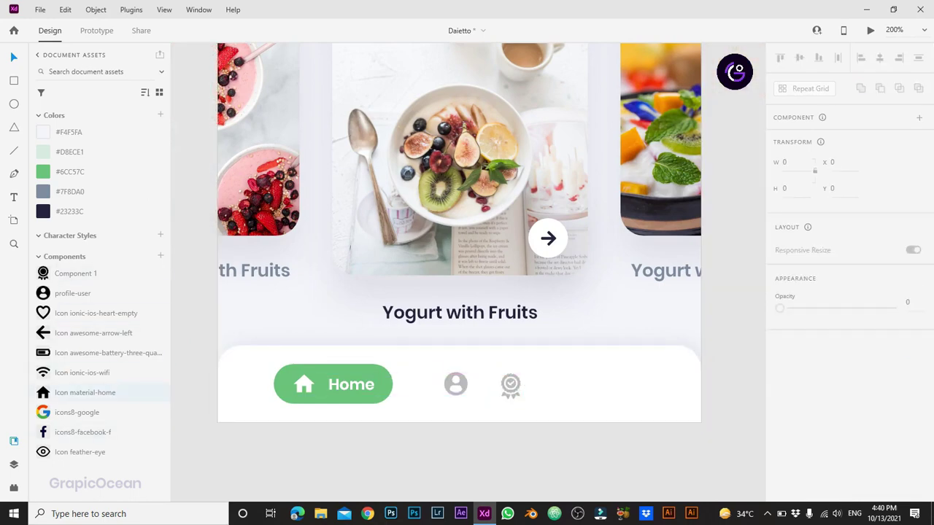
{"action": "left_click", "coordinate": [455, 384]}
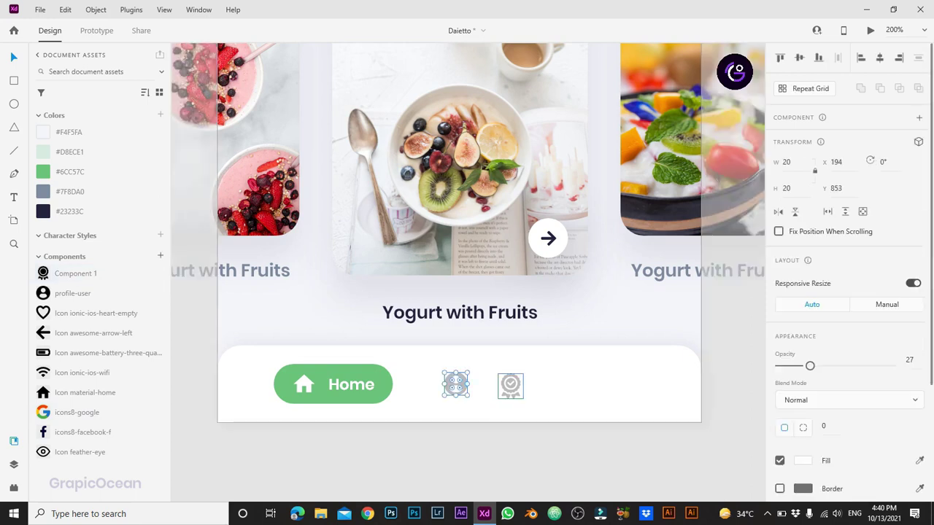
{"action": "left_click", "coordinate": [510, 385]}
{"action": "left_click", "coordinate": [455, 384]}
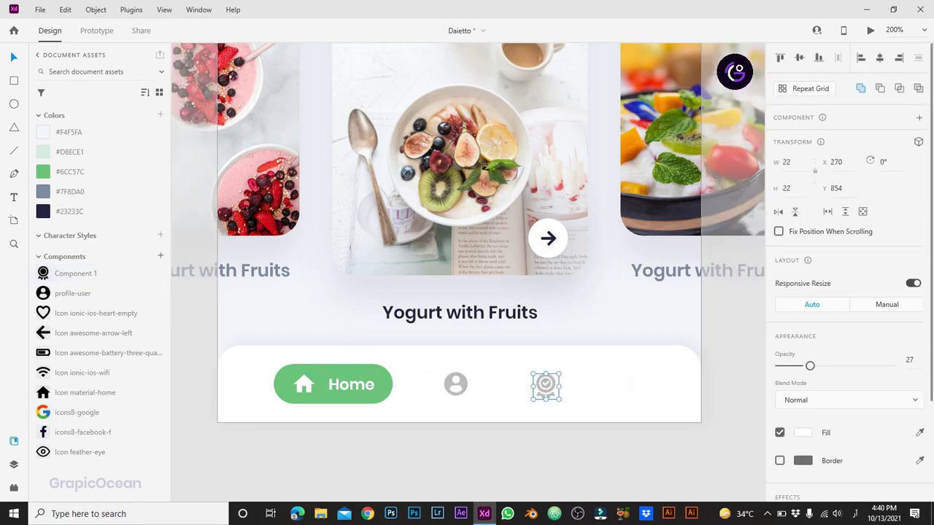
{"action": "key", "text": "Escape"}
{"action": "key", "text": "ctrl+y"}
Search 'setting' in the Icons 4 Design plugin and insert the gear icon
{"action": "left_click", "coordinate": [13, 487]}
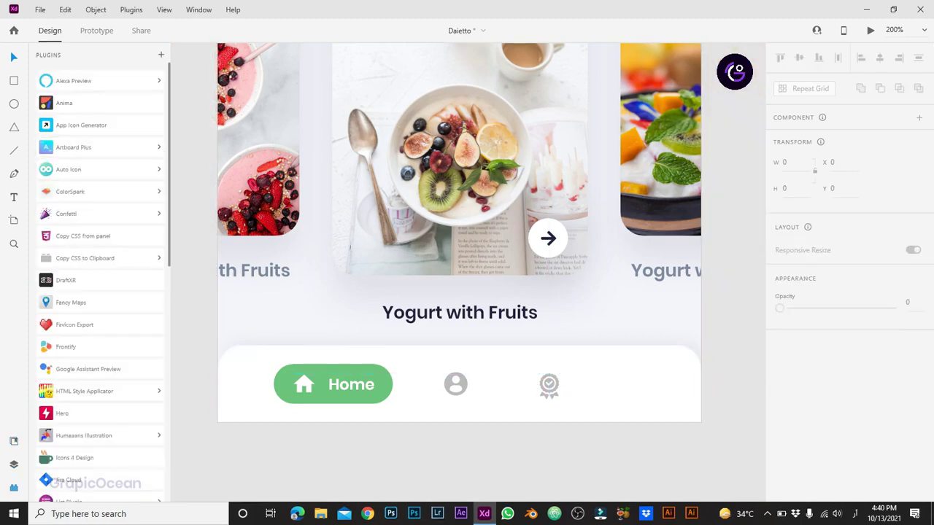
{"action": "left_click", "coordinate": [94, 457]}
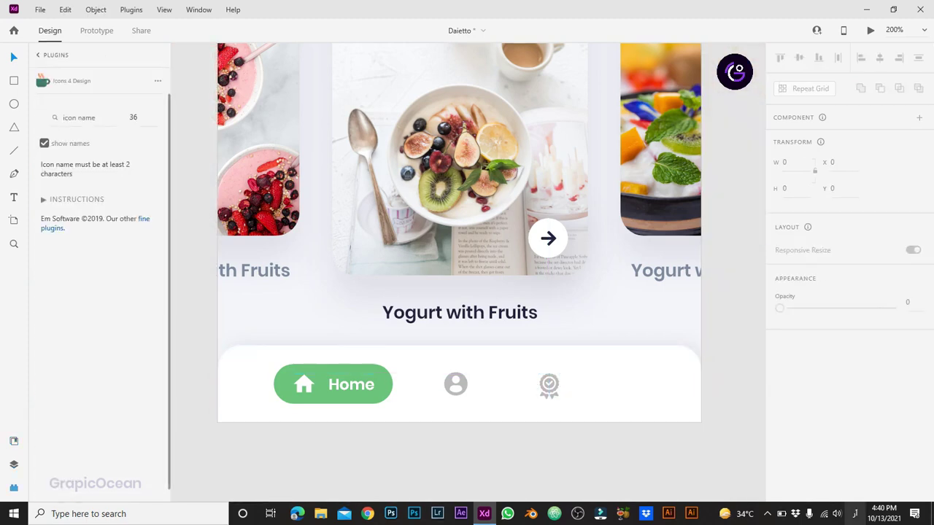
{"action": "key", "text": "super+space"}
{"action": "type", "text": "ing"}
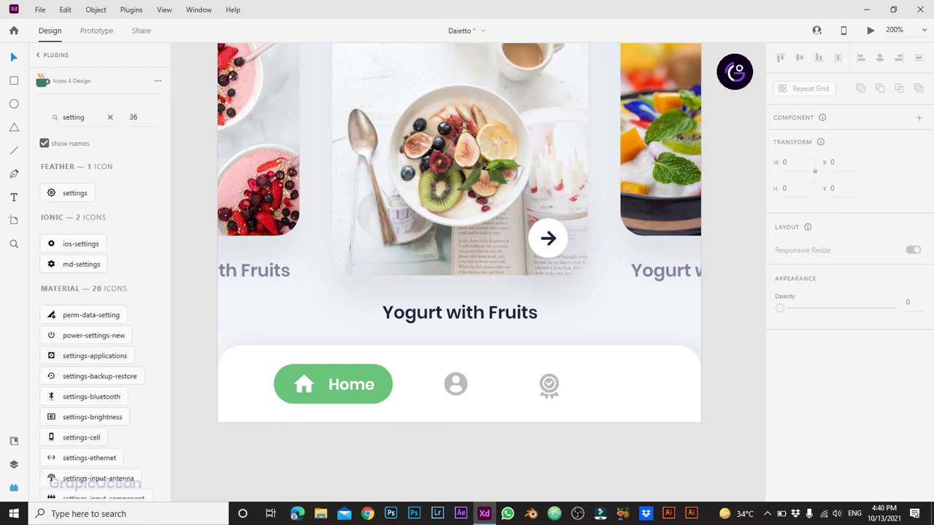
{"action": "left_click", "coordinate": [74, 193]}
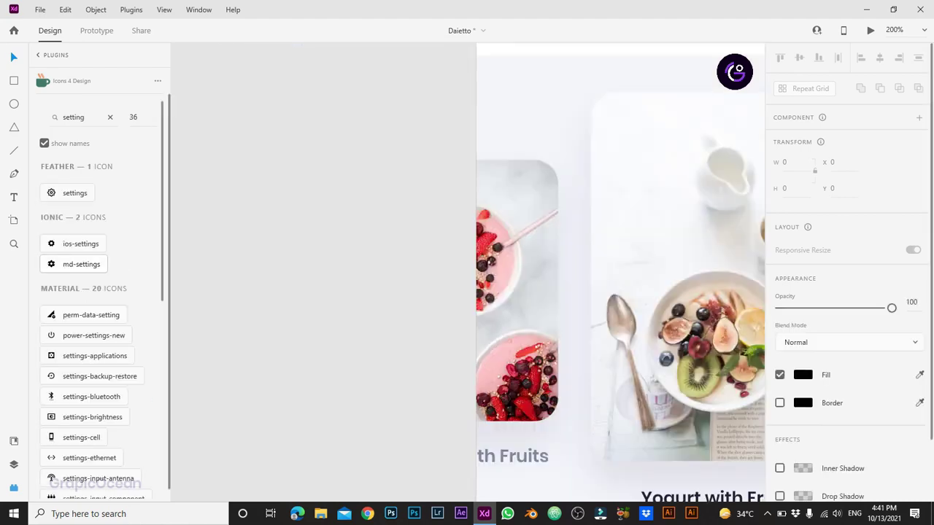
{"action": "mouse_move", "coordinate": [467, 271]}
{"action": "left_mouse_down"}
{"action": "mouse_move", "coordinate": [181, 137]}
{"action": "mouse_move", "coordinate": [501, 292]}
{"action": "left_mouse_up"}
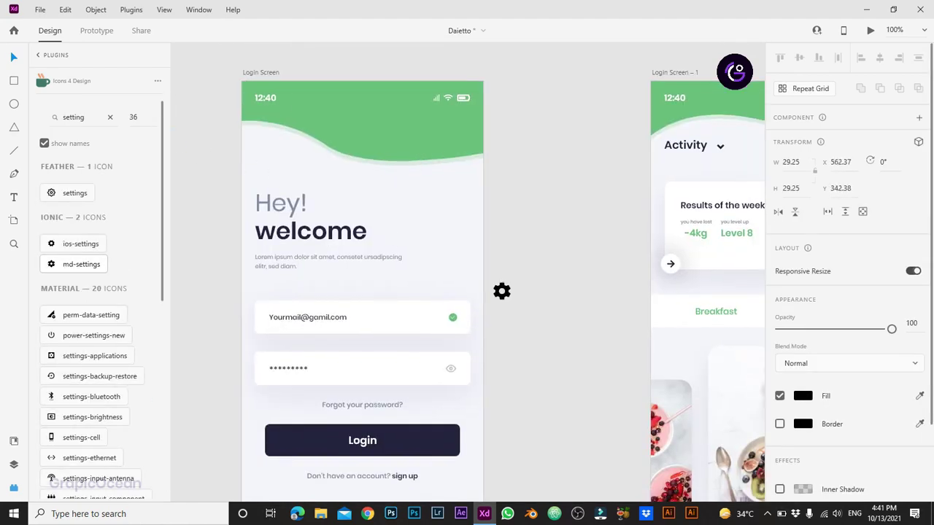
Move the gear onto the food screen's bottom bar, right of the badge, and close Plugins
{"action": "scroll", "coordinate": [339, 154], "scroll_direction": "down", "scroll_amount": 5}
{"action": "left_click_drag", "start_coordinate": [339, 154], "coordinate": [607, 328]}
{"action": "scroll", "coordinate": [606, 327], "scroll_direction": "up", "scroll_amount": 2}
{"action": "scroll", "coordinate": [467, 252], "scroll_direction": "up", "scroll_amount": 2}
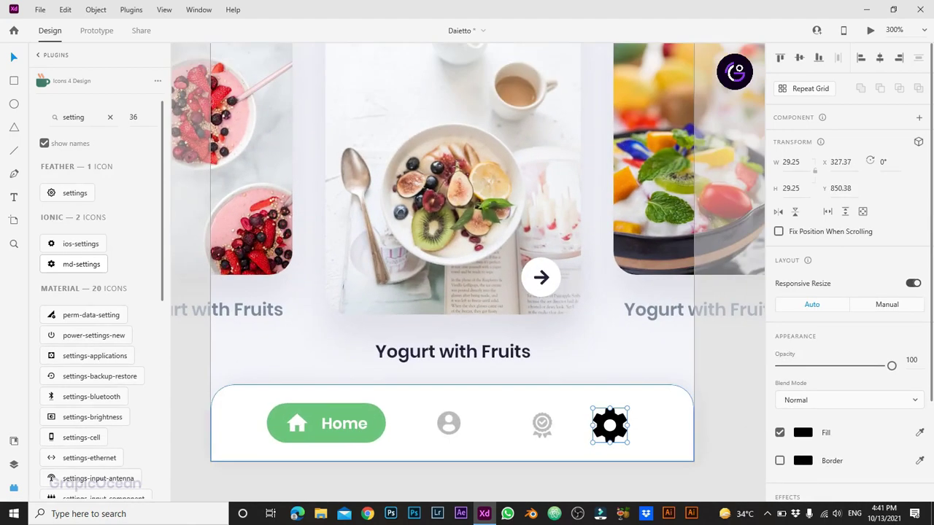
{"action": "scroll", "coordinate": [467, 252], "scroll_direction": "down", "scroll_amount": 3}
{"action": "scroll", "coordinate": [467, 253], "scroll_direction": "down", "scroll_amount": 2}
{"action": "key", "text": "Escape"}
{"action": "left_click", "coordinate": [495, 441]}
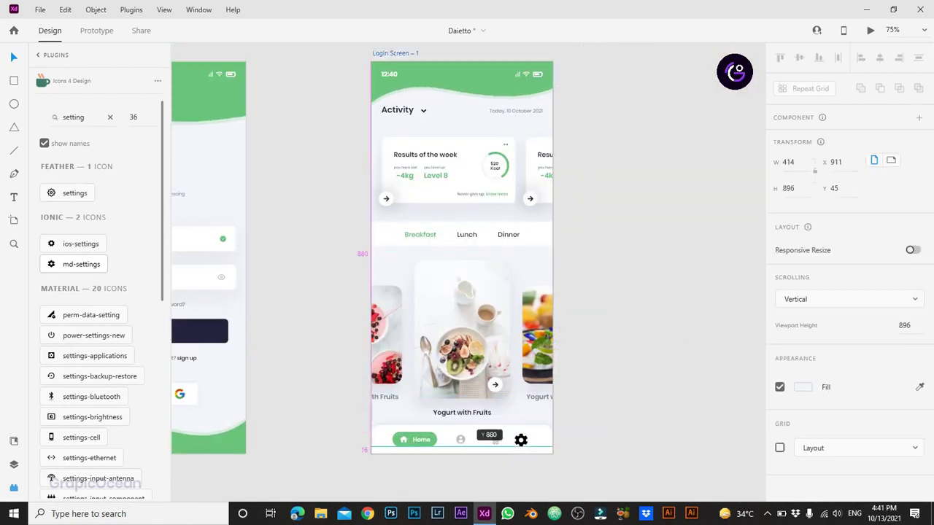
{"action": "scroll", "coordinate": [478, 276], "scroll_direction": "up", "scroll_amount": 4}
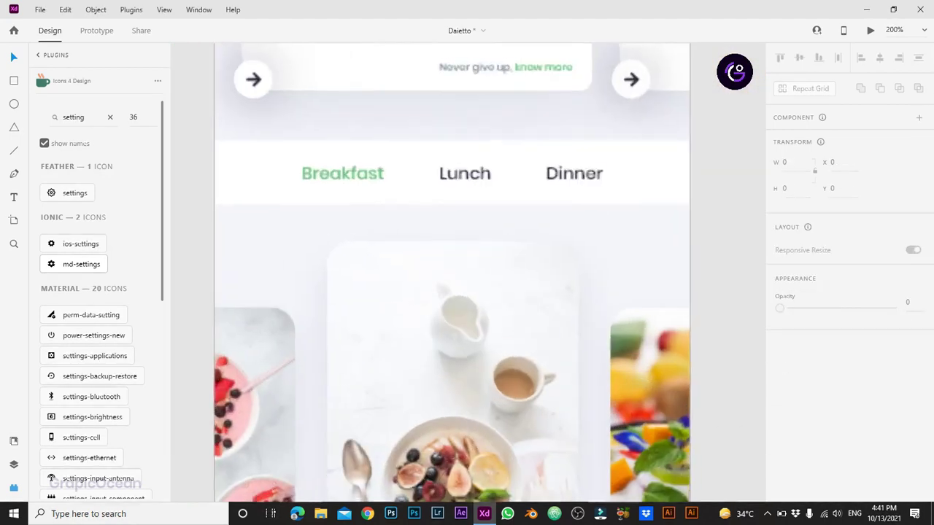
{"action": "scroll", "coordinate": [462, 292], "scroll_direction": "down", "scroll_amount": 3}
{"action": "key", "text": "ctrl+equal"}
{"action": "key", "text": "ctrl+alt+p"}
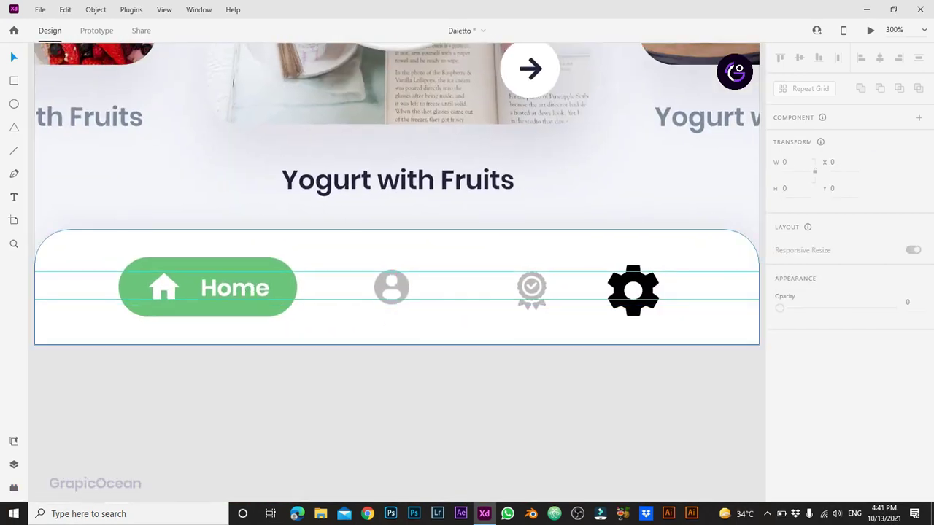
Resize the gear icon to 18 px to match the other nav icons
{"action": "double_click", "coordinate": [391, 287]}
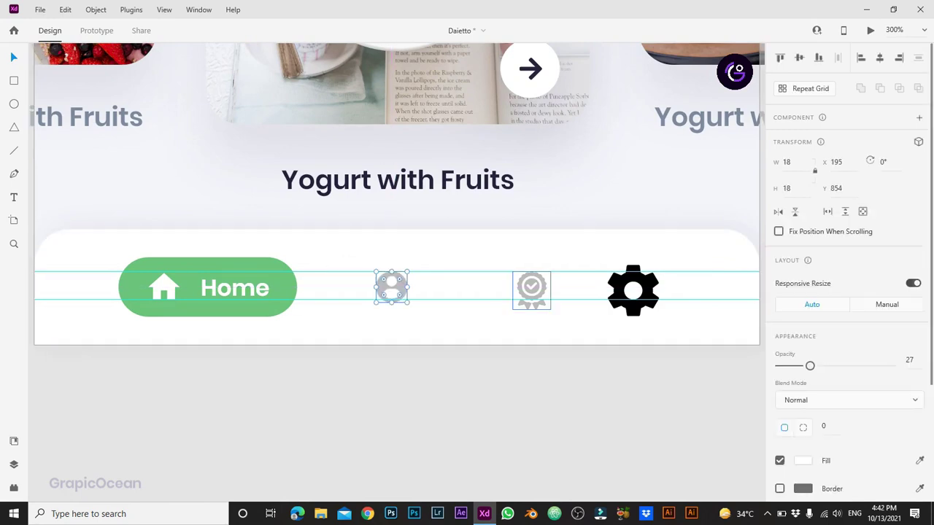
{"action": "left_click", "coordinate": [531, 287]}
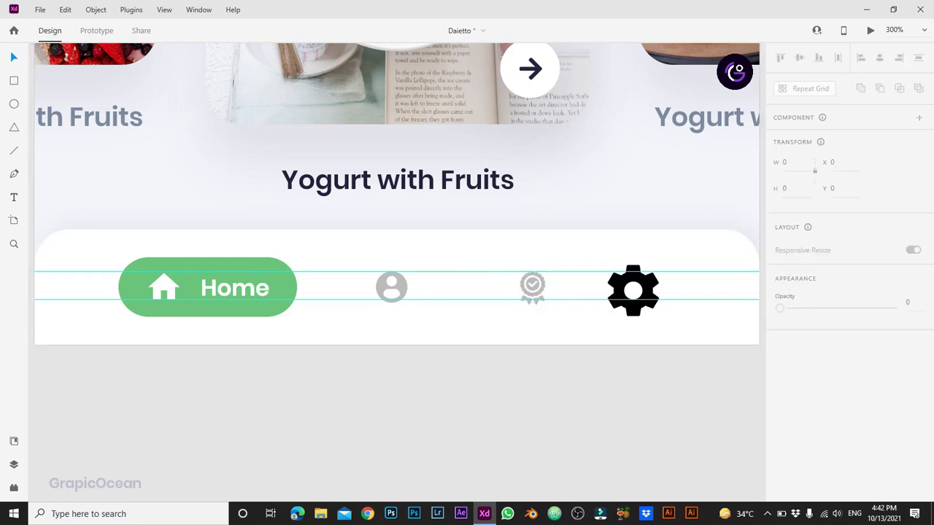
{"action": "scroll", "coordinate": [557, 295], "scroll_direction": "right", "scroll_amount": 2}
{"action": "left_click", "coordinate": [556, 295]}
{"action": "left_click_drag", "start_coordinate": [584, 269], "coordinate": [576, 276]}
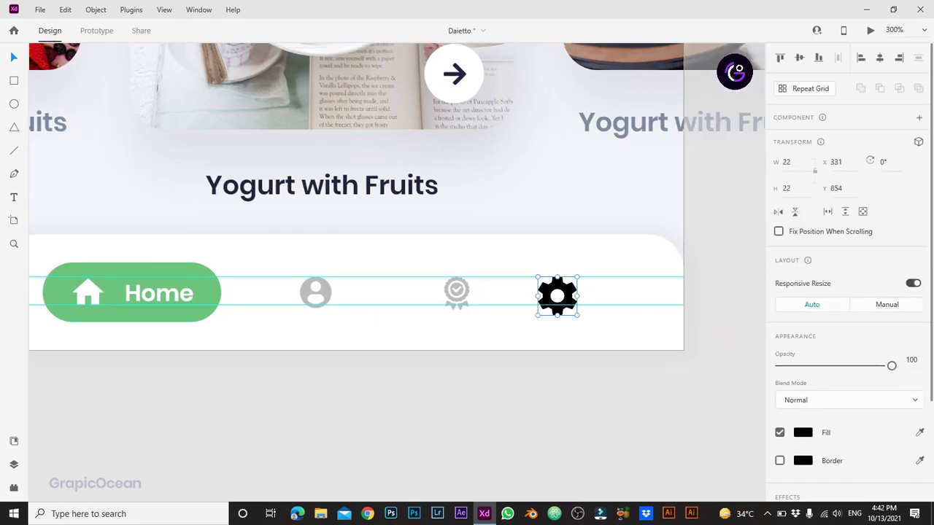
{"action": "type", "text": "18"}
{"action": "key", "text": "Return"}
{"action": "key", "text": "Escape"}
Space the gear evenly to the right of the profile and badge icons
{"action": "left_click", "coordinate": [132, 291]}
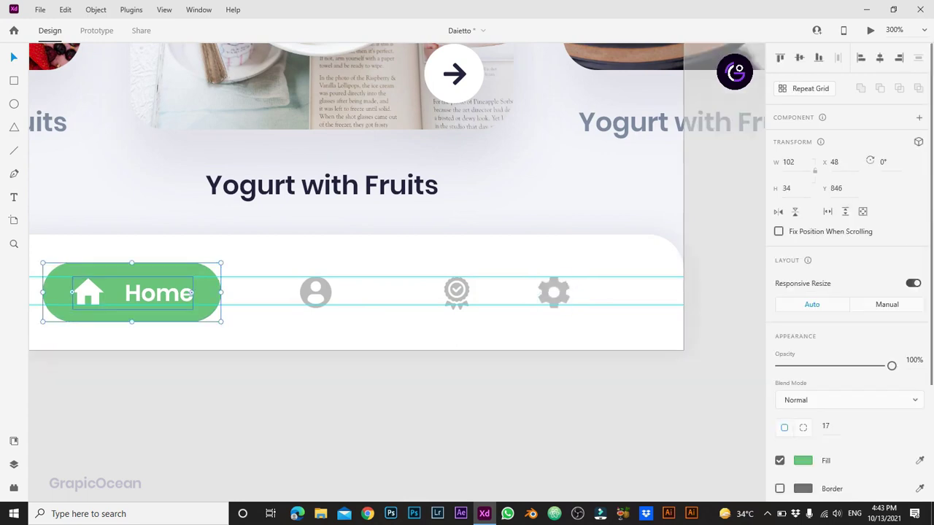
{"action": "double_click", "coordinate": [131, 292]}
{"action": "left_click", "coordinate": [316, 292], "text": "shift"}
{"action": "left_click", "coordinate": [457, 292], "text": "shift"}
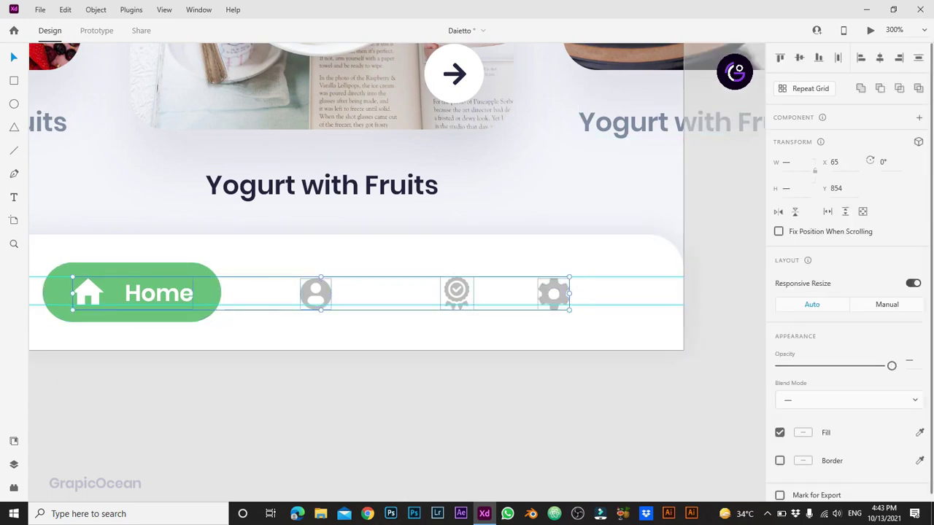
{"action": "key", "text": "Escape"}
{"action": "left_click", "coordinate": [456, 292]}
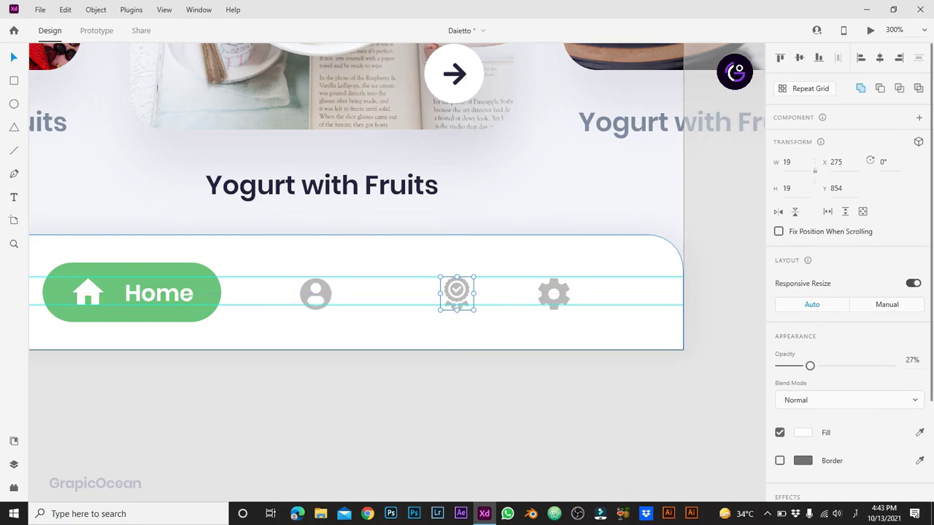
{"action": "left_click_drag", "start_coordinate": [553, 294], "coordinate": [588, 294]}
{"action": "left_click", "coordinate": [457, 291]}
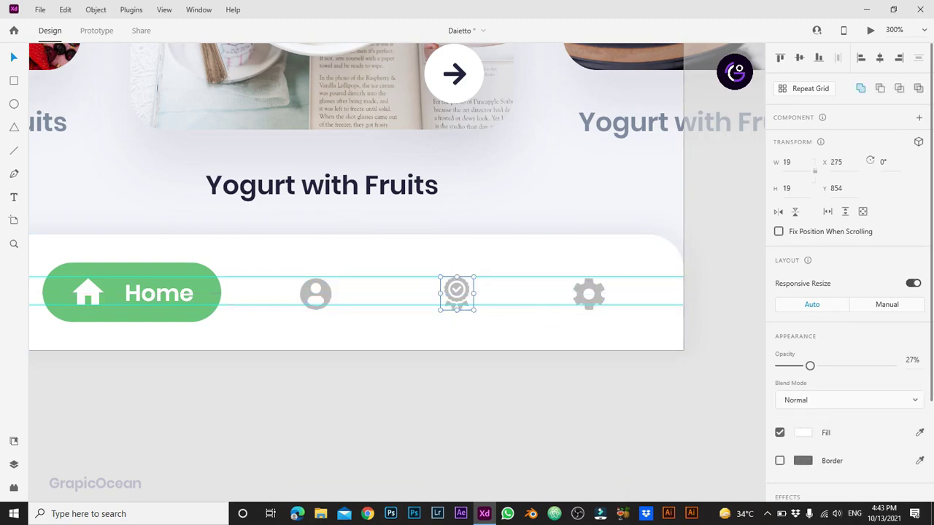
{"action": "scroll", "coordinate": [438, 219], "scroll_direction": "left", "scroll_amount": 3}
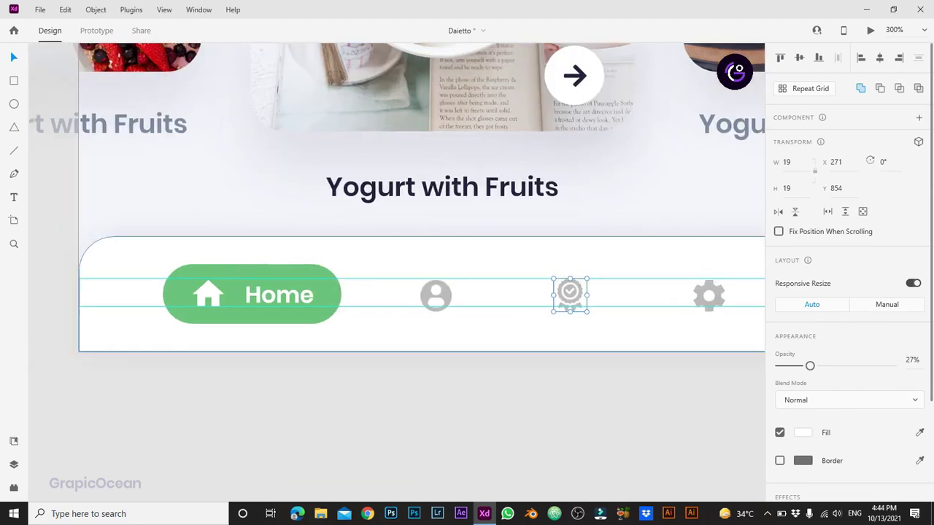
{"action": "left_click", "coordinate": [312, 295]}
{"action": "scroll", "coordinate": [438, 219], "scroll_direction": "right", "scroll_amount": 3}
{"action": "left_click", "coordinate": [472, 313]}
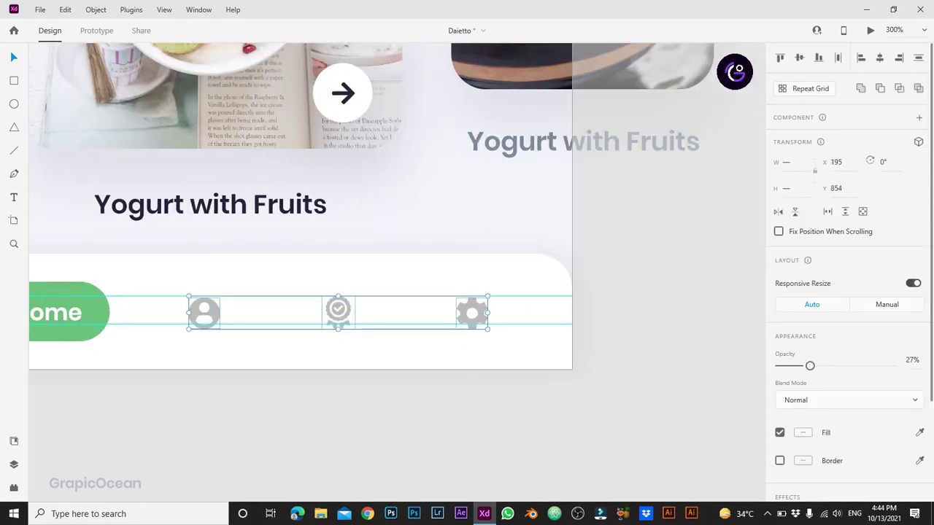
{"action": "key", "text": "Escape"}
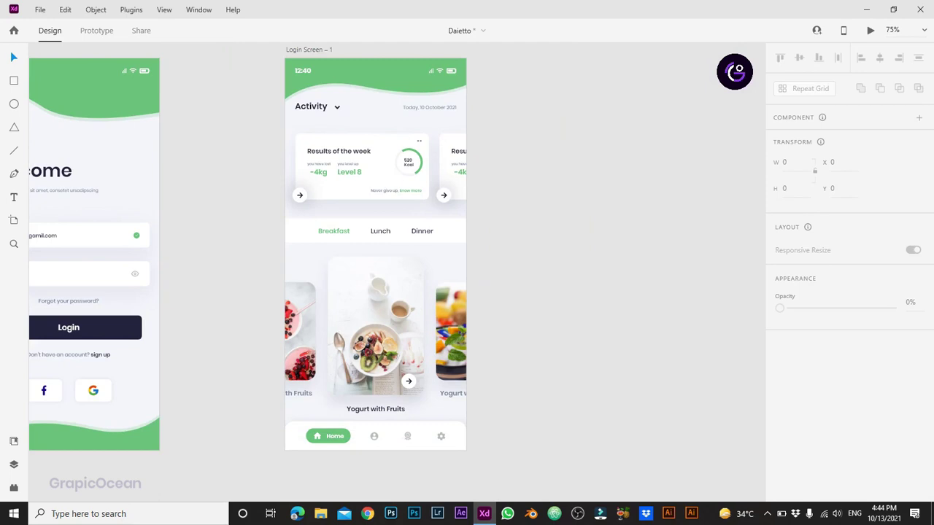
Duplicate the Login Screen – 1 artboard with Ctrl+D to create Login Screen – 2
{"action": "scroll", "coordinate": [248, 262], "scroll_direction": "up", "scroll_amount": 1}
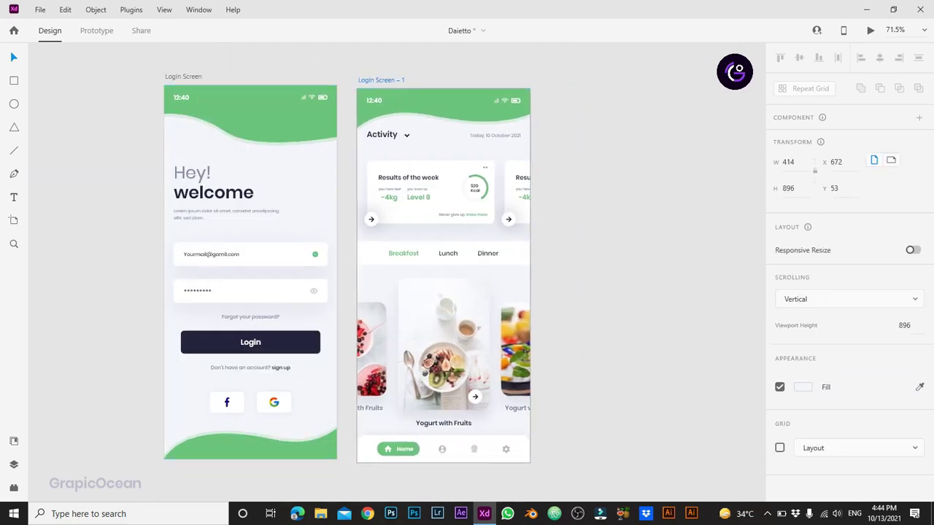
{"action": "key", "text": "ctrl+d"}
{"action": "scroll", "coordinate": [466, 270], "scroll_direction": "right", "scroll_amount": 5}
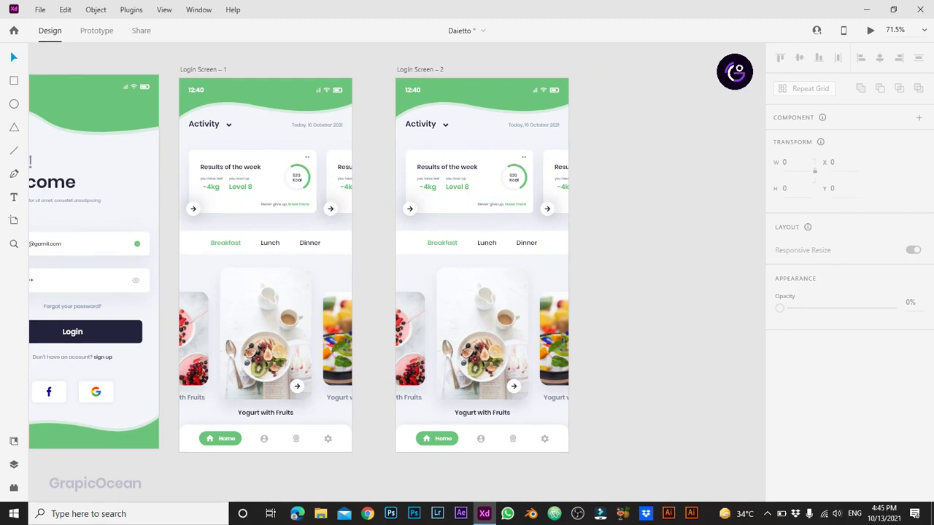
{"action": "left_click", "coordinate": [482, 438]}
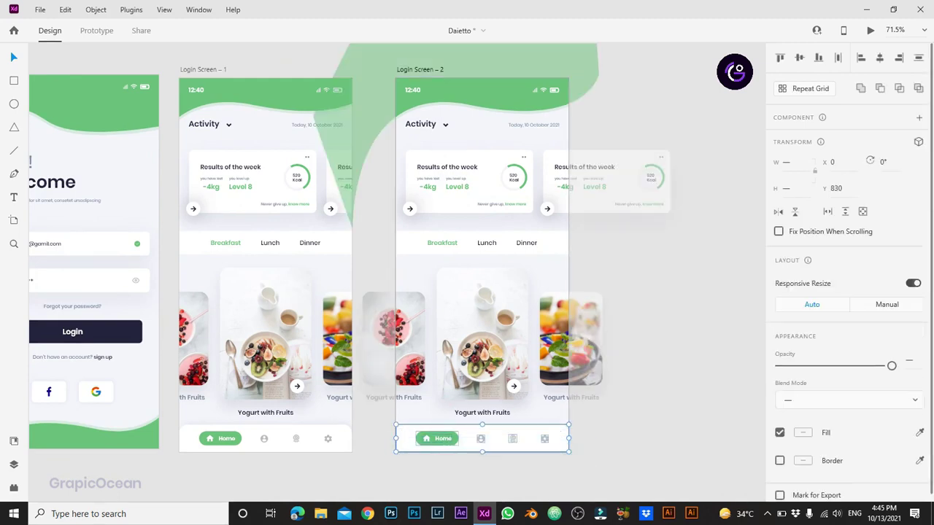
Delete the Activity header, date, results card and meal tabs from Login Screen – 2
{"action": "left_click", "coordinate": [265, 438]}
{"action": "key", "text": "Escape"}
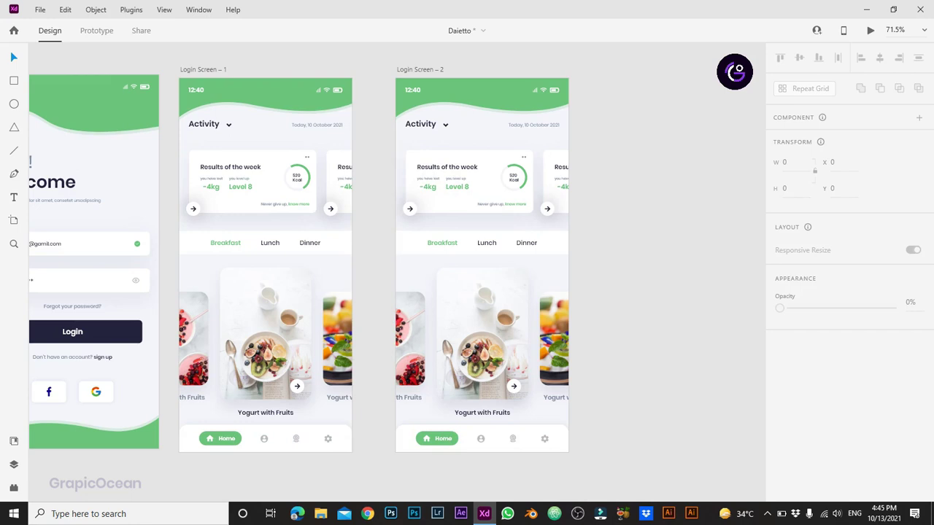
{"action": "left_click", "coordinate": [420, 128]}
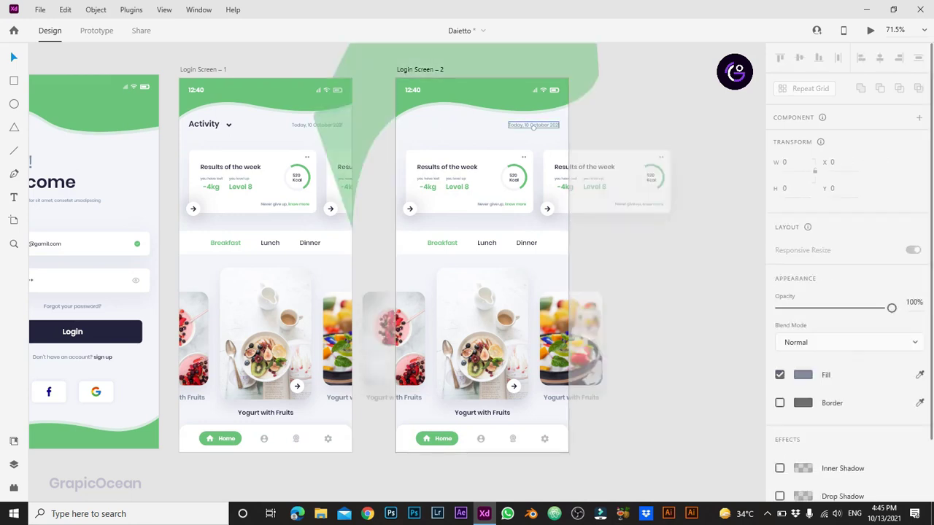
{"action": "key", "text": "Delete"}
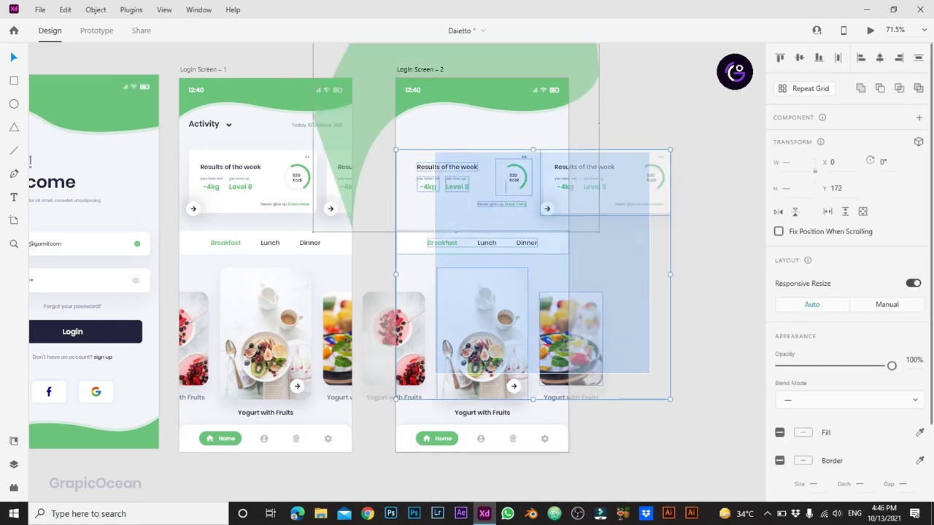
{"action": "left_click_drag", "start_coordinate": [411, 154], "coordinate": [671, 246]}
{"action": "key", "text": "Delete"}
Delete both side food images and move the central food photo to the top
{"action": "left_click", "coordinate": [570, 339]}
{"action": "key", "text": "Delete"}
{"action": "left_click", "coordinate": [410, 339]}
{"action": "key", "text": "Delete"}
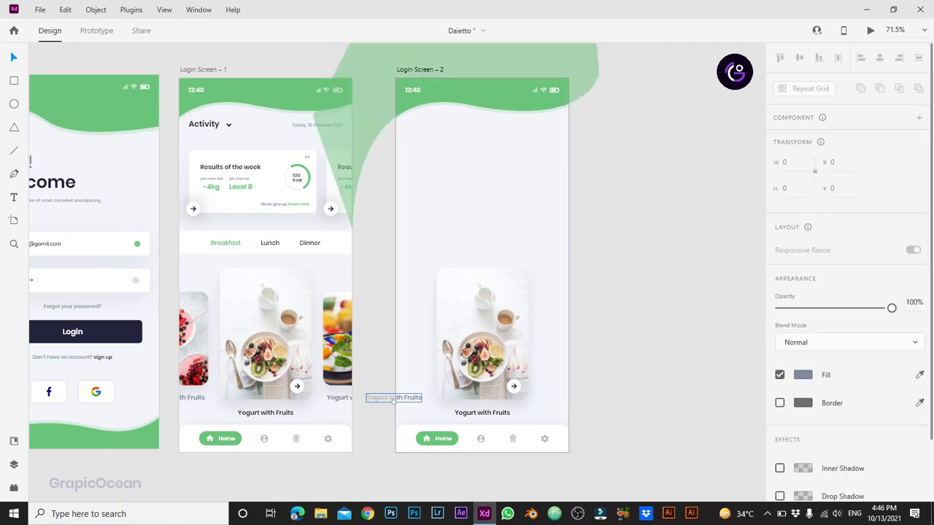
{"action": "left_click_drag", "start_coordinate": [482, 332], "coordinate": [483, 142]}
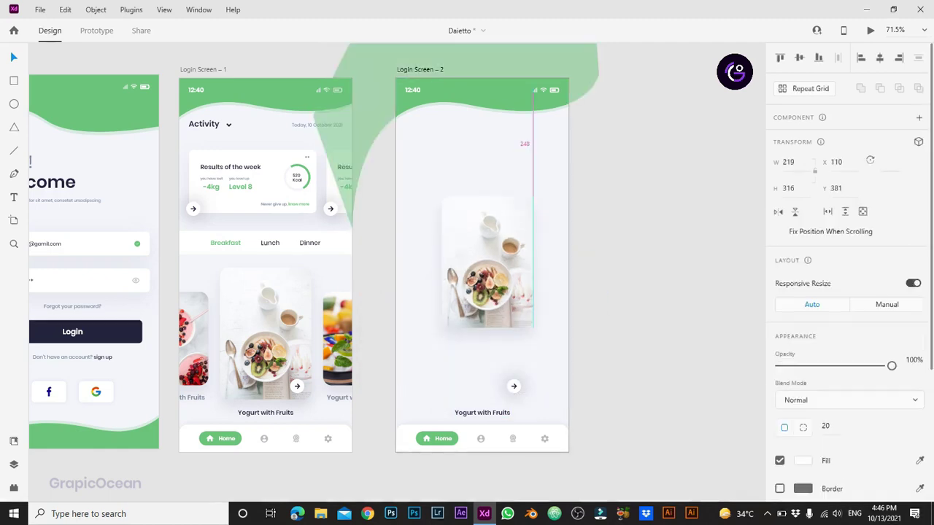
{"action": "right_click", "coordinate": [486, 175]}
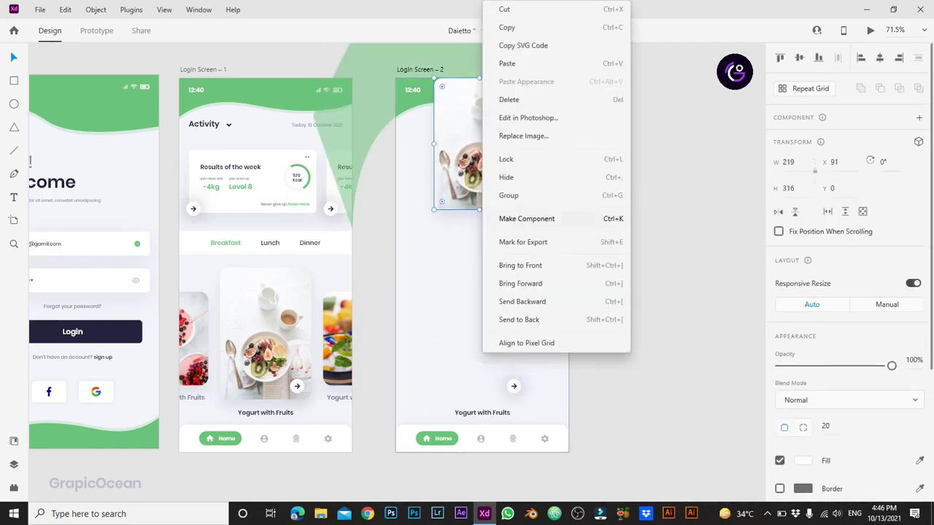
Set the food photo to 414 px wide and align it to the screen's left edge
{"action": "key", "text": "ctrl+z"}
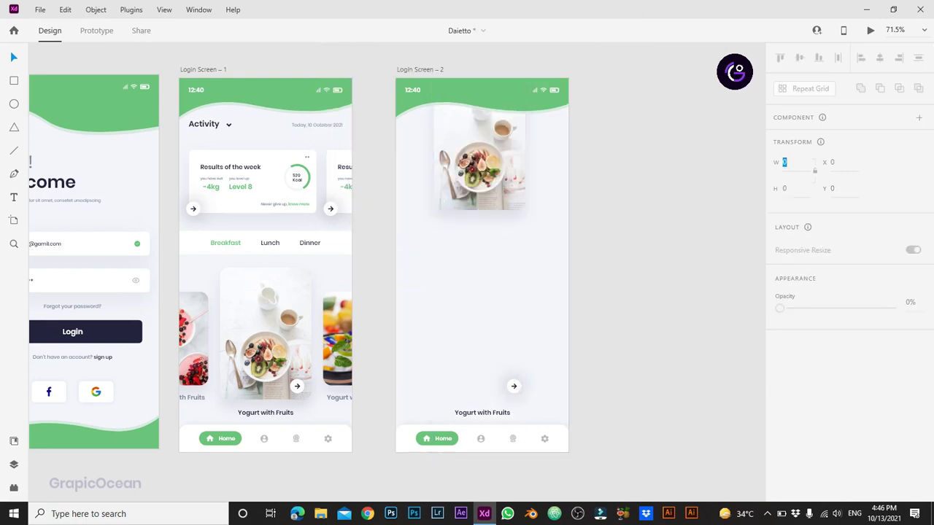
{"action": "type", "text": "41"}
{"action": "key", "text": "Tab"}
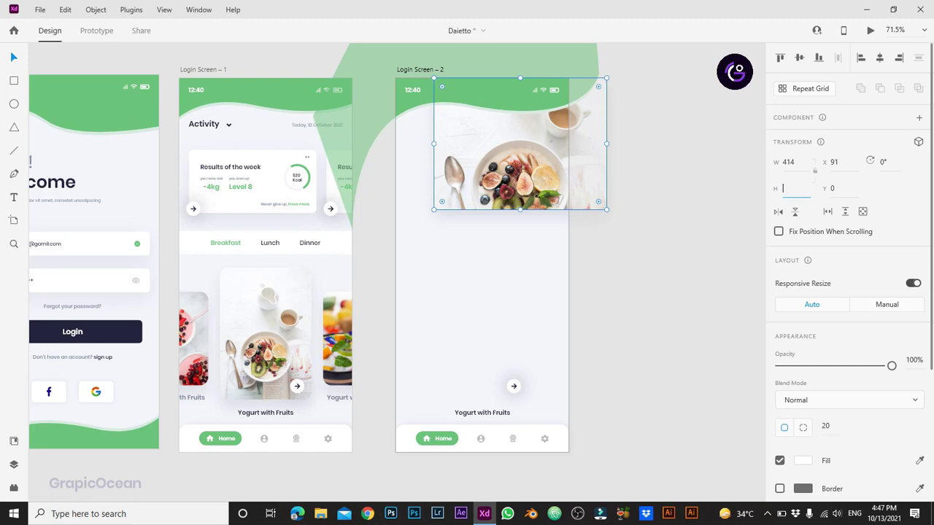
{"action": "key", "text": "alt+Tab"}
{"action": "left_click_drag", "start_coordinate": [510, 161], "coordinate": [444, 161]}
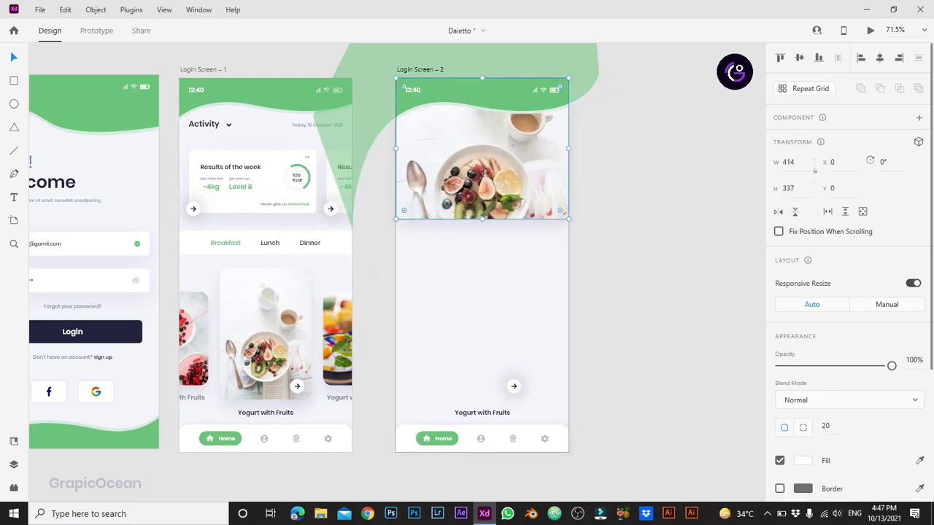
Reframe the photo higher inside its mask
{"action": "scroll", "coordinate": [846, 291], "scroll_direction": "down", "scroll_amount": 4}
{"action": "double_click", "coordinate": [482, 161]}
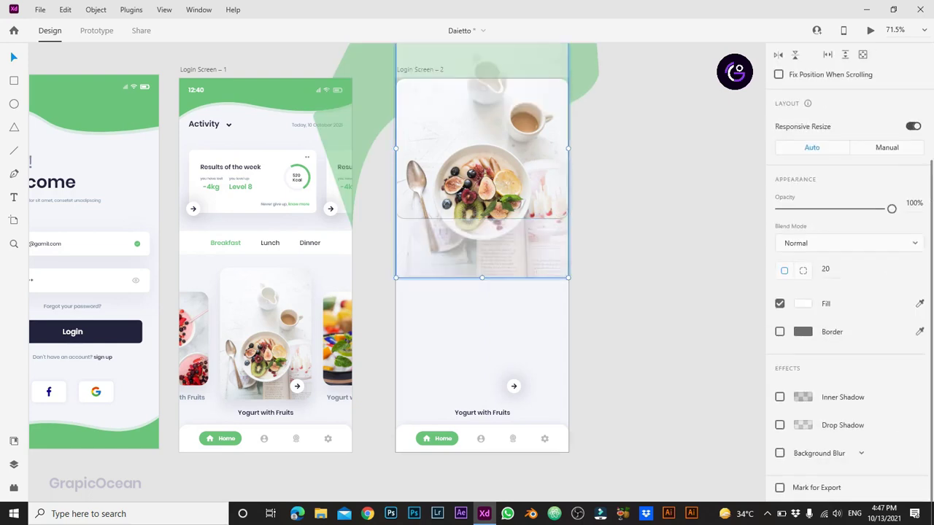
{"action": "left_click_drag", "start_coordinate": [481, 182], "coordinate": [482, 168]}
{"action": "key", "text": "Escape"}
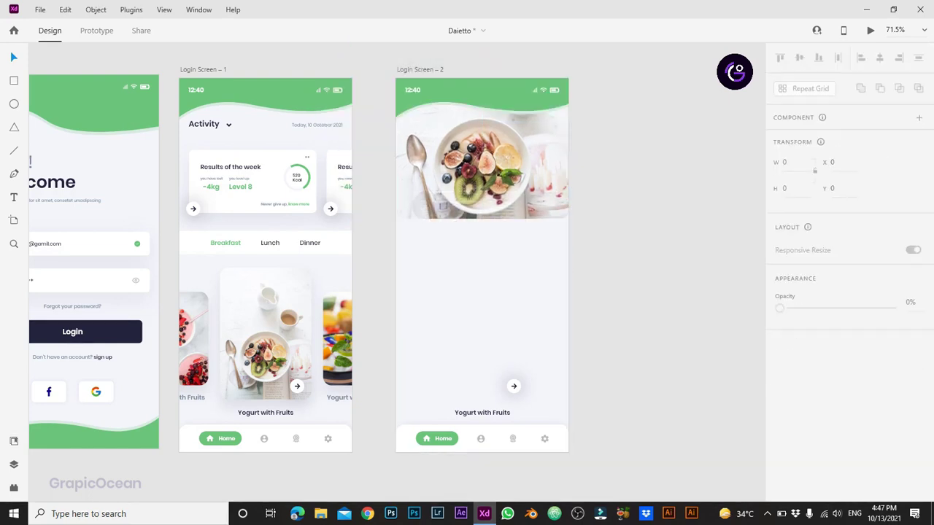
{"action": "left_click", "coordinate": [481, 160]}
{"action": "scroll", "coordinate": [481, 161], "scroll_direction": "down", "scroll_amount": 1}
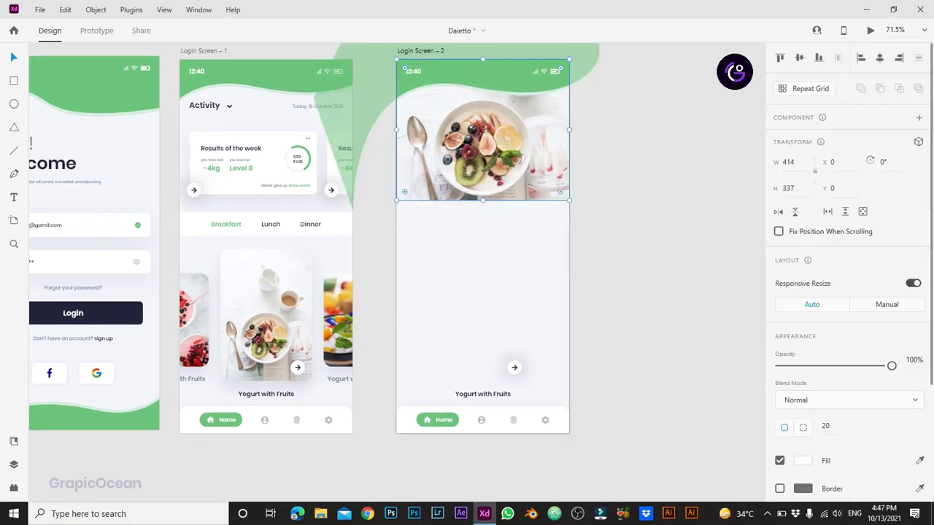
{"action": "key", "text": "Escape"}
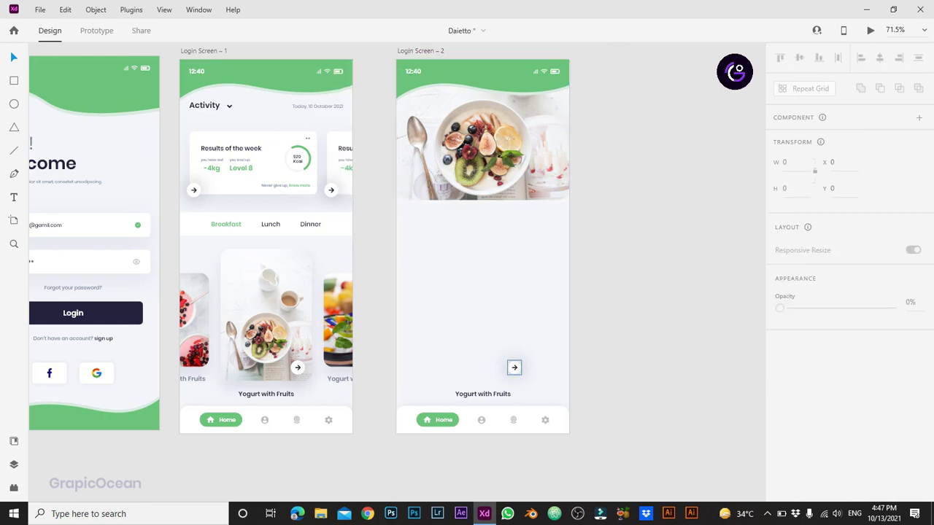
Move the arrow button onto the header image's top-left corner as a back button
{"action": "left_click_drag", "start_coordinate": [514, 367], "coordinate": [442, 145]}
{"action": "left_click_drag", "start_coordinate": [418, 117], "coordinate": [418, 111]}
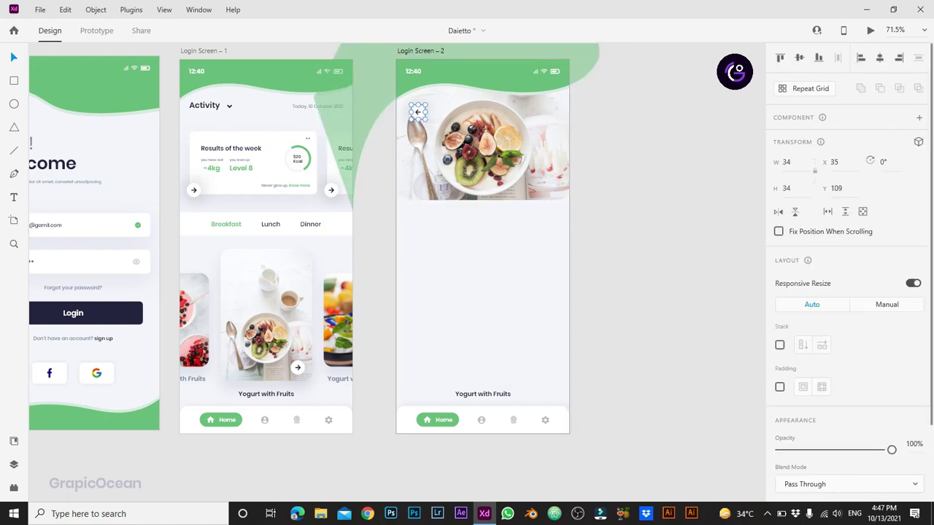
{"action": "key", "text": "Escape"}
{"action": "scroll", "coordinate": [422, 274], "scroll_direction": "up", "scroll_amount": 3}
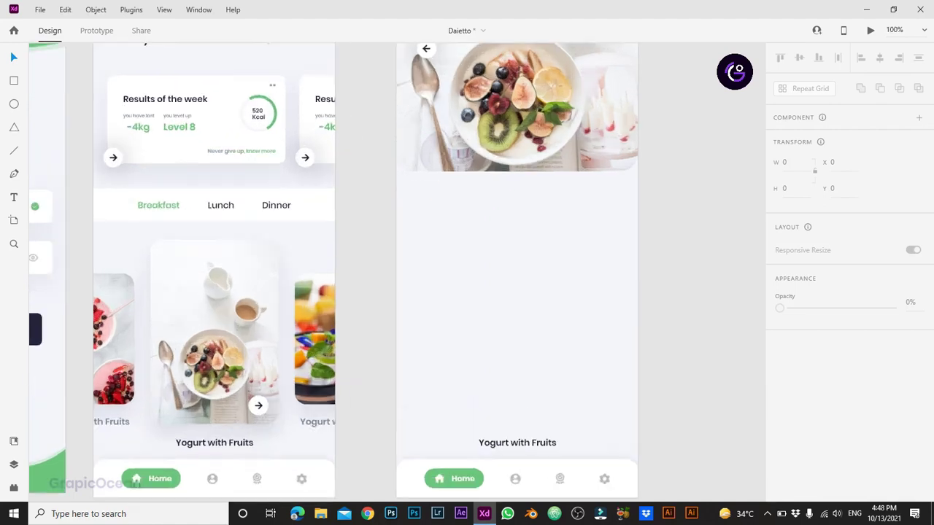
{"action": "scroll", "coordinate": [422, 273], "scroll_direction": "up", "scroll_amount": 3}
Set the arrow button's drop shadow to 30% opacity
{"action": "left_click", "coordinate": [416, 204]}
{"action": "left_click", "coordinate": [413, 204]}
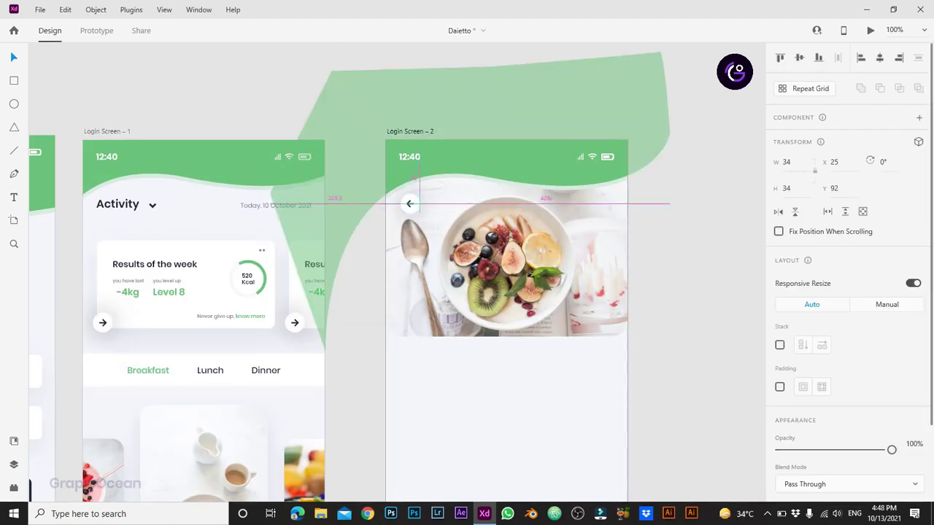
{"action": "right_click", "coordinate": [412, 205]}
{"action": "key", "text": "Escape"}
{"action": "left_click", "coordinate": [413, 205]}
{"action": "scroll", "coordinate": [846, 292], "scroll_direction": "down", "scroll_amount": 3}
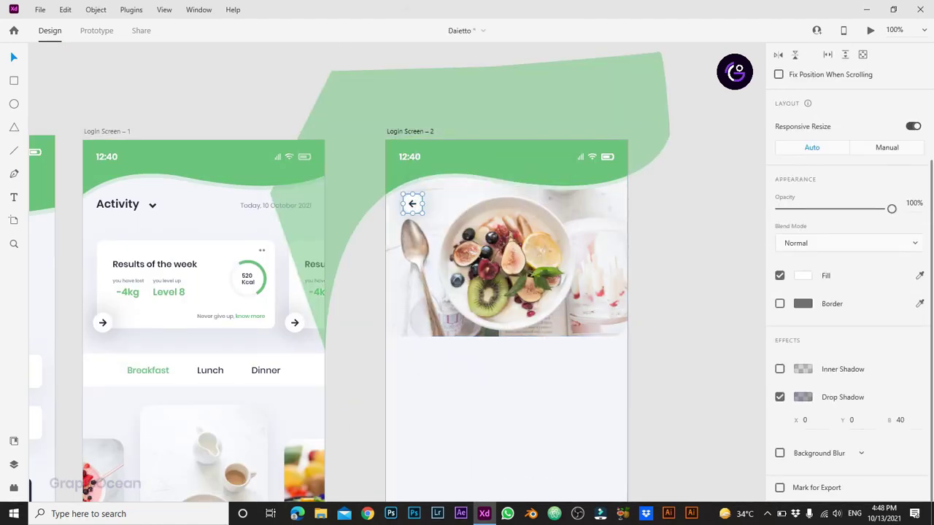
{"action": "left_click", "coordinate": [803, 397]}
{"action": "type", "text": "30"}
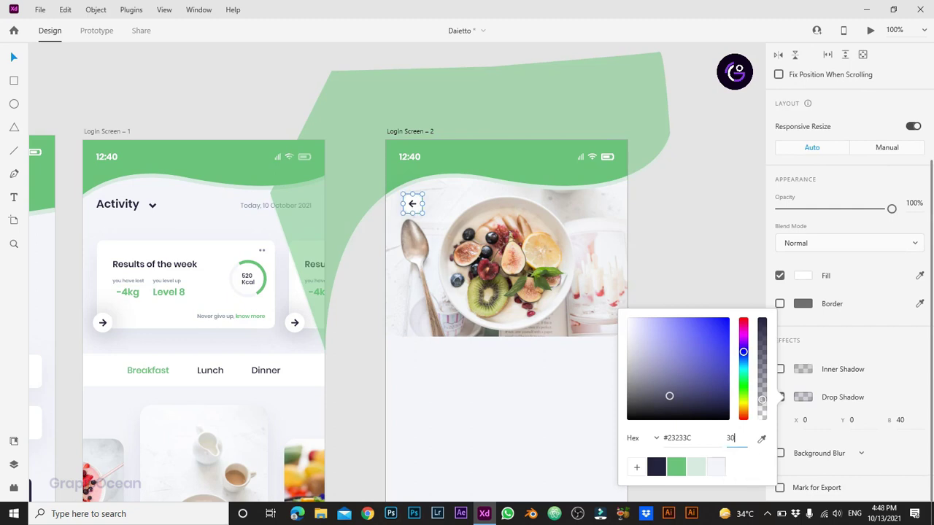
{"action": "key", "text": "Return"}
{"action": "key", "text": "Escape"}
Alt-drag a copy of the white circle to the image's top-right corner
{"action": "left_click_drag", "start_coordinate": [413, 204], "coordinate": [586, 204]}
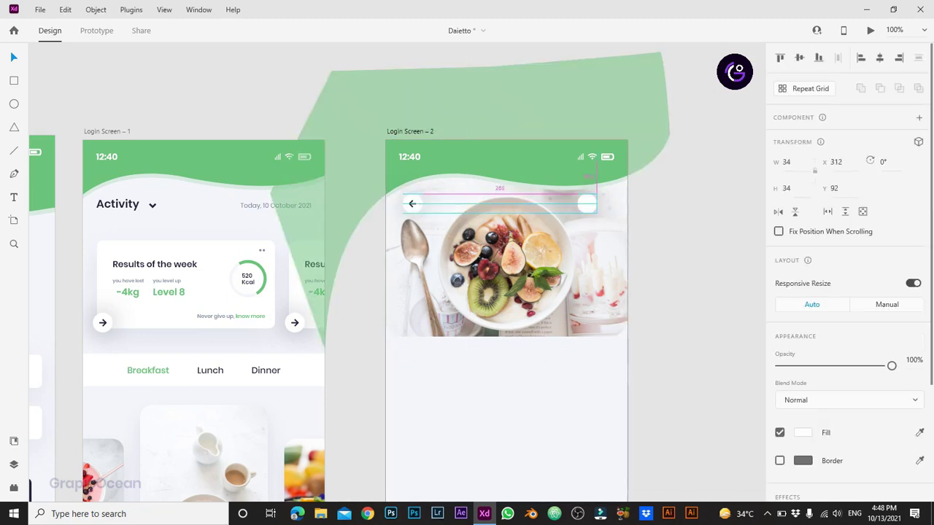
{"action": "key", "text": "Escape"}
{"action": "left_click", "coordinate": [412, 204]}
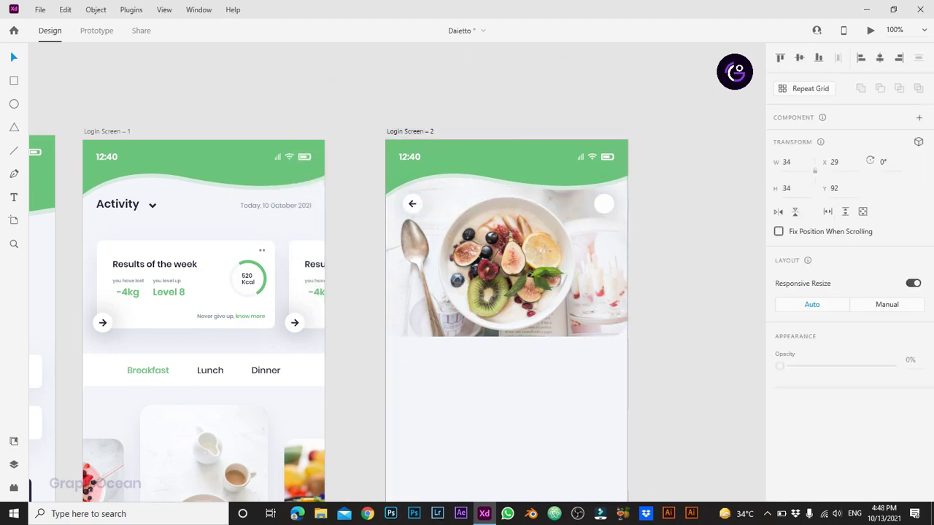
{"action": "double_click", "coordinate": [413, 204]}
{"action": "key", "text": "ctrl+equal"}
{"action": "key", "text": "Escape"}
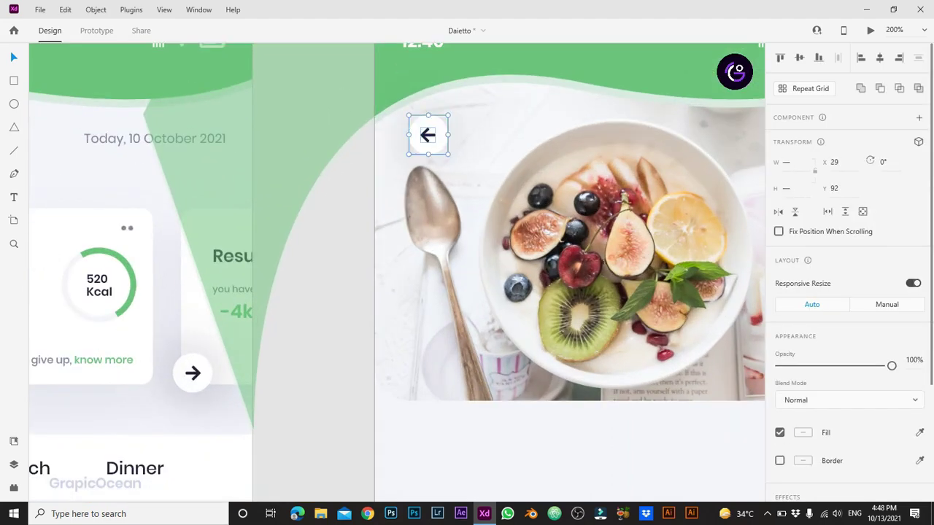
{"action": "key", "text": "ctrl+1"}
{"action": "key", "text": "ctrl+shift+p"}
Drag the heart icon from document Assets onto the top-right white circle
{"action": "key", "text": "ctrl+y"}
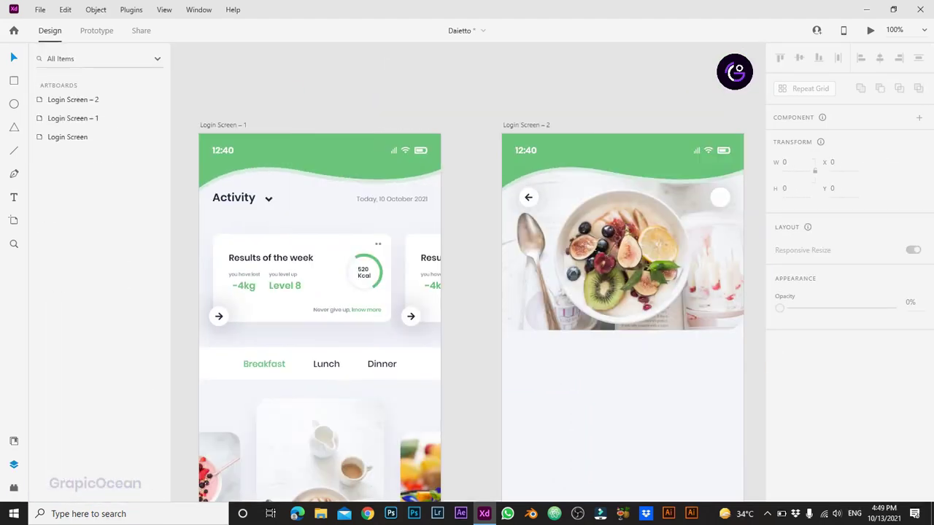
{"action": "key", "text": "ctrl+shift+y"}
{"action": "key", "text": "ctrl+plus"}
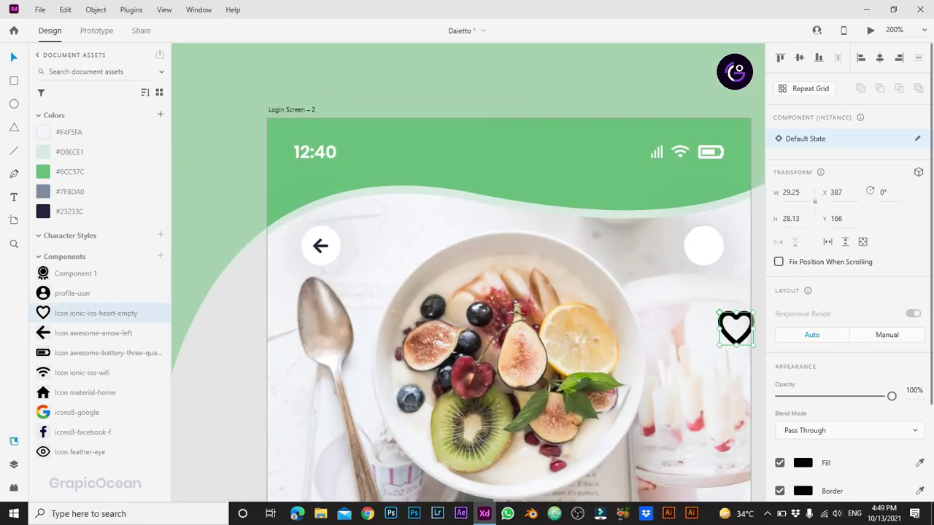
{"action": "scroll", "coordinate": [661, 334], "scroll_direction": "right", "scroll_amount": 2}
{"action": "left_click_drag", "start_coordinate": [661, 333], "coordinate": [633, 253]}
Colour the heart's fill and border red, #F96060
{"action": "left_click", "coordinate": [802, 462]}
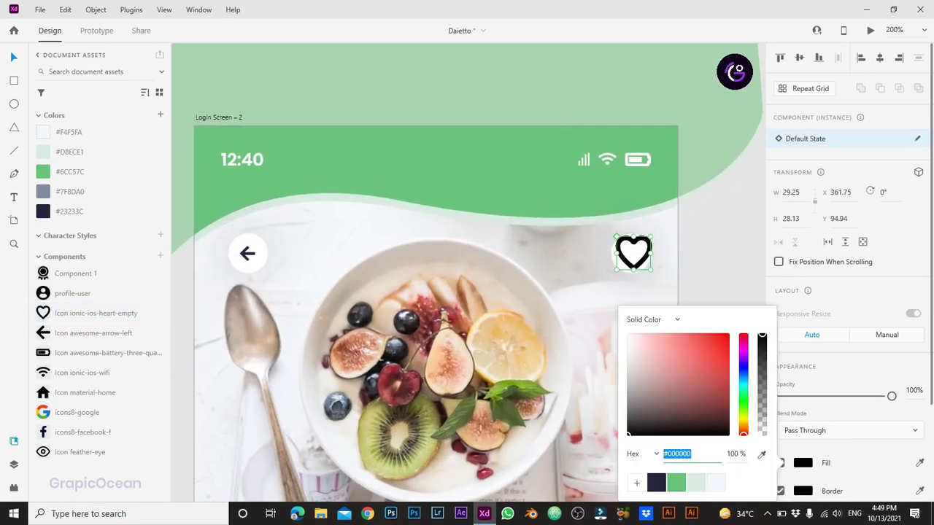
{"action": "type", "text": "F96060"}
{"action": "left_click", "coordinate": [802, 491]}
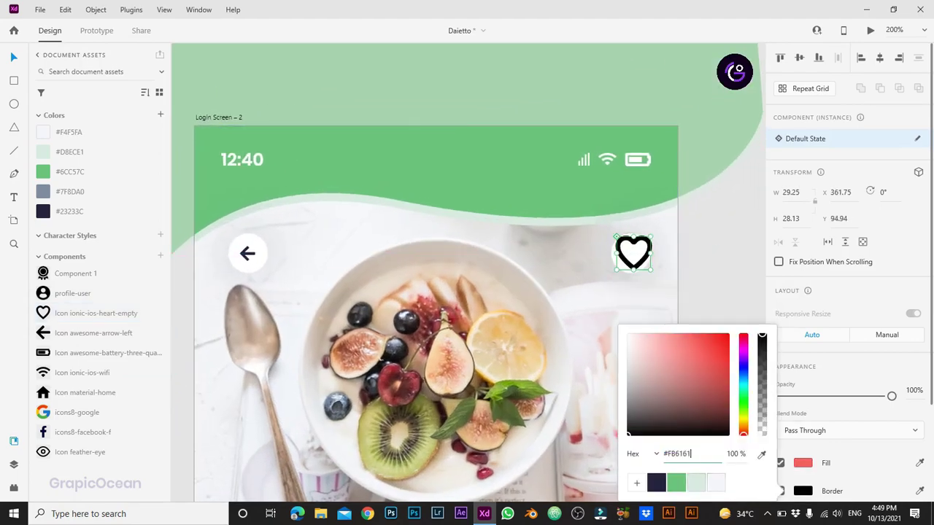
{"action": "key", "text": "Return"}
{"action": "key", "text": "ctrl+plus"}
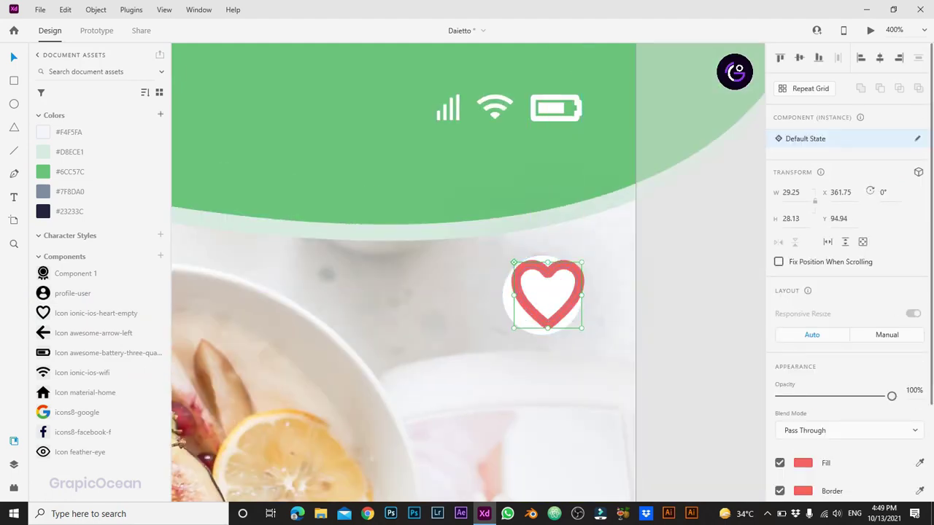
{"action": "scroll", "coordinate": [846, 291], "scroll_direction": "down", "scroll_amount": 3}
Detach the heart from its component and shrink it to about 15×14, centred in the circle
{"action": "right_click", "coordinate": [573, 292]}
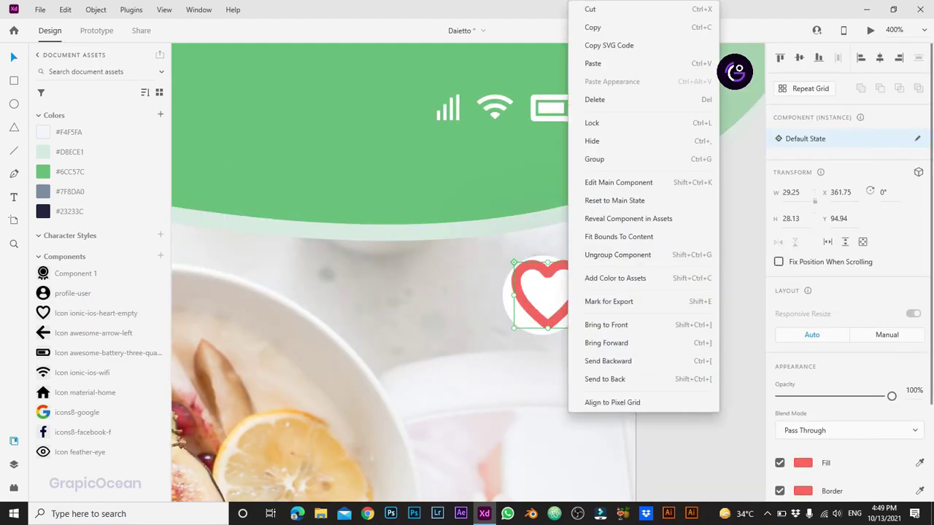
{"action": "left_click", "coordinate": [615, 254]}
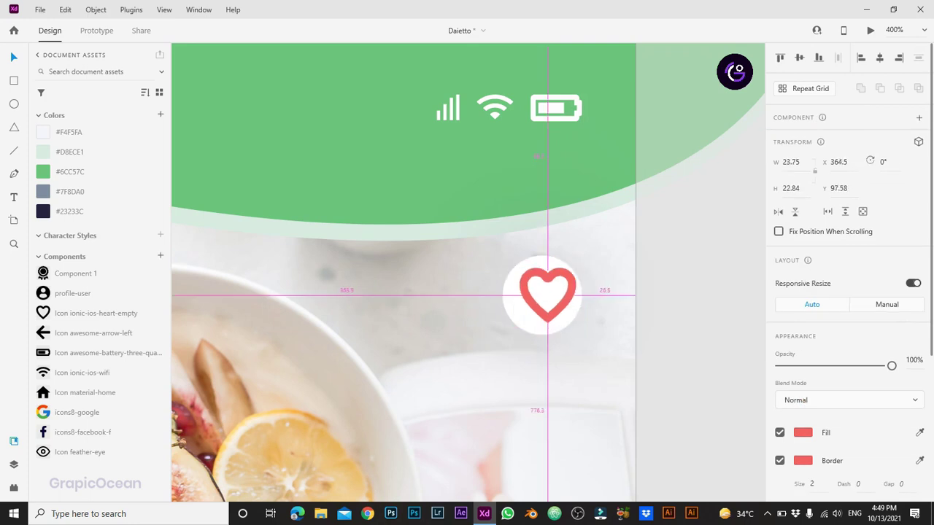
{"action": "left_click_drag", "start_coordinate": [581, 262], "coordinate": [558, 276]}
{"action": "left_click", "coordinate": [510, 321], "text": "shift"}
{"action": "key", "text": "Escape"}
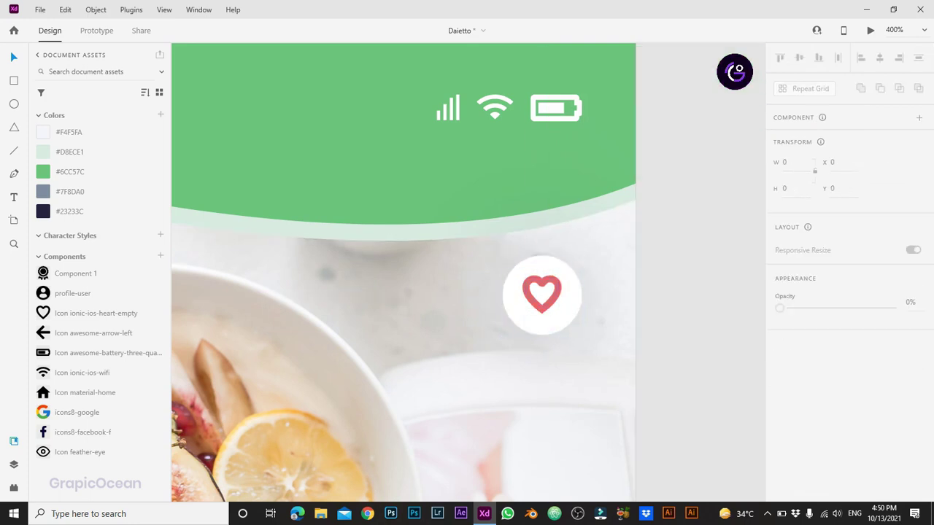
{"action": "left_click", "coordinate": [541, 292]}
{"action": "key", "text": "Escape"}
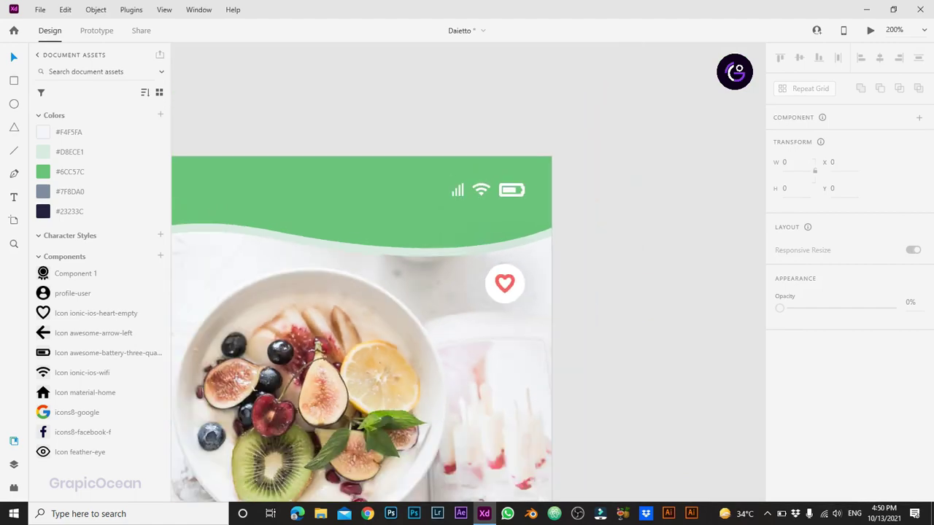
{"action": "left_click", "coordinate": [541, 295]}
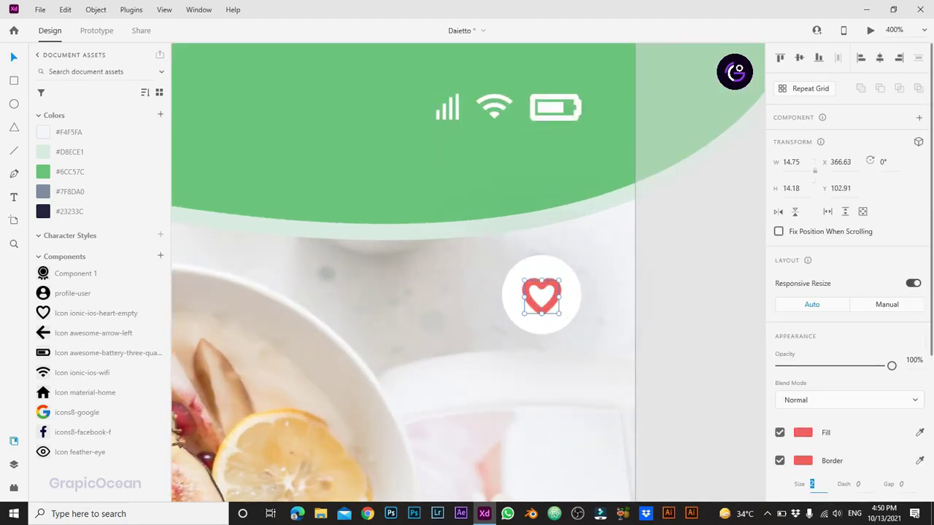
{"action": "key", "text": "Escape"}
{"action": "key", "text": "ctrl+0"}
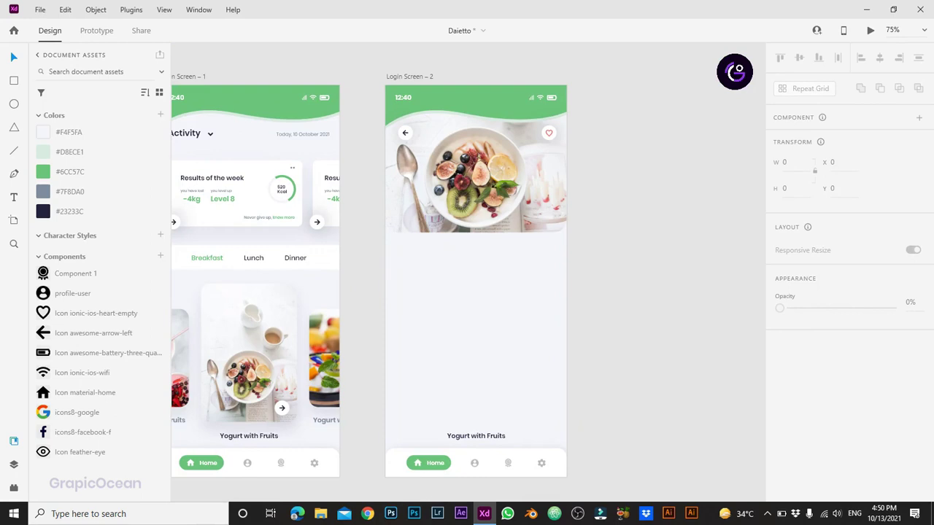
Place the Yogurt with Fruits title just under the photo in Poppins Bold, size 28
{"action": "key", "text": "ctrl+z"}
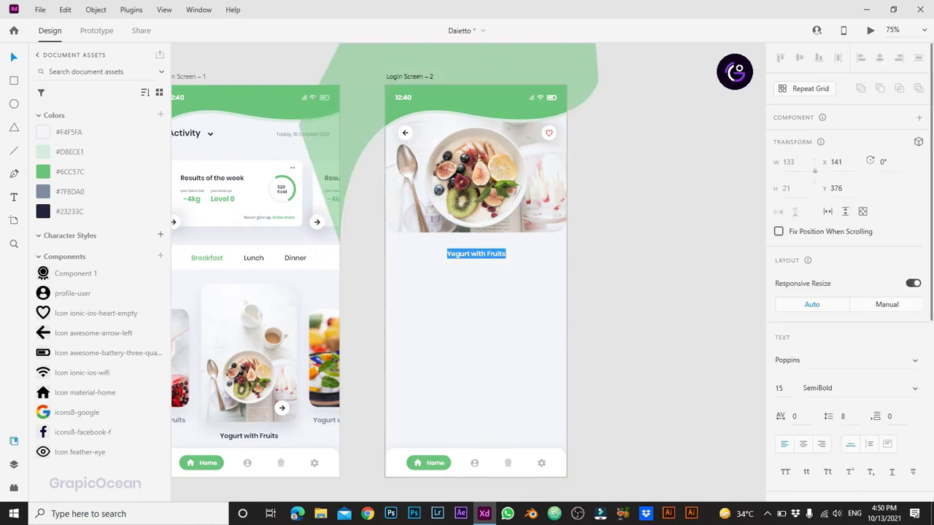
{"action": "key", "text": "Escape"}
{"action": "left_click", "coordinate": [817, 388]}
{"action": "type", "text": "Bold"}
{"action": "key", "text": "Return"}
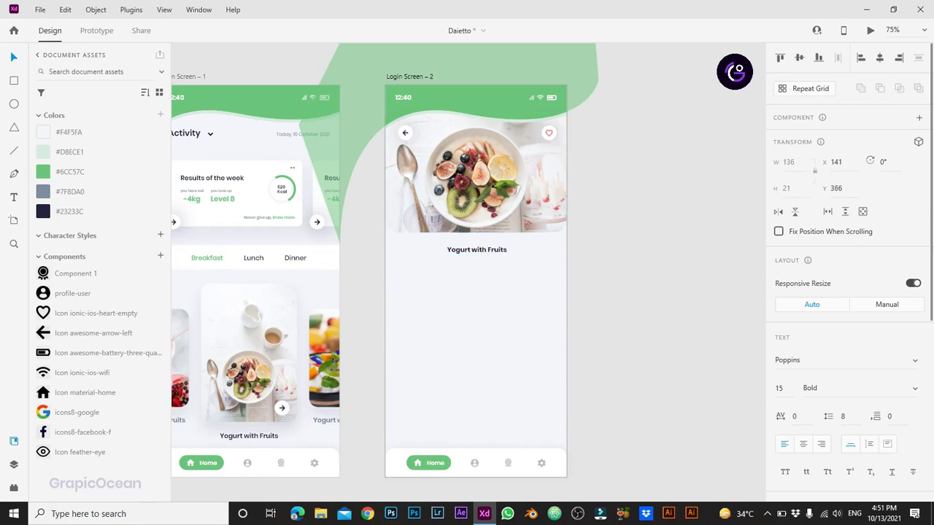
{"action": "left_click_drag", "start_coordinate": [476, 254], "coordinate": [476, 248]}
{"action": "type", "text": "28"}
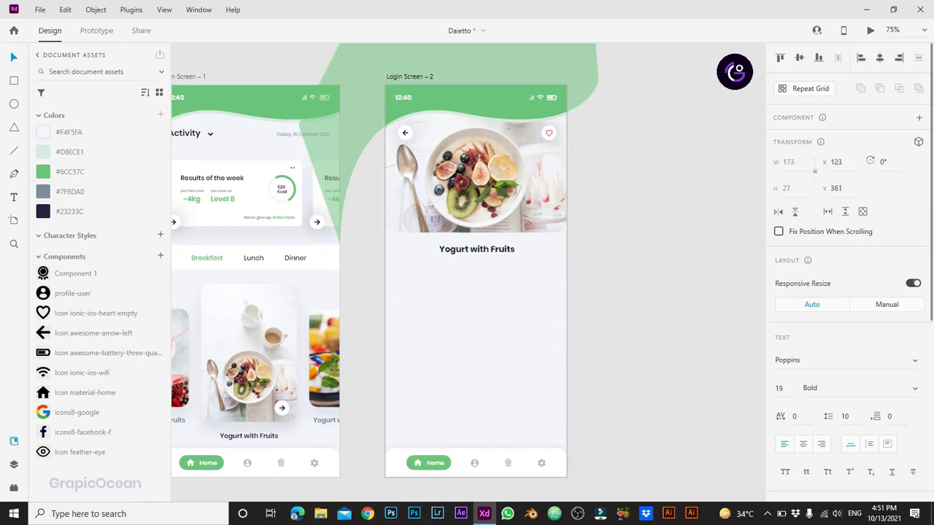
{"action": "key", "text": "Return"}
{"action": "key", "text": "Escape"}
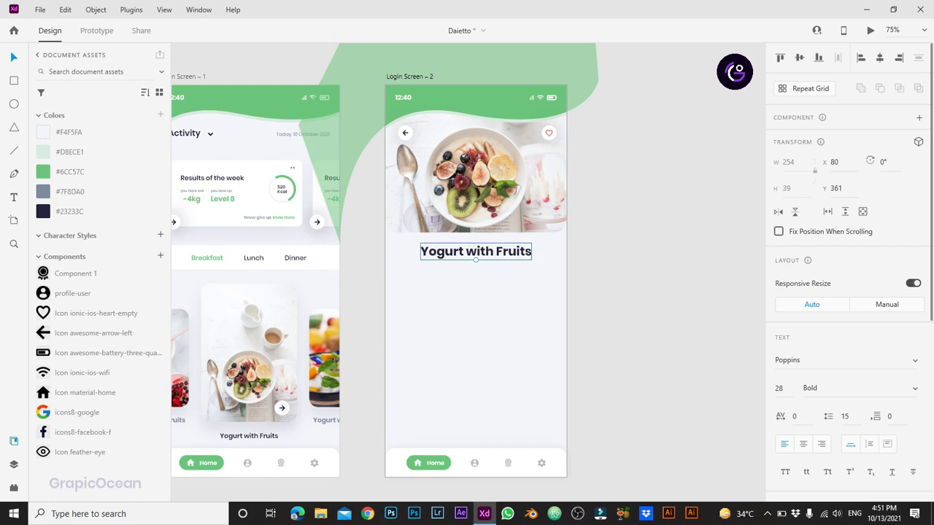
Draw a text box below the title and fill it with 11-pt Lorem Ipsum placeholder text
{"action": "key", "text": "r"}
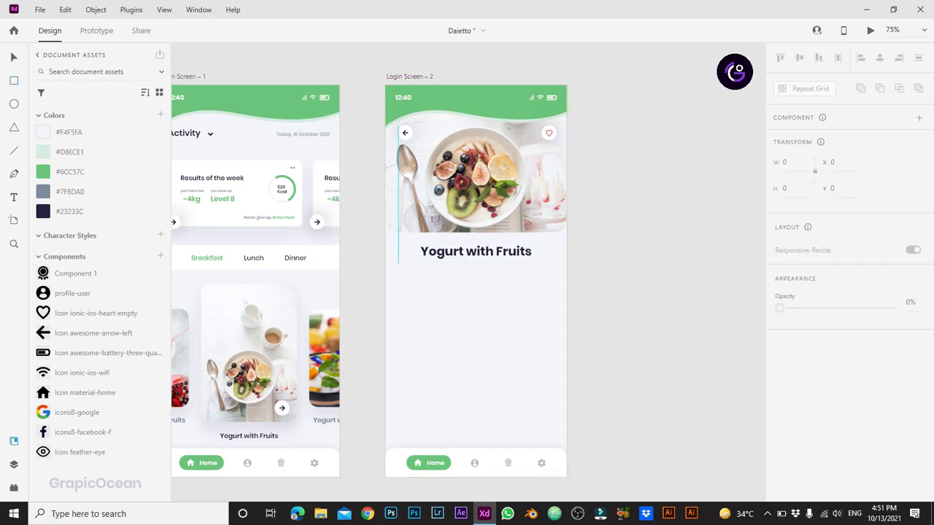
{"action": "left_click_drag", "start_coordinate": [404, 265], "coordinate": [547, 289]}
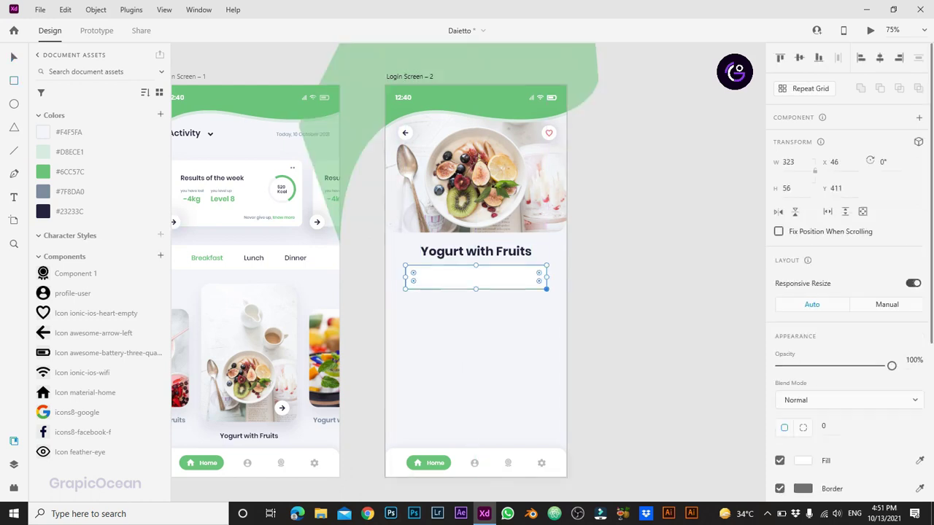
{"action": "left_click", "coordinate": [37, 54]}
{"action": "scroll", "coordinate": [100, 292], "scroll_direction": "down", "scroll_amount": 5}
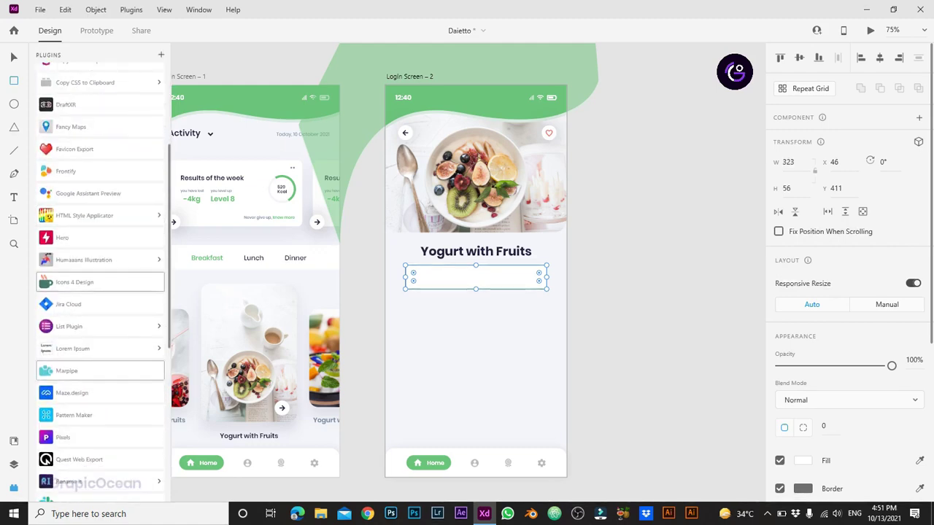
{"action": "left_click", "coordinate": [103, 349]}
{"action": "left_click", "coordinate": [64, 393]}
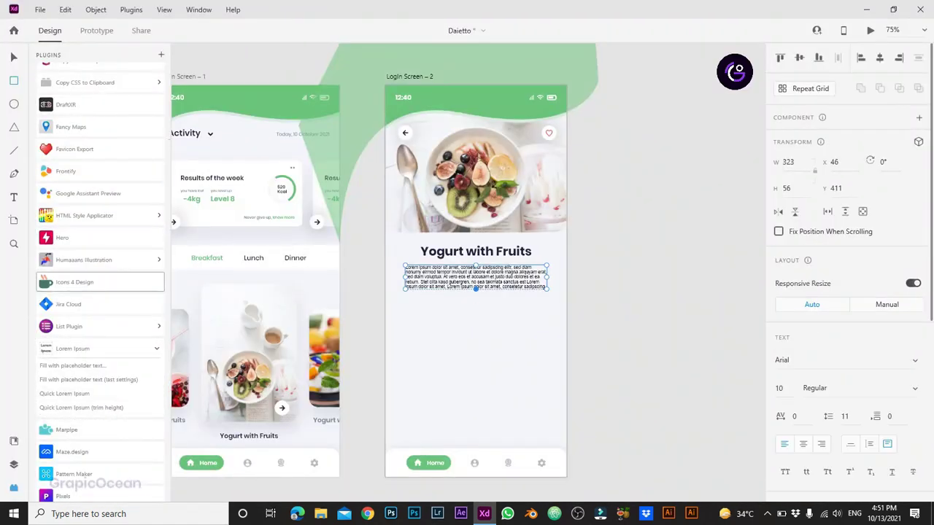
{"action": "type", "text": "10"}
{"action": "key", "text": "Return"}
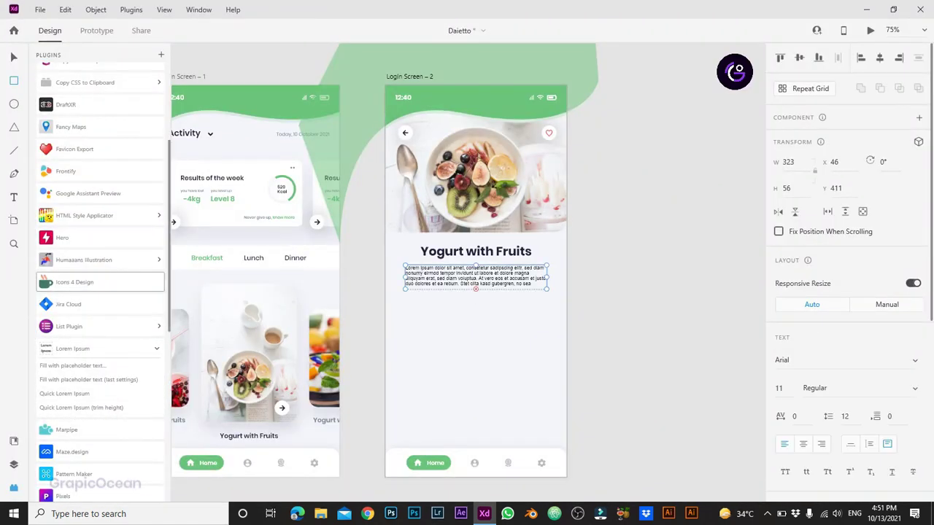
{"action": "key", "text": "Escape"}
Trim the placeholder description to two lines and move it slightly lower under the title
{"action": "left_click", "coordinate": [475, 276]}
{"action": "scroll", "coordinate": [475, 276], "scroll_direction": "up", "scroll_amount": 3}
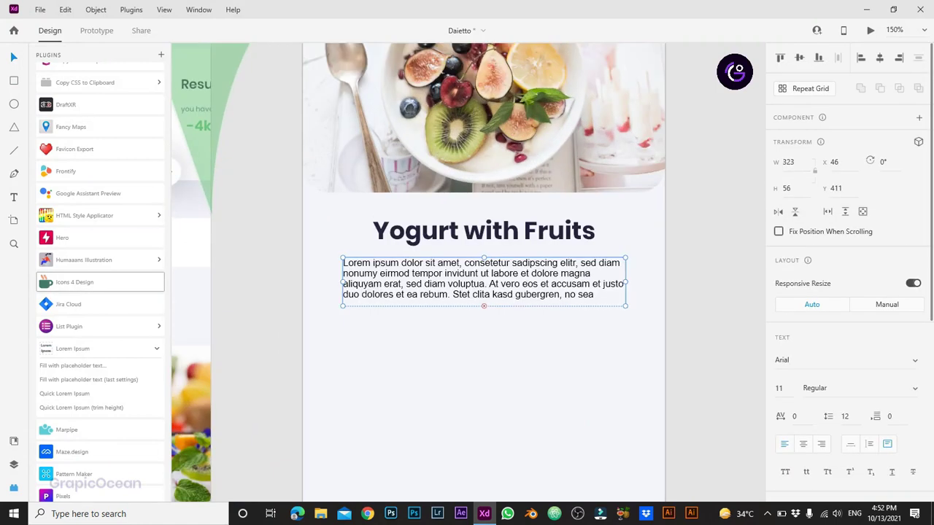
{"action": "left_click_drag", "start_coordinate": [484, 302], "coordinate": [484, 282]}
{"action": "scroll", "coordinate": [483, 272], "scroll_direction": "down", "scroll_amount": 1}
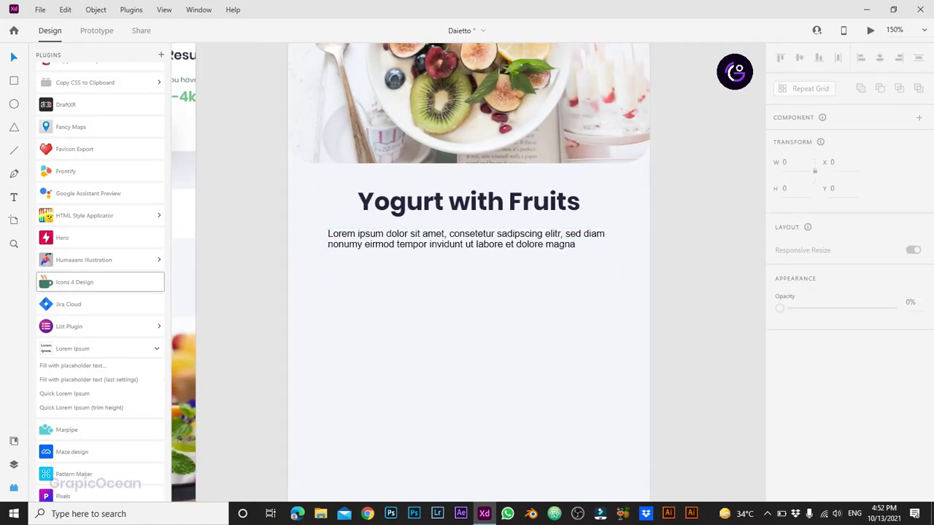
{"action": "key", "text": "Escape"}
{"action": "left_click_drag", "start_coordinate": [465, 239], "coordinate": [466, 250]}
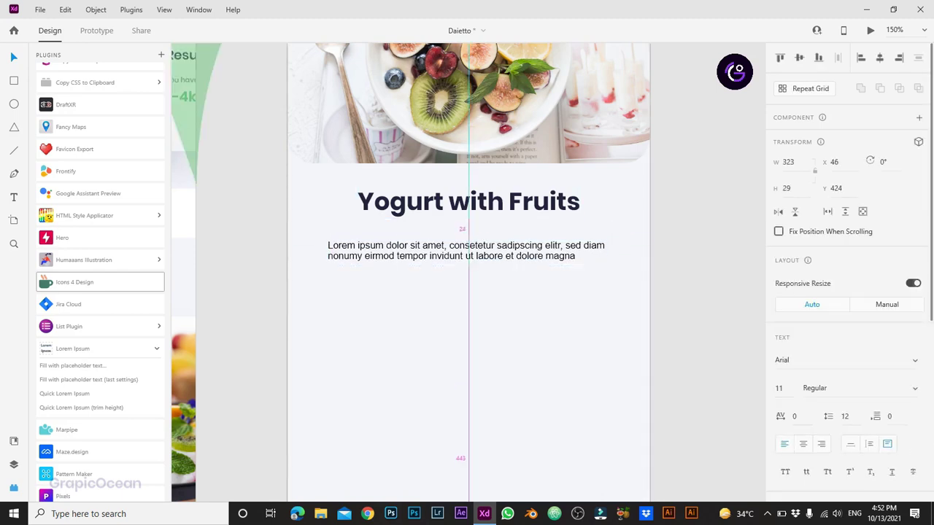
Set the description's font to Poppins
{"action": "scroll", "coordinate": [325, 222], "scroll_direction": "down", "scroll_amount": 1}
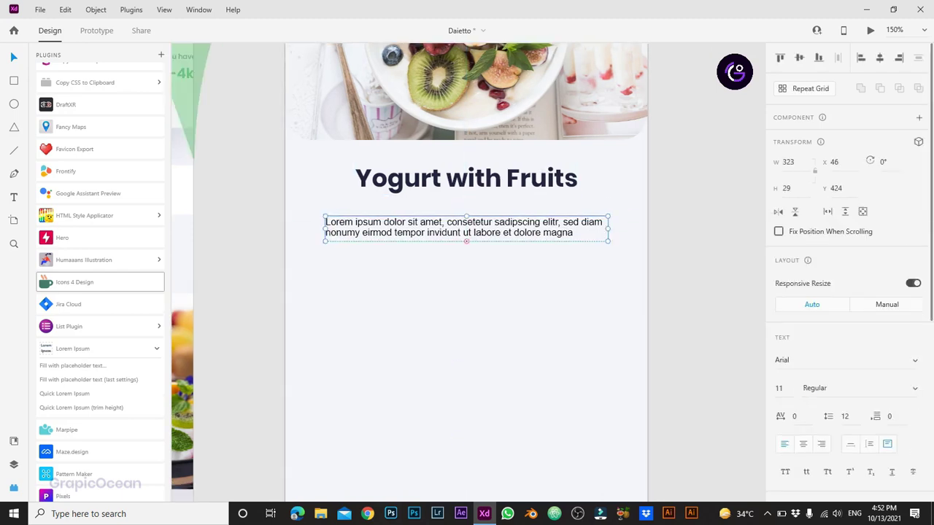
{"action": "type", "text": "mePoppins"}
{"action": "key", "text": "Return"}
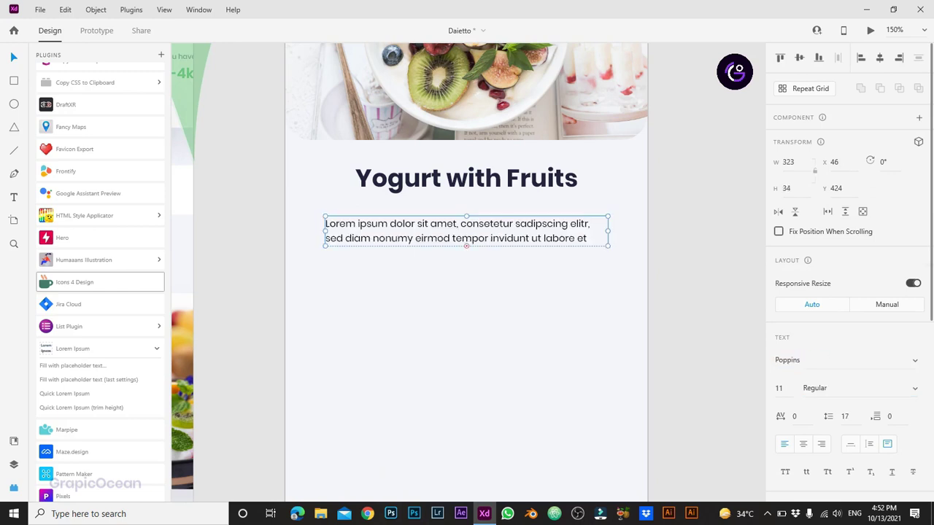
{"action": "key", "text": "Escape"}
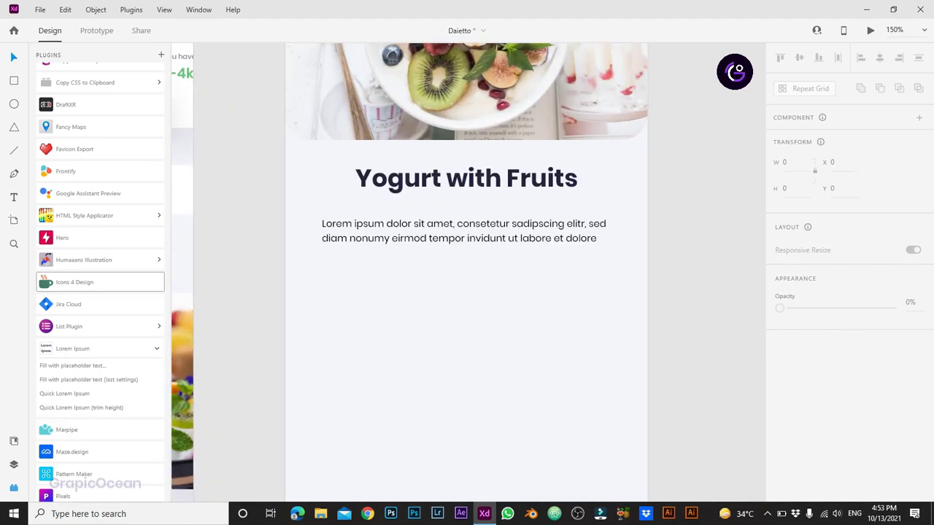
{"action": "scroll", "coordinate": [467, 292], "scroll_direction": "down", "scroll_amount": 2}
Draw a 374×124 card rectangle below the description with a corner radius of 10
{"action": "key", "text": "r"}
{"action": "left_click_drag", "start_coordinate": [299, 198], "coordinate": [644, 305]}
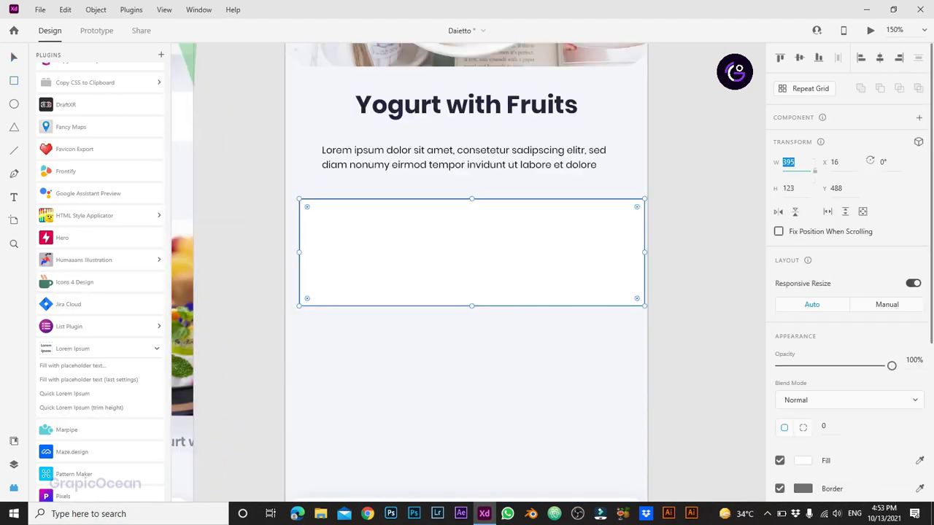
{"action": "key", "text": "Tab"}
{"action": "type", "text": "124"}
{"action": "key", "text": "Return"}
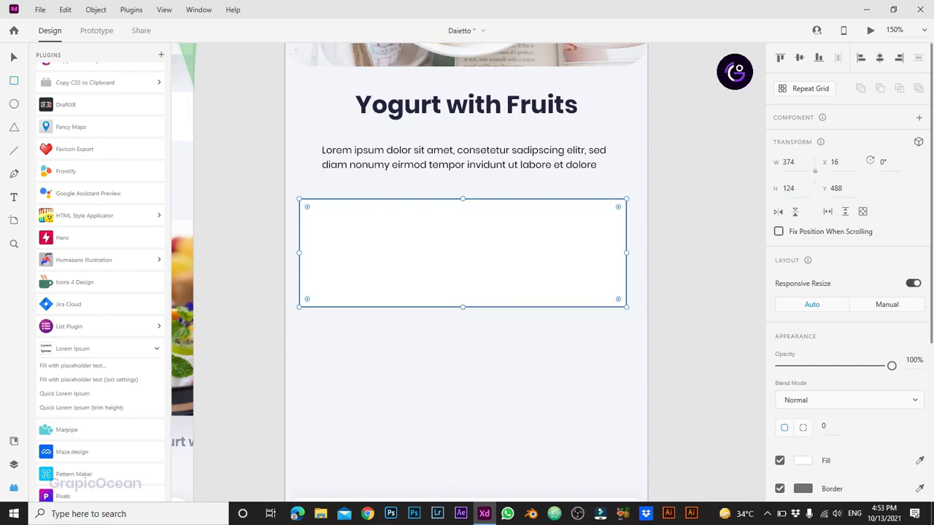
{"action": "type", "text": "20"}
{"action": "key", "text": "Return"}
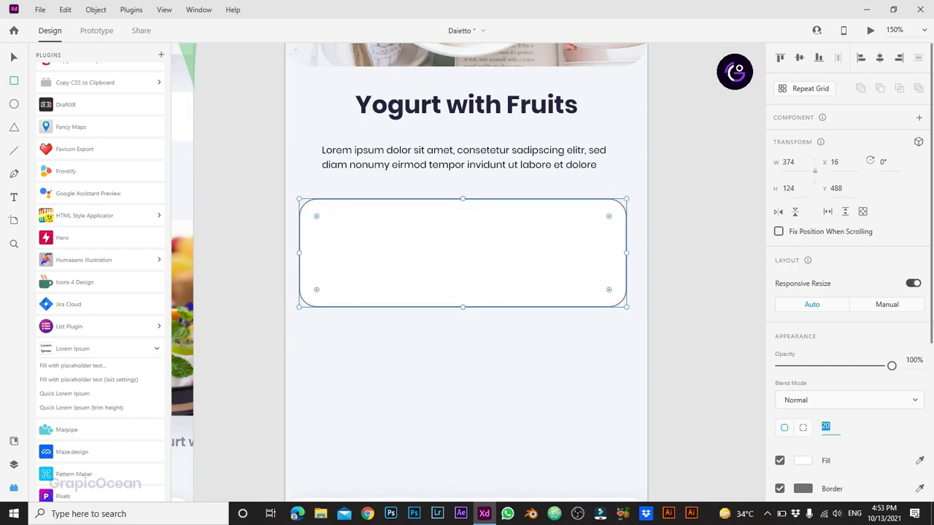
{"action": "type", "text": "10"}
{"action": "key", "text": "Return"}
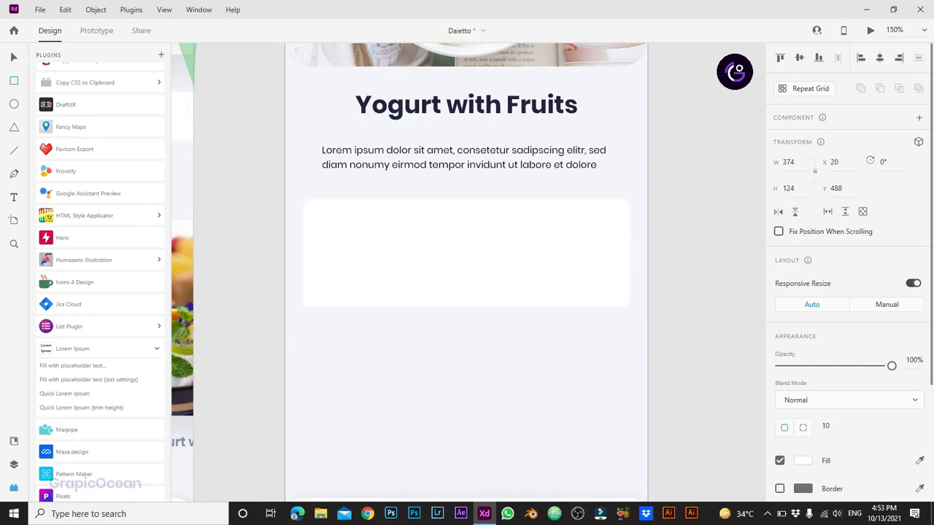
Enable a drop shadow on the card, with first-pass offset and blur values
{"action": "key", "text": "v"}
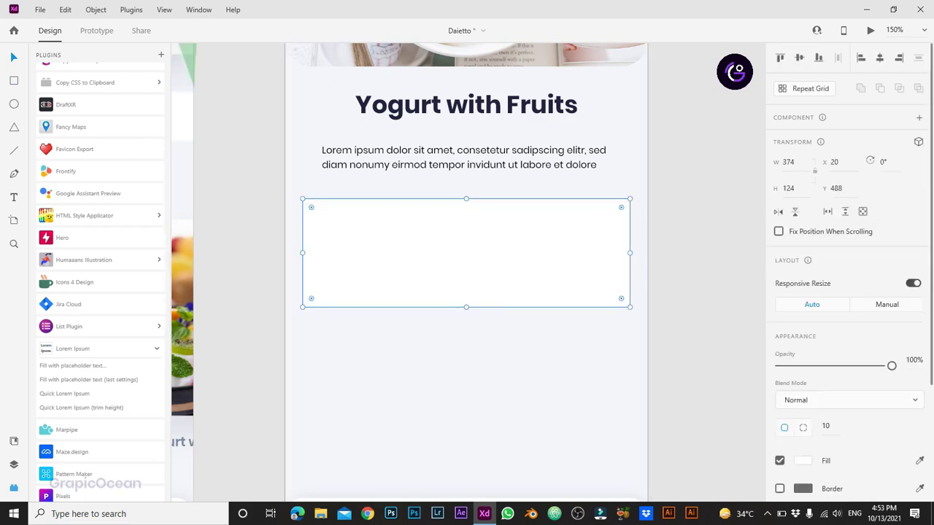
{"action": "scroll", "coordinate": [846, 292], "scroll_direction": "down", "scroll_amount": 5}
{"action": "left_click", "coordinate": [779, 397]}
{"action": "double_click", "coordinate": [852, 420]}
{"action": "type", "text": "10"}
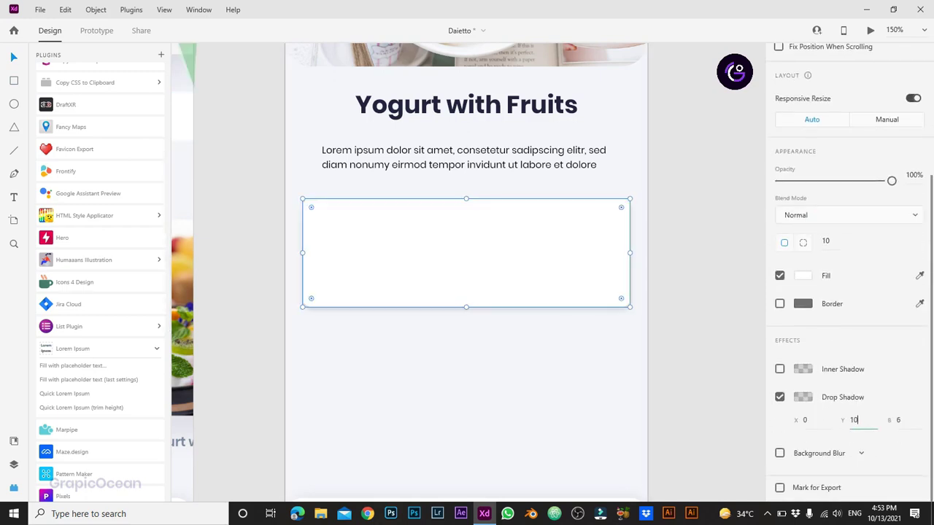
{"action": "key", "text": "Return"}
{"action": "type", "text": "50"}
{"action": "key", "text": "Return"}
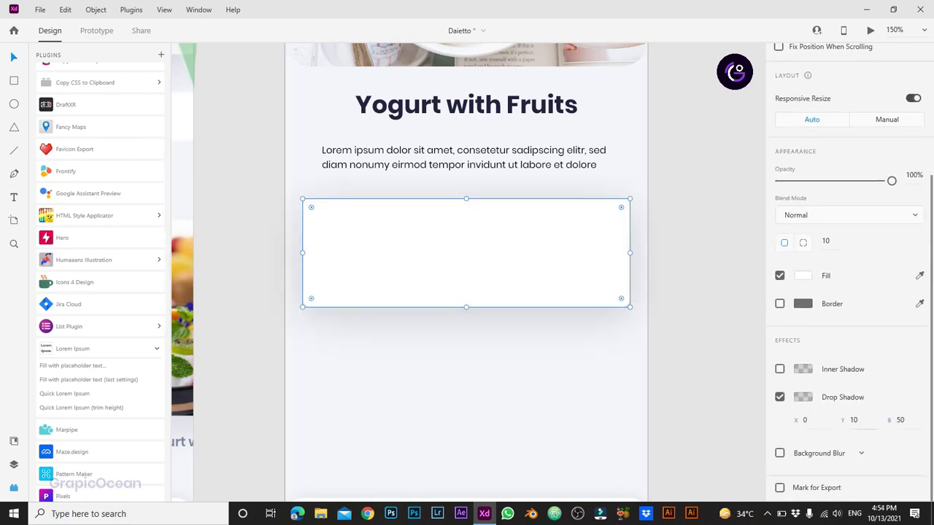
Refine the card's shadow to Y offset 20 and blur 40, with a lighter colour
{"action": "double_click", "coordinate": [853, 420]}
{"action": "type", "text": "50"}
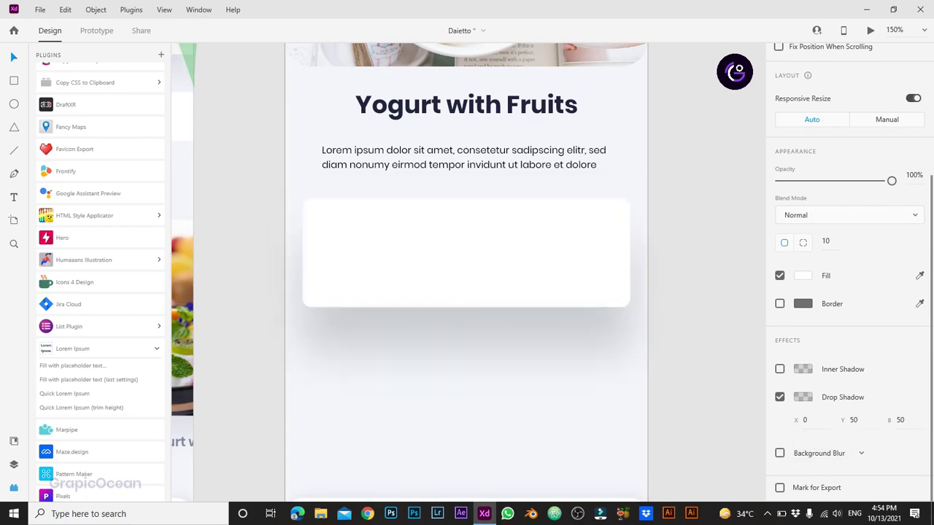
{"action": "key", "text": "Return"}
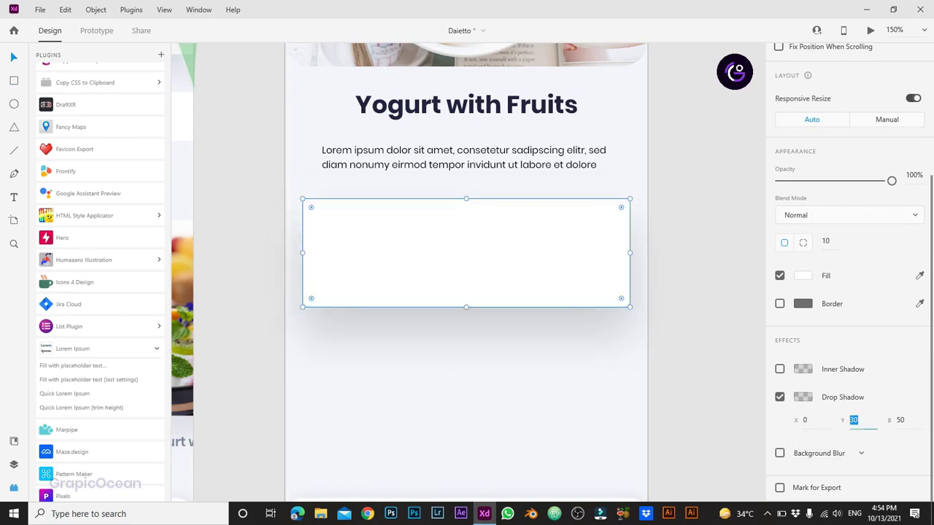
{"action": "key", "text": "Return"}
{"action": "key", "text": "shift+Down"}
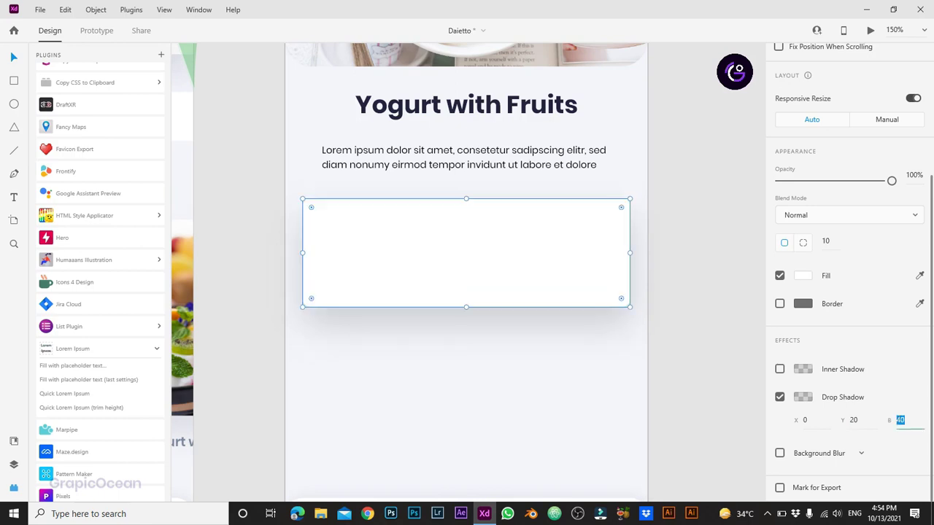
{"action": "key", "text": "Return"}
{"action": "left_click", "coordinate": [802, 396]}
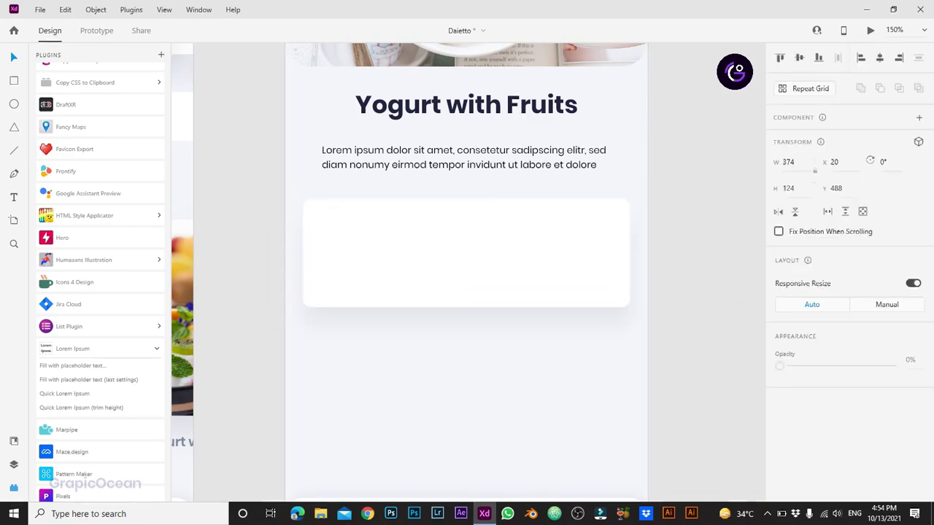
{"action": "key", "text": "Escape"}
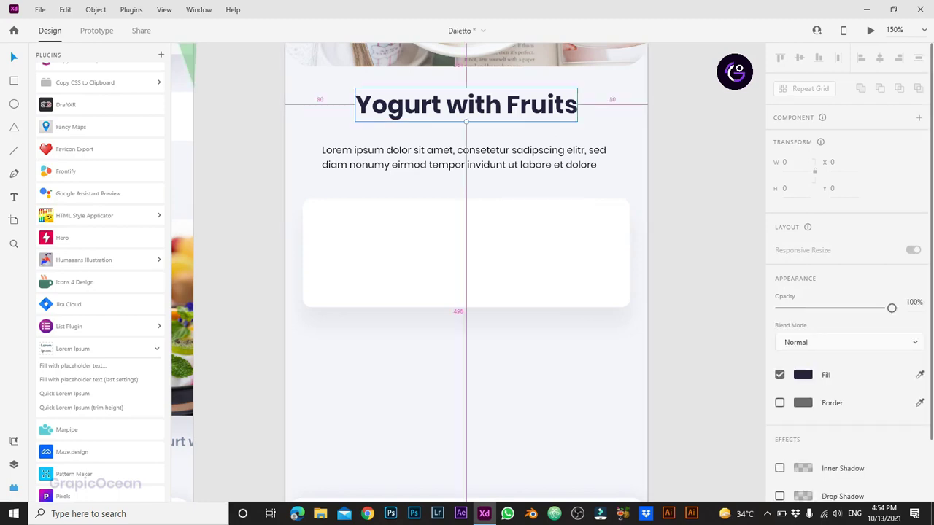
Copy the title into the card and retype it as 'Nutrional Information'
{"action": "left_click_drag", "start_coordinate": [467, 104], "coordinate": [467, 225]}
{"action": "double_click", "coordinate": [467, 225]}
{"action": "type", "text": "N"}
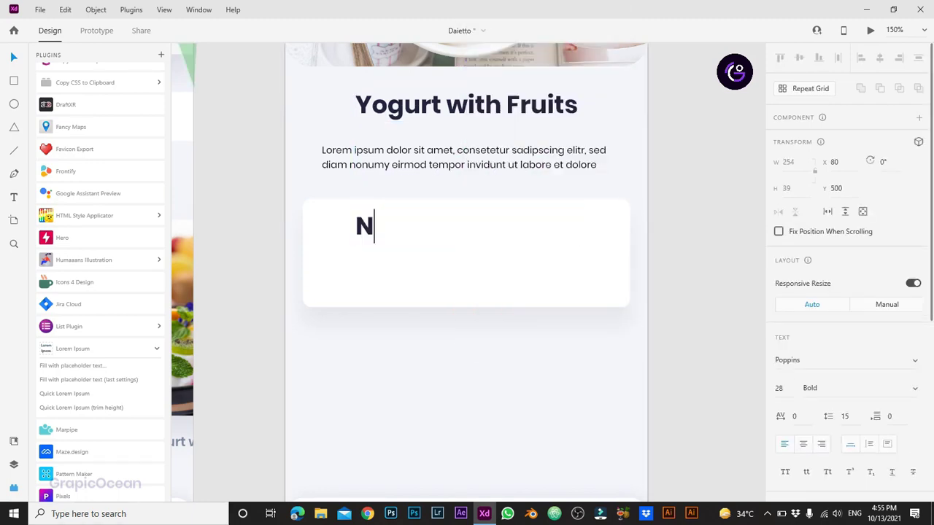
{"action": "type", "text": "utrional Inf"}
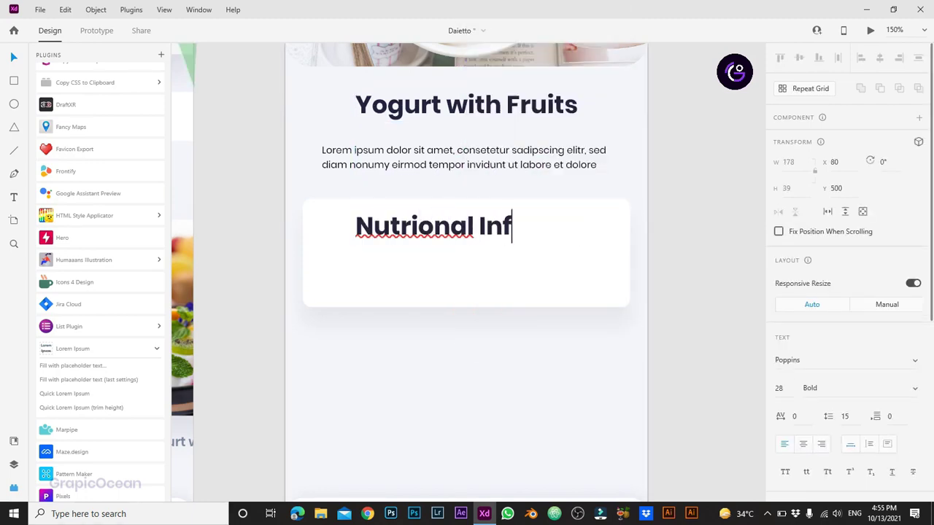
{"action": "type", "text": "ormation"}
{"action": "right_click", "coordinate": [411, 226]}
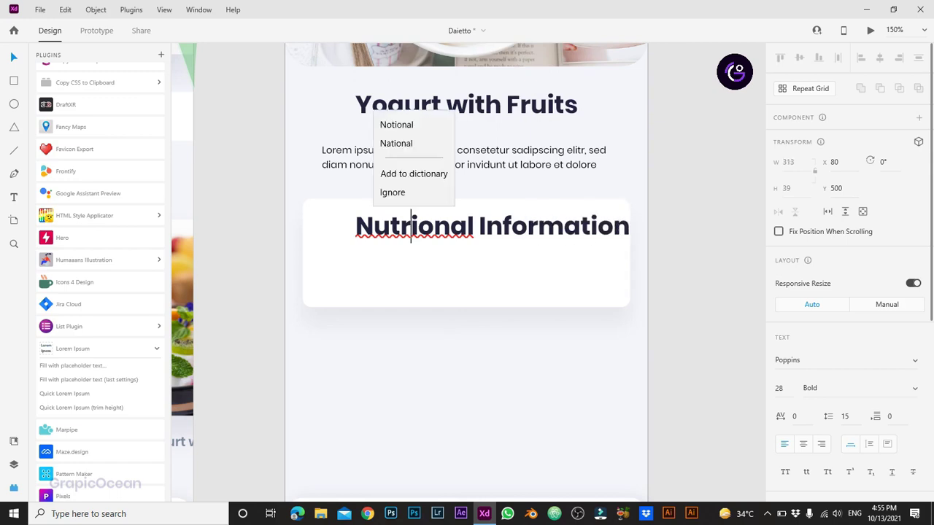
{"action": "key", "text": "Escape"}
{"action": "key", "text": "Escape"}
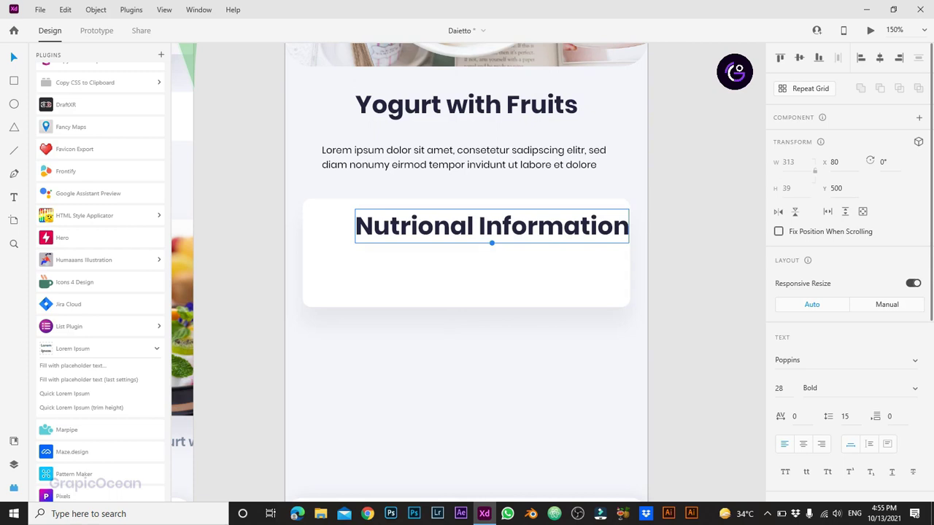
Make the heading Poppins Medium at size 16
{"action": "type", "text": "20"}
{"action": "key", "text": "Return"}
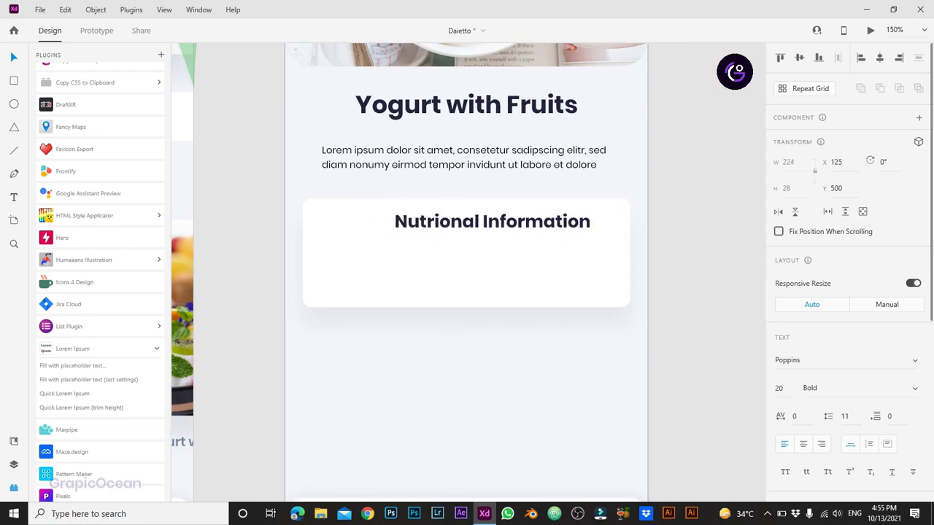
{"action": "type", "text": "Medium"}
{"action": "key", "text": "Return"}
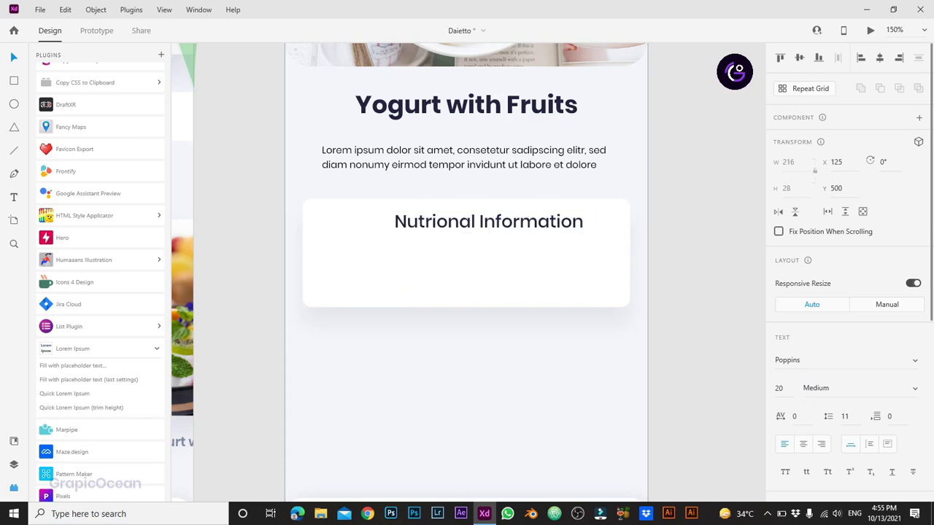
{"action": "type", "text": "16"}
{"action": "key", "text": "Return"}
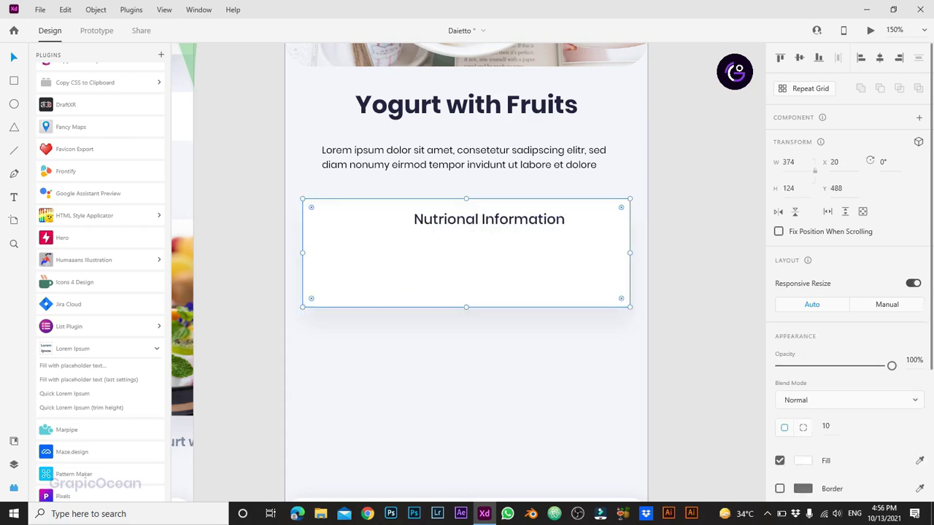
Lower the heading and duplicate it into stacked '243' and 'Calorias' text items
{"action": "mouse_move", "coordinate": [467, 219]}
{"action": "left_mouse_down"}
{"action": "mouse_move", "coordinate": [466, 273]}
{"action": "mouse_move", "coordinate": [467, 253]}
{"action": "left_mouse_up"}
{"action": "key", "text": "ctrl+d"}
{"action": "key", "text": "ctrl+d"}
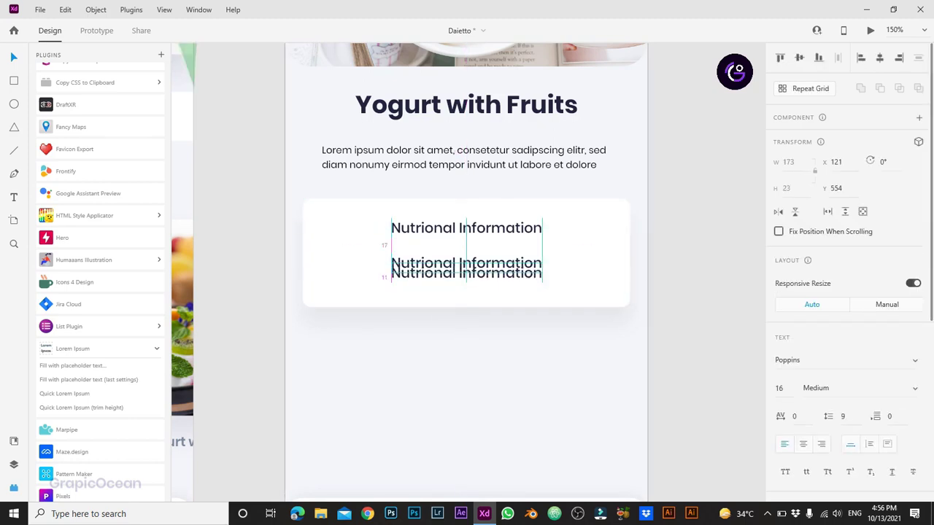
{"action": "double_click", "coordinate": [467, 253]}
{"action": "type", "text": "22"}
{"action": "key", "text": "Escape"}
{"action": "key", "text": "Tab"}
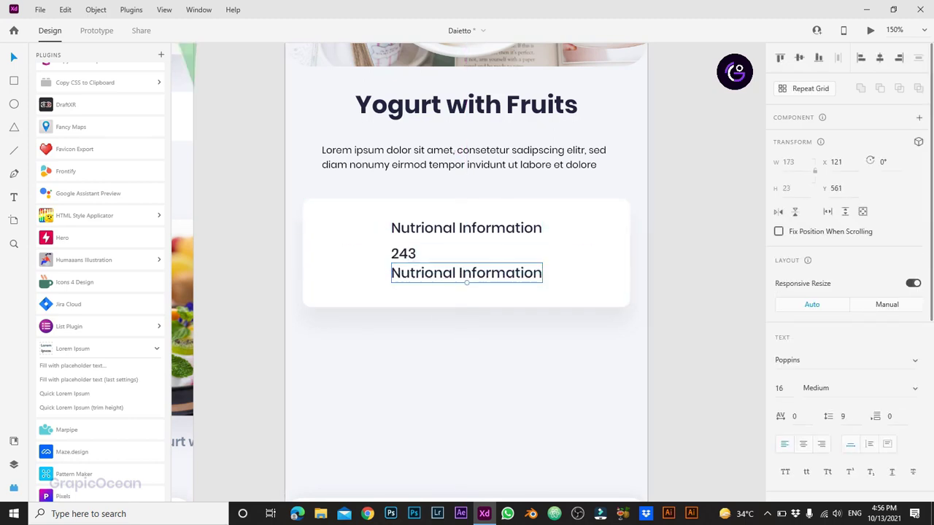
{"action": "key", "text": "Return"}
{"action": "type", "text": "Calori"}
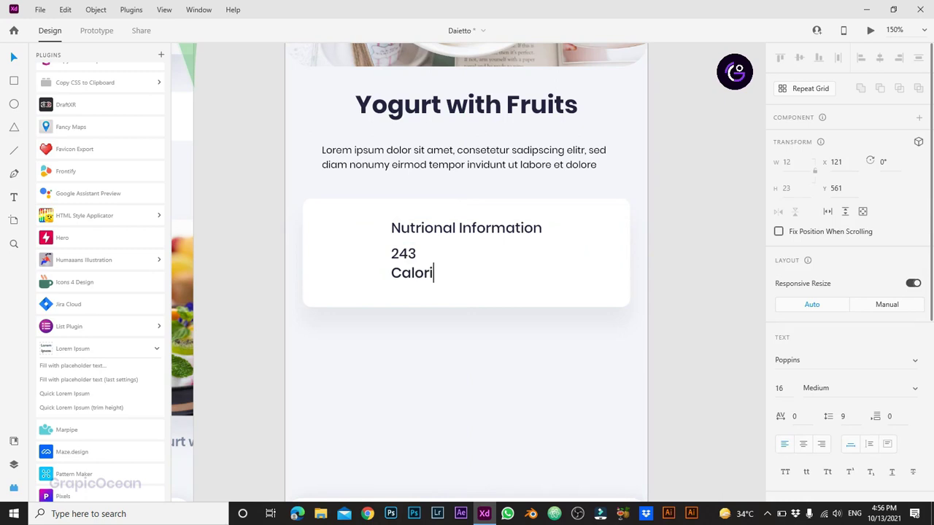
{"action": "type", "text": "as"}
{"action": "key", "text": "Escape"}
{"action": "key", "text": "shift+Tab"}
Make 243 Poppins Bold 24 and shrink Calorias to 10, centred beneath it
{"action": "left_click", "coordinate": [816, 388]}
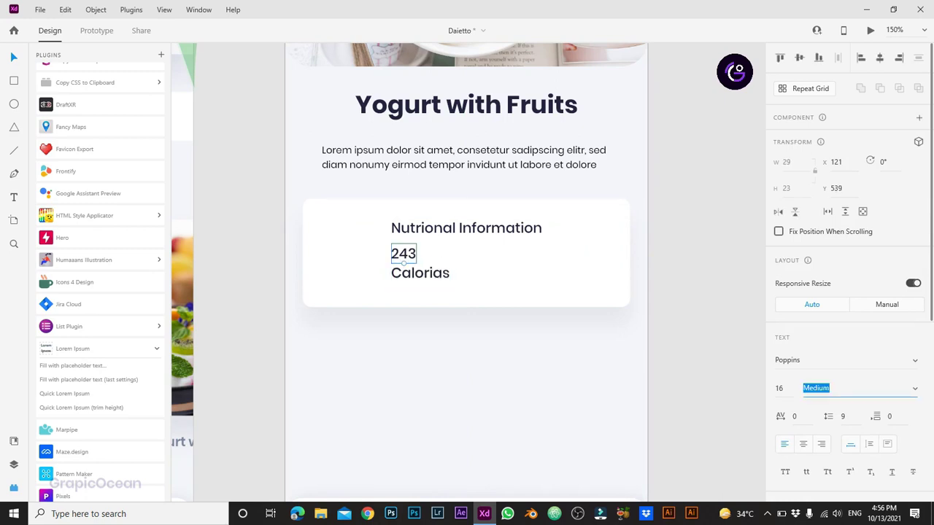
{"action": "key", "text": "Down"}
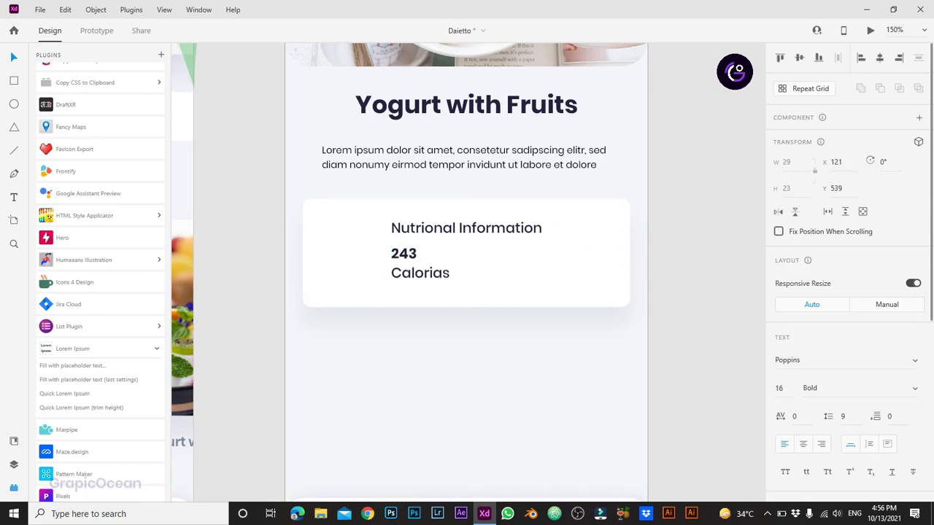
{"action": "key", "text": "shift+Tab"}
{"action": "type", "text": "21"}
{"action": "key", "text": "Return"}
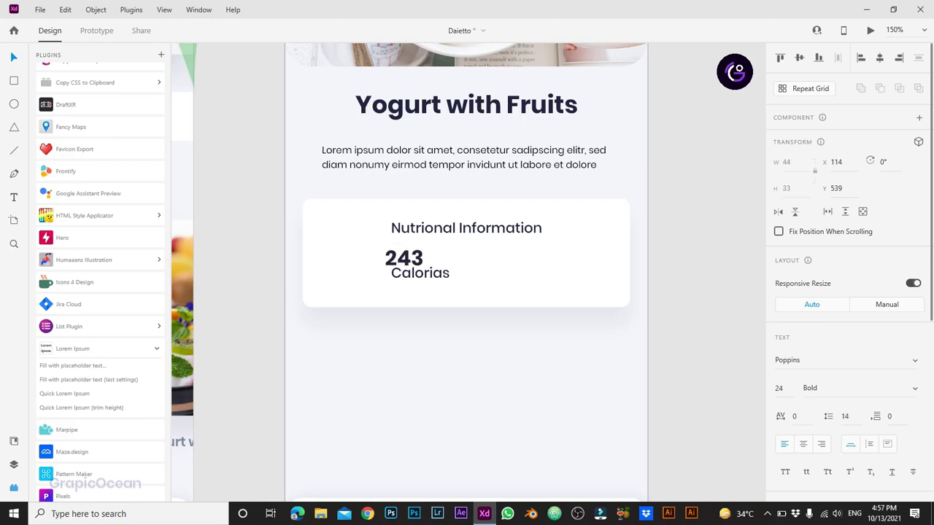
{"action": "key", "text": "Tab"}
{"action": "key", "text": "Left"}
{"action": "key", "text": "Left"}
{"action": "key", "text": "Left"}
{"action": "key", "text": "Left"}
{"action": "key", "text": "Left"}
{"action": "key", "text": "Left"}
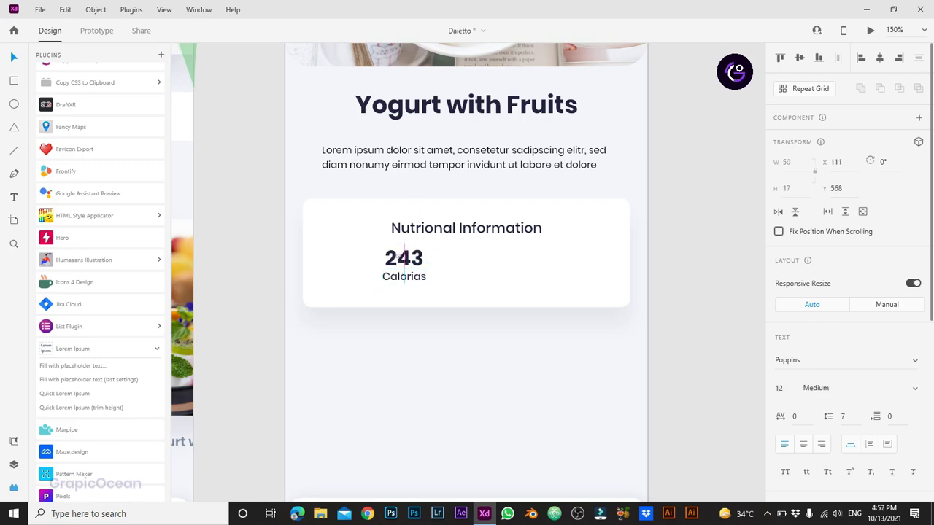
{"action": "key", "text": "ctrl+shift+comma"}
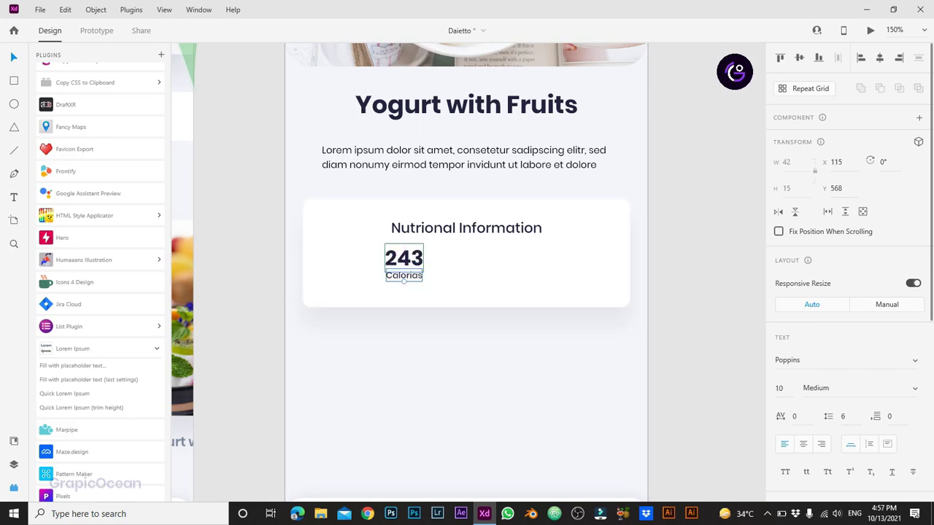
{"action": "key", "text": "Tab"}
{"action": "scroll", "coordinate": [846, 292], "scroll_direction": "down", "scroll_amount": 3}
{"action": "left_click", "coordinate": [919, 418]}
Colour the Calorias label grey #7F8DA0 and the 243 figure red #FB6161
{"action": "left_click", "coordinate": [117, 445]}
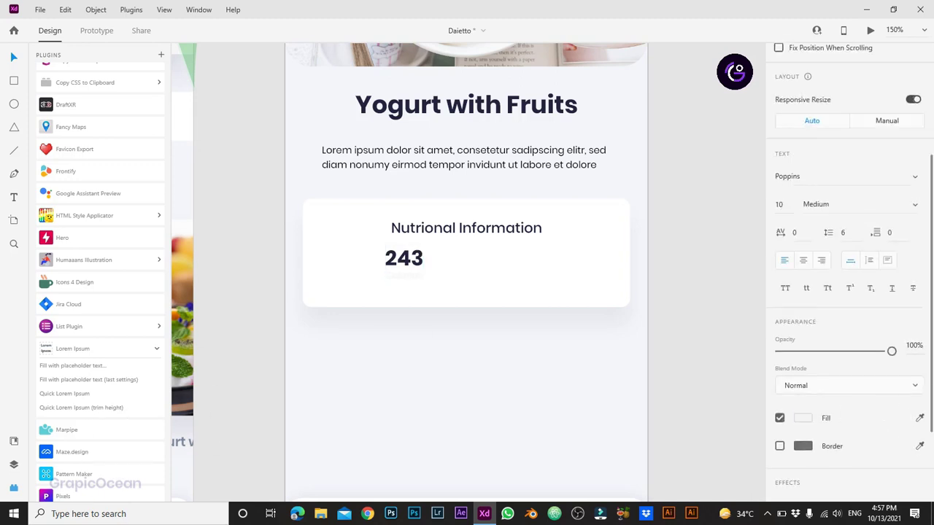
{"action": "key", "text": "ctrl+shift+y"}
{"action": "left_click", "coordinate": [69, 191]}
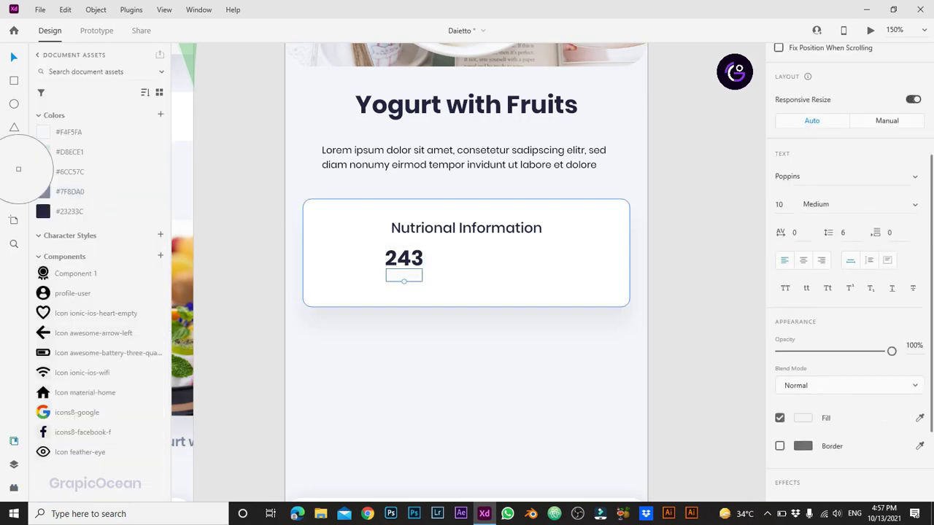
{"action": "key", "text": "Escape"}
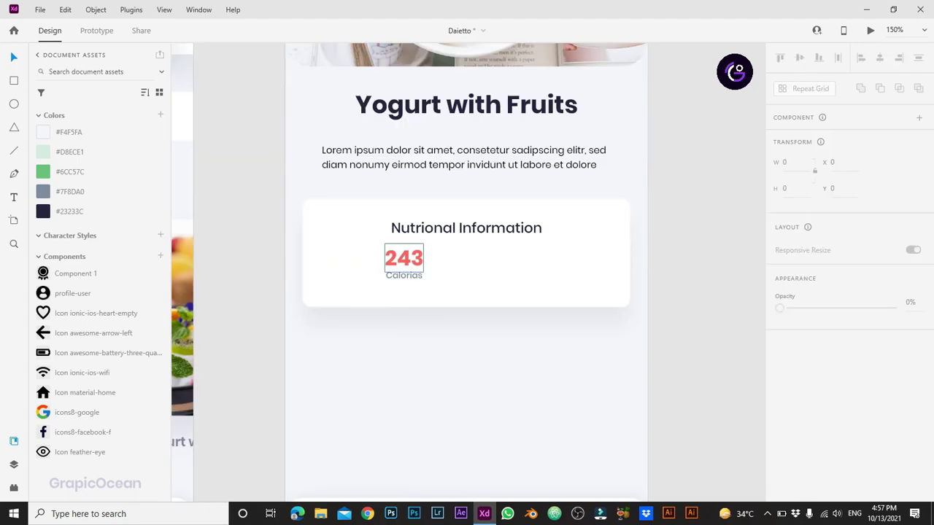
{"action": "left_click", "coordinate": [403, 258]}
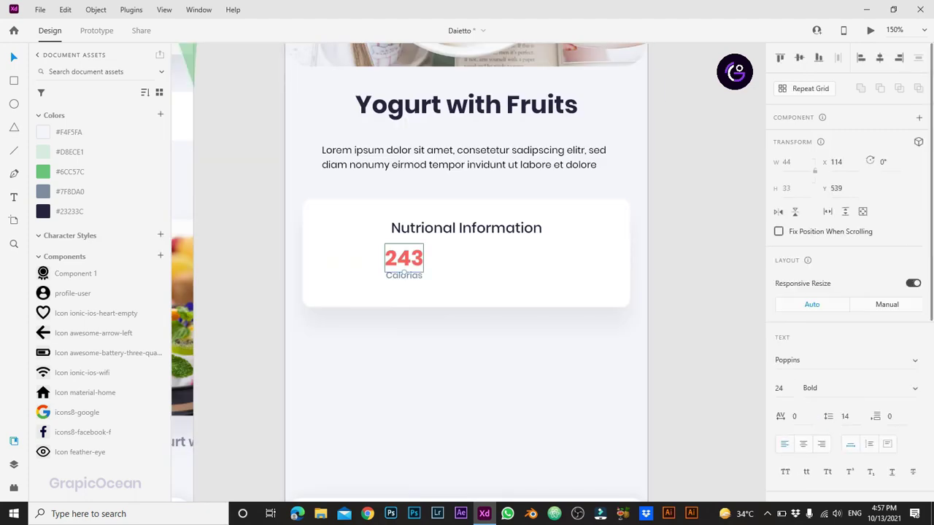
{"action": "scroll", "coordinate": [846, 292], "scroll_direction": "down", "scroll_amount": 3}
{"action": "left_click", "coordinate": [803, 417]}
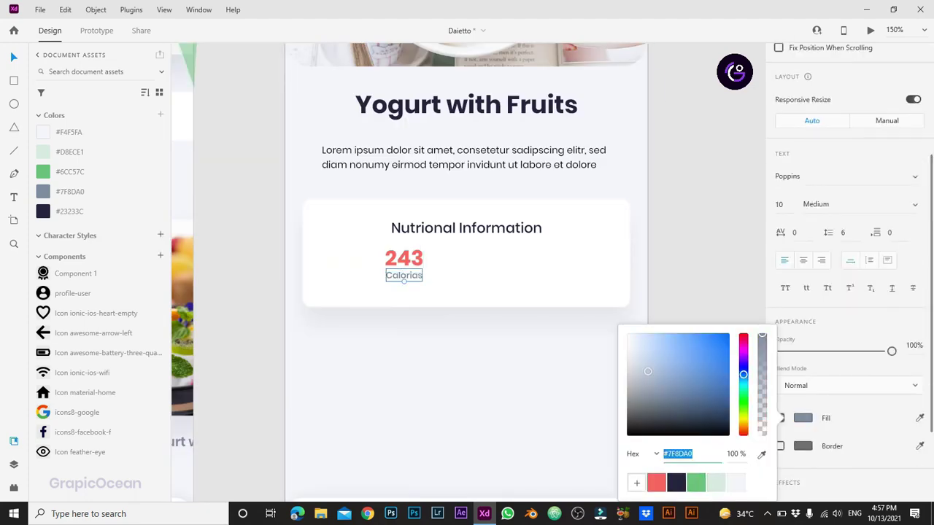
{"action": "key", "text": "Escape"}
Duplicate the 243 Calorias stat and move the copy to the right
{"action": "left_click", "coordinate": [404, 257]}
{"action": "key", "text": "ctrl+d"}
{"action": "mouse_move", "coordinate": [403, 257]}
{"action": "left_mouse_down"}
{"action": "mouse_move", "coordinate": [355, 261]}
{"action": "mouse_move", "coordinate": [414, 261]}
{"action": "left_mouse_up"}
Turn the copy into a dark 2.8g Grasas stat and nudge both labels down
{"action": "double_click", "coordinate": [413, 260]}
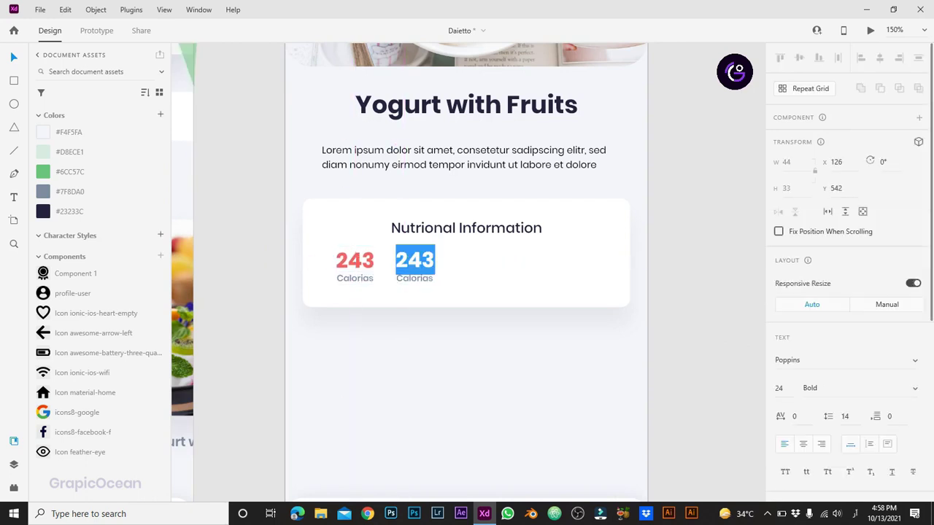
{"action": "type", "text": "2.8g"}
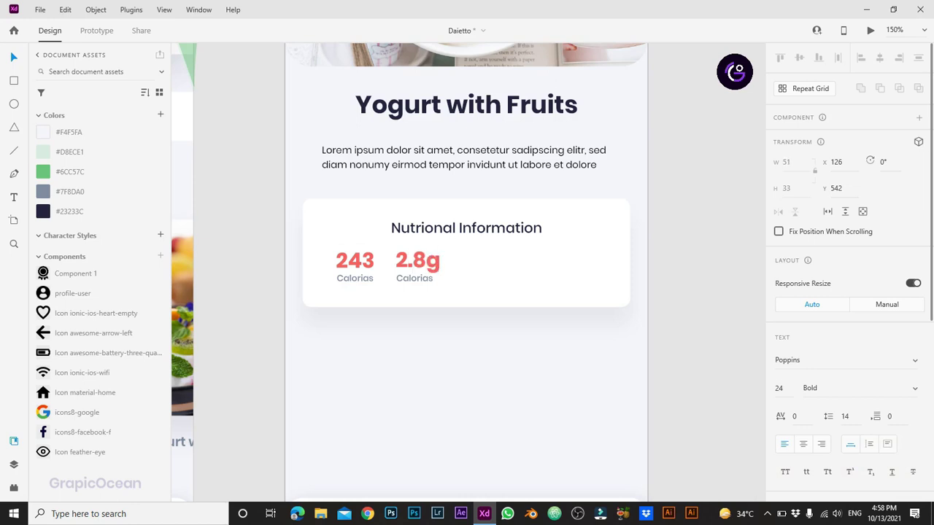
{"action": "double_click", "coordinate": [415, 278]}
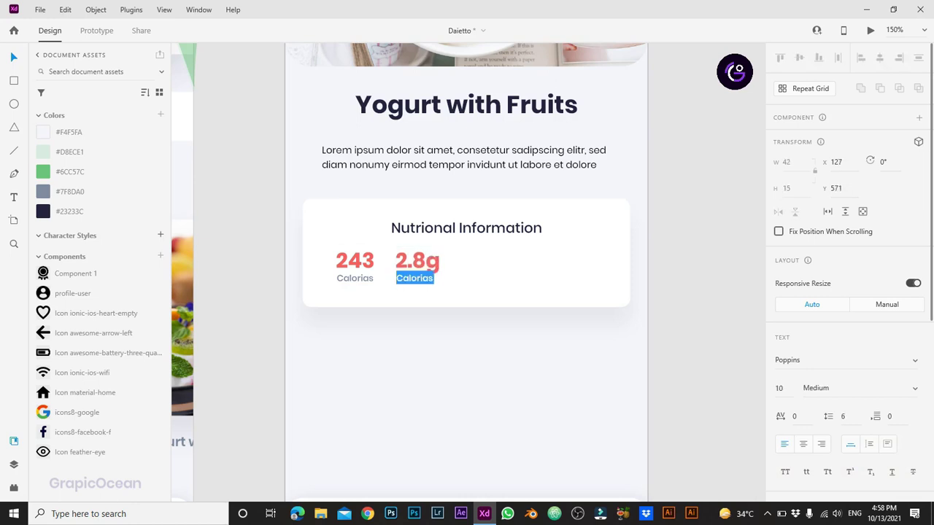
{"action": "type", "text": "Calo"}
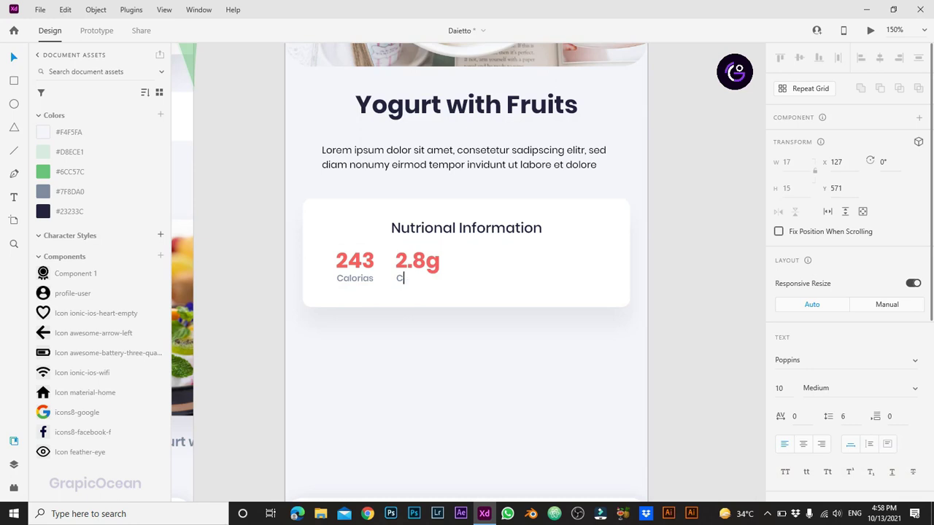
{"action": "type", "text": "r"}
{"action": "key", "text": "Escape"}
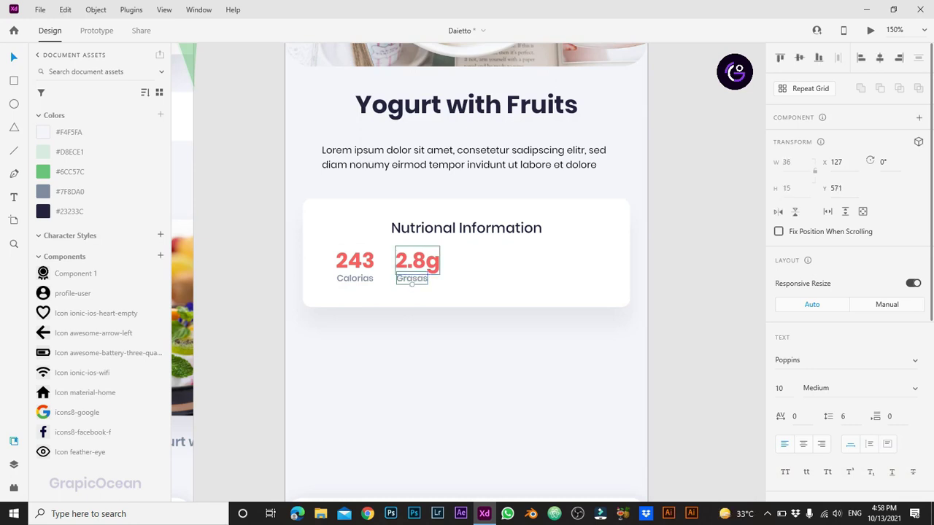
{"action": "left_click", "coordinate": [418, 260]}
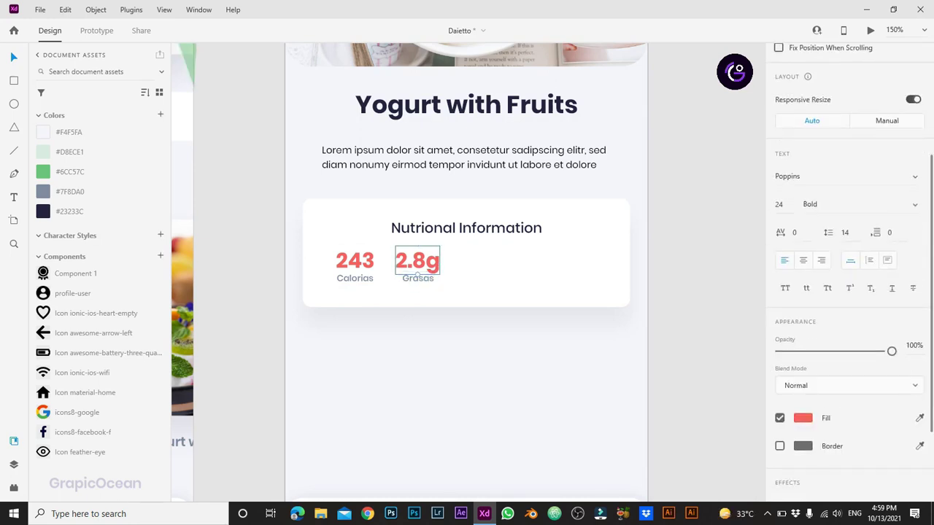
{"action": "left_click", "coordinate": [800, 417]}
{"action": "left_click", "coordinate": [652, 483]}
{"action": "left_click", "coordinate": [418, 278]}
{"action": "left_click", "coordinate": [354, 278], "text": "shift"}
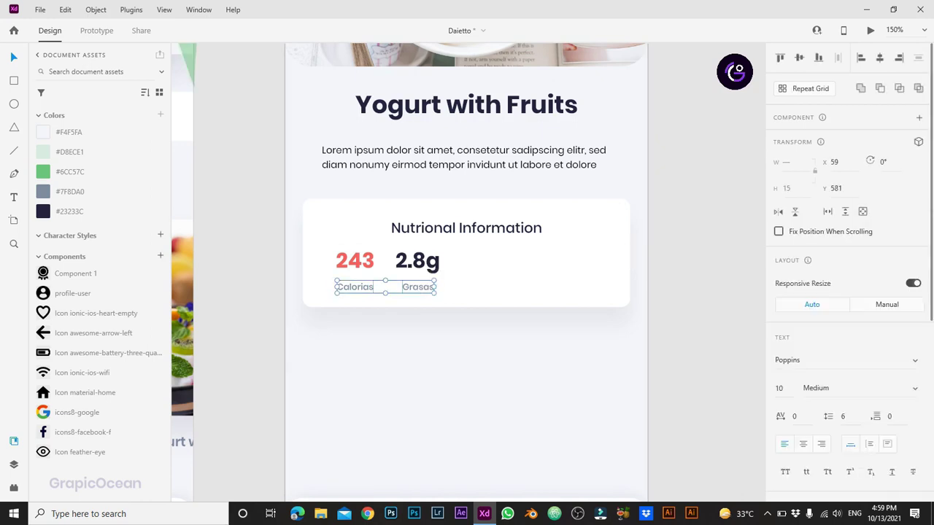
{"action": "key", "text": "Down"}
{"action": "key", "text": "Down"}
{"action": "key", "text": "Down"}
{"action": "left_click", "coordinate": [417, 260]}
{"action": "left_click", "coordinate": [417, 284], "text": "shift"}
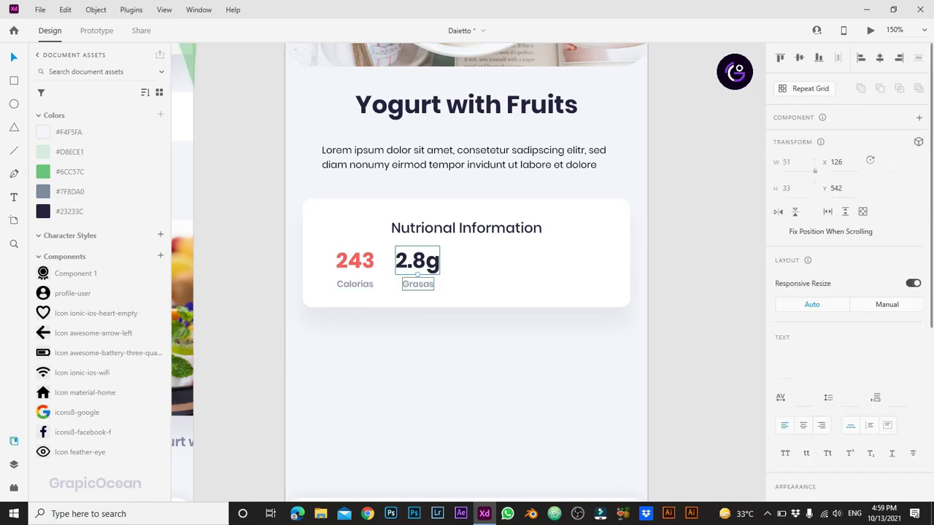
Add a third stat to the right reading 45,7g Carbohid
{"action": "left_click_drag", "start_coordinate": [417, 270], "coordinate": [478, 270]}
{"action": "type", "text": "45,7g"}
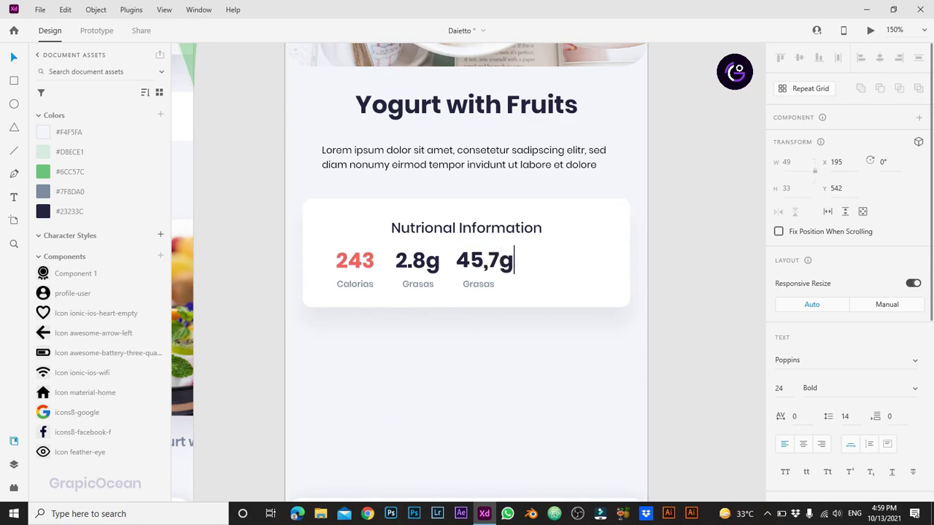
{"action": "key", "text": "Escape"}
{"action": "double_click", "coordinate": [477, 284]}
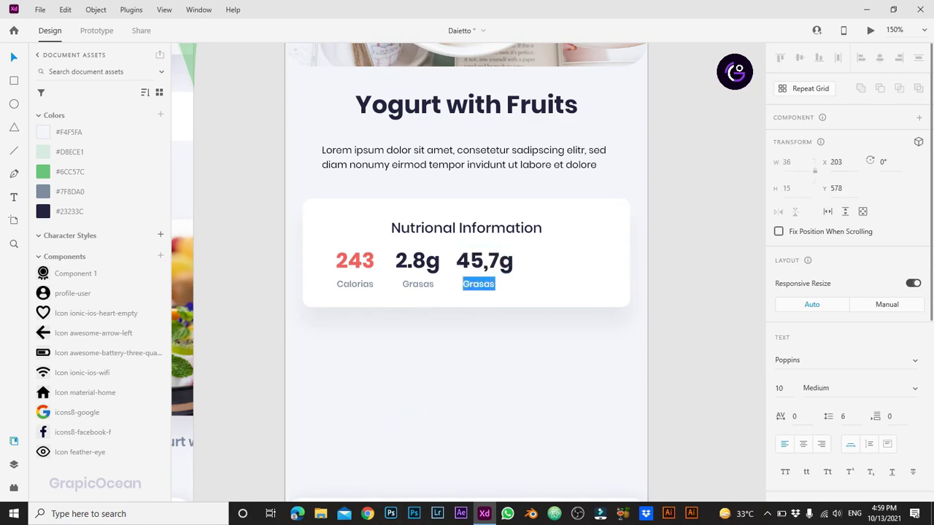
{"action": "type", "text": "Carbohid"}
{"action": "key", "text": "Escape"}
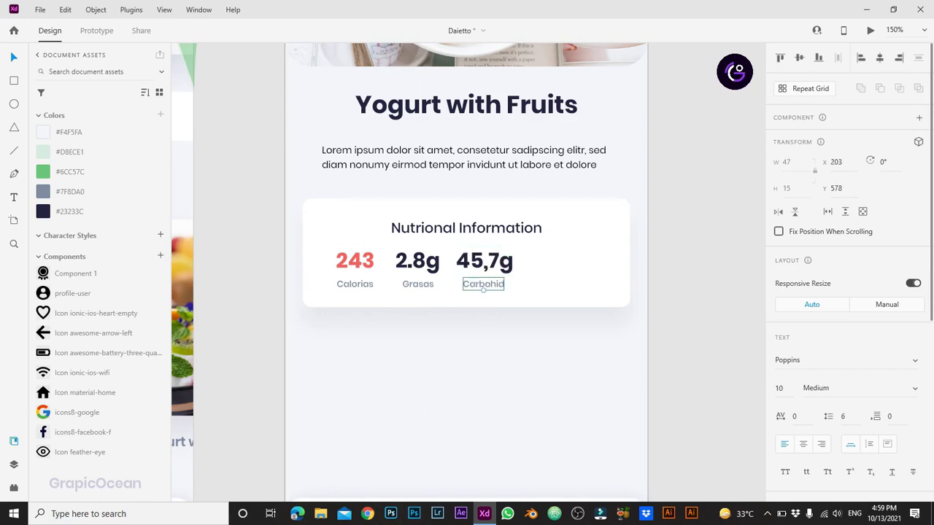
{"action": "left_click", "coordinate": [485, 261], "text": "shift"}
Add a fourth 9.8g stat aligned with the others and begin its protein label with 'P'
{"action": "left_click_drag", "start_coordinate": [484, 260], "coordinate": [553, 260]}
{"action": "key", "text": "Escape"}
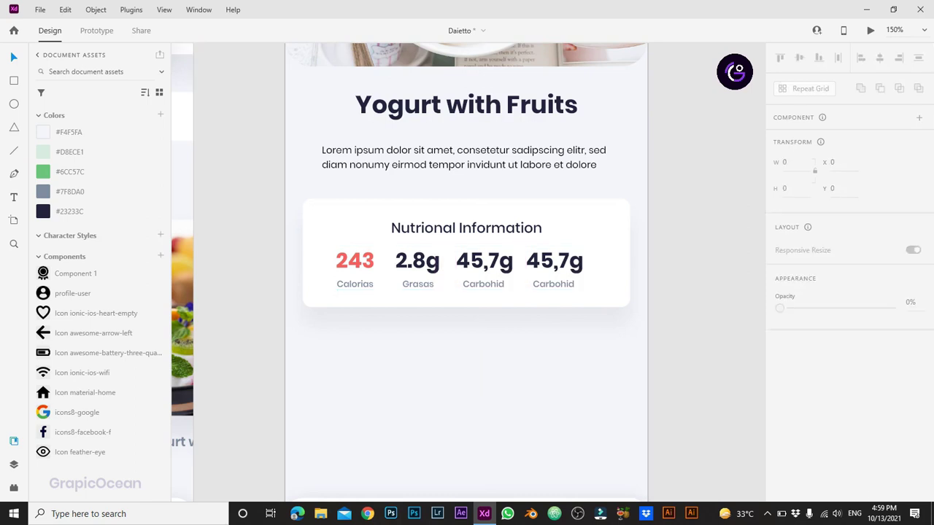
{"action": "double_click", "coordinate": [554, 261]}
{"action": "type", "text": "9.8g"}
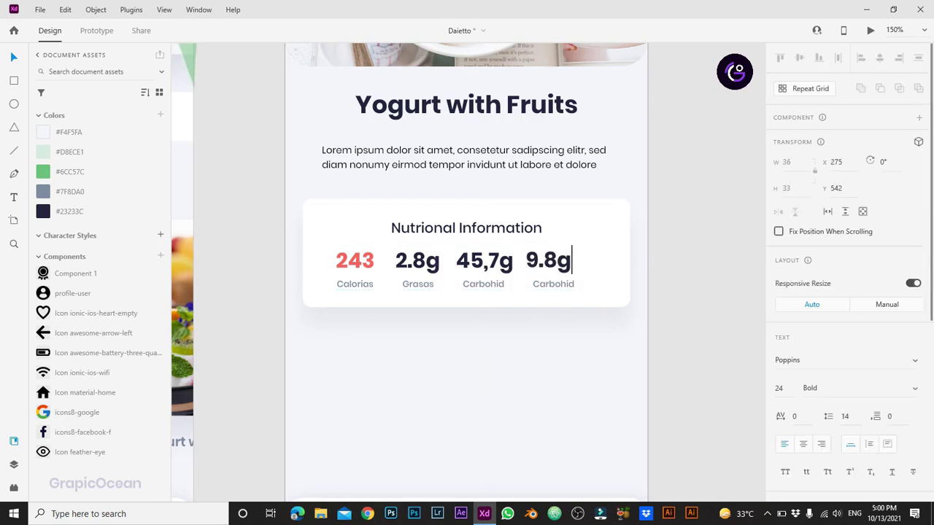
{"action": "key", "text": "Escape"}
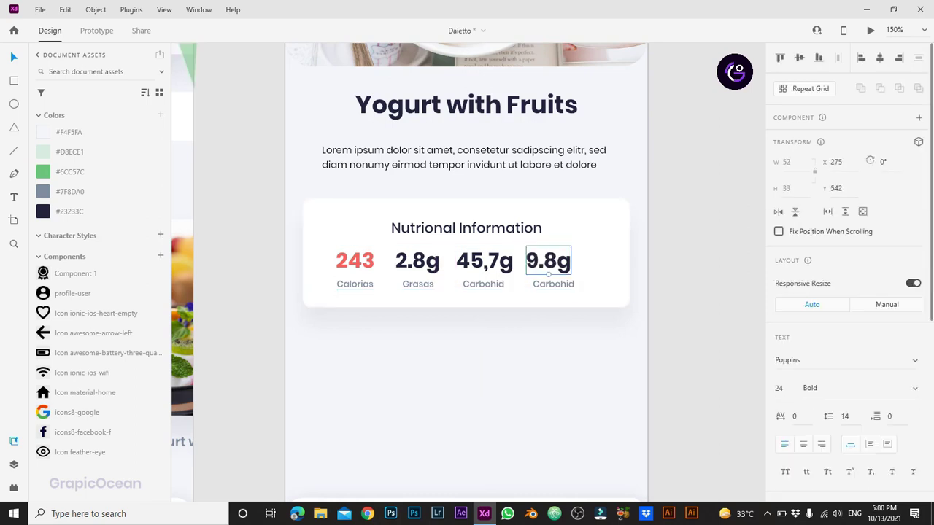
{"action": "left_click_drag", "start_coordinate": [548, 260], "coordinate": [553, 260]}
{"action": "double_click", "coordinate": [552, 284]}
{"action": "type", "text": "Protenies"}
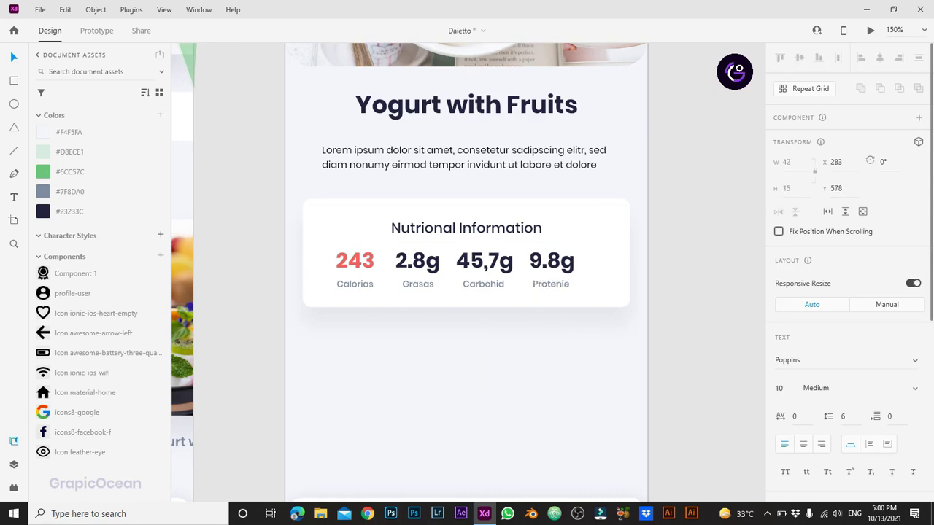
Make the four nutrition values 243, 2.8g, 45,7g and 9.8g SemiBold
{"action": "key", "text": "Escape"}
{"action": "left_click", "coordinate": [355, 260]}
{"action": "left_click", "coordinate": [417, 260], "text": "shift"}
{"action": "left_click", "coordinate": [484, 261], "text": "shift"}
{"action": "left_click", "coordinate": [551, 260], "text": "shift"}
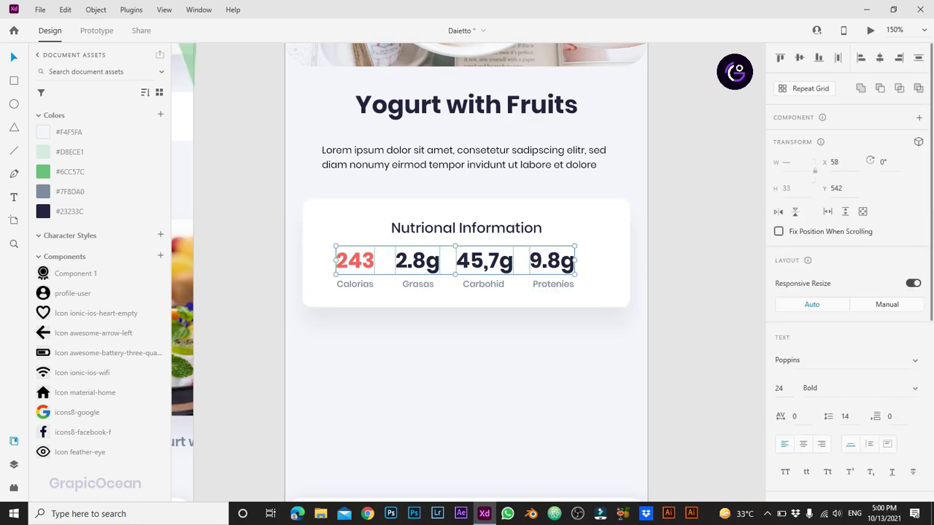
{"action": "key", "text": "Return"}
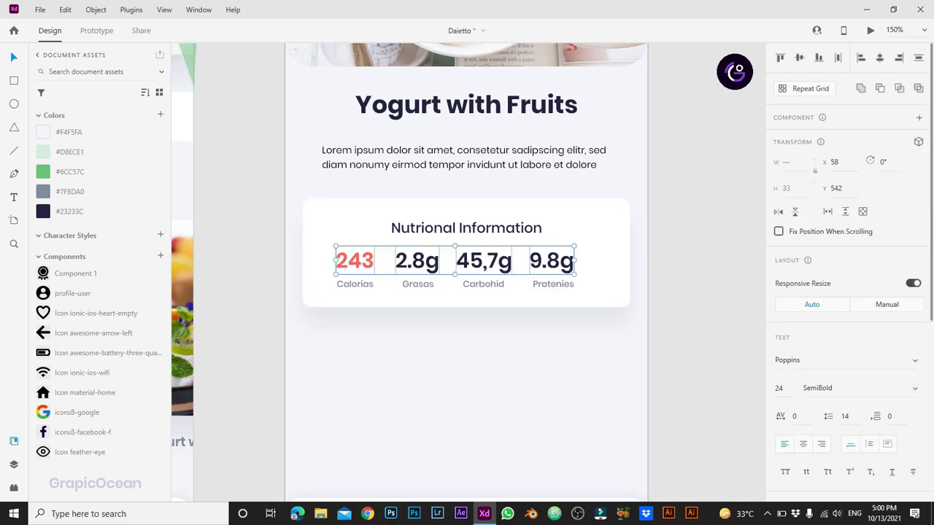
{"action": "left_click_drag", "start_coordinate": [543, 262], "coordinate": [544, 268]}
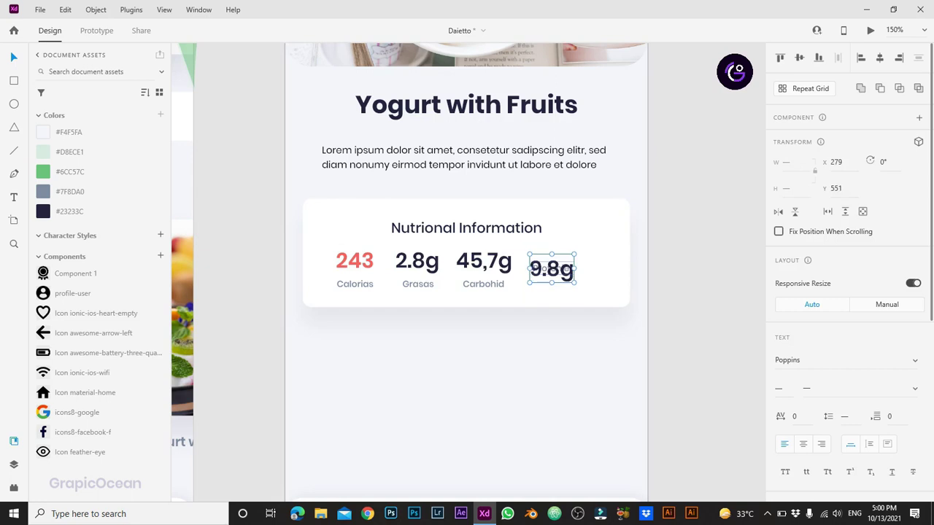
{"action": "key", "text": "ctrl+z"}
Select all four nutrition stat groups and centre them within the card
{"action": "left_click", "coordinate": [483, 260]}
{"action": "left_click", "coordinate": [417, 284]}
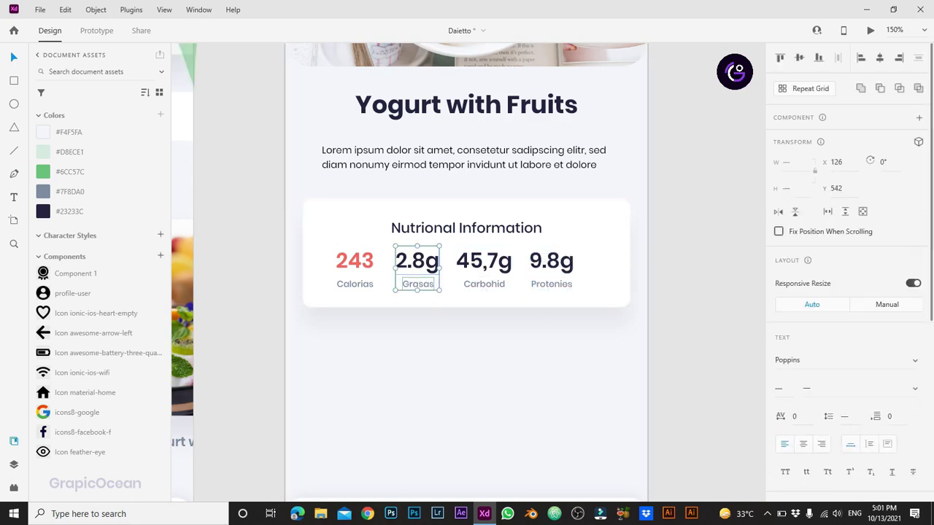
{"action": "left_click", "coordinate": [355, 284]}
{"action": "left_click", "coordinate": [418, 284]}
{"action": "left_click", "coordinate": [484, 283], "text": "shift"}
{"action": "left_click", "coordinate": [551, 284]}
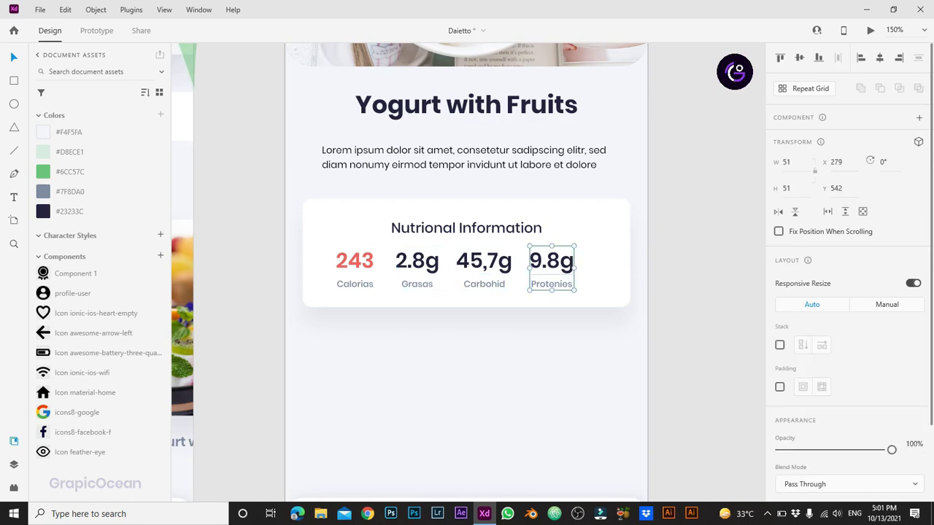
{"action": "left_click", "coordinate": [417, 283], "text": "shift"}
{"action": "left_click", "coordinate": [484, 284], "text": "shift"}
{"action": "left_click", "coordinate": [354, 284], "text": "shift"}
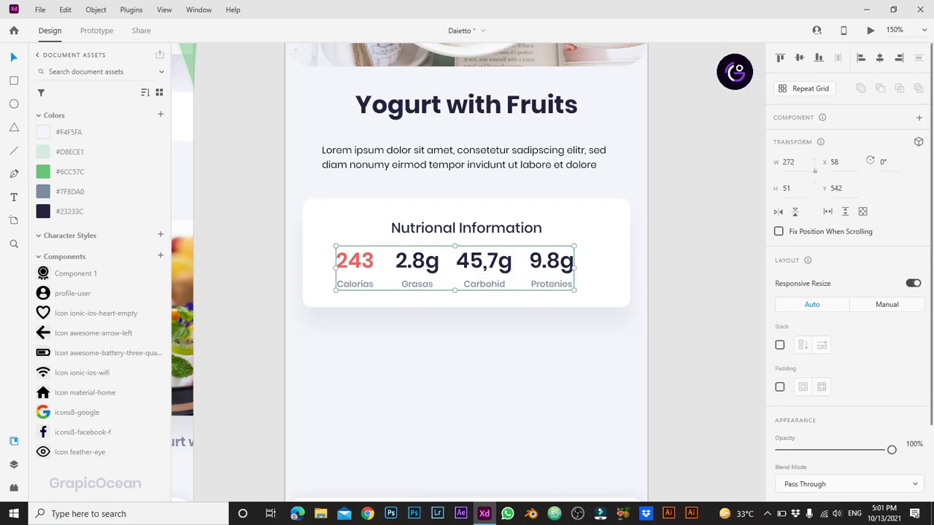
{"action": "key", "text": "shift+c"}
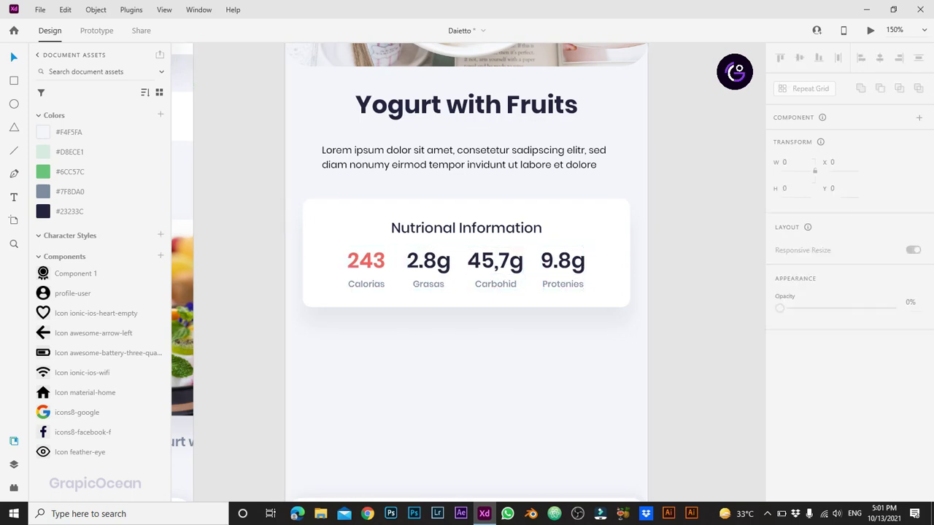
Centre the Nutrional Information heading in the card and keep its weight Medium
{"action": "left_click_drag", "start_coordinate": [438, 227], "coordinate": [437, 226]}
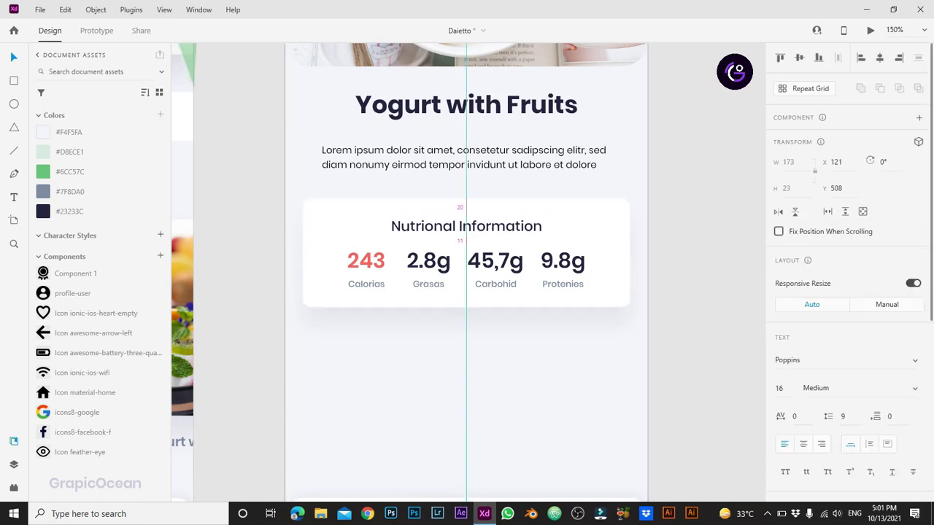
{"action": "scroll", "coordinate": [446, 272], "scroll_direction": "down", "scroll_amount": 4}
{"action": "scroll", "coordinate": [446, 272], "scroll_direction": "up", "scroll_amount": 1}
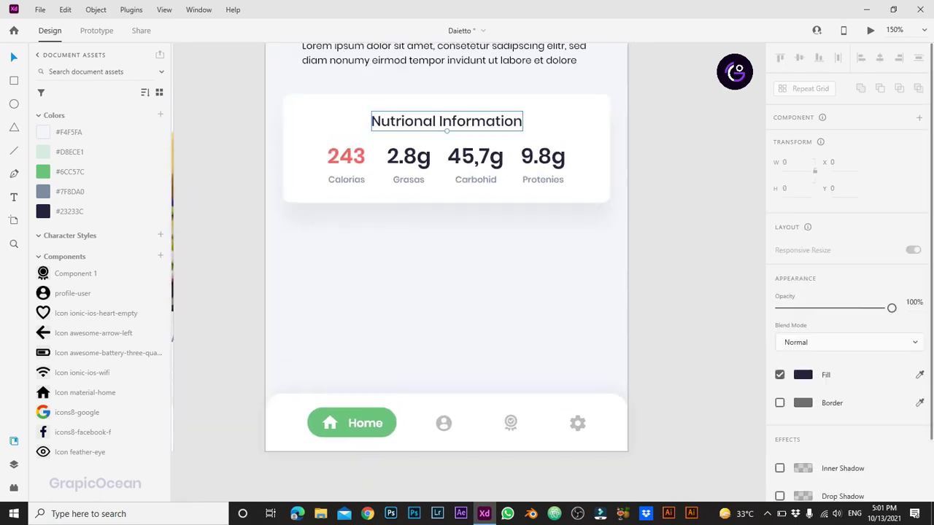
{"action": "type", "text": "Semi"}
{"action": "key", "text": "Return"}
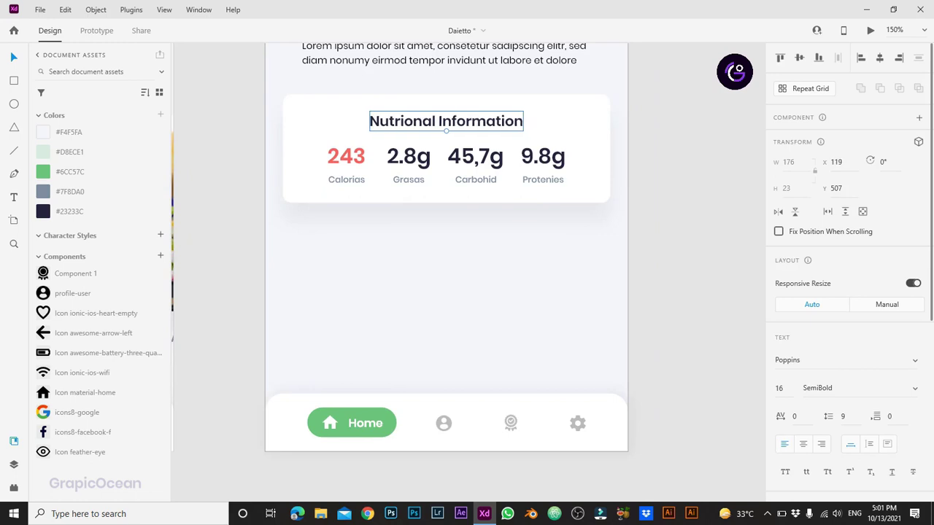
{"action": "key", "text": "Escape"}
{"action": "scroll", "coordinate": [441, 272], "scroll_direction": "up", "scroll_amount": 3}
{"action": "left_click", "coordinate": [441, 228]}
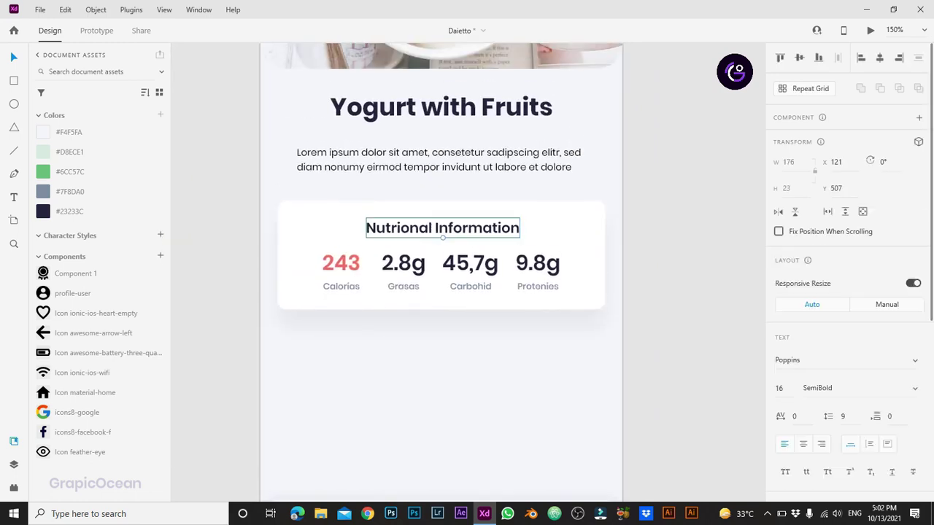
{"action": "left_click", "coordinate": [816, 388]}
{"action": "key", "text": "Up"}
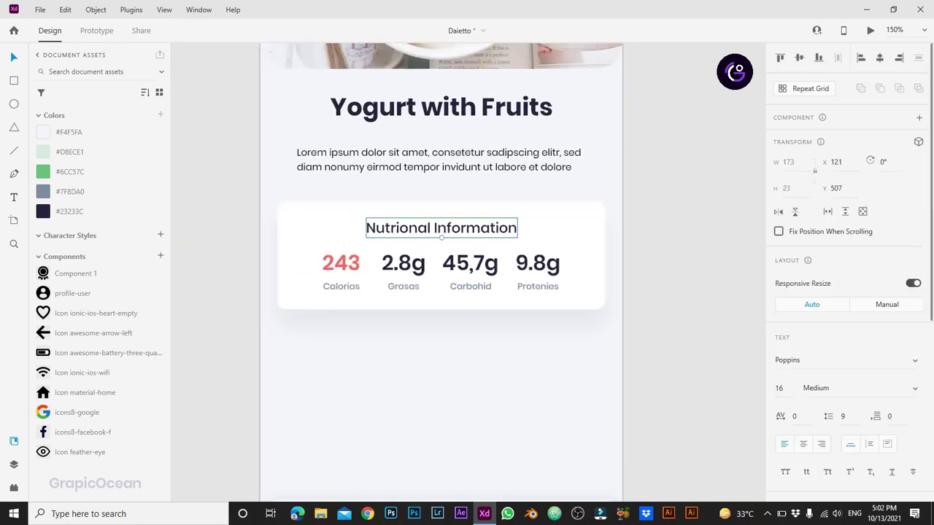
{"action": "key", "text": "Escape"}
{"action": "key", "text": "Escape"}
Duplicate the nutrition card directly below the original
{"action": "left_click_drag", "start_coordinate": [441, 256], "coordinate": [441, 383]}
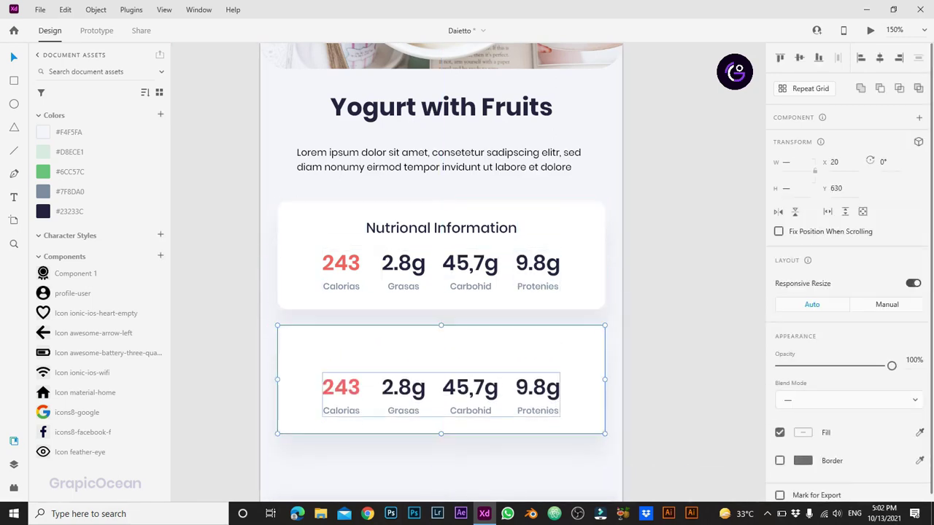
{"action": "scroll", "coordinate": [441, 270], "scroll_direction": "down", "scroll_amount": 1}
{"action": "scroll", "coordinate": [441, 270], "scroll_direction": "down", "scroll_amount": 2}
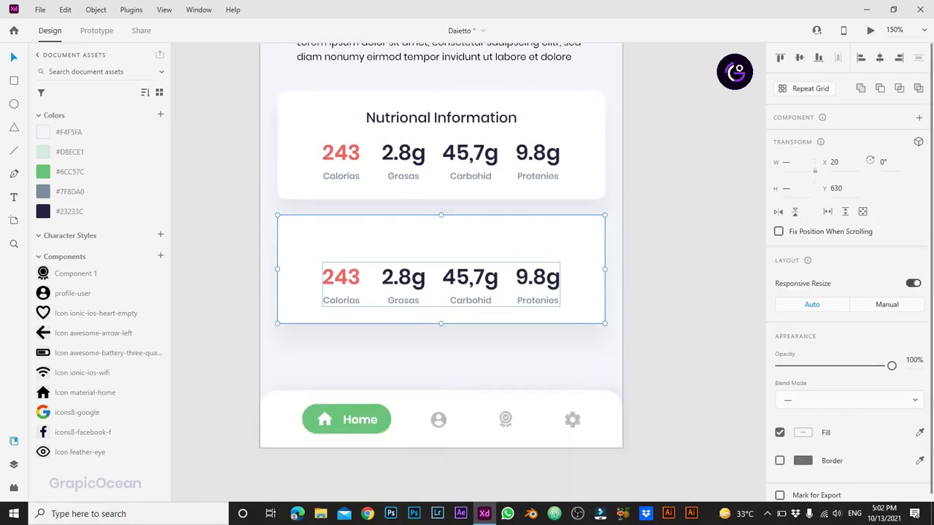
{"action": "key", "text": "Escape"}
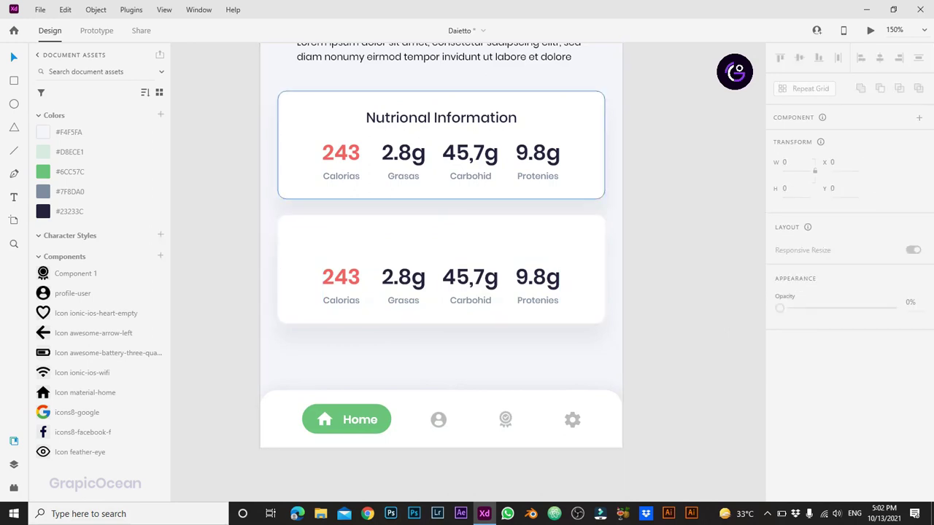
{"action": "left_click_drag", "start_coordinate": [637, 96], "coordinate": [594, 117]}
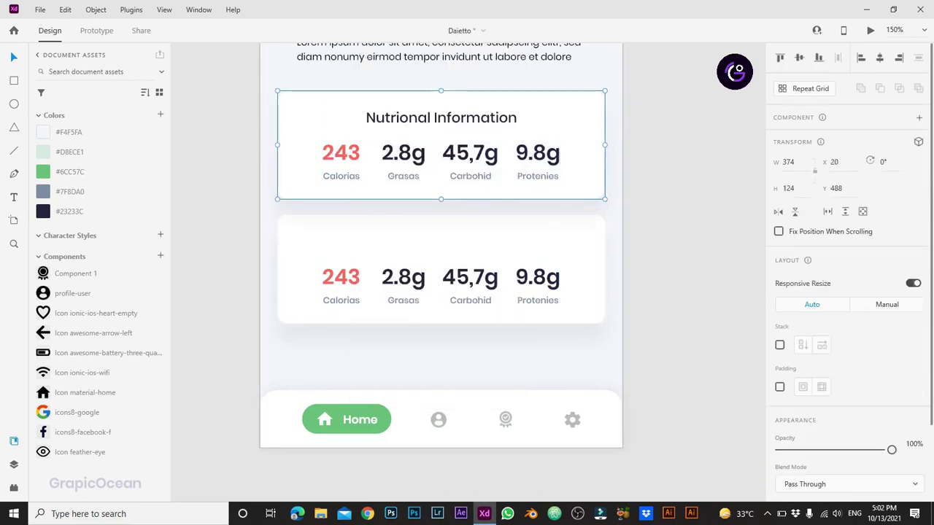
{"action": "key", "text": "Escape"}
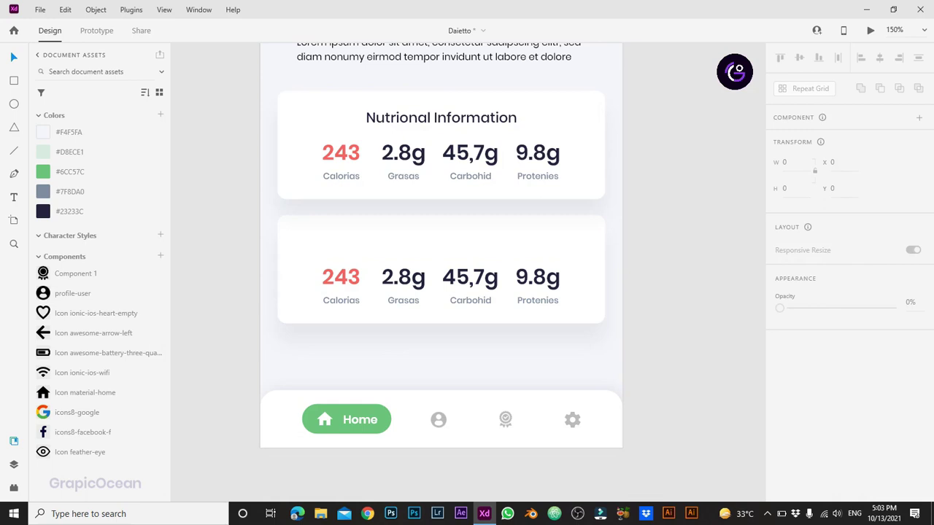
Delete the 2.8g, 45,7g and 9.8g values from the copied card
{"action": "double_click", "coordinate": [441, 284]}
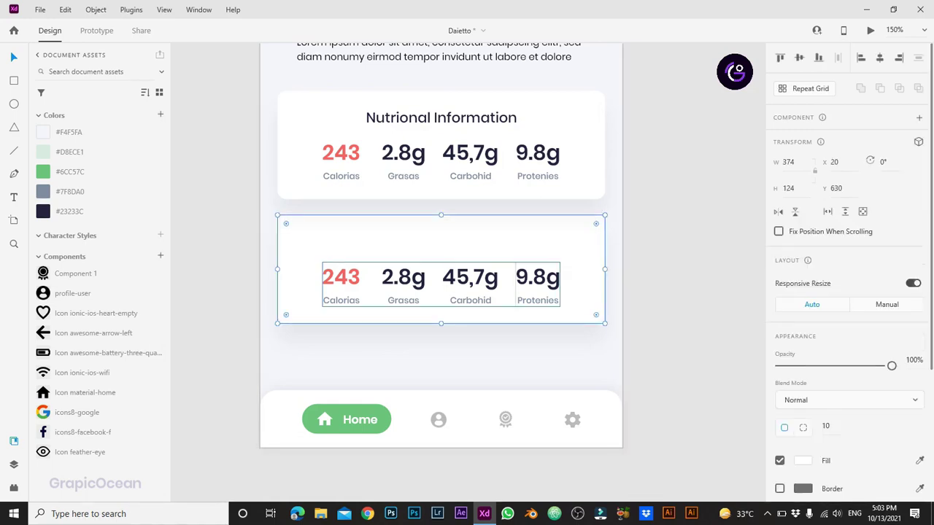
{"action": "double_click", "coordinate": [537, 281]}
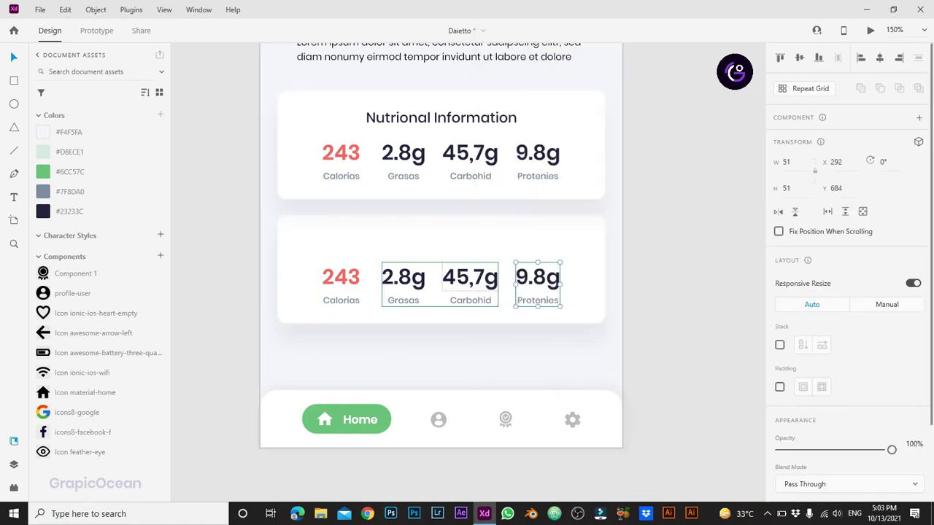
{"action": "left_click", "coordinate": [403, 281]}
{"action": "left_click", "coordinate": [470, 281], "text": "shift"}
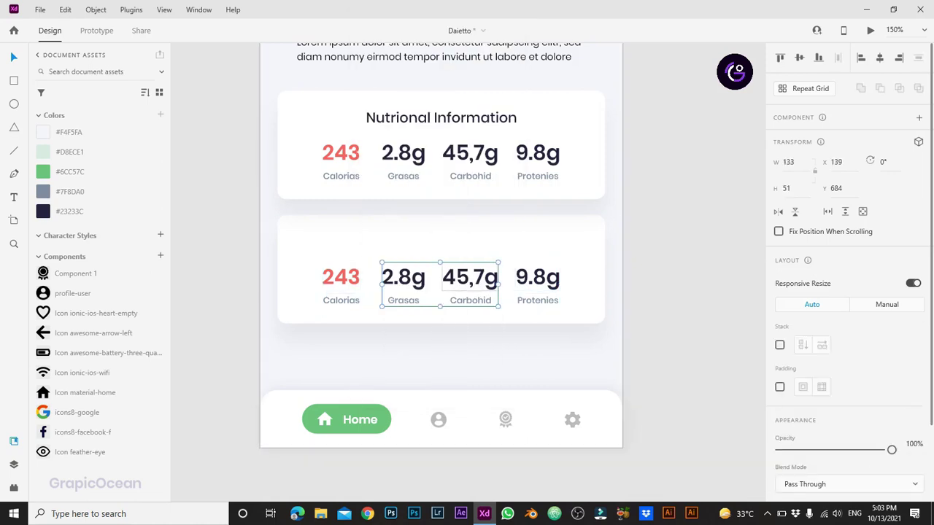
{"action": "left_click", "coordinate": [402, 281]}
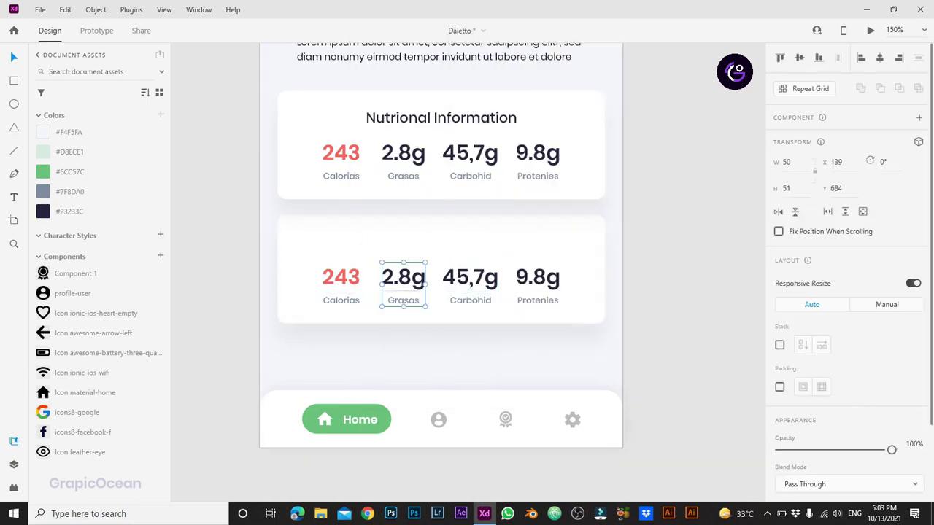
{"action": "left_click", "coordinate": [470, 277], "text": "shift"}
{"action": "left_click", "coordinate": [537, 278], "text": "shift"}
{"action": "key", "text": "Delete"}
Move the copy's 243 value up to the heading spot and retype it as 'Ingredients'
{"action": "left_click", "coordinate": [340, 277]}
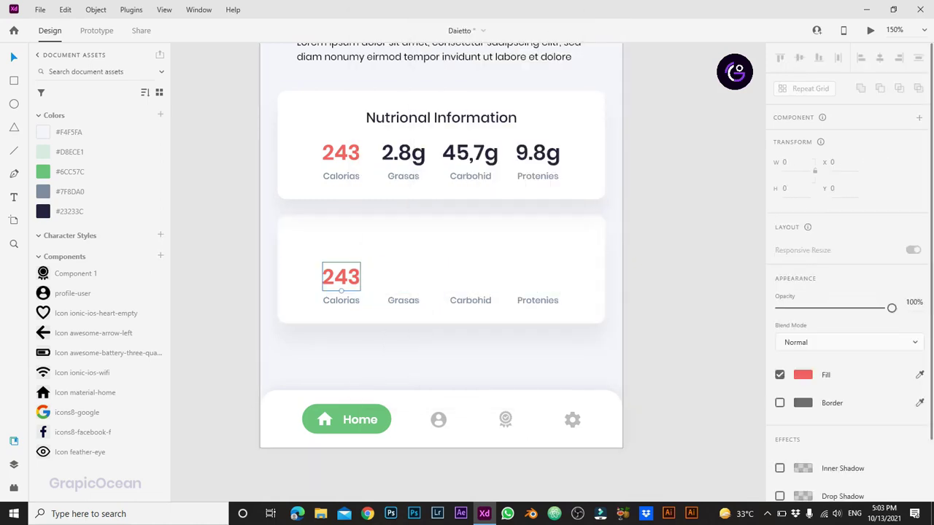
{"action": "left_click_drag", "start_coordinate": [340, 277], "coordinate": [435, 241]}
{"action": "key", "text": "Return"}
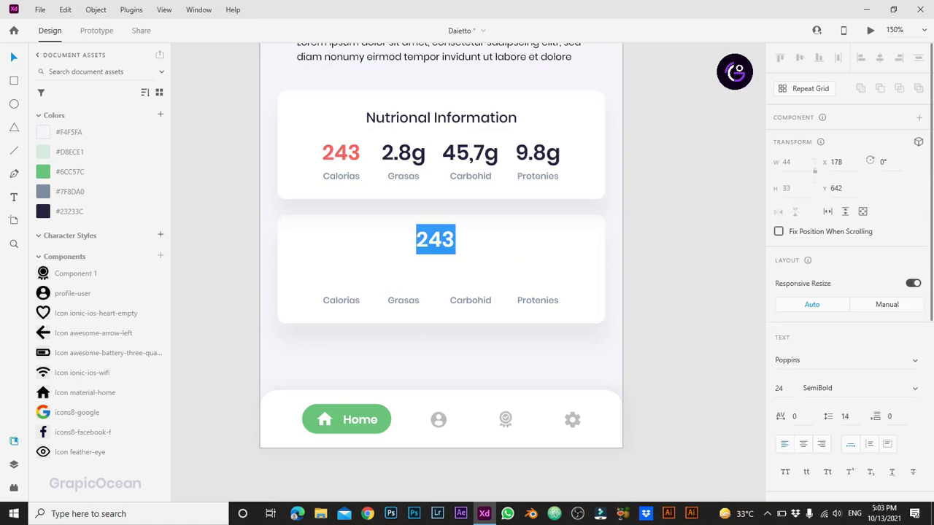
{"action": "key", "text": "Right"}
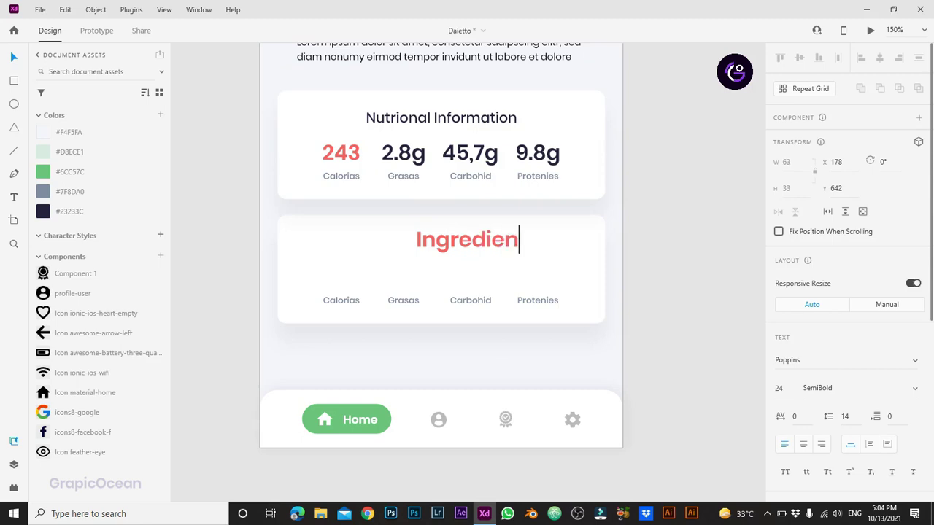
{"action": "key", "text": "Escape"}
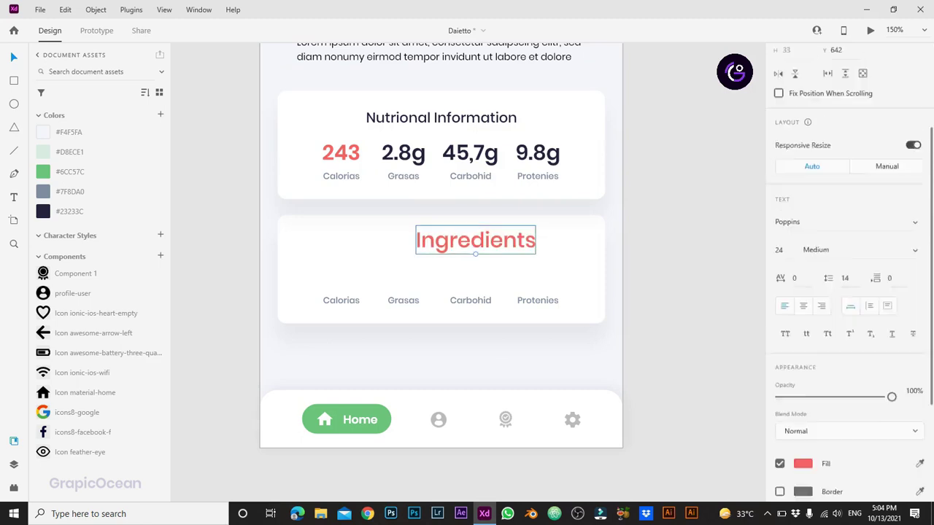
Set the Ingredients heading to font size 16, matching the Nutrional Information title
{"action": "left_click", "coordinate": [569, 102]}
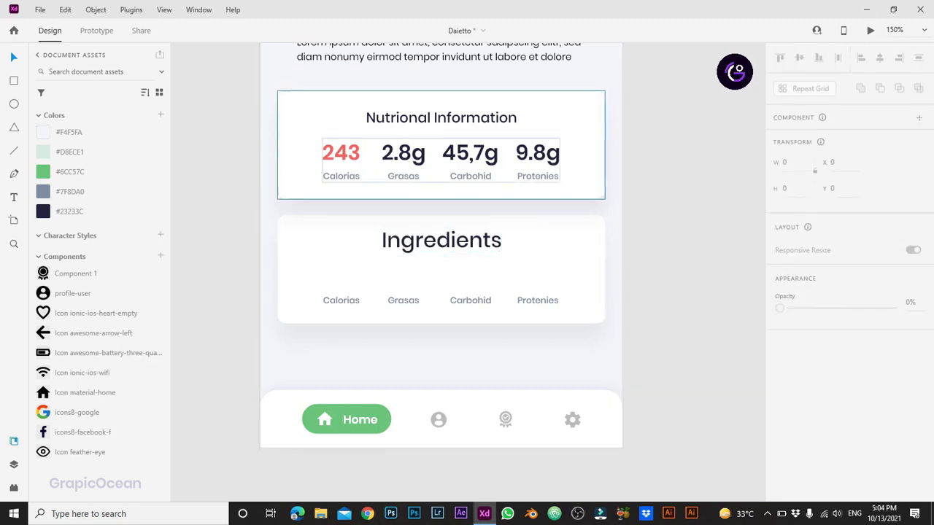
{"action": "right_click", "coordinate": [551, 145]}
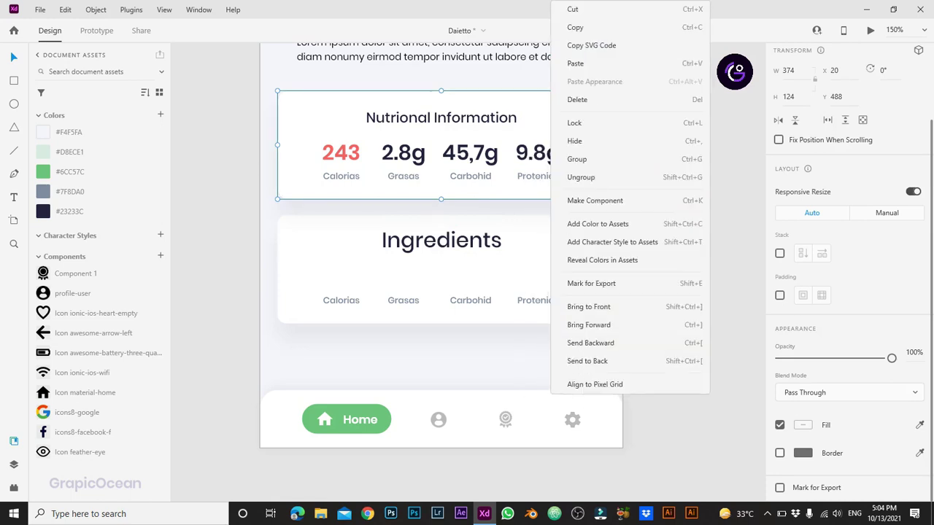
{"action": "key", "text": "Escape"}
{"action": "key", "text": "Escape"}
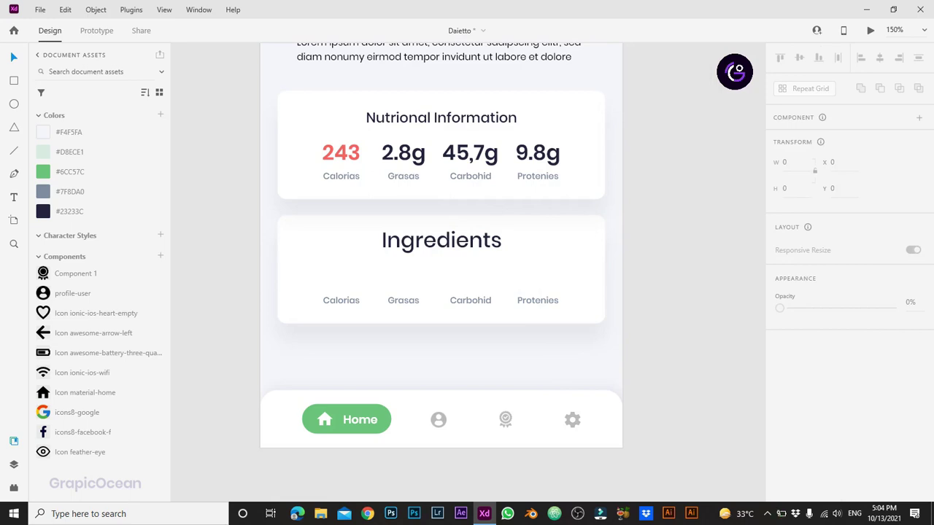
{"action": "double_click", "coordinate": [440, 118]}
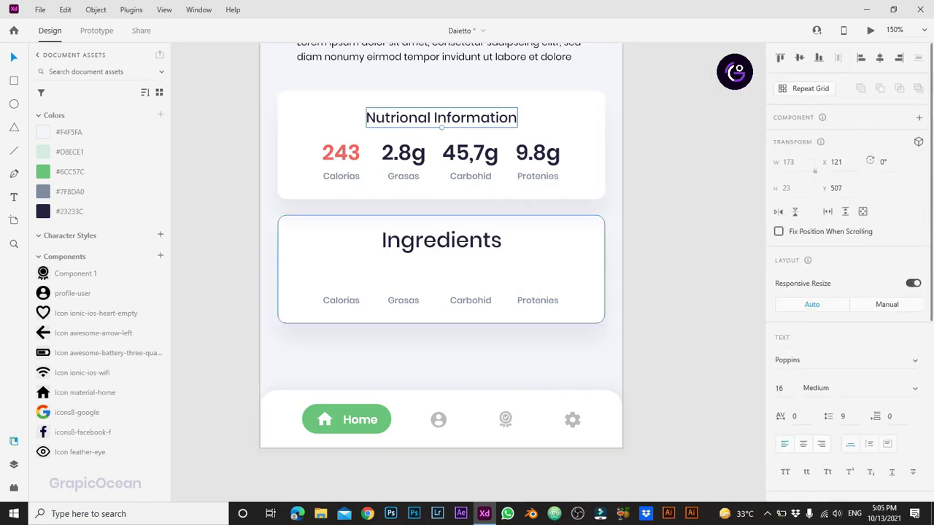
{"action": "double_click", "coordinate": [440, 240]}
{"action": "type", "text": "16"}
{"action": "key", "text": "Return"}
{"action": "key", "text": "Escape"}
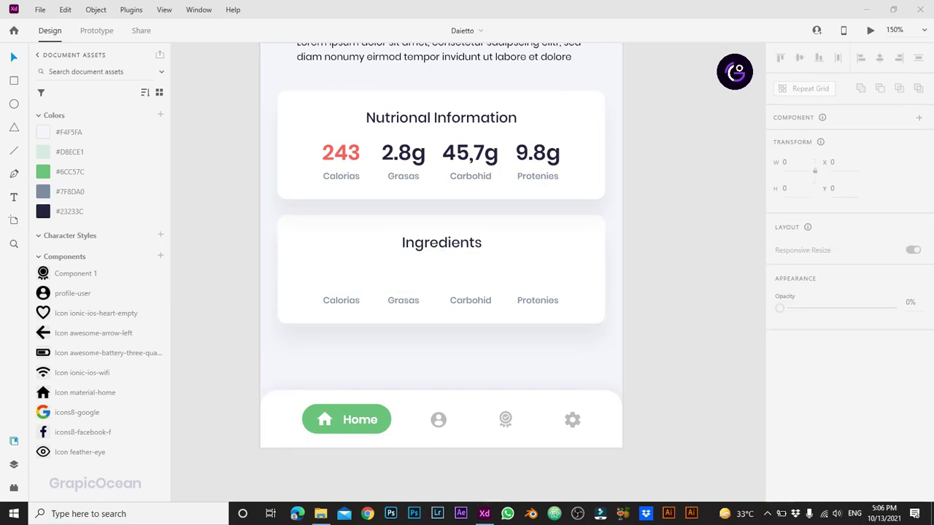
{"action": "key", "text": "alt+Tab"}
Drag the yogurt, kiwi, blueberry and cherry photos from Raw Material onto the XD canvas
{"action": "left_click_drag", "start_coordinate": [438, 119], "coordinate": [397, 295]}
{"action": "left_click", "coordinate": [521, 380]}
{"action": "left_click", "coordinate": [661, 379], "text": "ctrl"}
{"action": "left_click", "coordinate": [521, 475], "text": "ctrl"}
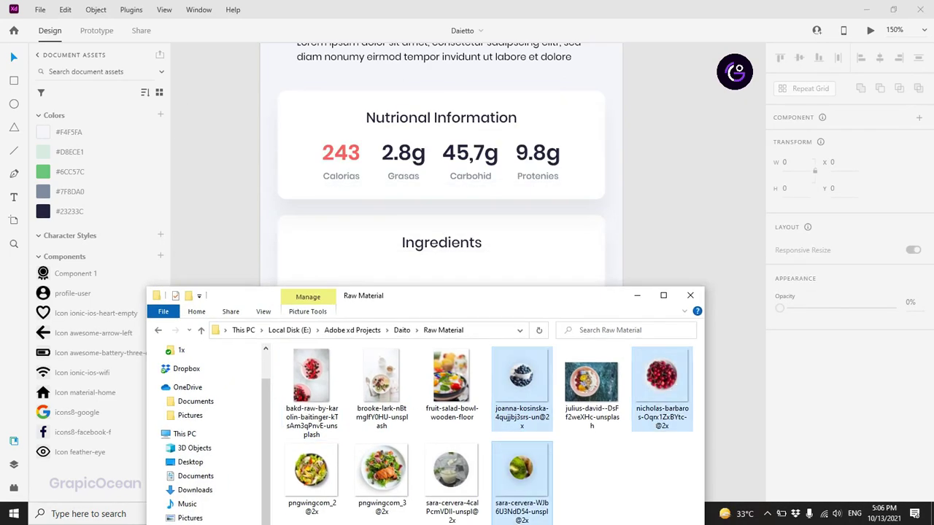
{"action": "left_click", "coordinate": [452, 470], "text": "ctrl"}
{"action": "left_click_drag", "start_coordinate": [451, 470], "coordinate": [729, 328]}
Align the four fruit photos on a common middle and shrink them to small circles
{"action": "key", "text": "ctrl+minus"}
{"action": "key", "text": "ctrl+minus"}
{"action": "key", "text": "ctrl+minus"}
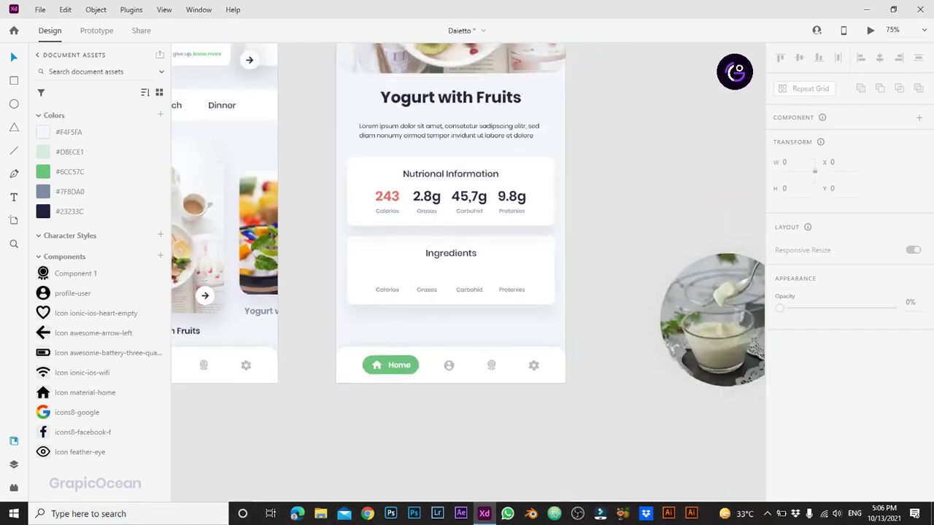
{"action": "left_click_drag", "start_coordinate": [398, 241], "coordinate": [770, 313]}
{"action": "left_click_drag", "start_coordinate": [493, 306], "coordinate": [480, 263]}
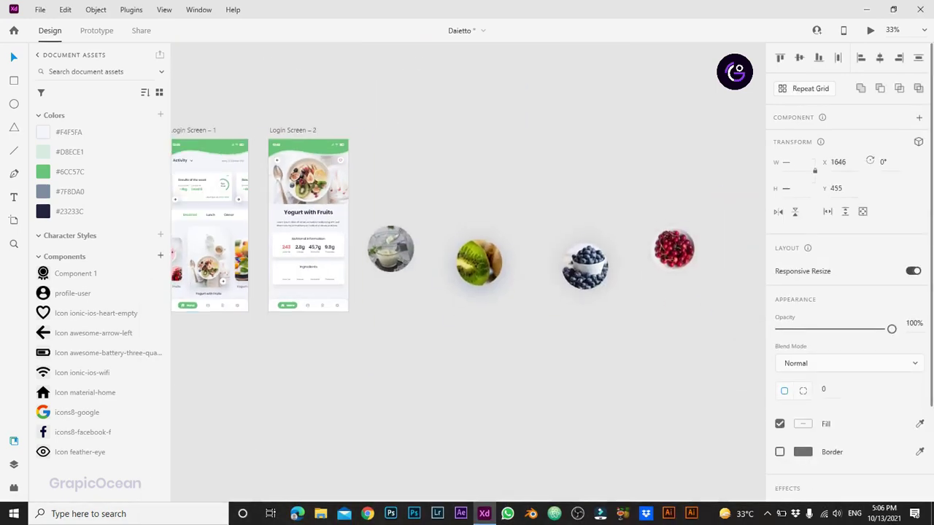
{"action": "key", "text": "shift+m"}
{"action": "mouse_move", "coordinate": [708, 208]}
{"action": "left_mouse_down"}
{"action": "mouse_move", "coordinate": [453, 290]}
{"action": "mouse_move", "coordinate": [412, 323]}
{"action": "left_mouse_up"}
{"action": "scroll", "coordinate": [467, 219], "scroll_direction": "left", "scroll_amount": 3}
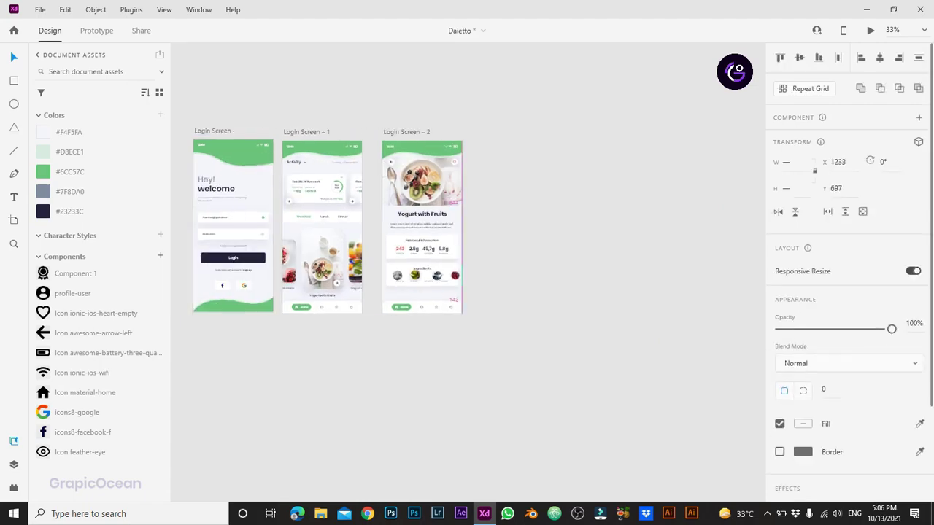
{"action": "key", "text": "ctrl+1"}
Shrink the row of fruit photos and shift it right over the ingredient labels
{"action": "key", "text": "ctrl+equal"}
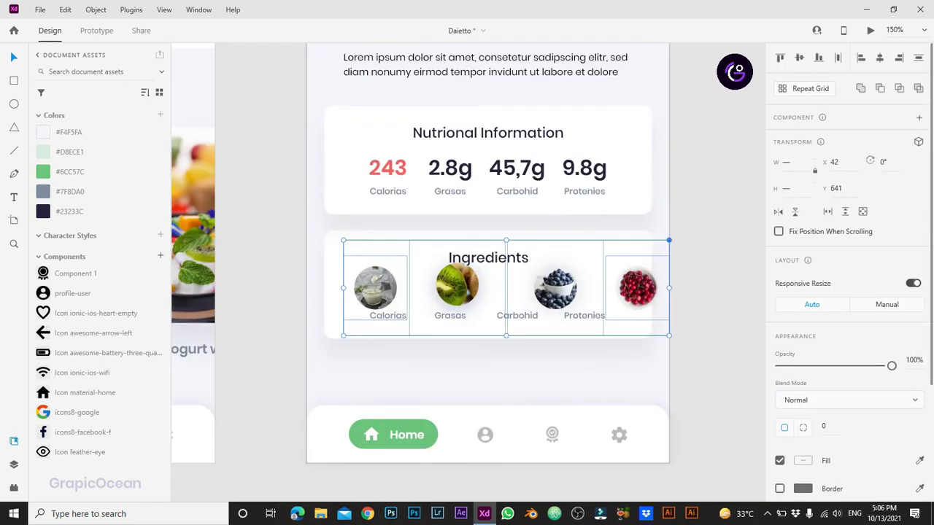
{"action": "left_click_drag", "start_coordinate": [669, 240], "coordinate": [592, 264]}
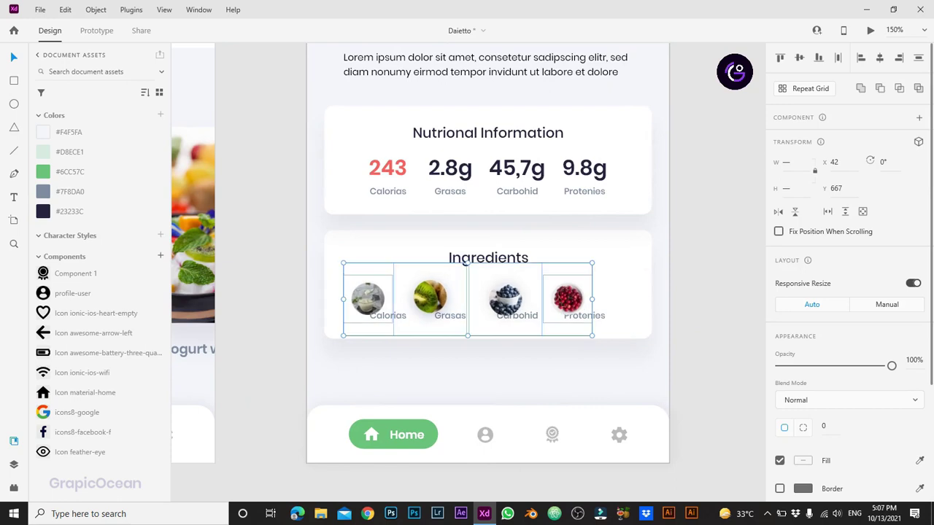
{"action": "mouse_move", "coordinate": [465, 263]}
{"action": "left_mouse_down"}
{"action": "mouse_move", "coordinate": [487, 262]}
{"action": "mouse_move", "coordinate": [487, 254]}
{"action": "left_mouse_up"}
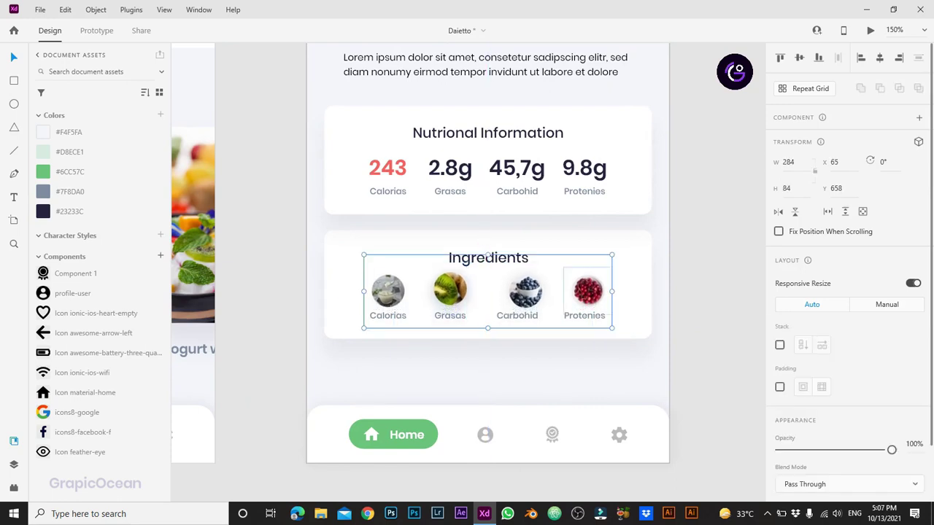
{"action": "right_click", "coordinate": [573, 292]}
{"action": "double_click", "coordinate": [450, 291]}
{"action": "right_click", "coordinate": [453, 291]}
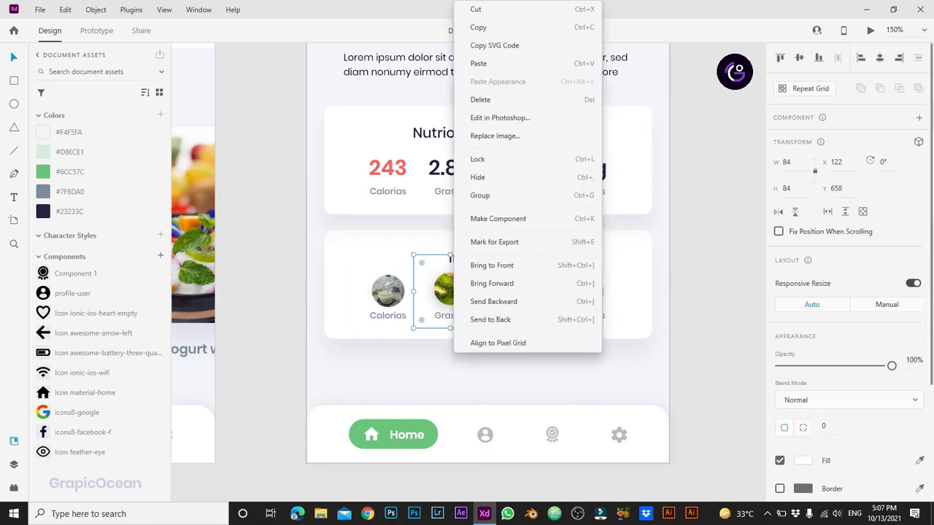
{"action": "left_click", "coordinate": [525, 291]}
Resize the yogurt photo to a height of 54 to match the others
{"action": "left_click", "coordinate": [526, 292]}
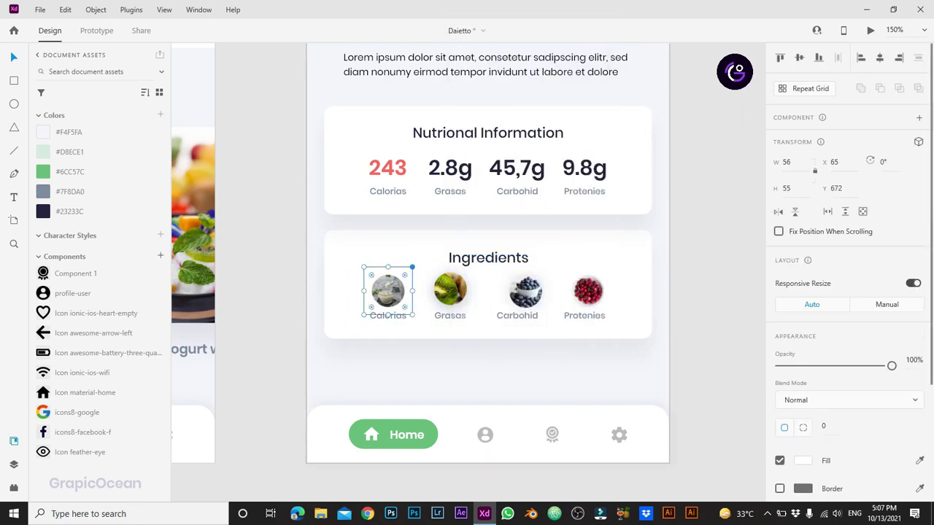
{"action": "left_click_drag", "start_coordinate": [412, 268], "coordinate": [406, 274]}
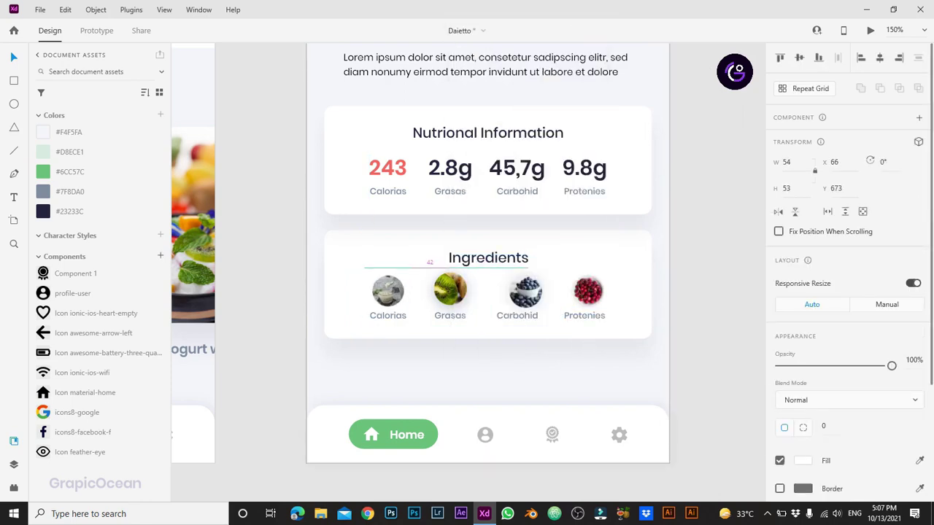
{"action": "type", "text": "54"}
{"action": "key", "text": "Return"}
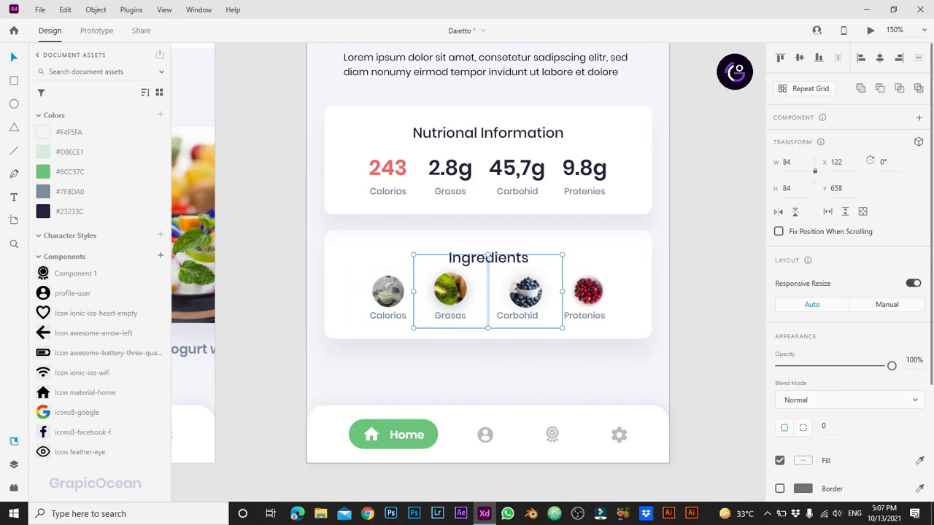
{"action": "key", "text": "Escape"}
Check the kiwi and blueberry photos' positions in the Ingredients row
{"action": "scroll", "coordinate": [487, 270], "scroll_direction": "up", "scroll_amount": 3}
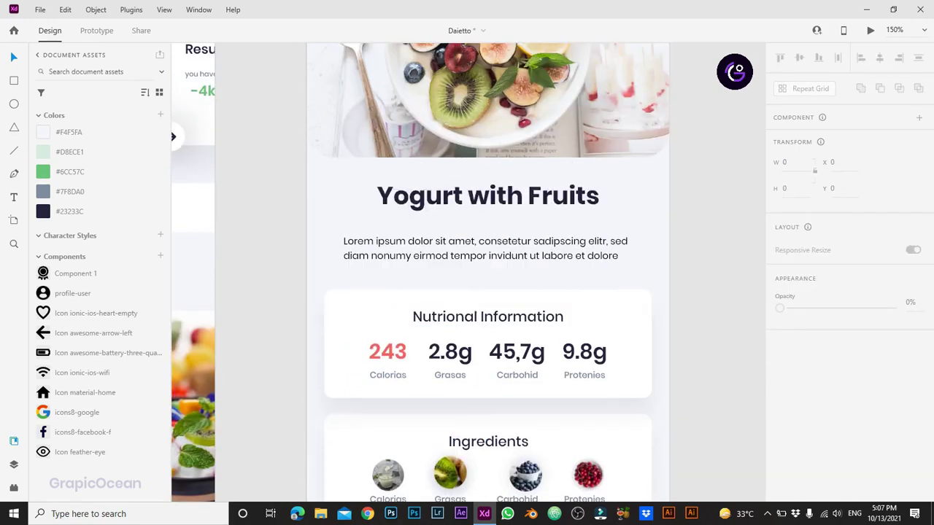
{"action": "key", "text": "ctrl+minus"}
{"action": "left_click", "coordinate": [459, 392]}
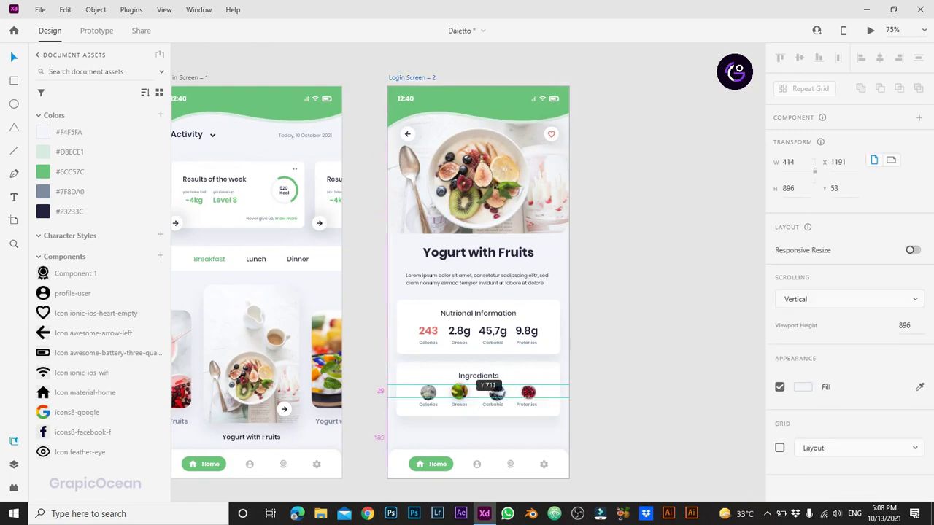
{"action": "scroll", "coordinate": [487, 388], "scroll_direction": "up", "scroll_amount": 5}
{"action": "scroll", "coordinate": [467, 291], "scroll_direction": "down", "scroll_amount": 2}
{"action": "left_click", "coordinate": [295, 295]}
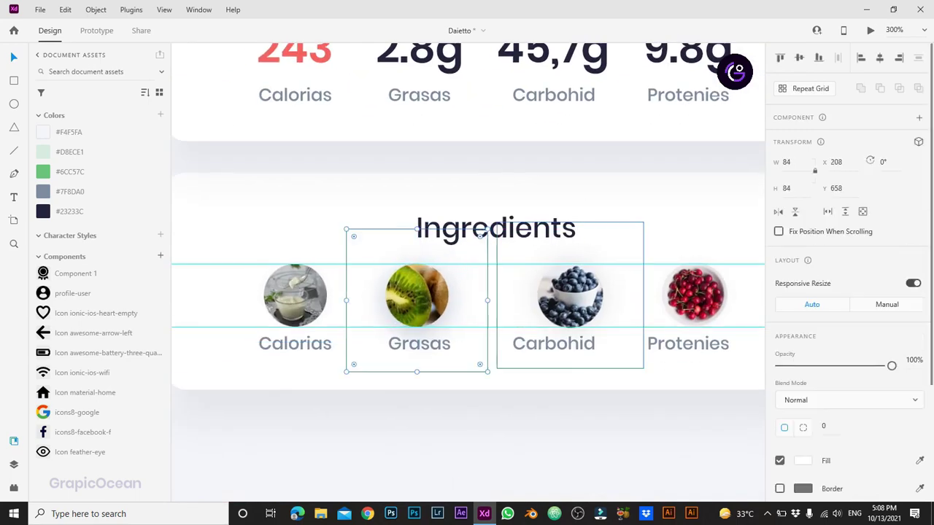
{"action": "left_click", "coordinate": [570, 296]}
Rename the Calorias label under the first photo to Yogurt
{"action": "scroll", "coordinate": [466, 291], "scroll_direction": "left", "scroll_amount": 2}
{"action": "double_click", "coordinate": [360, 330]}
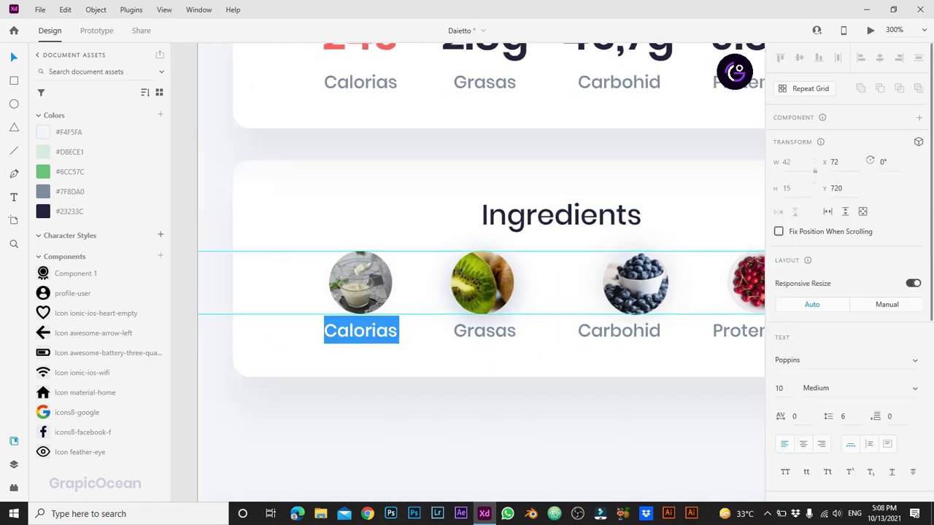
{"action": "key", "text": "Right"}
{"action": "key", "text": "BackSpace"}
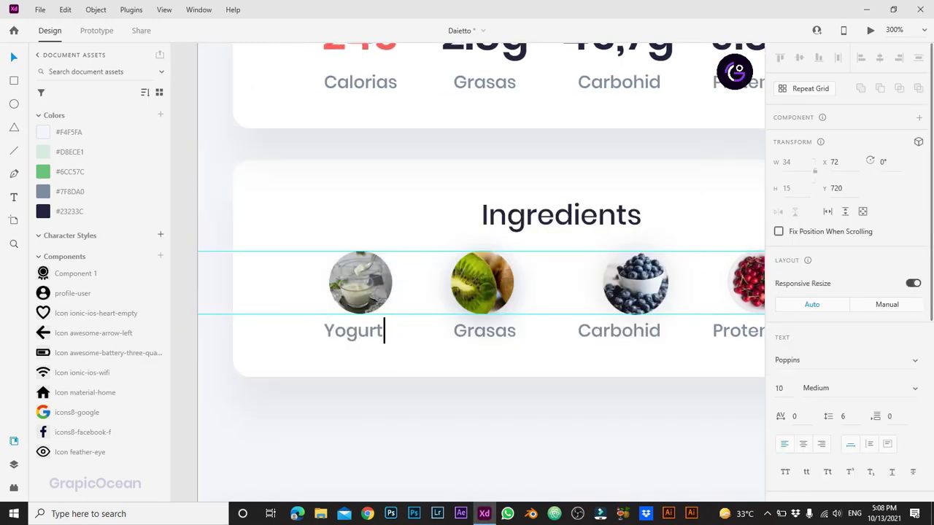
{"action": "left_click", "coordinate": [482, 292]}
{"action": "right_click", "coordinate": [481, 292]}
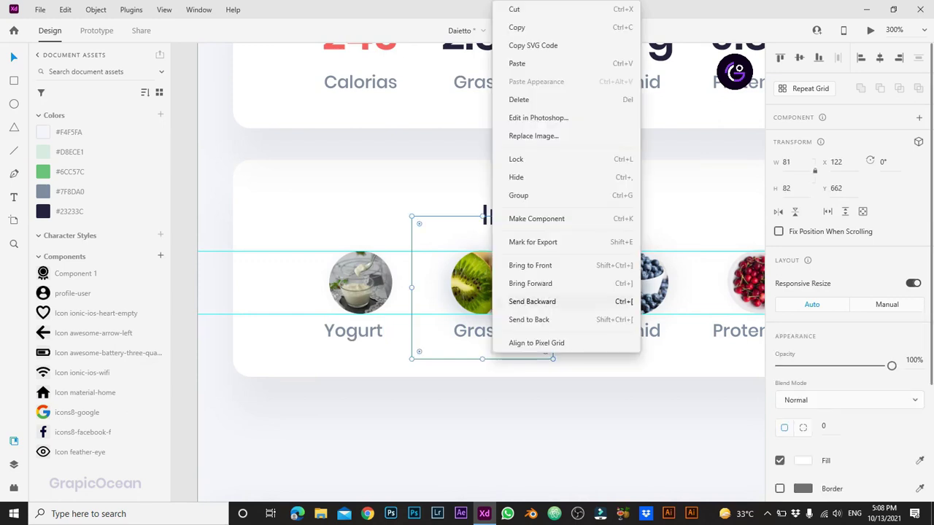
{"action": "key", "text": "Escape"}
Bring the Grasas label to the front and rename it Kiwi
{"action": "key", "text": "ctrl+y"}
{"action": "left_click", "coordinate": [73, 305]}
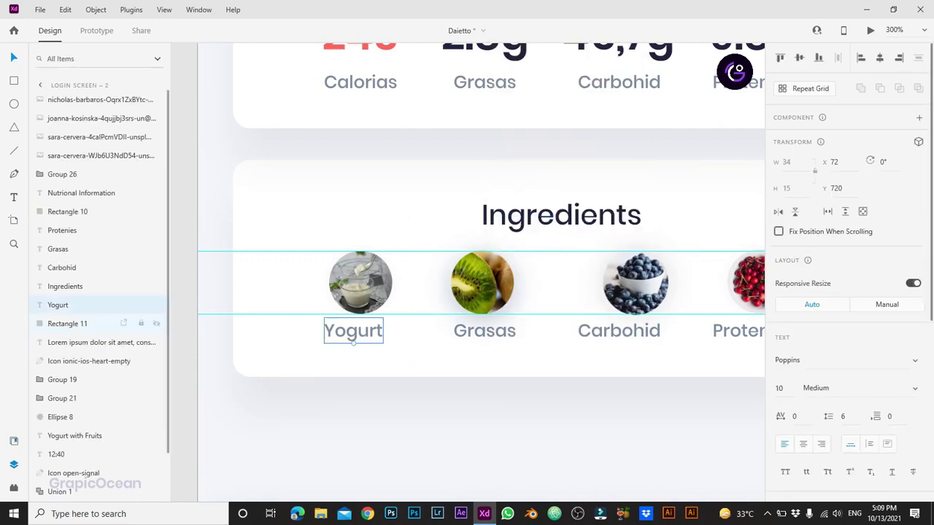
{"action": "left_click", "coordinate": [59, 249]}
{"action": "double_click", "coordinate": [59, 248]}
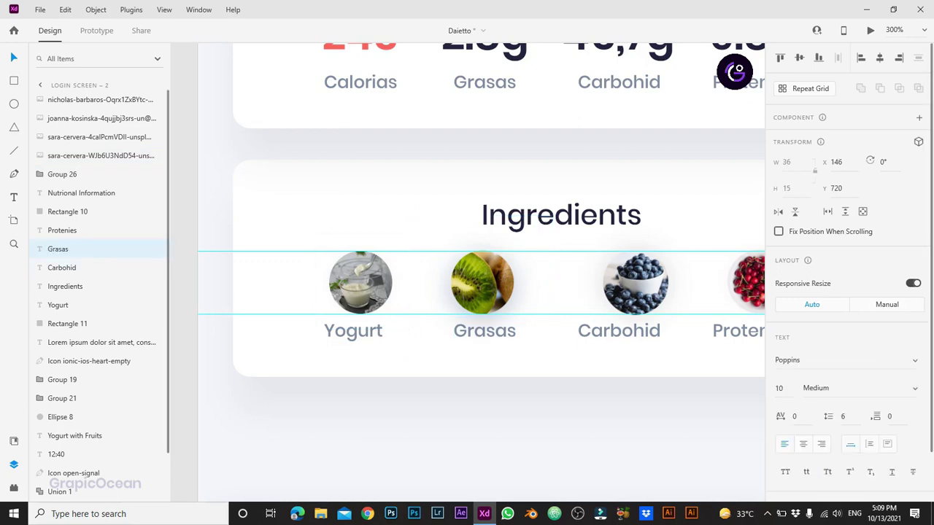
{"action": "left_click", "coordinate": [57, 305]}
{"action": "left_click", "coordinate": [485, 330]}
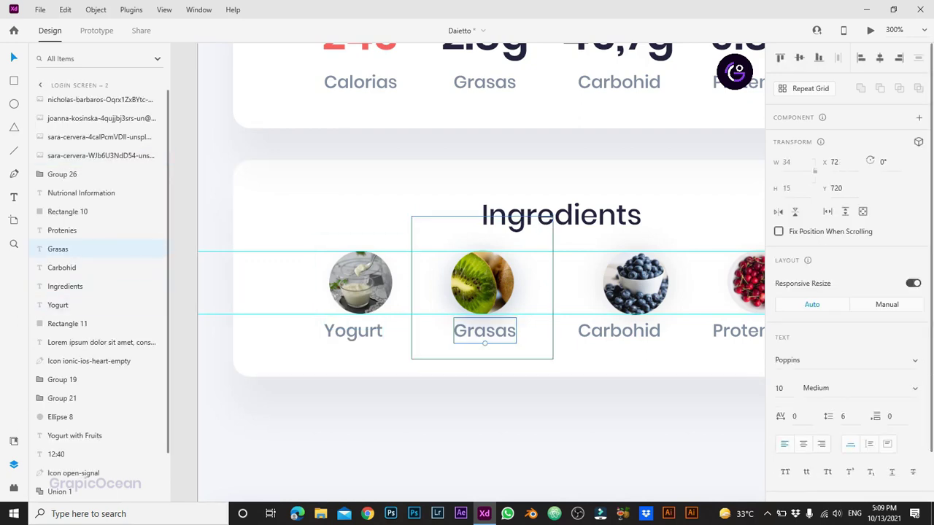
{"action": "right_click", "coordinate": [484, 335]}
{"action": "left_click", "coordinate": [510, 255]}
{"action": "key", "text": "Return"}
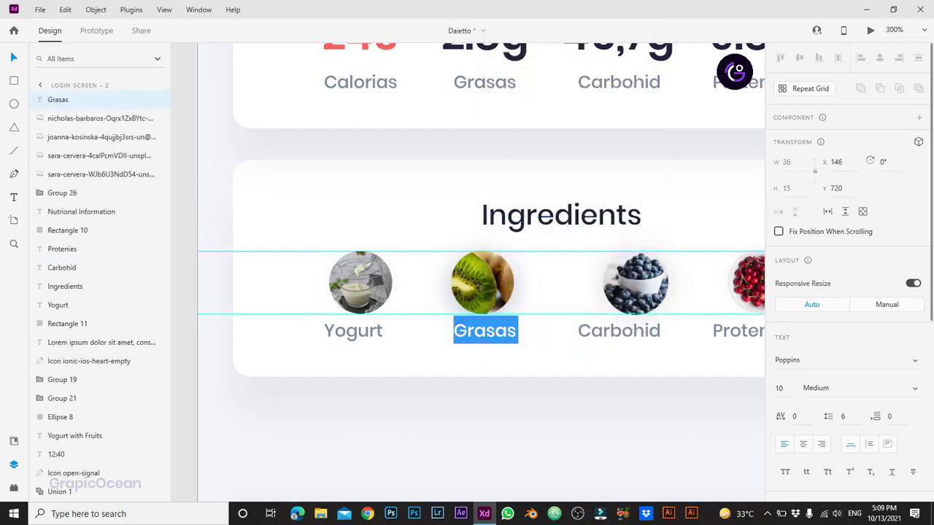
{"action": "key", "text": "Right"}
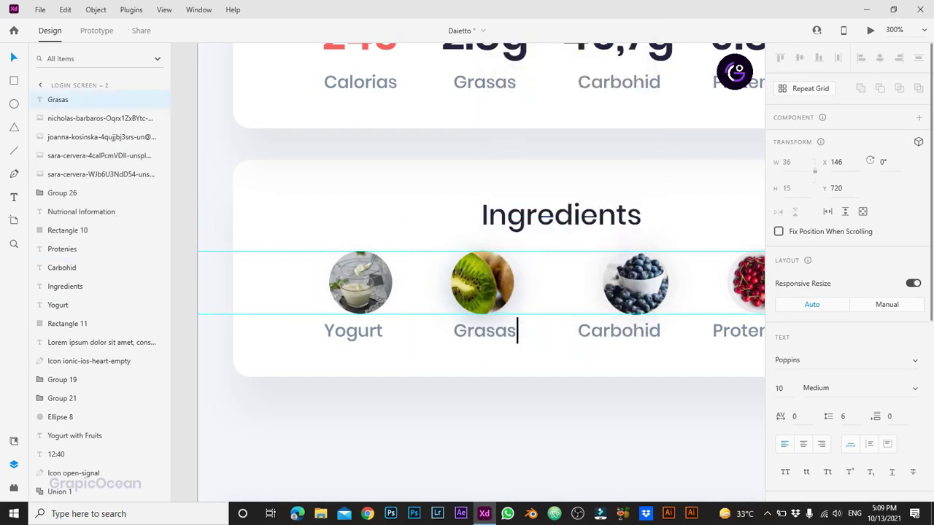
{"action": "type", "text": "Kiwi"}
{"action": "key", "text": "Escape"}
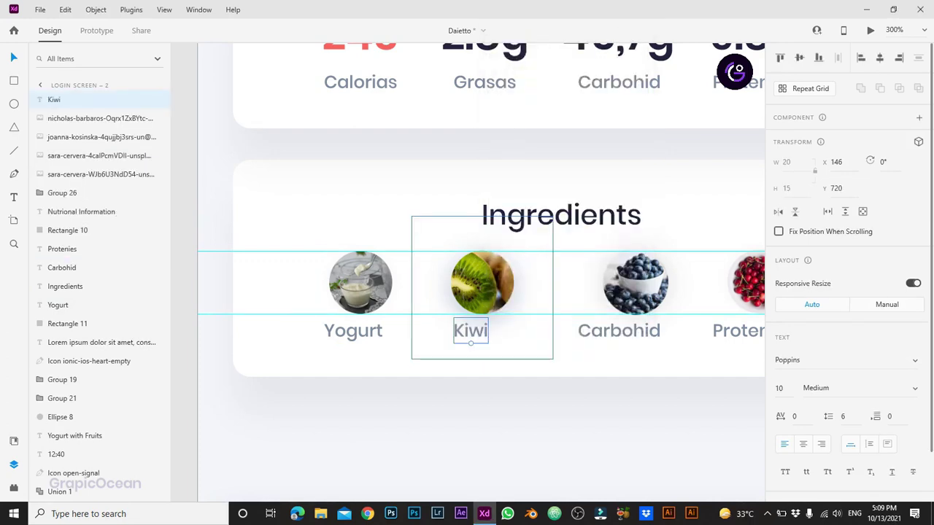
{"action": "key", "text": "Escape"}
Rename the Carbohid and Protenies labels to Blueberry and Cherry
{"action": "left_click", "coordinate": [365, 339]}
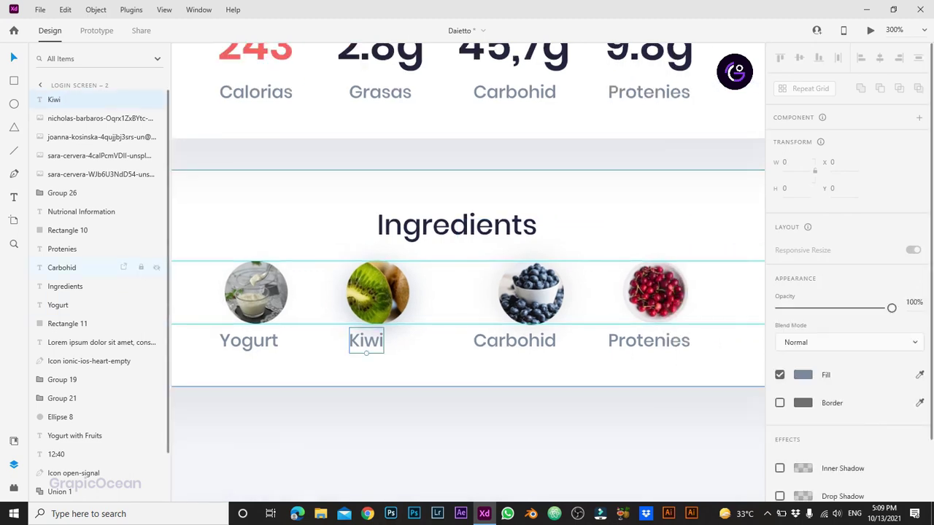
{"action": "left_click", "coordinate": [514, 340]}
{"action": "right_click", "coordinate": [514, 340]}
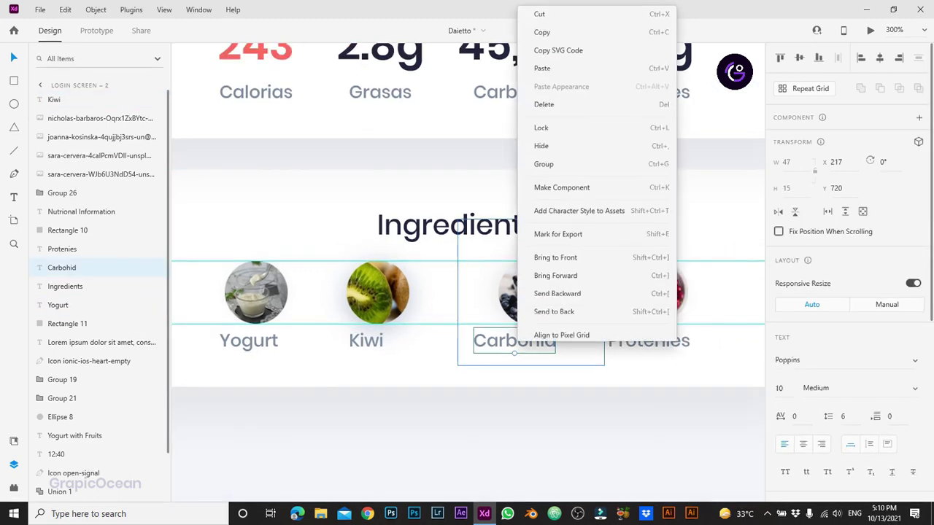
{"action": "left_click", "coordinate": [510, 252]}
{"action": "key", "text": "Return"}
{"action": "type", "text": "Blueberry"}
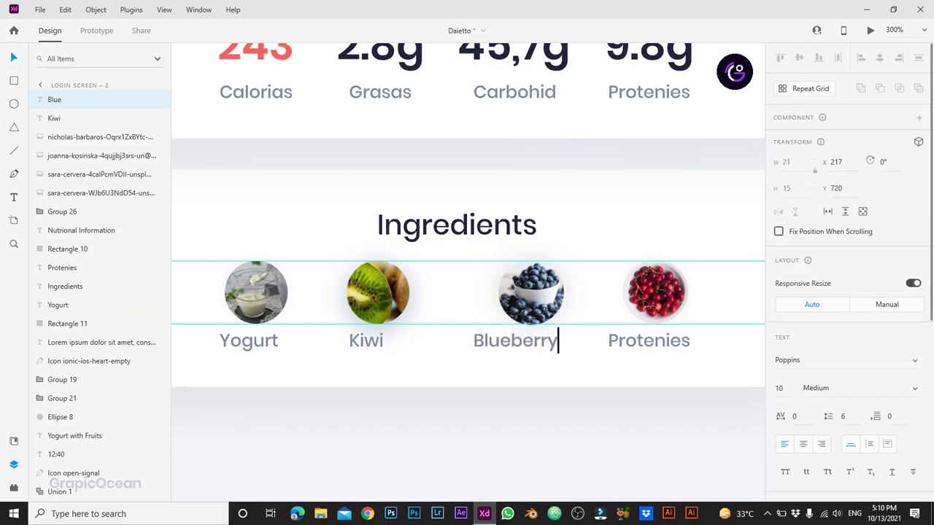
{"action": "scroll", "coordinate": [468, 292], "scroll_direction": "down", "scroll_amount": 2}
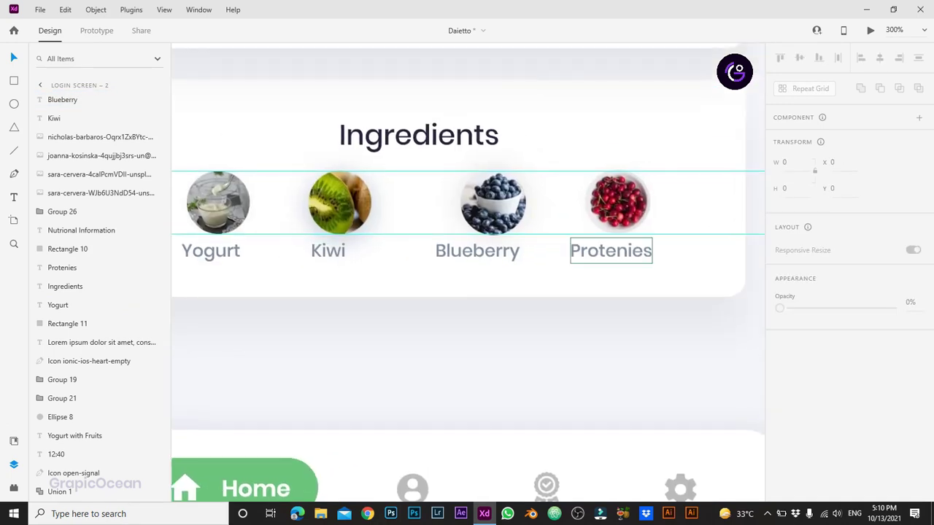
{"action": "left_click", "coordinate": [627, 250]}
{"action": "double_click", "coordinate": [652, 250]}
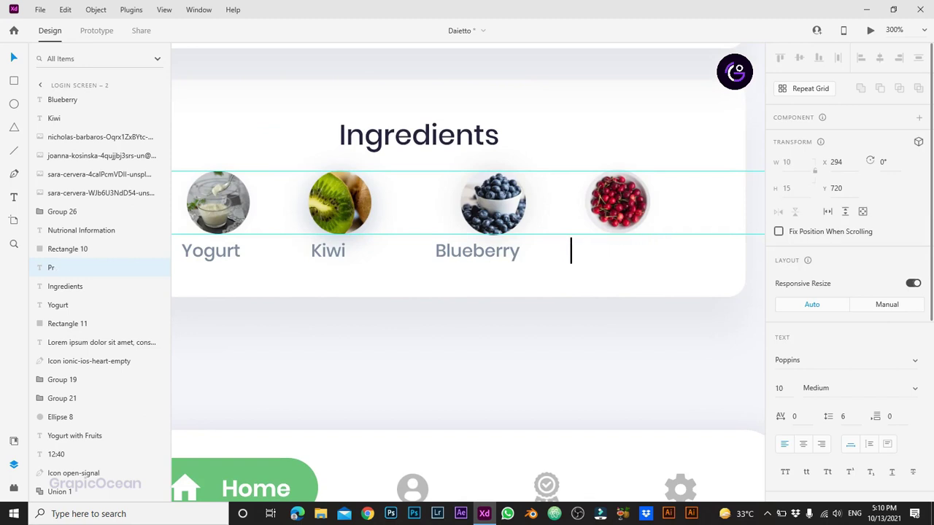
{"action": "type", "text": "Cherry"}
{"action": "key", "text": "ctrl+minus"}
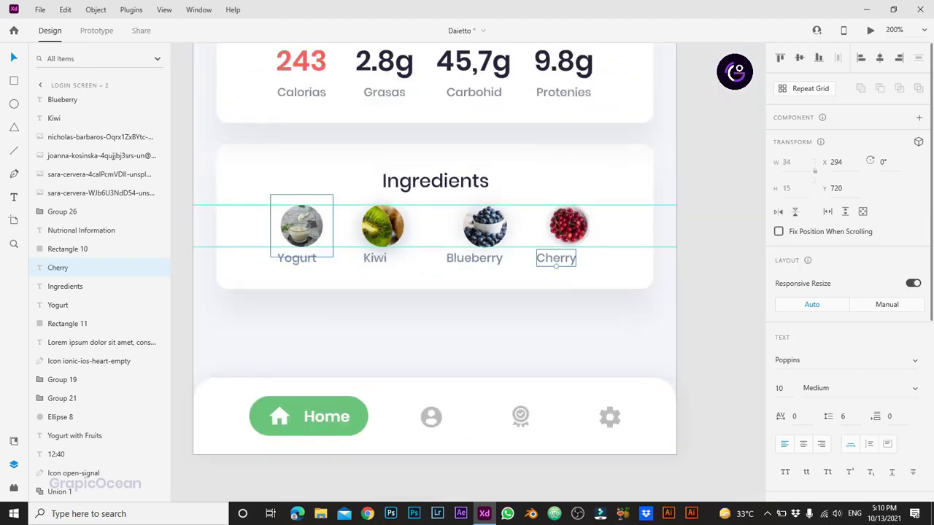
Centre the Yogurt, Kiwi and Blueberry labels under their photos
{"action": "left_click", "coordinate": [301, 280]}
{"action": "left_click", "coordinate": [302, 222]}
{"action": "left_click", "coordinate": [297, 258], "text": "shift"}
{"action": "key", "text": "Down"}
{"action": "key", "text": "Down"}
{"action": "key", "text": "Down"}
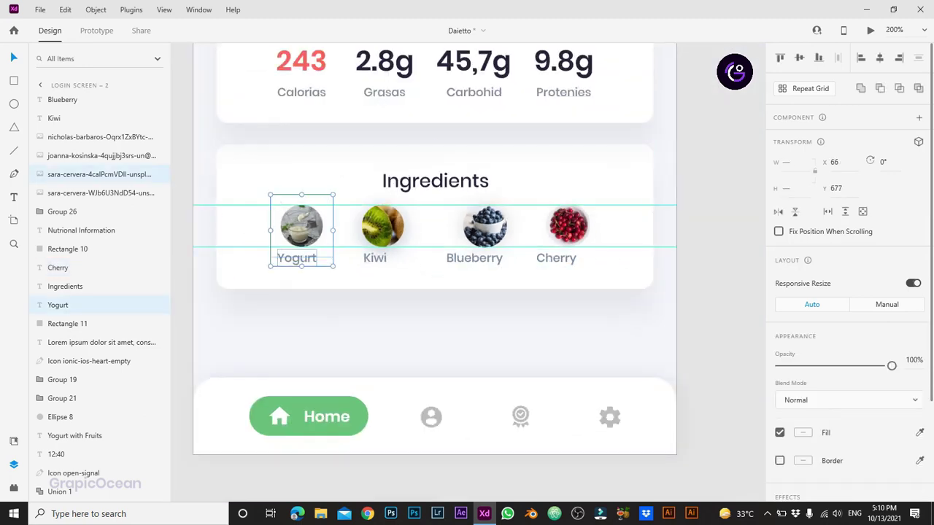
{"action": "key", "text": "Escape"}
{"action": "left_click", "coordinate": [383, 227]}
{"action": "left_click", "coordinate": [375, 258], "text": "shift"}
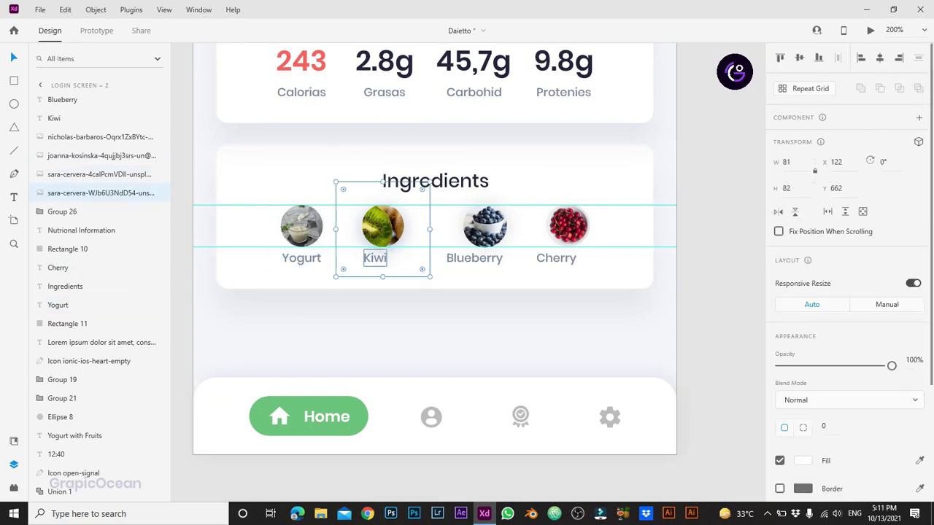
{"action": "left_click", "coordinate": [375, 257], "text": "shift"}
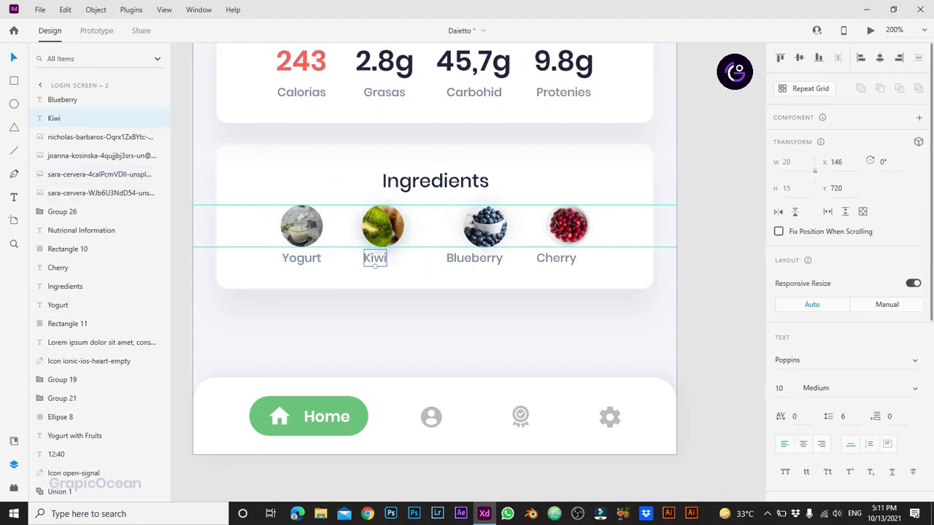
{"action": "left_click", "coordinate": [485, 226]}
{"action": "left_click", "coordinate": [474, 258], "text": "shift"}
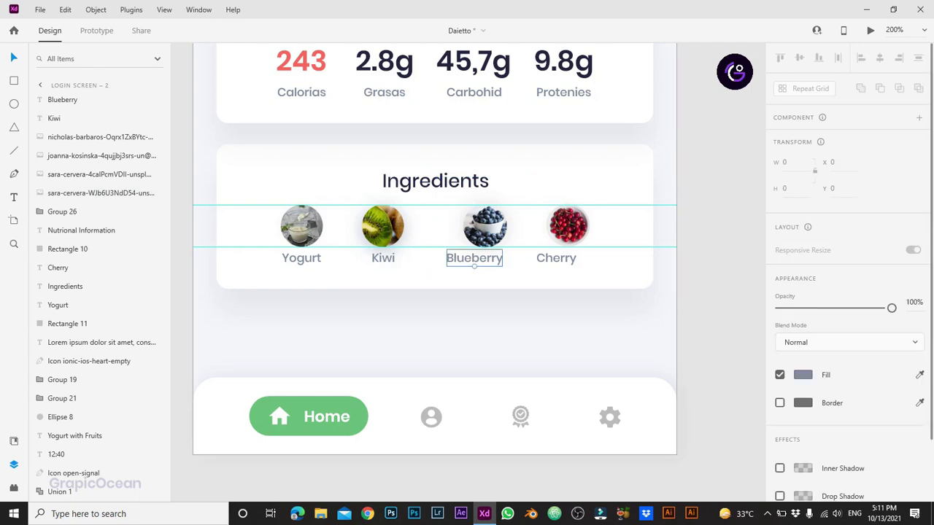
Centre the Cherry label under its photo and lower all four fruit labels about 10 px
{"action": "left_click", "coordinate": [556, 257]}
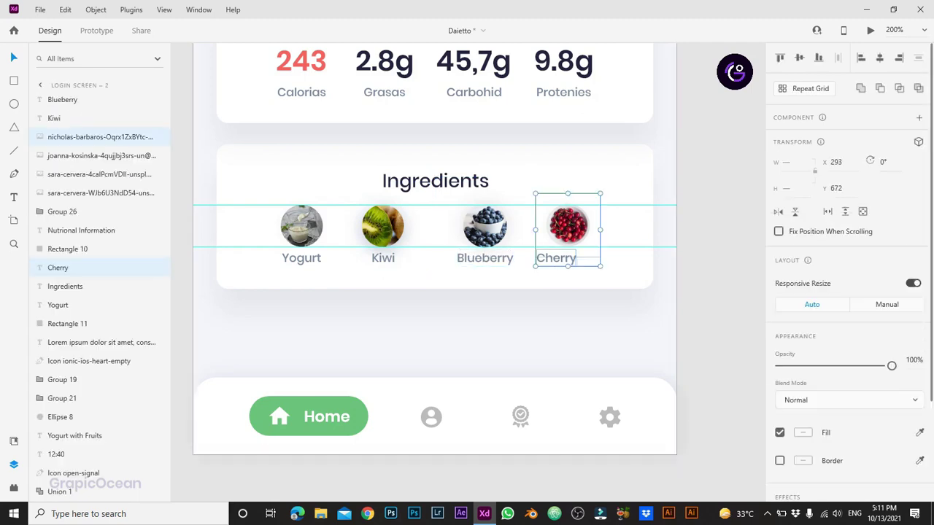
{"action": "mouse_move", "coordinate": [556, 257]}
{"action": "left_mouse_down"}
{"action": "mouse_move", "coordinate": [568, 257]}
{"action": "mouse_move", "coordinate": [276, 253]}
{"action": "left_mouse_up"}
{"action": "left_click_drag", "start_coordinate": [383, 257], "coordinate": [383, 264]}
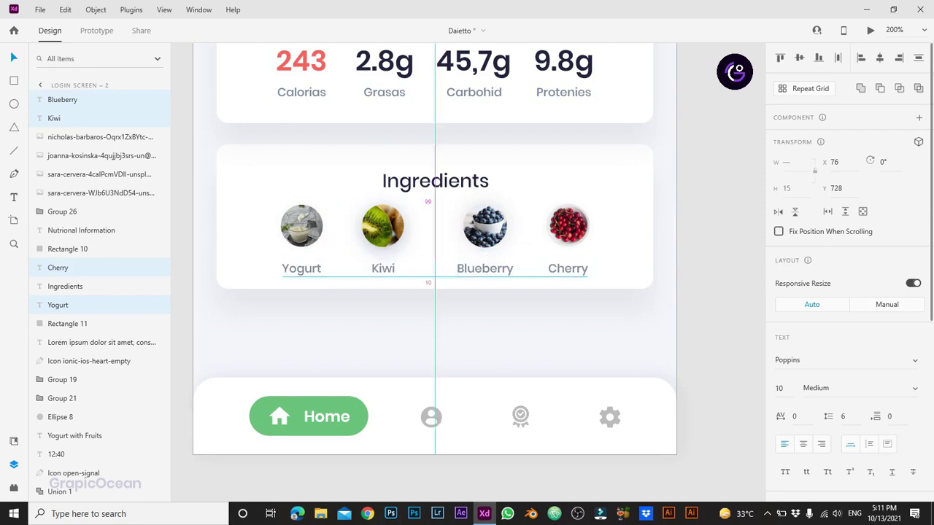
{"action": "key", "text": "Escape"}
Move the Ingredients heading slightly higher in the card
{"action": "left_click", "coordinate": [467, 181]}
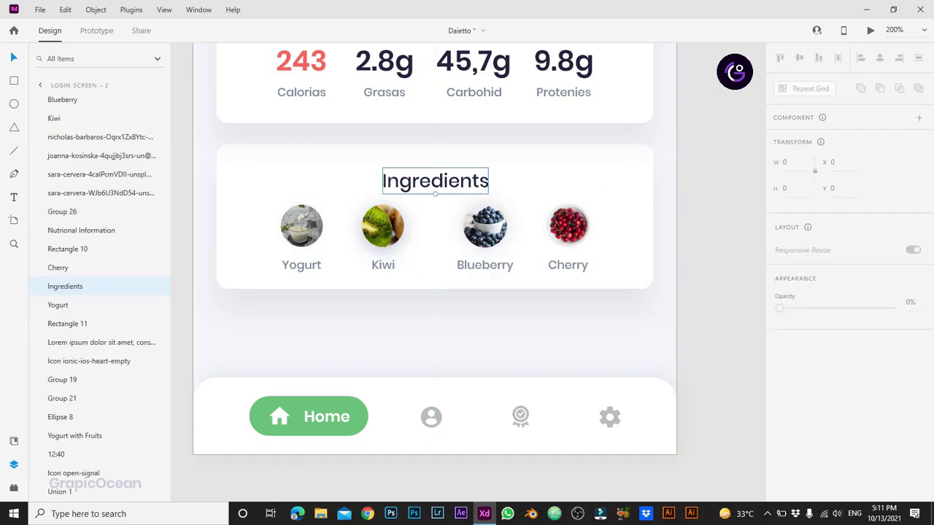
{"action": "left_click_drag", "start_coordinate": [467, 181], "coordinate": [470, 176]}
{"action": "key", "text": "Escape"}
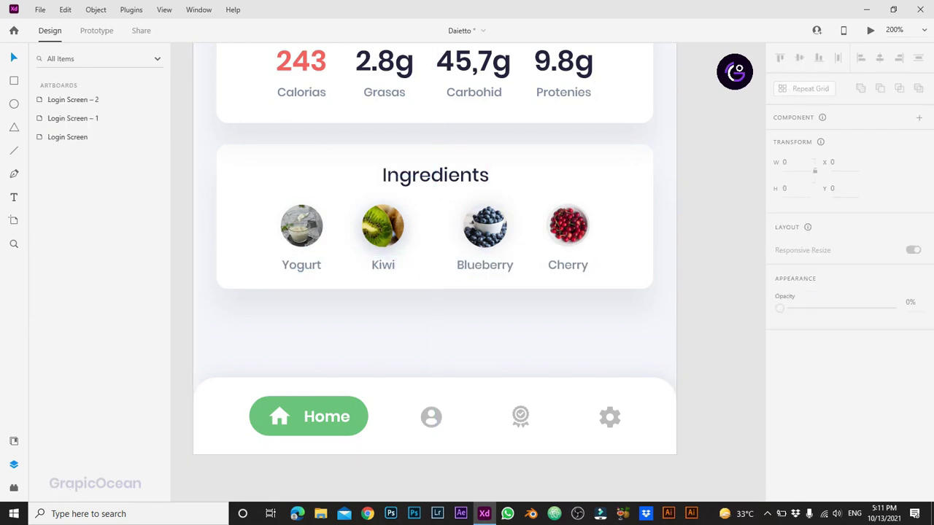
{"action": "scroll", "coordinate": [445, 305], "scroll_direction": "down", "scroll_amount": 5}
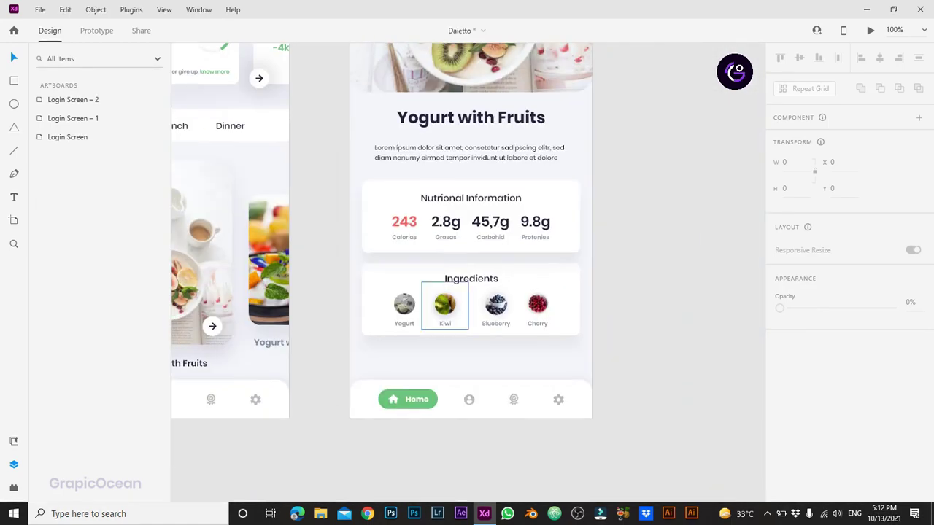
Group the Ingredients card's parts and place a copy directly below it
{"action": "left_click_drag", "start_coordinate": [354, 257], "coordinate": [588, 340]}
{"action": "key", "text": "ctrl+g"}
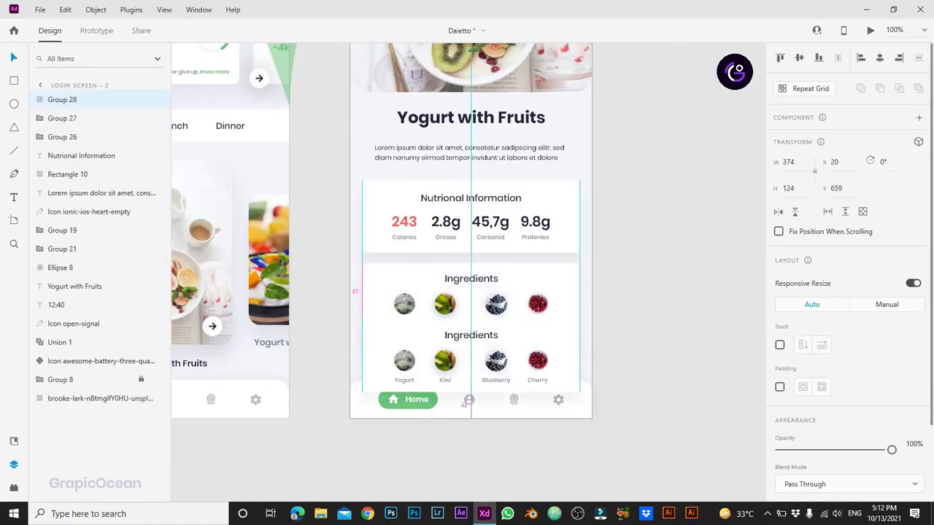
{"action": "left_click_drag", "start_coordinate": [471, 299], "coordinate": [471, 383]}
{"action": "left_click", "coordinate": [471, 299]}
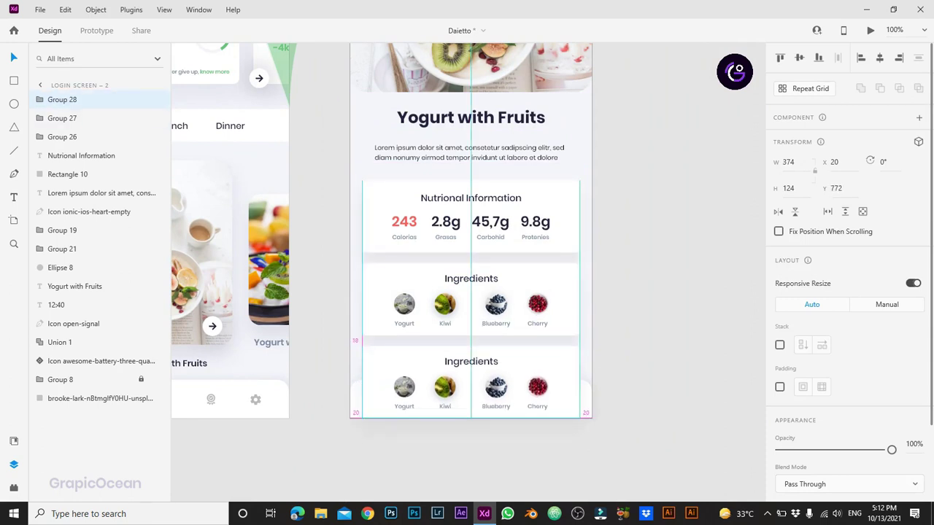
{"action": "key", "text": "ctrl+shift+["}
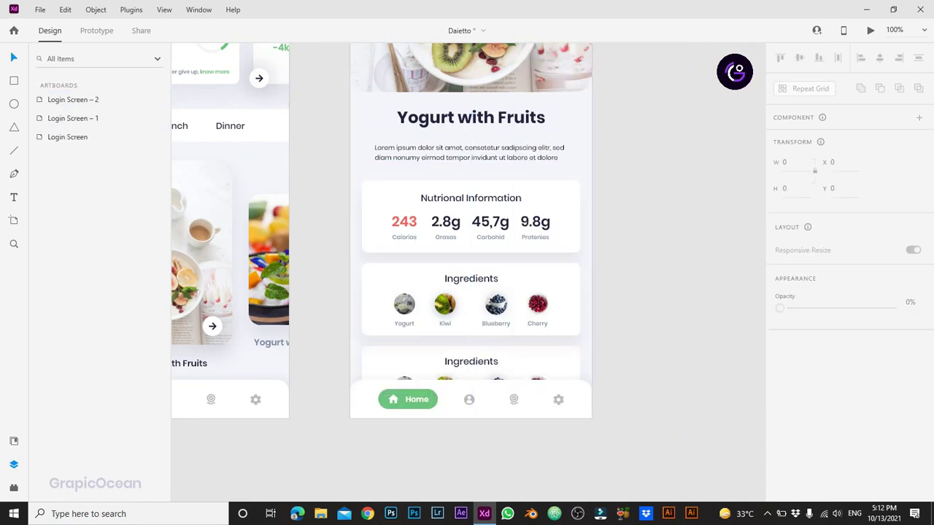
{"action": "key", "text": "ctrl+shift+]"}
Delete the four fruit photos from the lower copied card
{"action": "scroll", "coordinate": [537, 387], "scroll_direction": "up", "scroll_amount": 5, "text": "ctrl"}
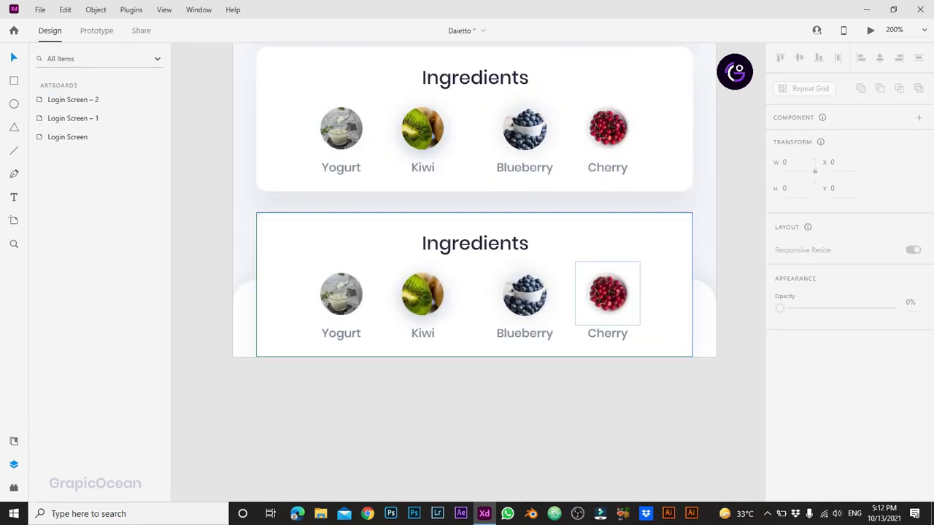
{"action": "right_click", "coordinate": [607, 292]}
{"action": "key", "text": "Escape"}
{"action": "left_click_drag", "start_coordinate": [730, 347], "coordinate": [310, 259]}
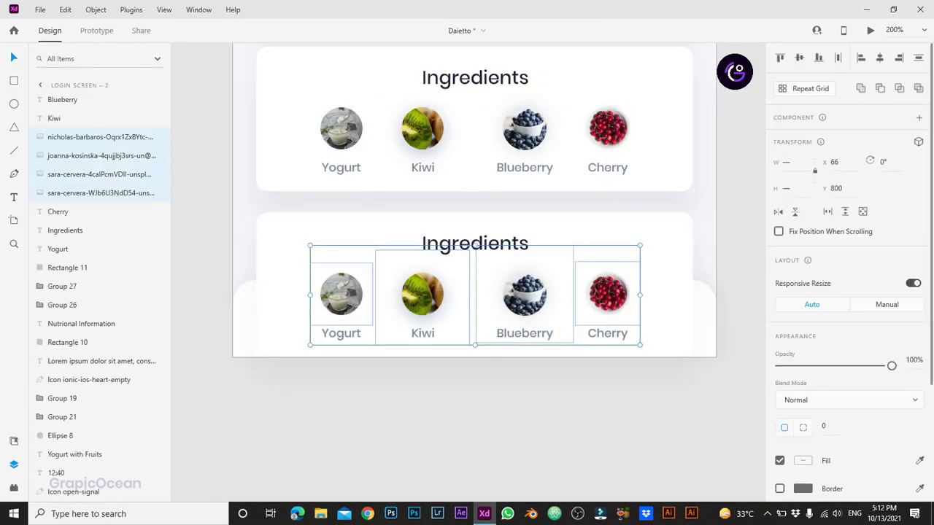
{"action": "key", "text": "Delete"}
Remove the copy's fruit labels and retitle its heading 'Preparation'
{"action": "left_click_drag", "start_coordinate": [729, 347], "coordinate": [310, 324]}
{"action": "key", "text": "Delete"}
{"action": "double_click", "coordinate": [475, 243]}
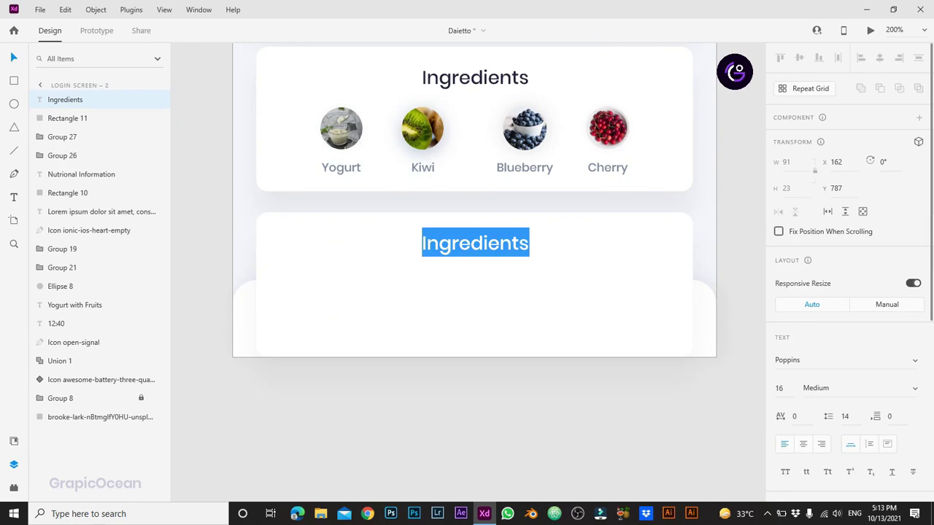
{"action": "key", "text": "Escape"}
{"action": "key", "text": "Return"}
{"action": "key", "text": "Right"}
{"action": "key", "text": "BackSpace"}
{"action": "key", "text": "BackSpace"}
{"action": "key", "text": "BackSpace"}
{"action": "key", "text": "alt+Tab"}
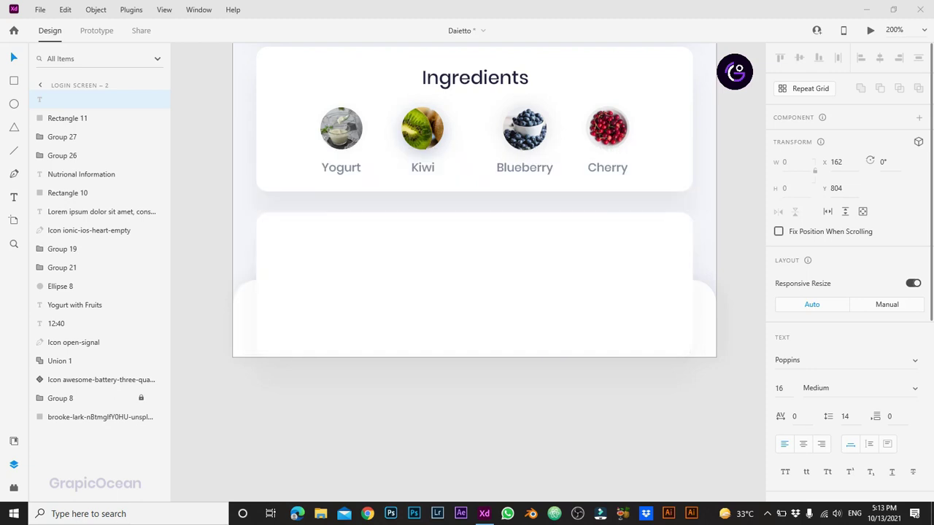
{"action": "key", "text": "Return"}
{"action": "type", "text": "Preparation"}
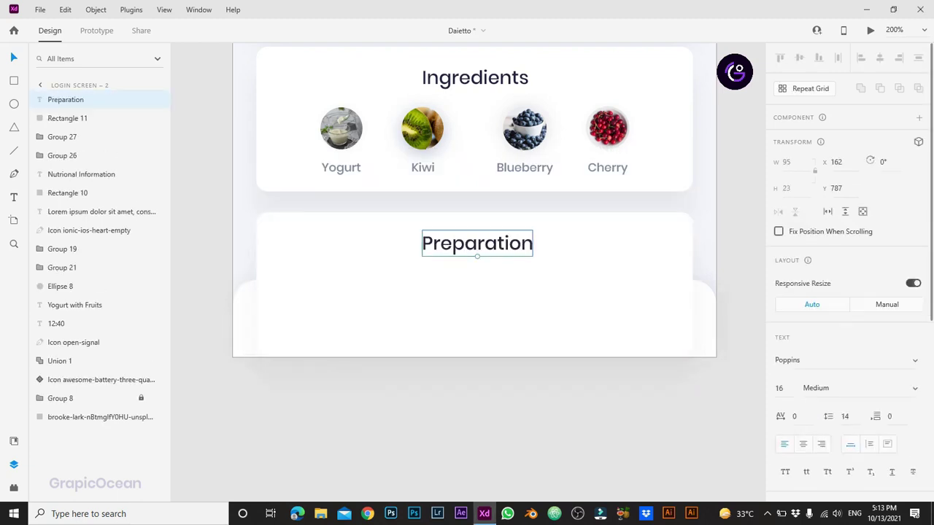
{"action": "key", "text": "Escape"}
Group the Preparation heading with its card background rectangle
{"action": "key", "text": "Escape"}
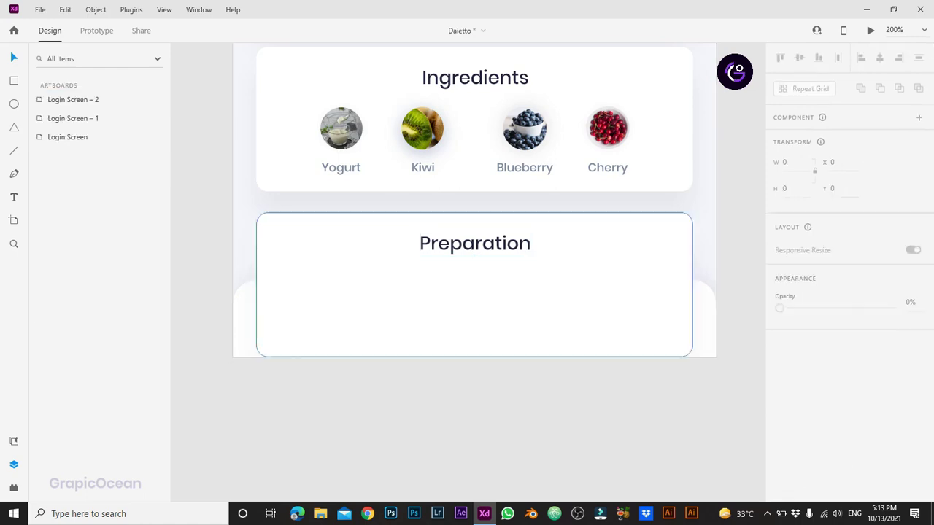
{"action": "left_click", "coordinate": [475, 243]}
{"action": "left_click", "coordinate": [474, 307]}
{"action": "key", "text": "Escape"}
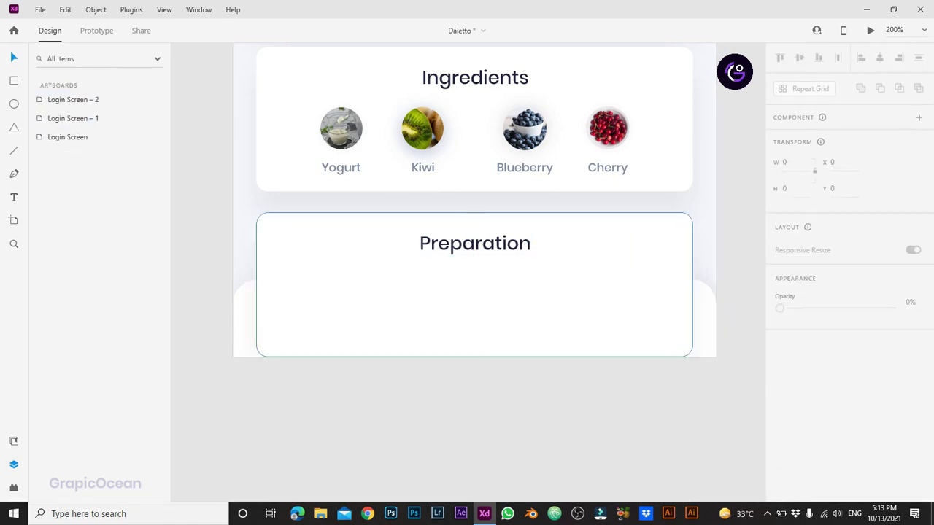
{"action": "left_click", "coordinate": [475, 306]}
{"action": "left_click", "coordinate": [475, 243], "text": "shift"}
{"action": "right_click", "coordinate": [475, 243]}
{"action": "left_click", "coordinate": [496, 152]}
Send the Preparation group backward behind the nav bar and zoom out
{"action": "right_click", "coordinate": [590, 292]}
{"action": "left_click", "coordinate": [629, 363]}
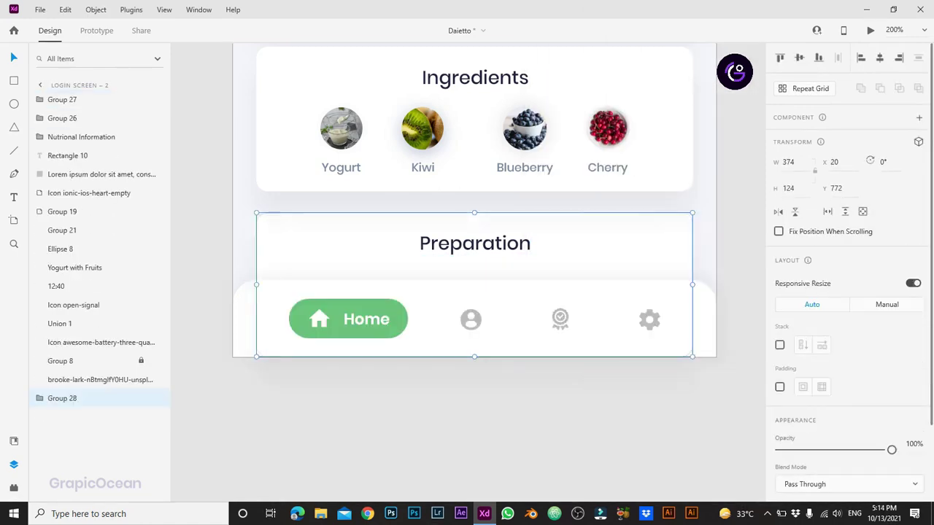
{"action": "key", "text": "Escape"}
{"action": "key", "text": "ctrl+1"}
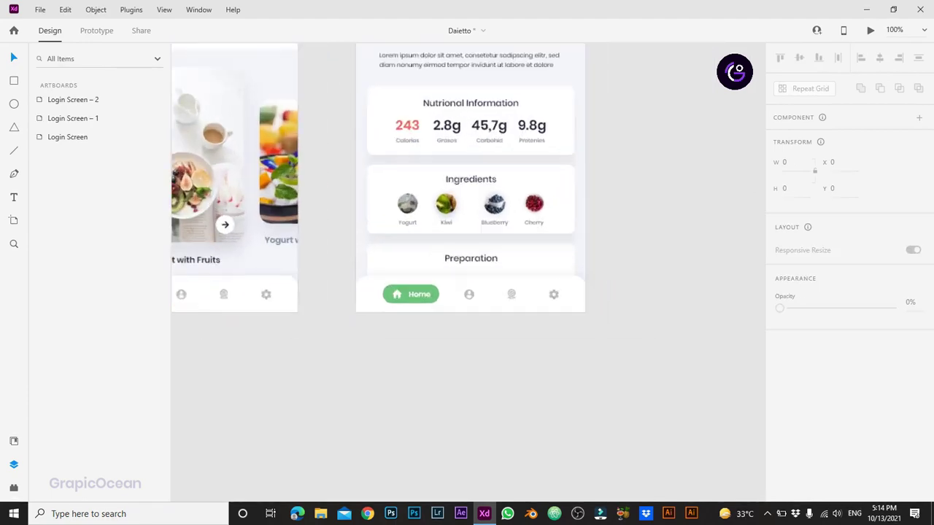
Nudge the Ingredients card back into place and fit all three screens in view
{"action": "left_click", "coordinate": [471, 193]}
{"action": "mouse_move", "coordinate": [470, 193]}
{"action": "left_mouse_down"}
{"action": "mouse_move", "coordinate": [444, 344]}
{"action": "mouse_move", "coordinate": [307, 196]}
{"action": "left_mouse_up"}
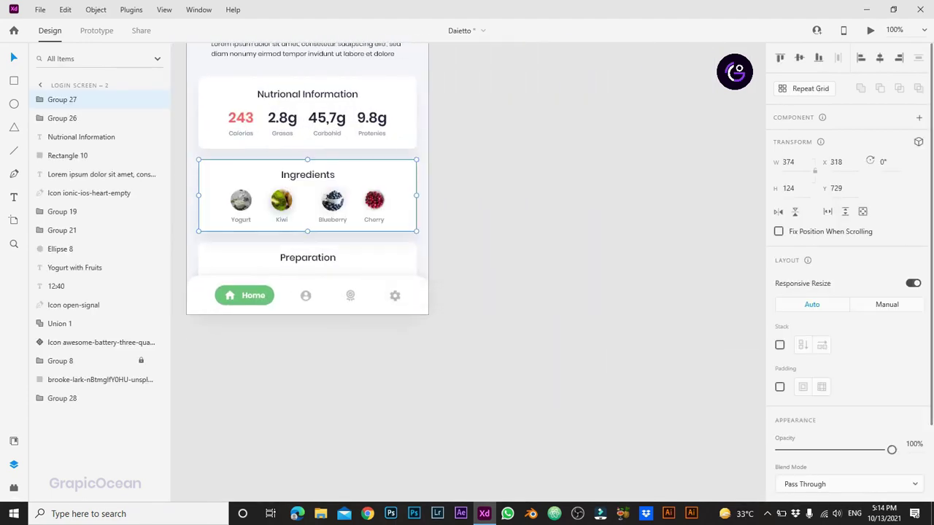
{"action": "key", "text": "Escape"}
{"action": "key", "text": "ctrl+0"}
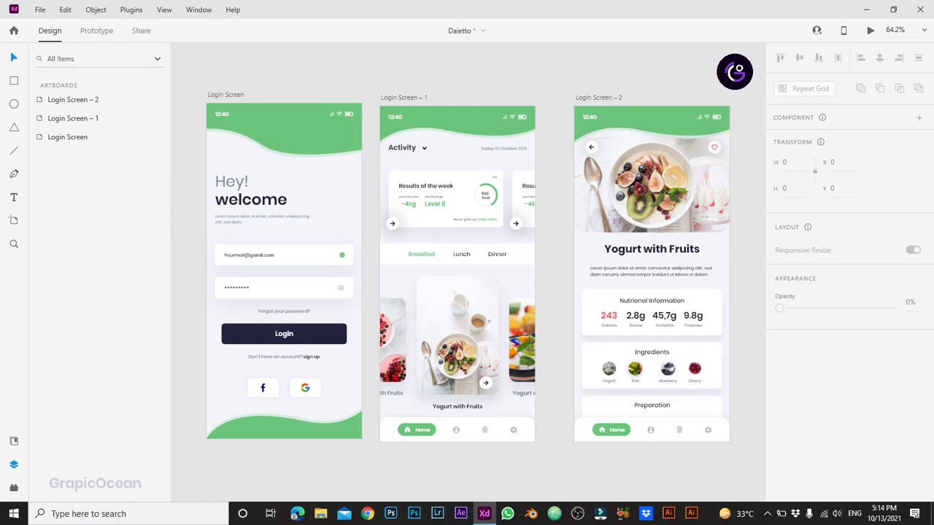